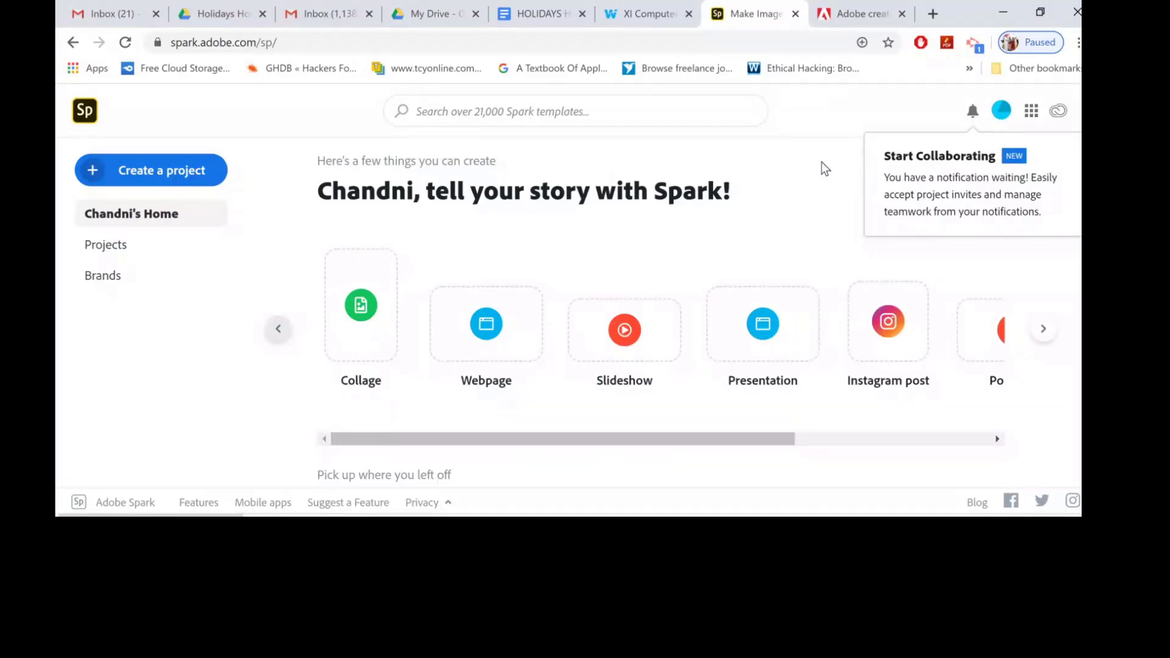
Create a new Web page project from the project types.
{"action": "scroll", "coordinate": [660, 341], "scroll_direction": "right", "scroll_amount": 3}
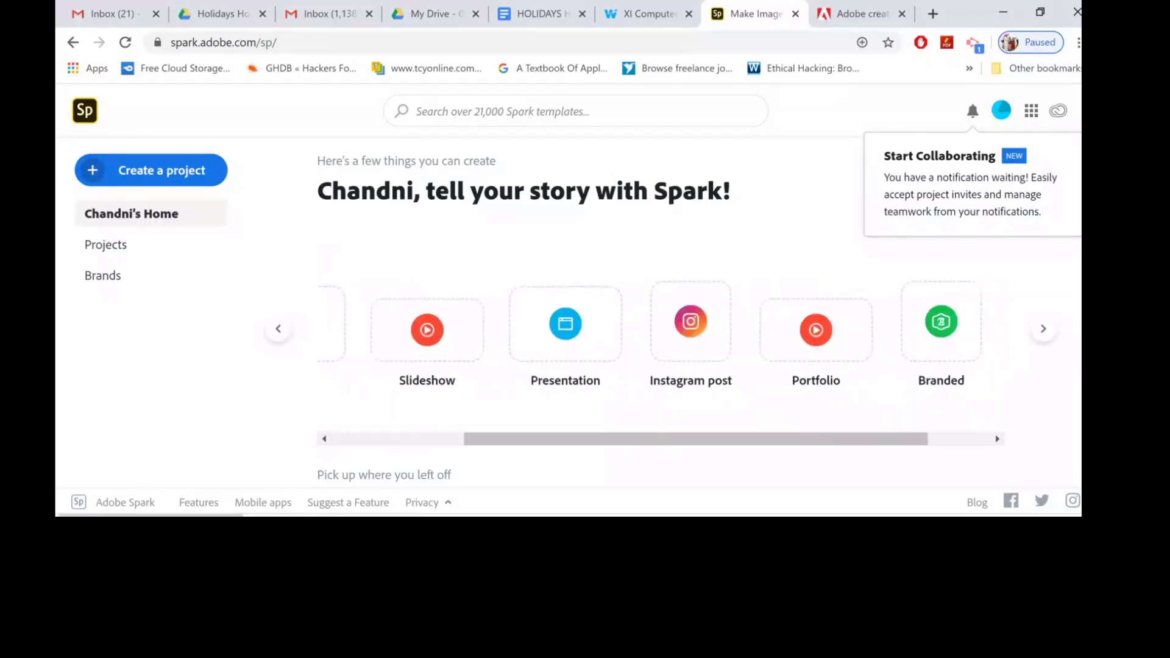
{"action": "scroll", "coordinate": [741, 329], "scroll_direction": "right", "scroll_amount": 2}
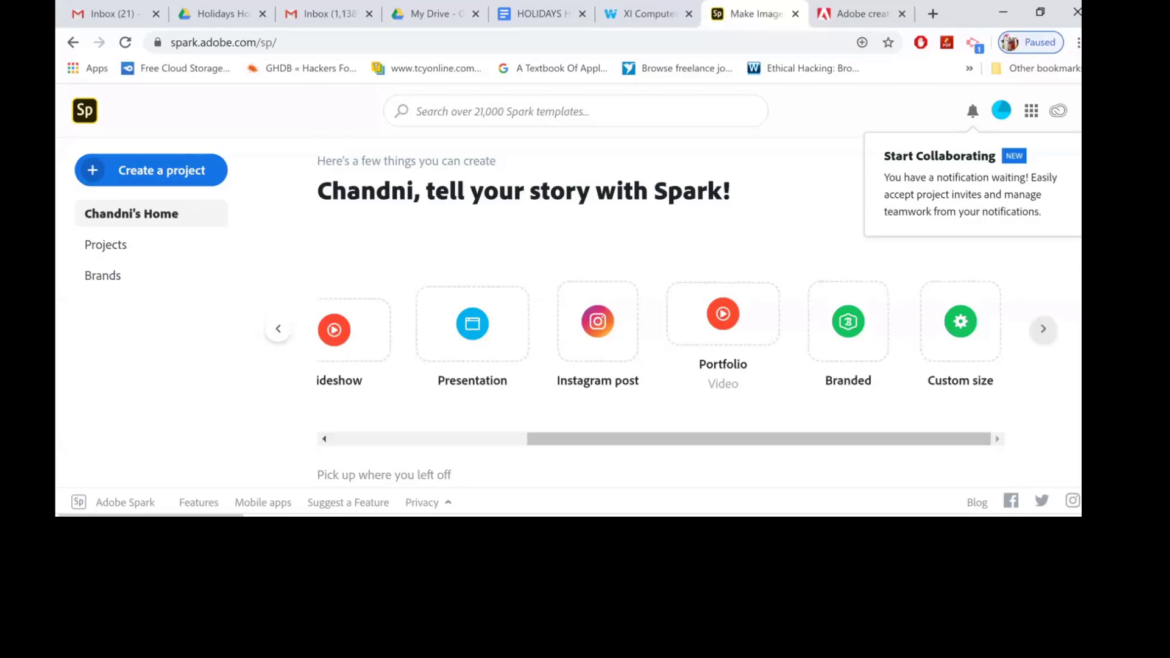
{"action": "left_click", "coordinate": [278, 329]}
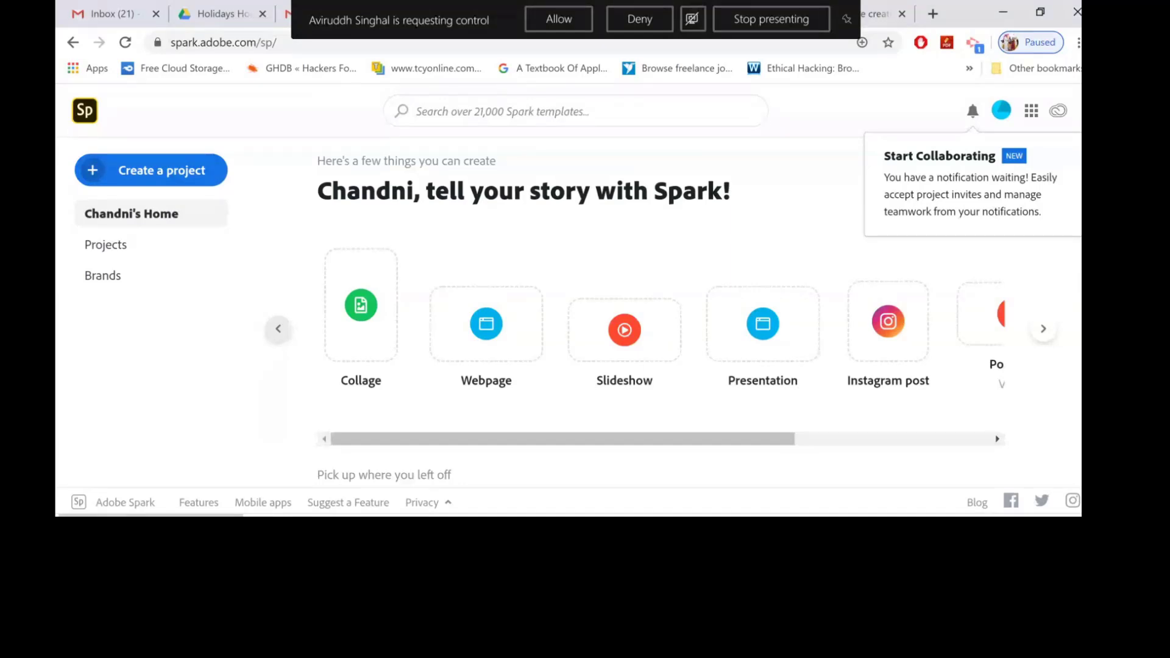
{"action": "left_click", "coordinate": [640, 20]}
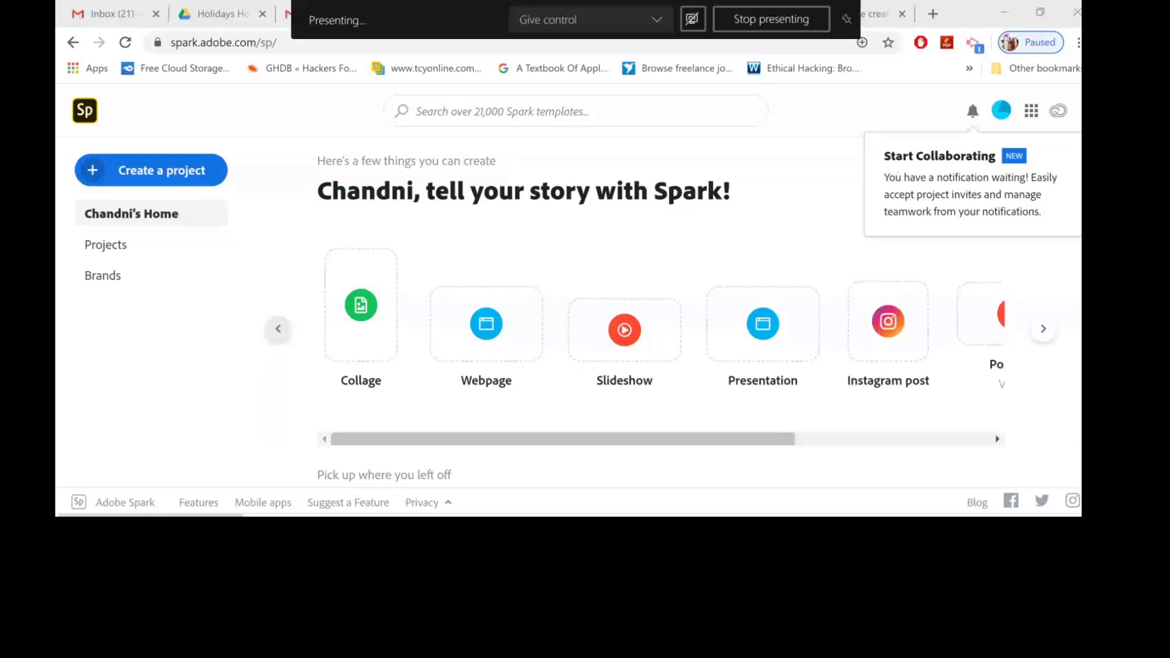
{"action": "left_click", "coordinate": [970, 194]}
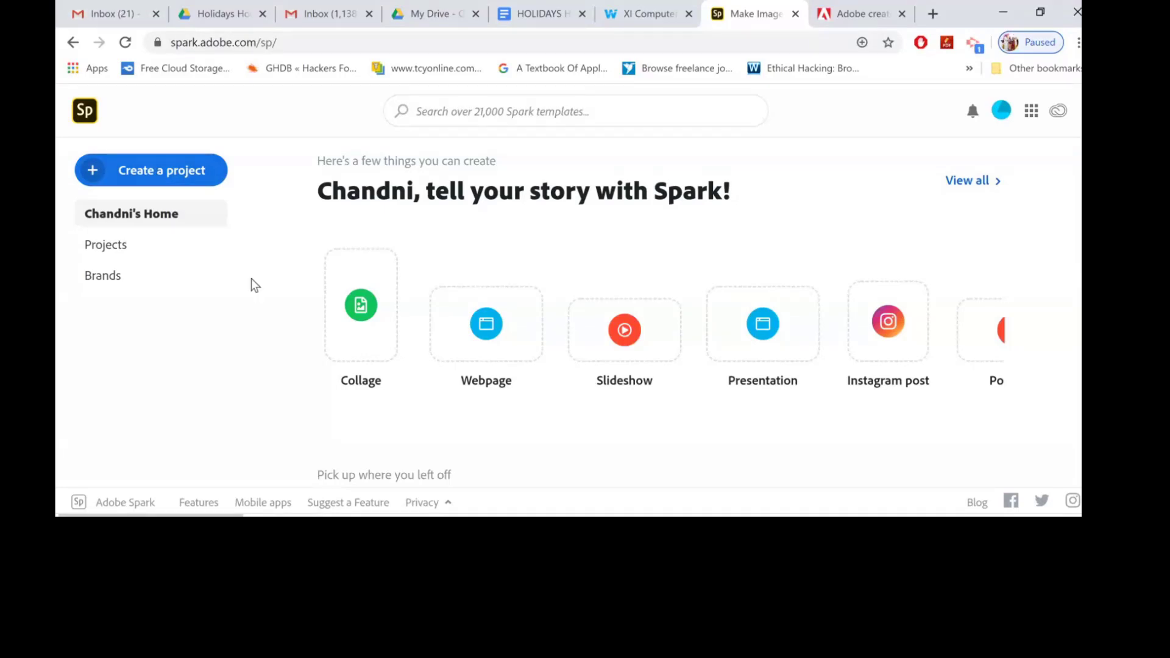
{"action": "left_click", "coordinate": [145, 173]}
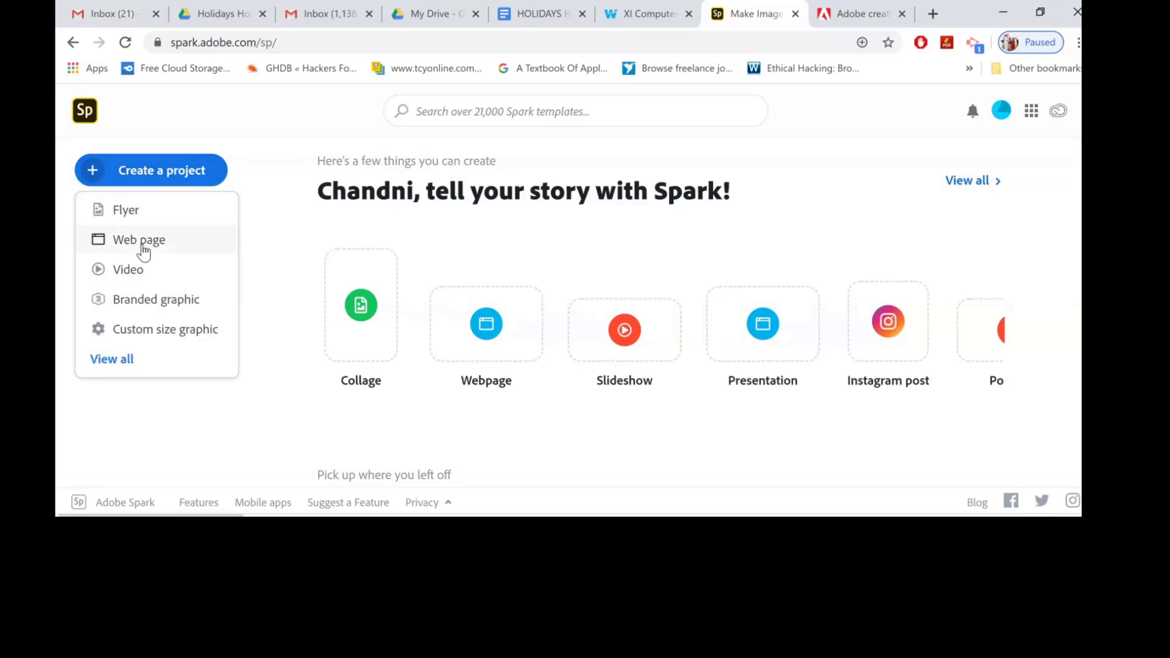
{"action": "left_click", "coordinate": [161, 246]}
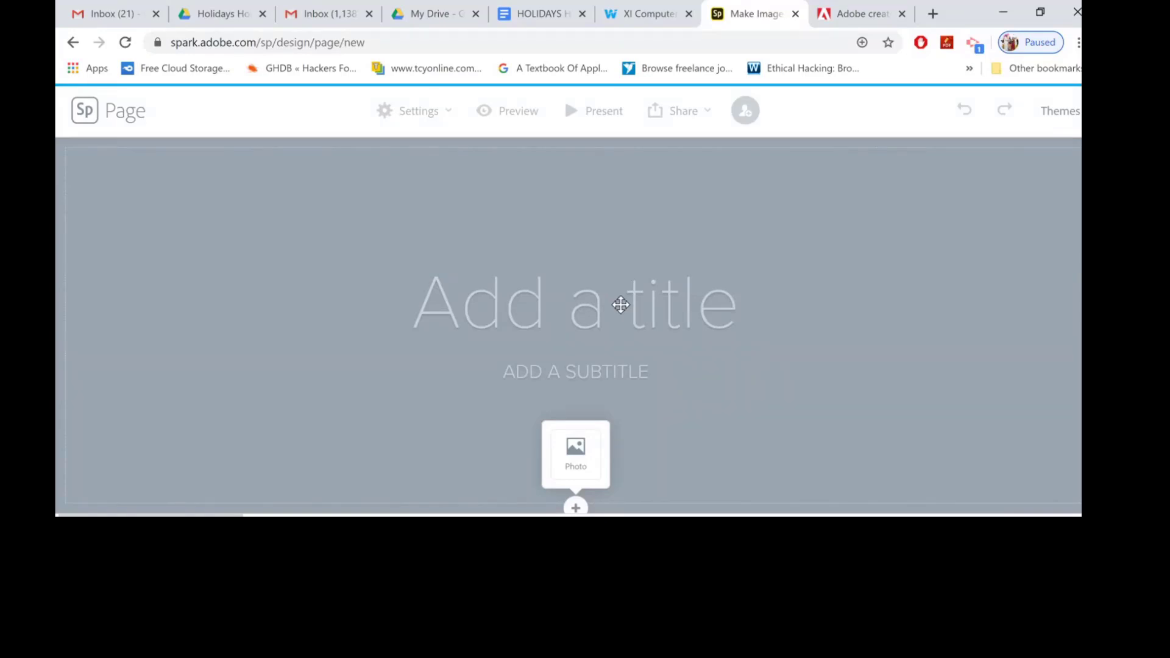
Enter Happy Holidays as the page title.
{"action": "left_click", "coordinate": [621, 305]}
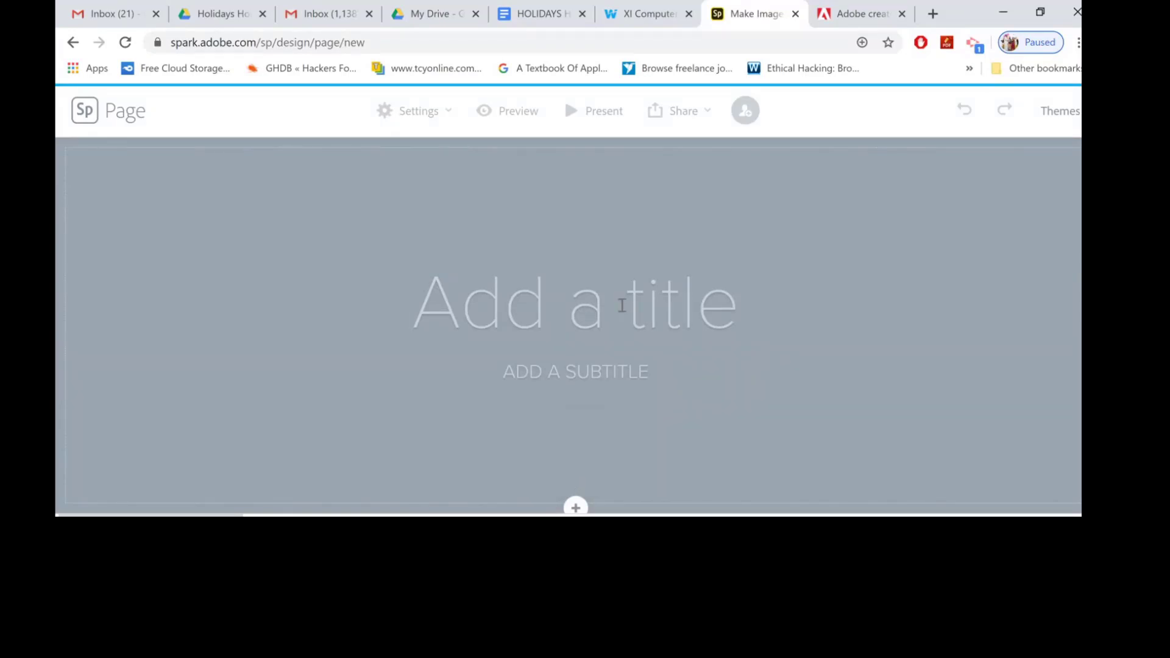
{"action": "type", "text": "Hap"}
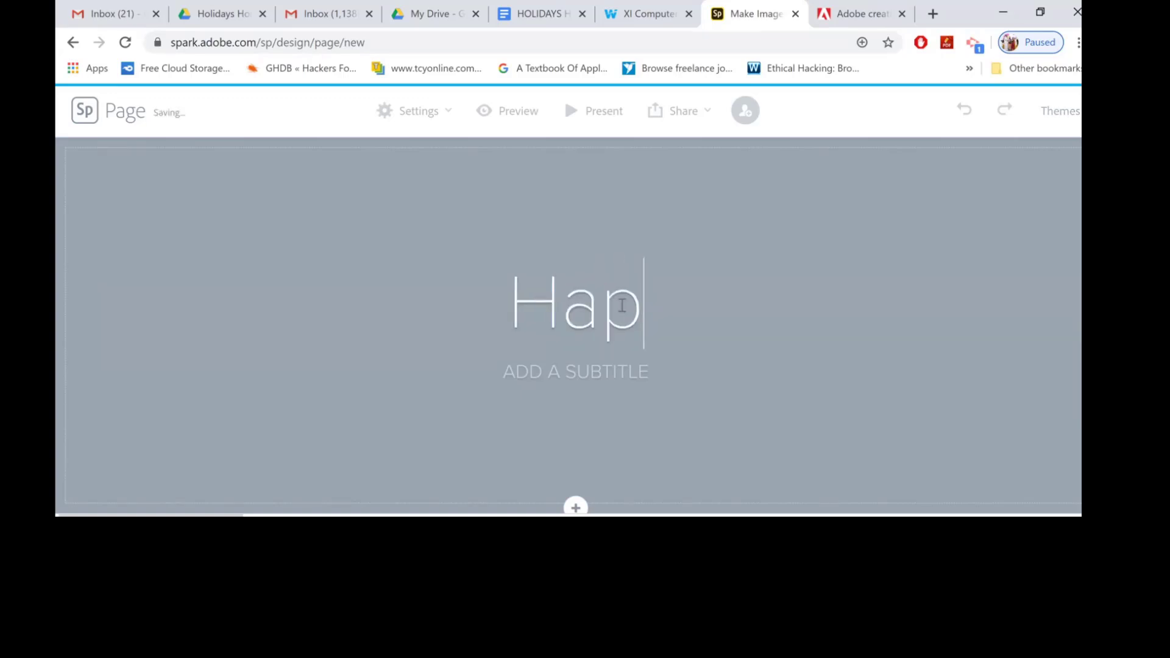
{"action": "type", "text": "py"}
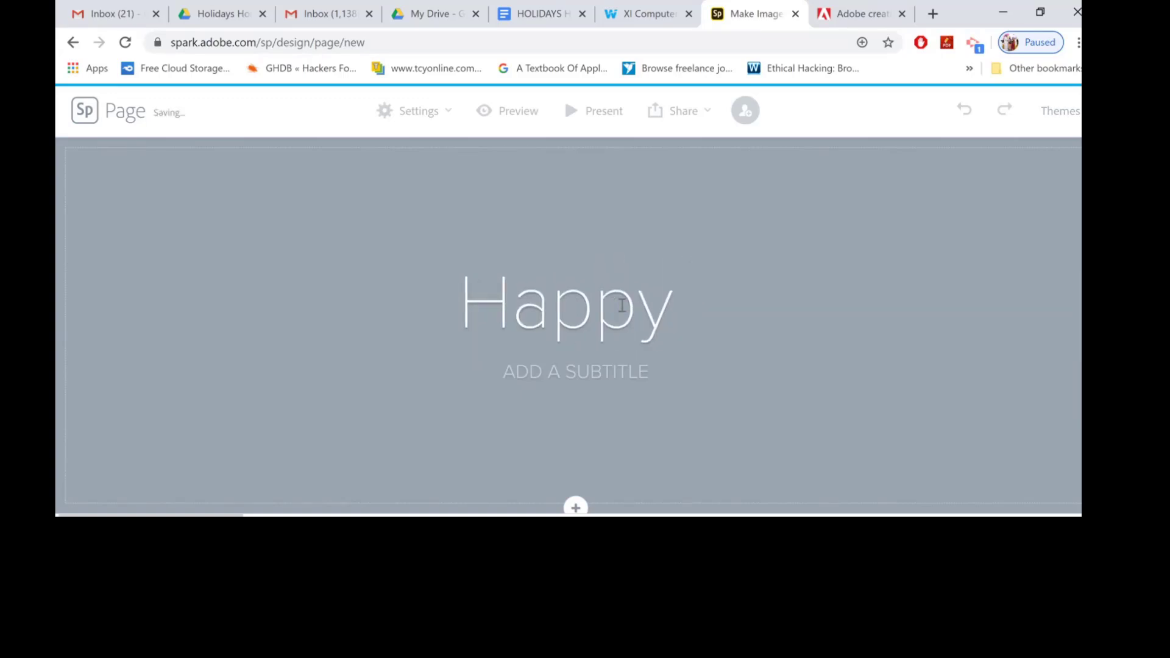
{"action": "type", "text": " Holidays "}
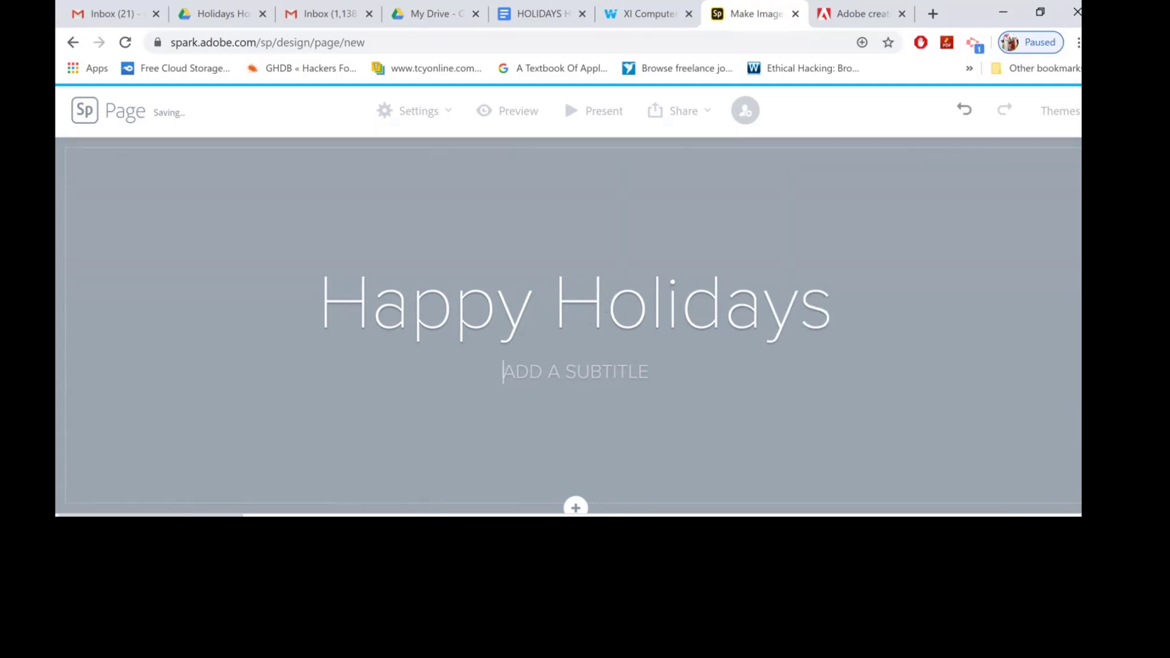
{"action": "type", "text": "HAVE A SPLENDID TIME AHEAD"}
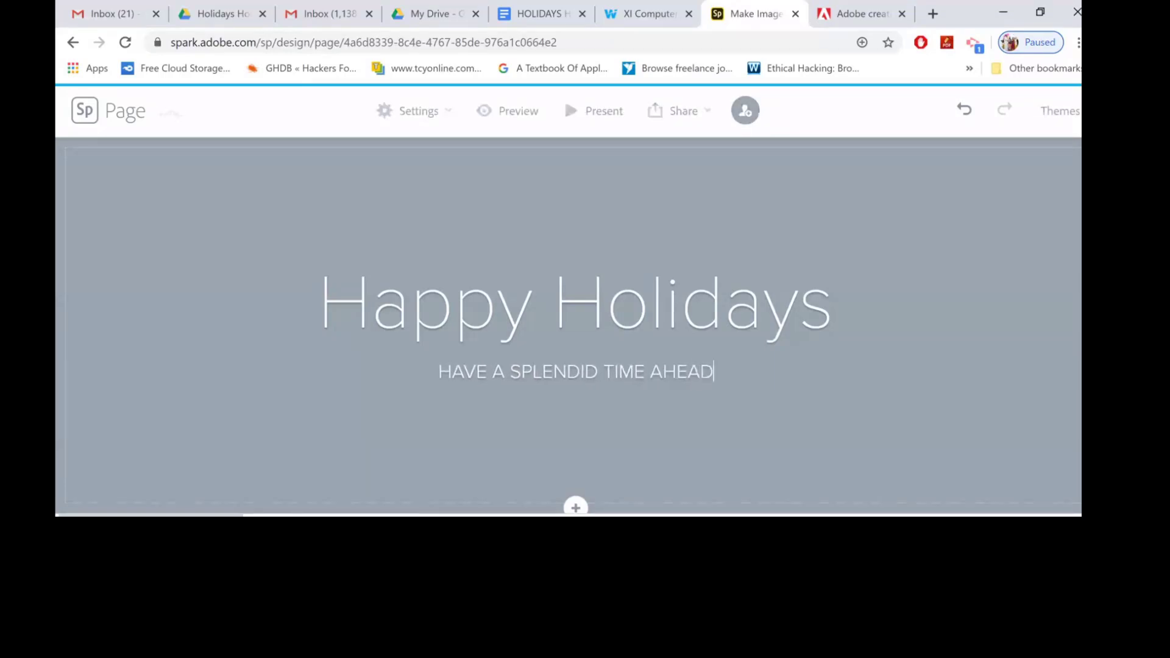
Invite a collaborator to the Happy Holidays project by entering their e-mail address.
{"action": "left_click", "coordinate": [575, 508]}
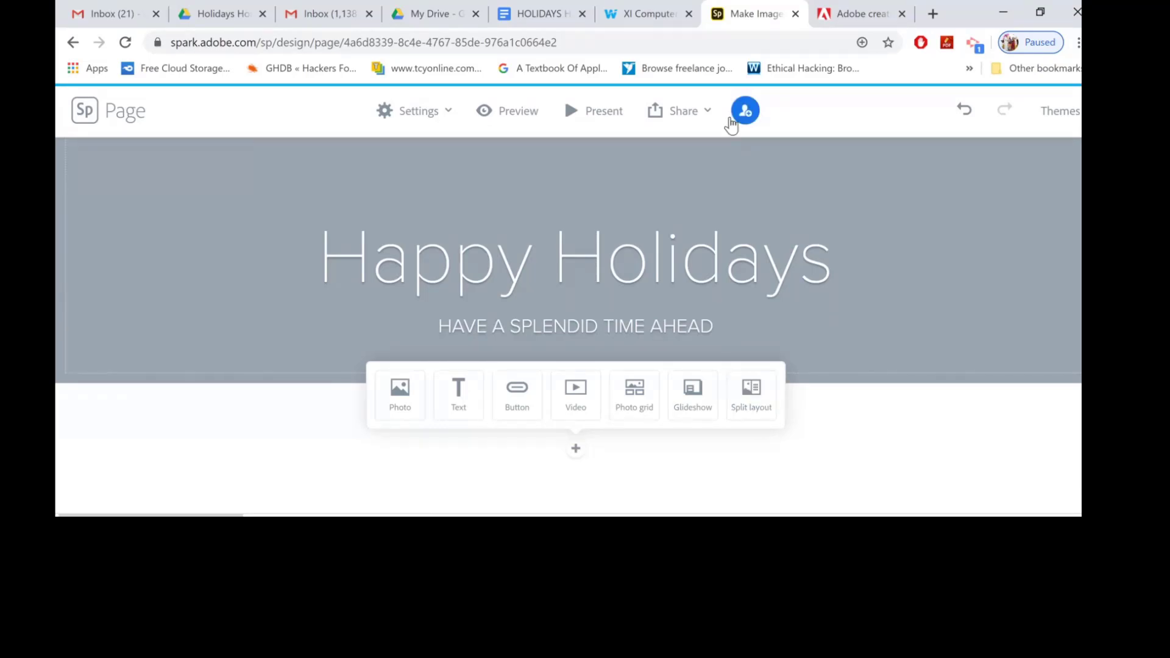
{"action": "left_click", "coordinate": [746, 111]}
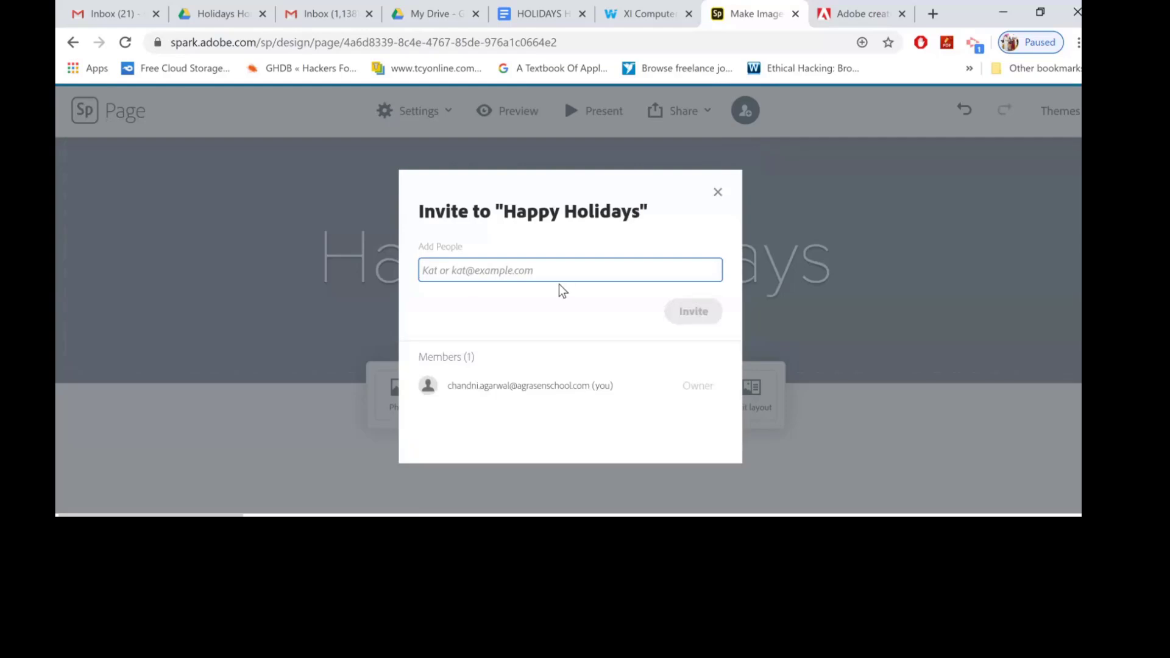
{"action": "type", "text": "chandn"}
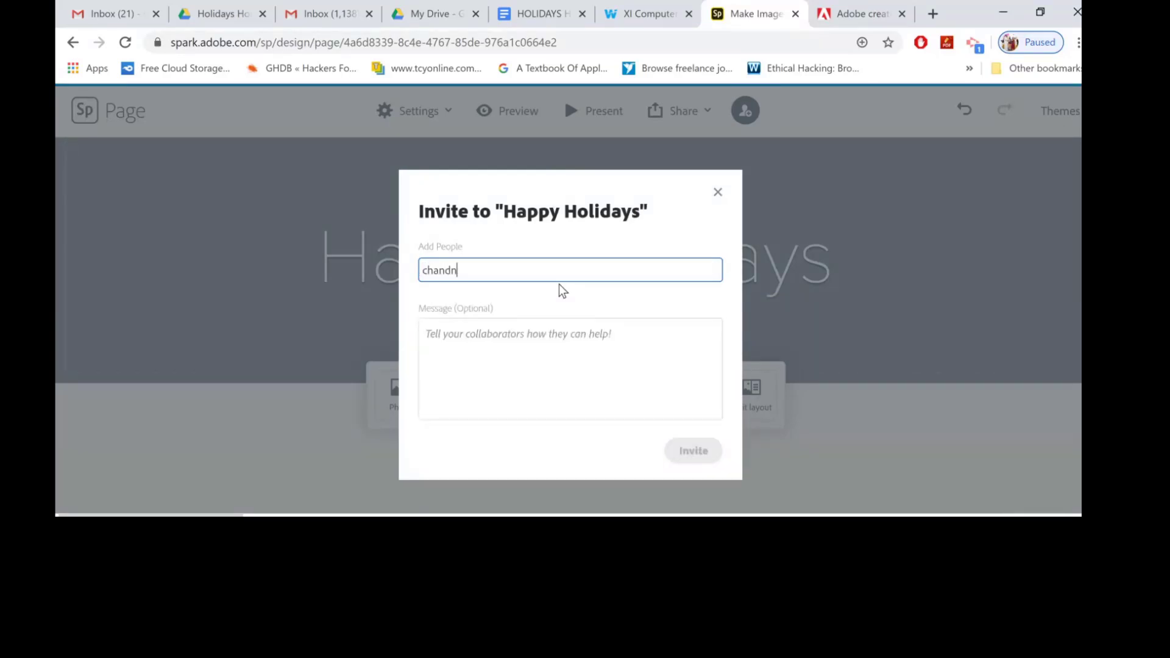
{"action": "key", "text": "BackSpace"}
{"action": "key", "text": "BackSpace"}
{"action": "key", "text": "BackSpace"}
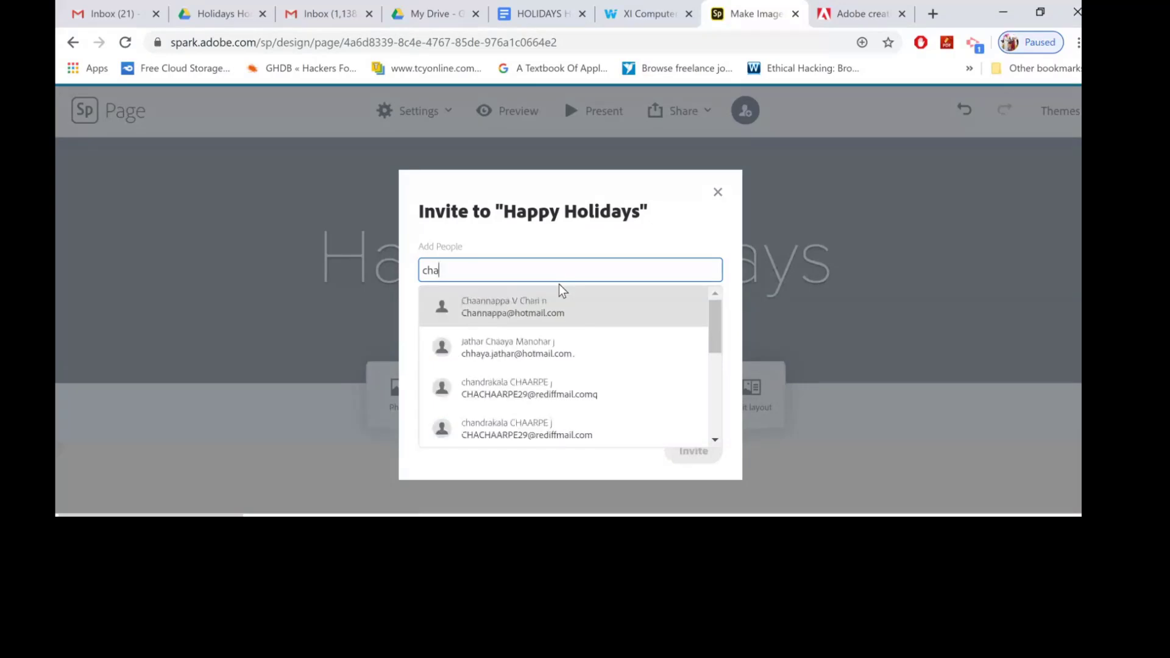
{"action": "key", "text": "BackSpace"}
{"action": "key", "text": "BackSpace"}
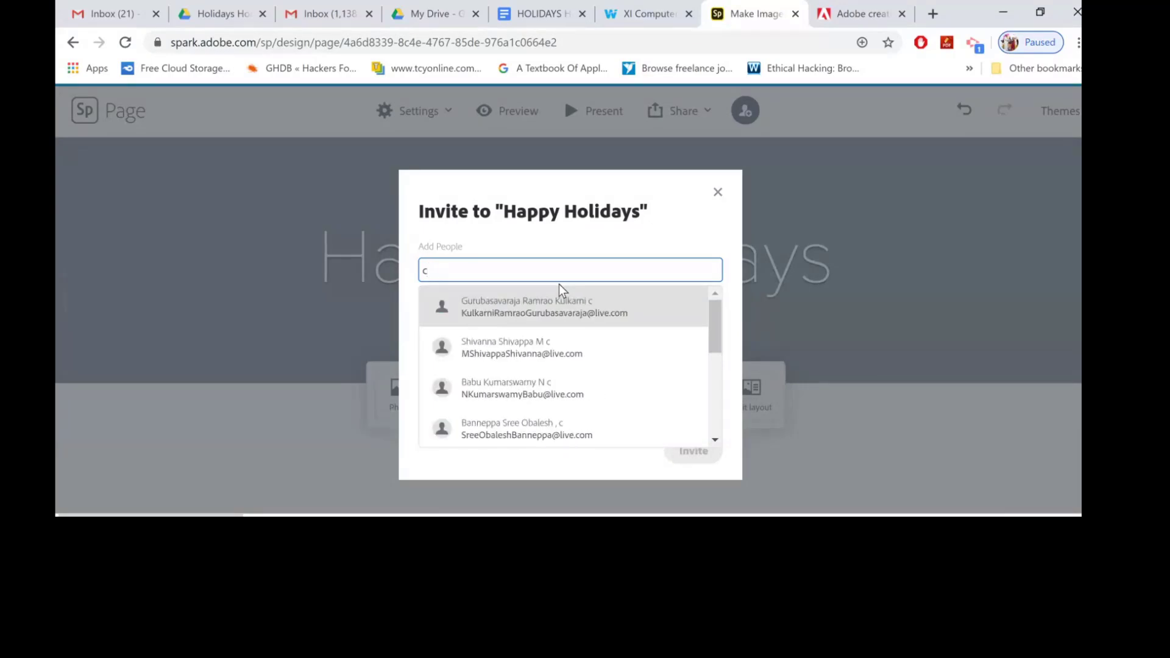
{"action": "key", "text": "BackSpace"}
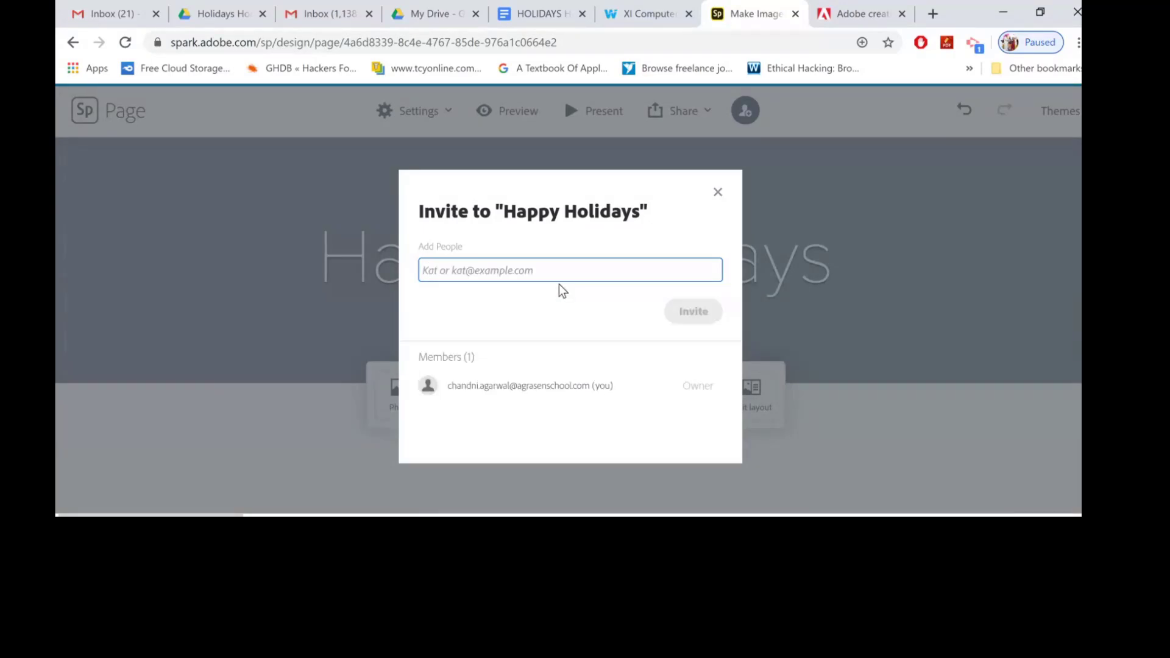
{"action": "type", "text": "ho"}
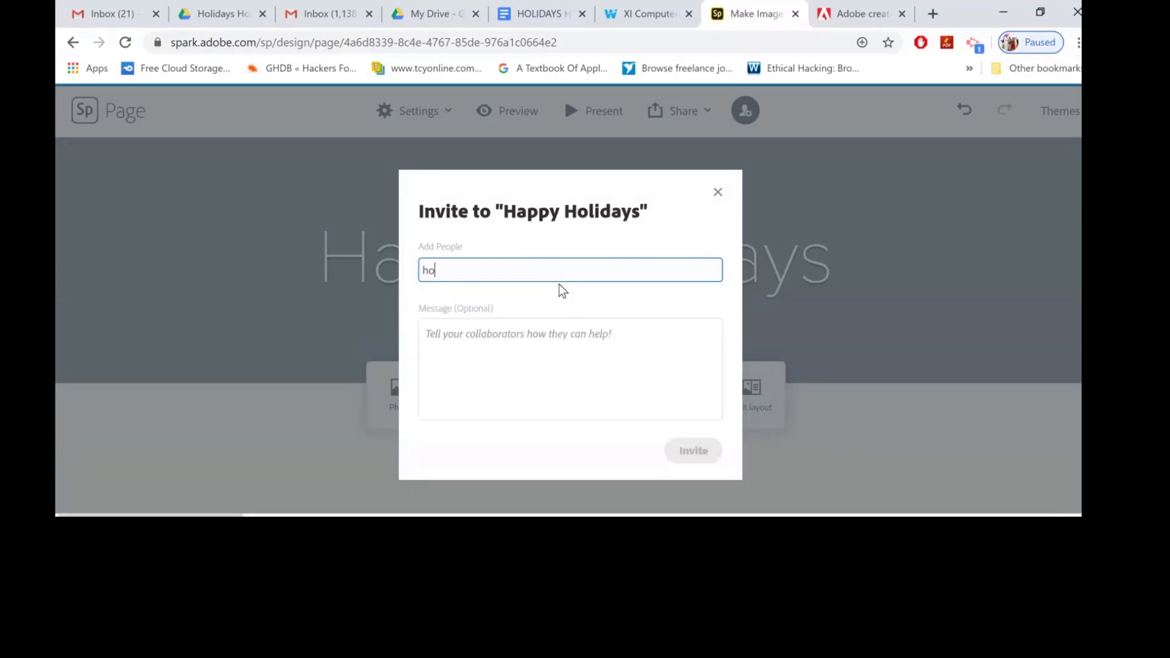
{"action": "type", "text": "t"}
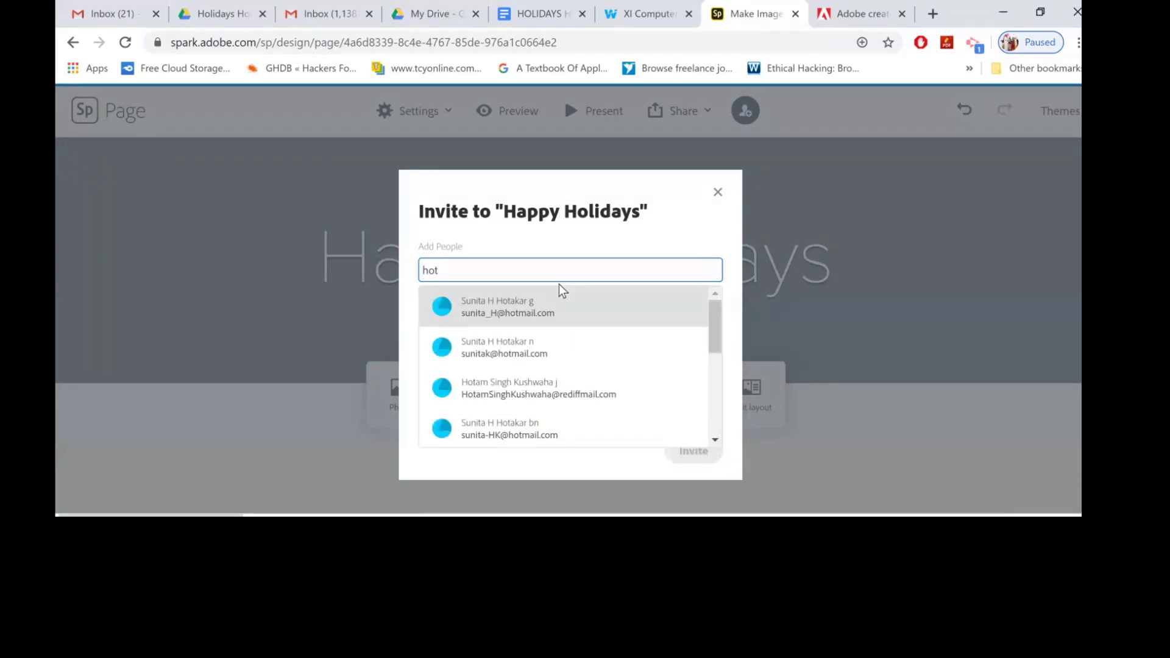
{"action": "key", "text": "BackSpace"}
{"action": "key", "text": "BackSpace"}
{"action": "key", "text": "BackSpace"}
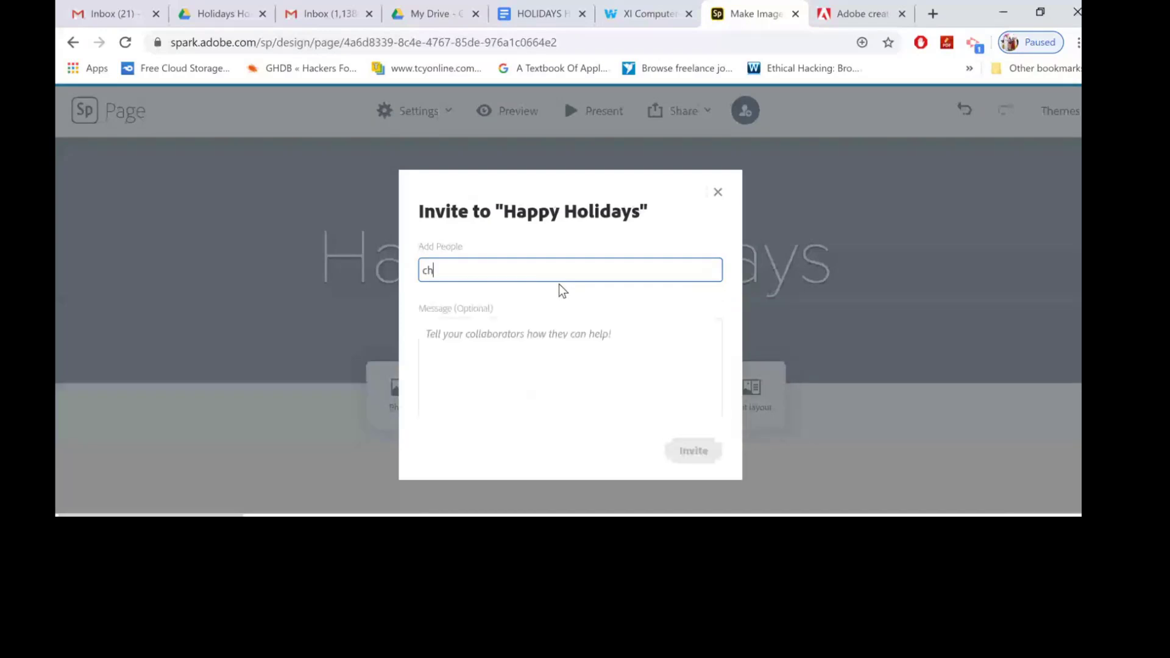
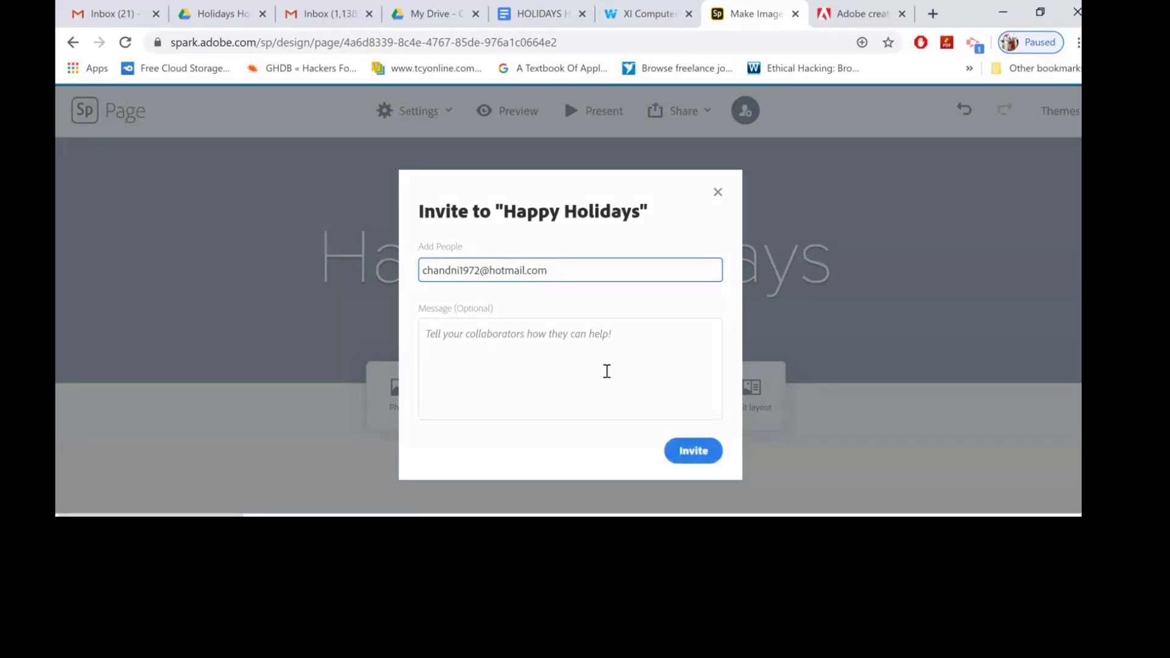
{"action": "left_click", "coordinate": [702, 450]}
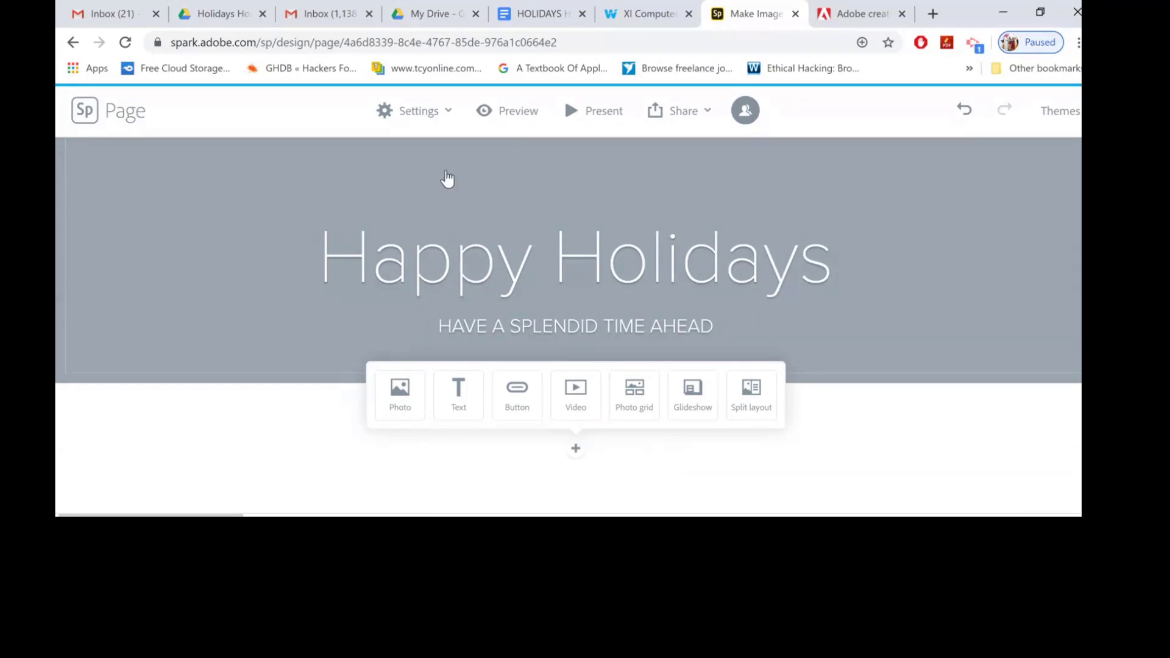
Try to turn on Show header and footer in project settings, postponing the branding prompt.
{"action": "left_click", "coordinate": [447, 112]}
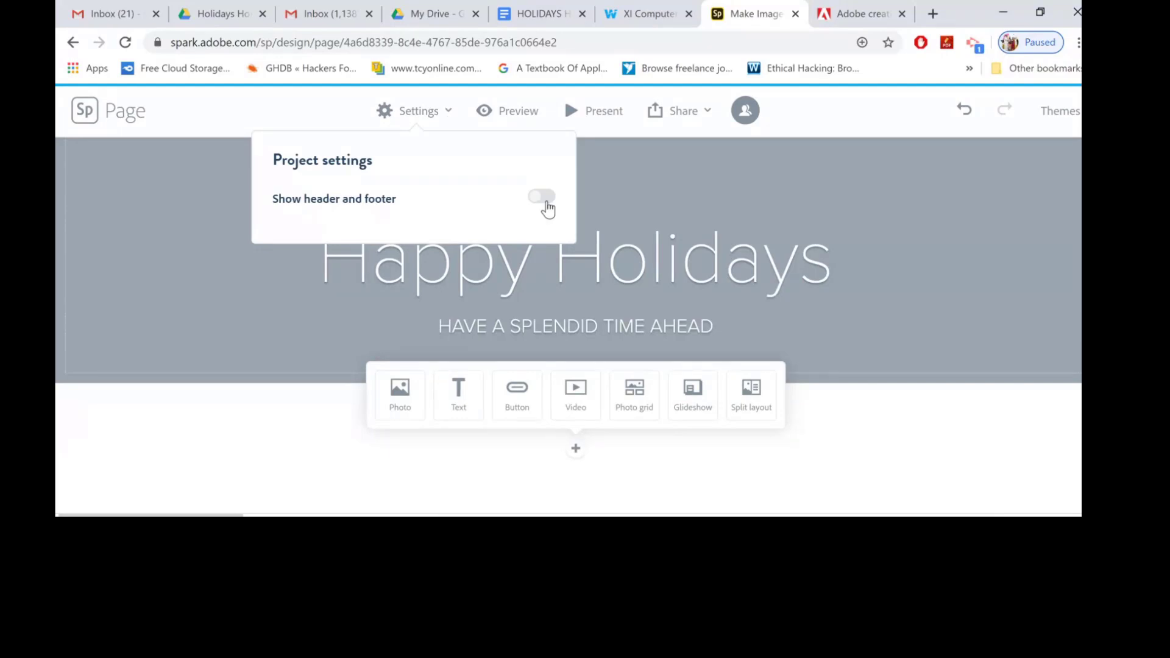
{"action": "left_click", "coordinate": [546, 198]}
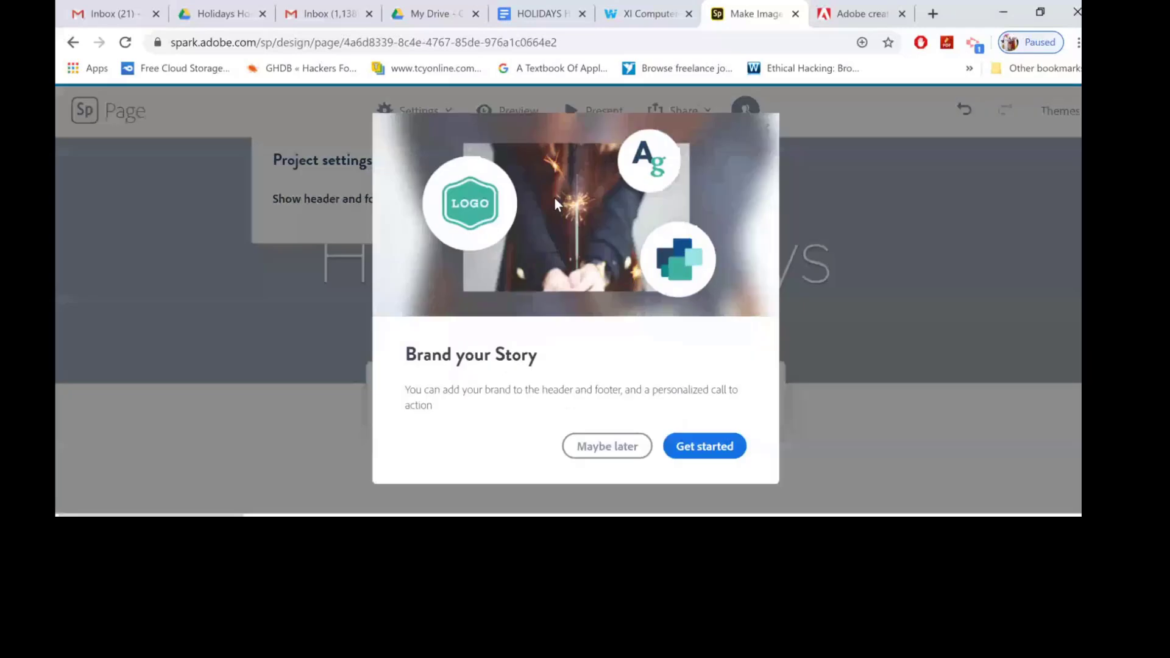
{"action": "left_click", "coordinate": [610, 448]}
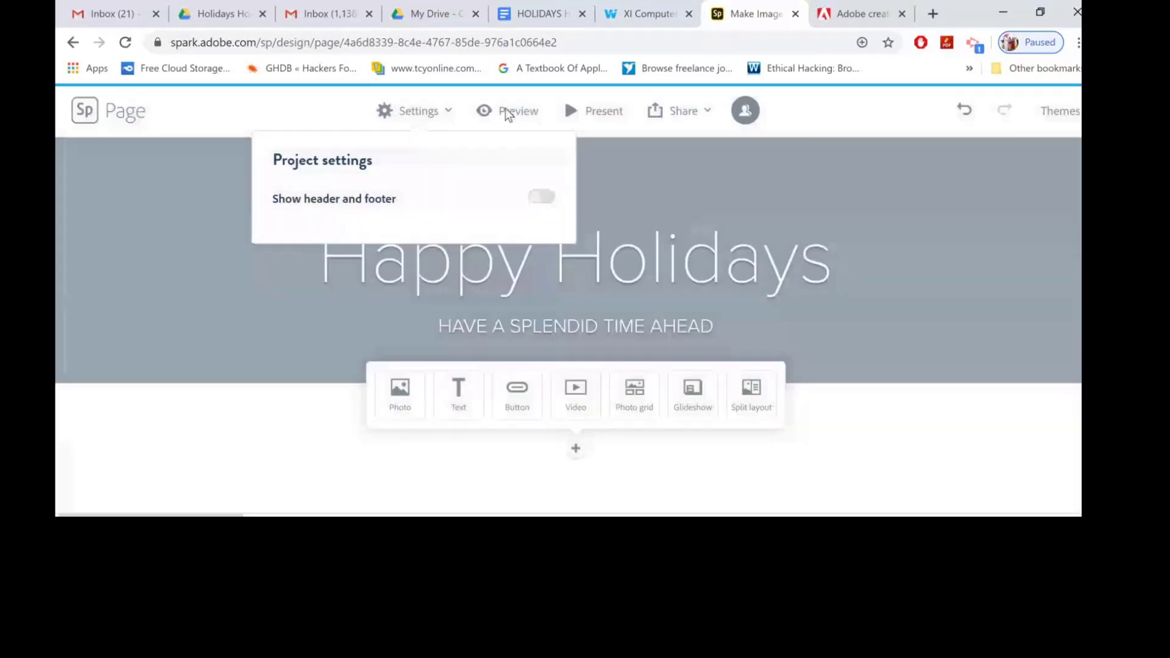
{"action": "left_click", "coordinate": [541, 125]}
Preview the page and present it full screen, closing each view.
{"action": "left_click", "coordinate": [503, 116]}
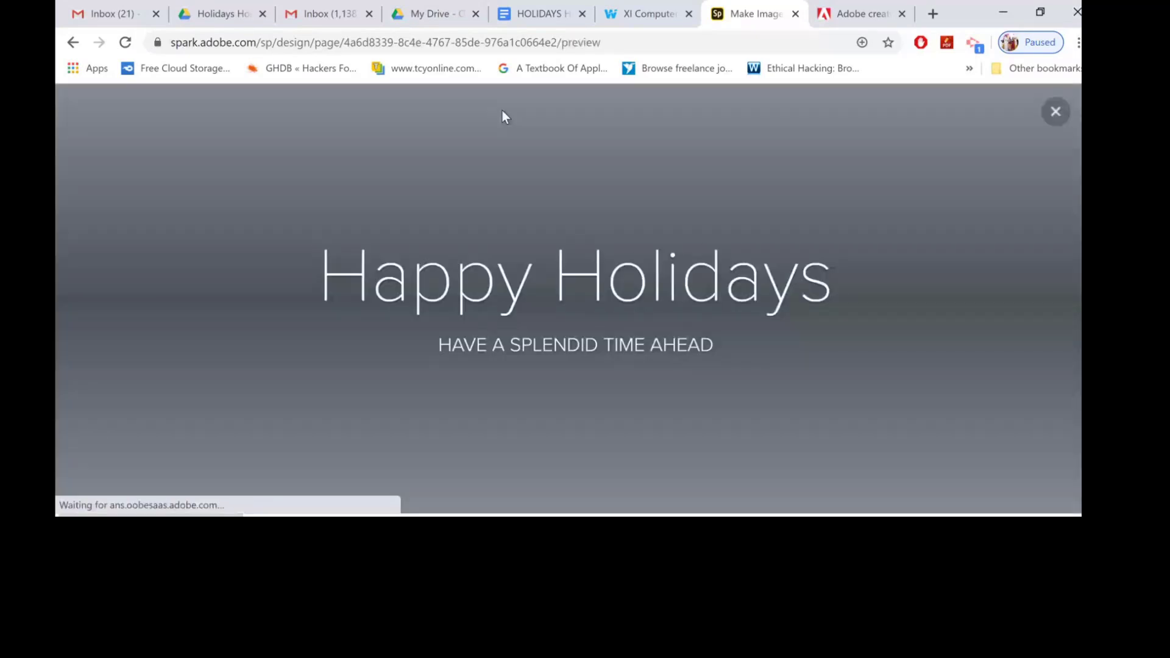
{"action": "left_click", "coordinate": [1055, 113]}
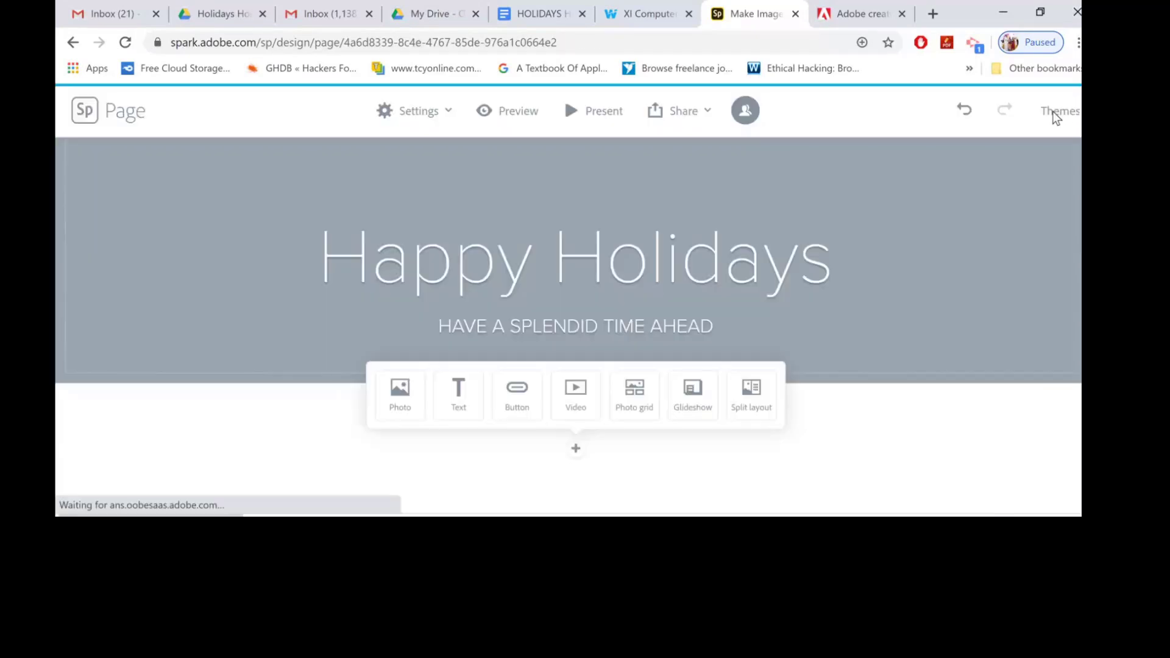
{"action": "left_click", "coordinate": [604, 119]}
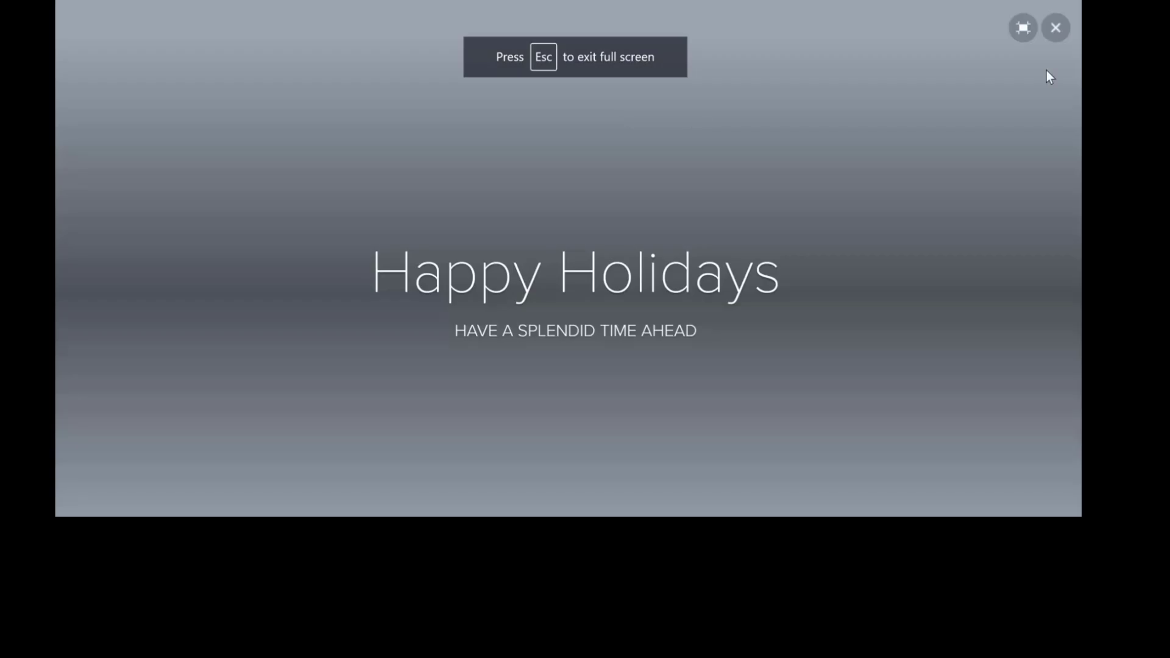
{"action": "left_click", "coordinate": [1055, 29]}
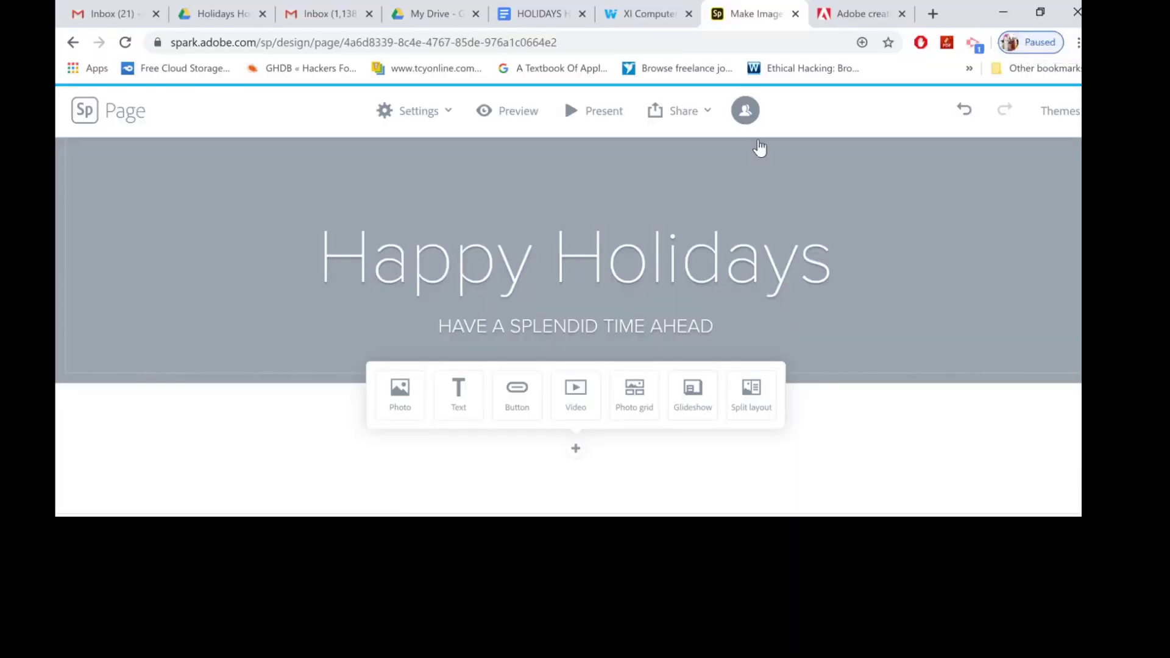
Start publishing the page with a share link, choosing the Events category and turning on the author name.
{"action": "left_click", "coordinate": [705, 110]}
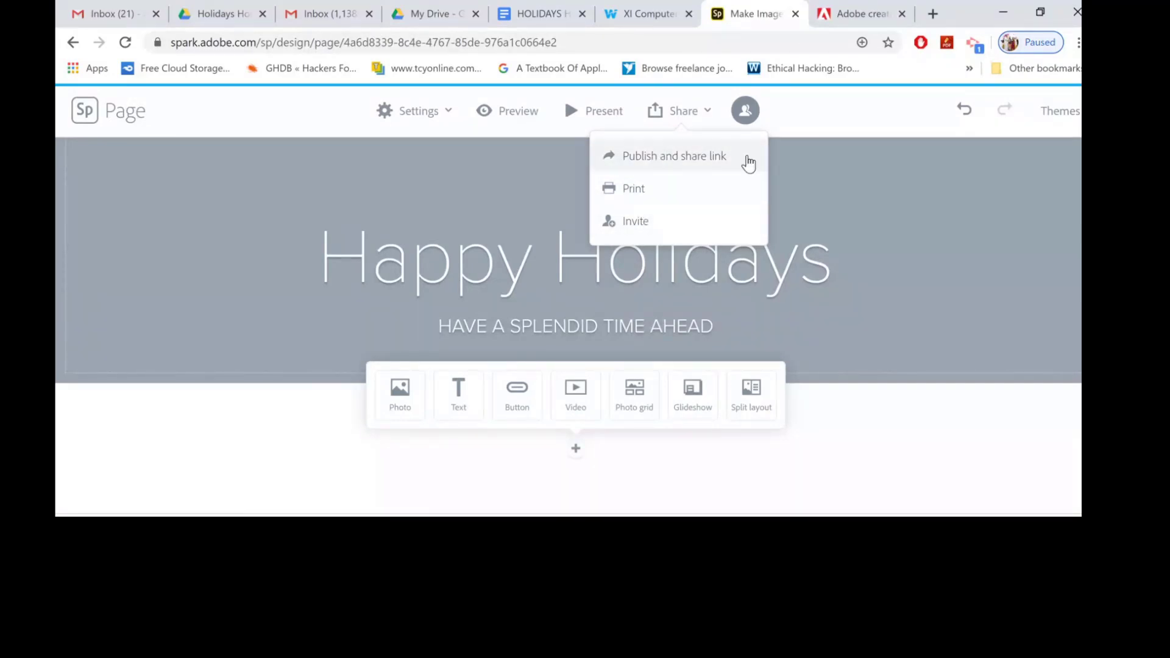
{"action": "left_click", "coordinate": [728, 164]}
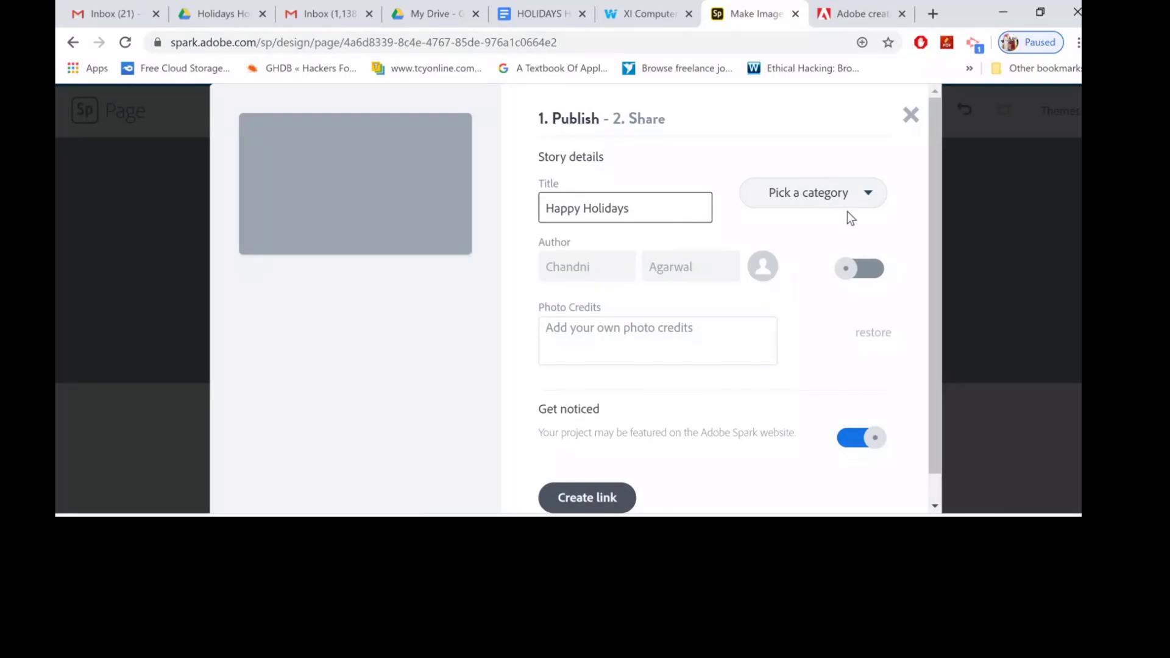
{"action": "left_click", "coordinate": [878, 191]}
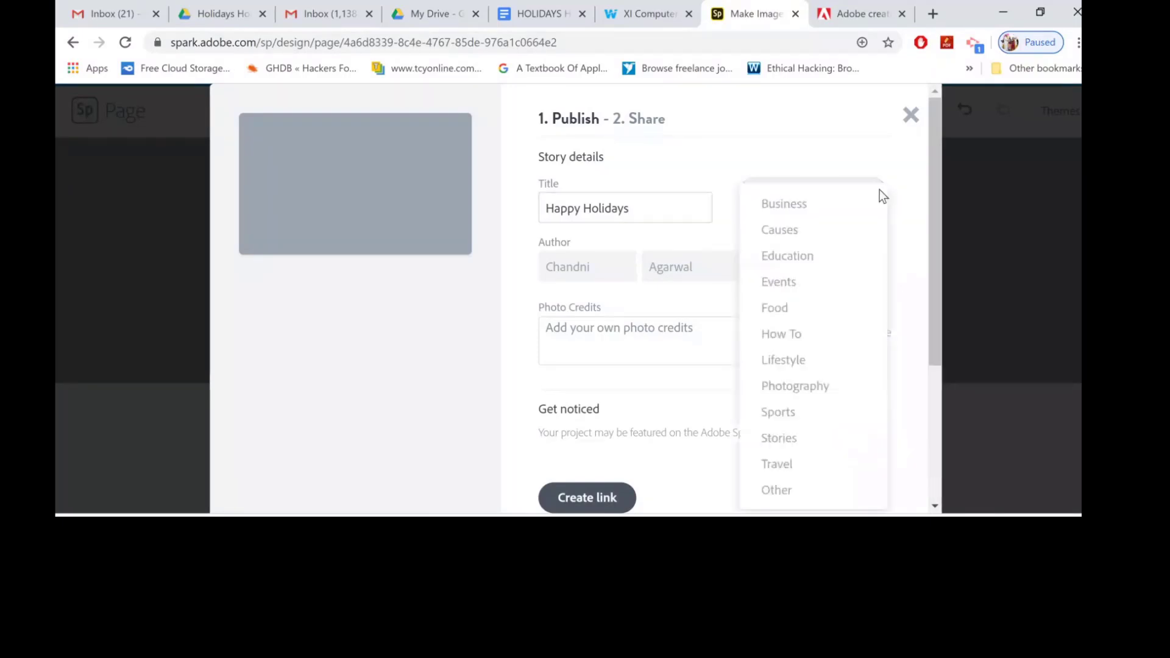
{"action": "left_click", "coordinate": [775, 284]}
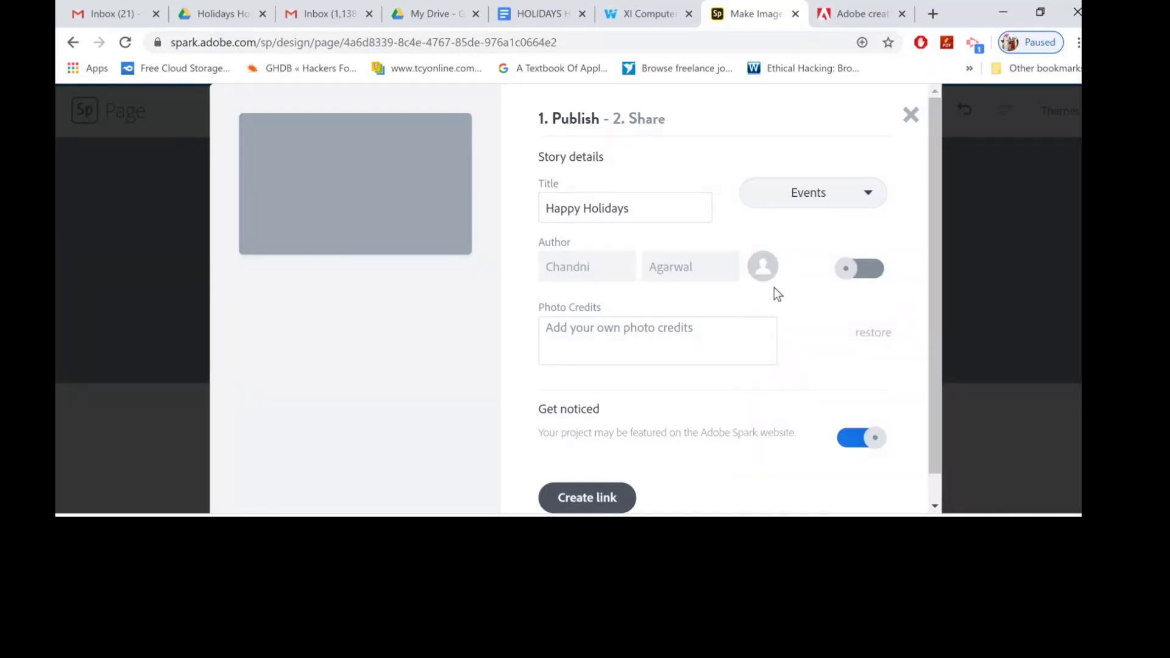
{"action": "left_click", "coordinate": [605, 272]}
{"action": "left_click", "coordinate": [867, 270]}
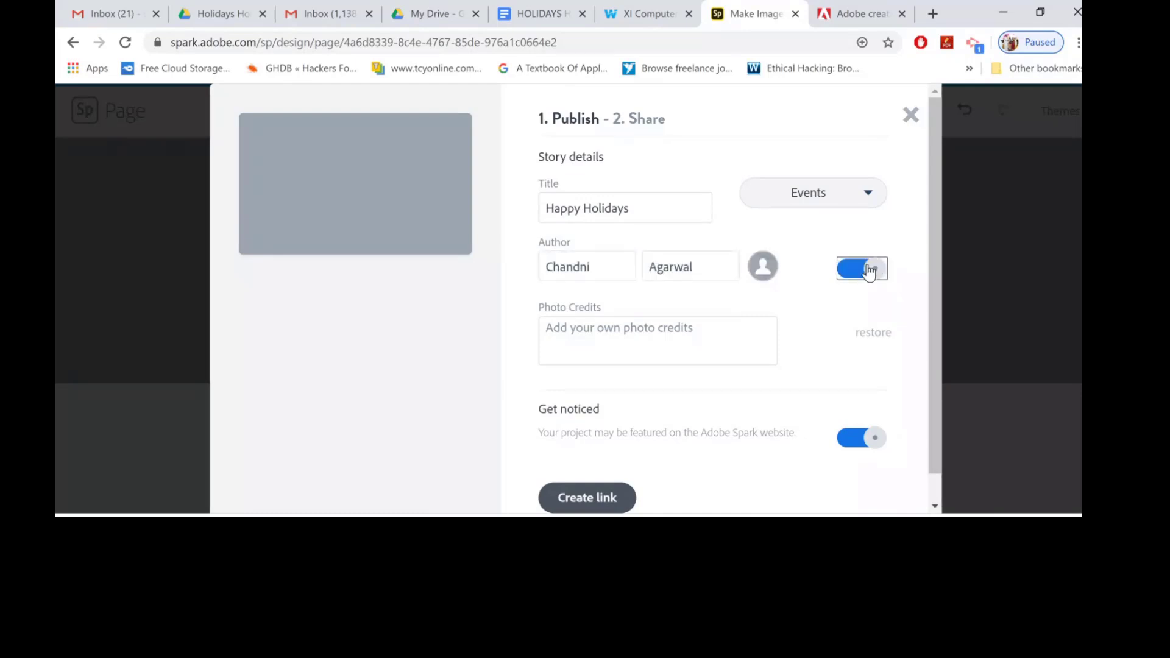
Create the shareable link and close the publish dialog.
{"action": "left_click", "coordinate": [709, 329]}
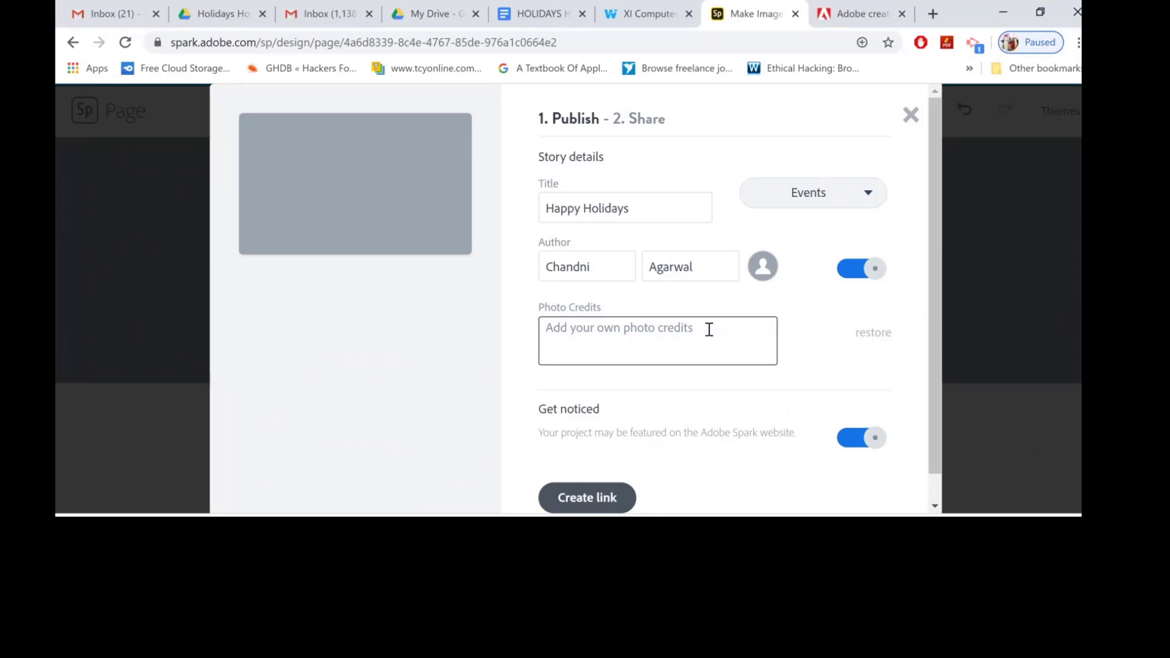
{"action": "scroll", "coordinate": [770, 452], "scroll_direction": "down", "scroll_amount": 1}
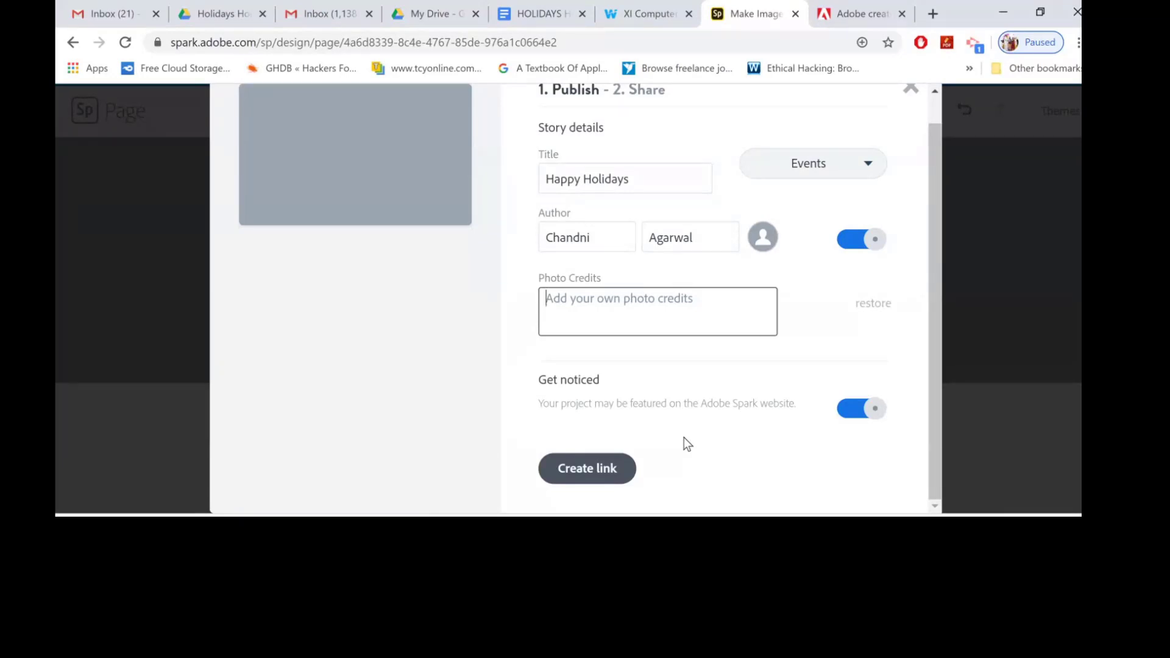
{"action": "scroll", "coordinate": [684, 437], "scroll_direction": "up", "scroll_amount": 1}
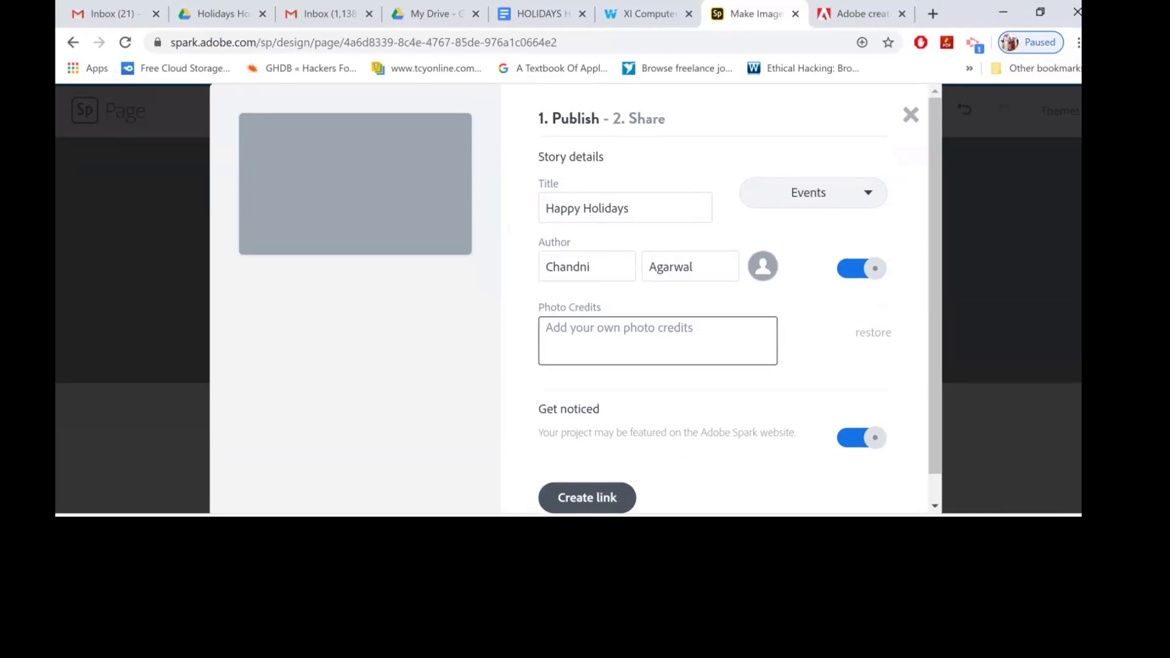
{"action": "left_click", "coordinate": [587, 497]}
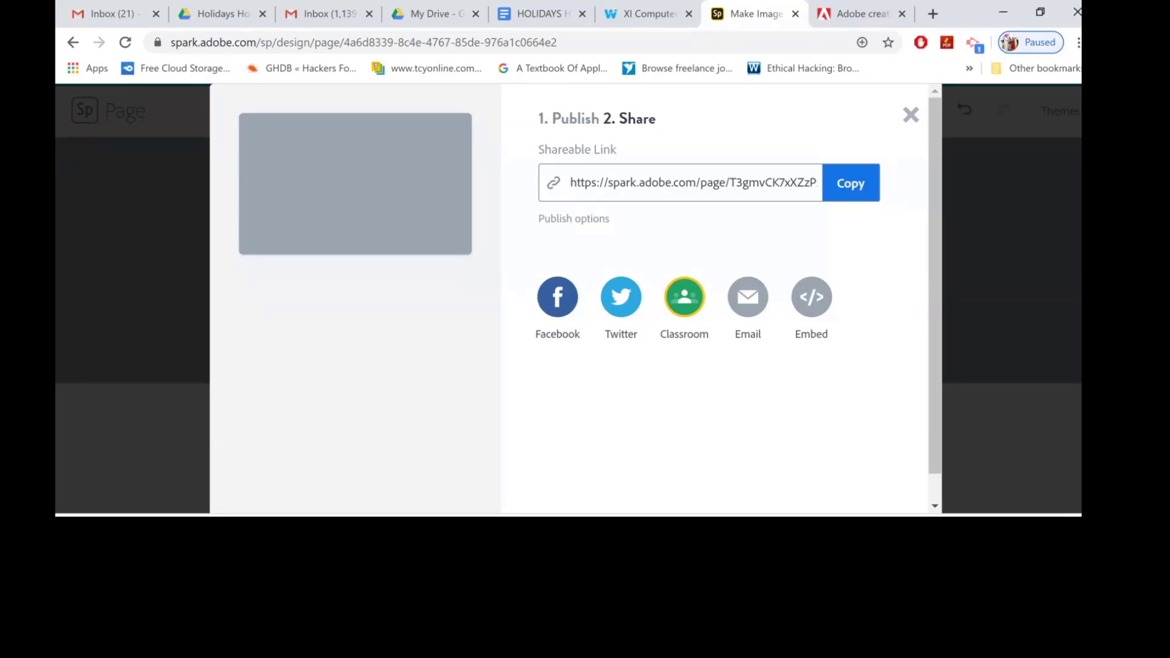
{"action": "key", "text": "Escape"}
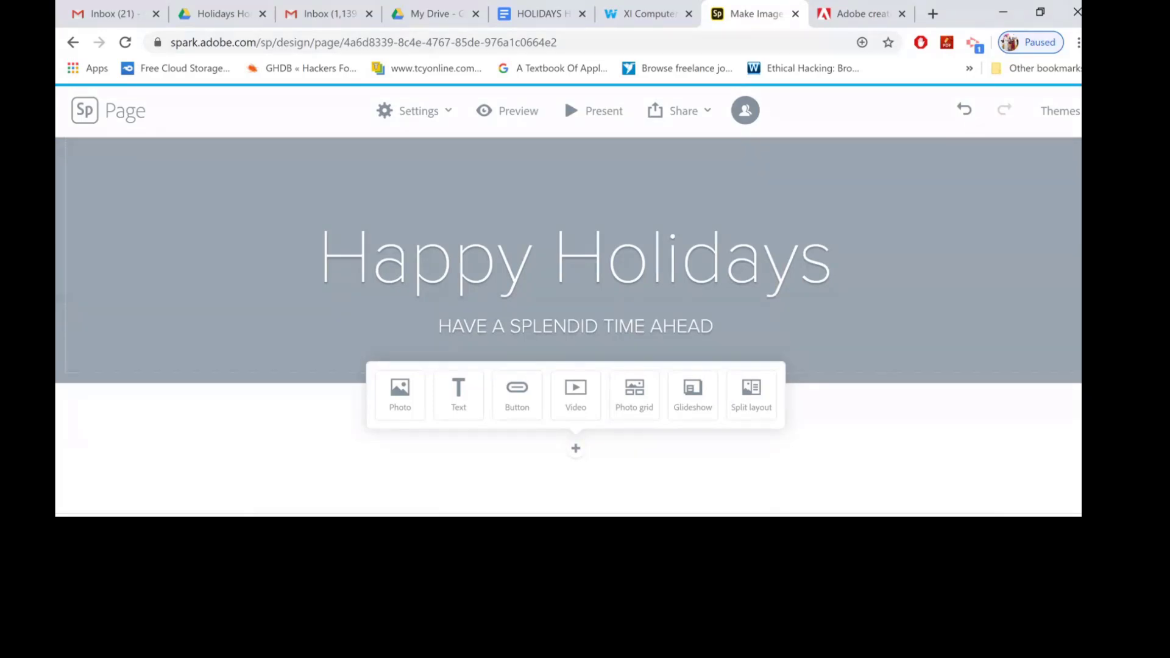
Try starting a collage from the Spark home, selecting three free photos.
{"action": "left_click", "coordinate": [85, 110]}
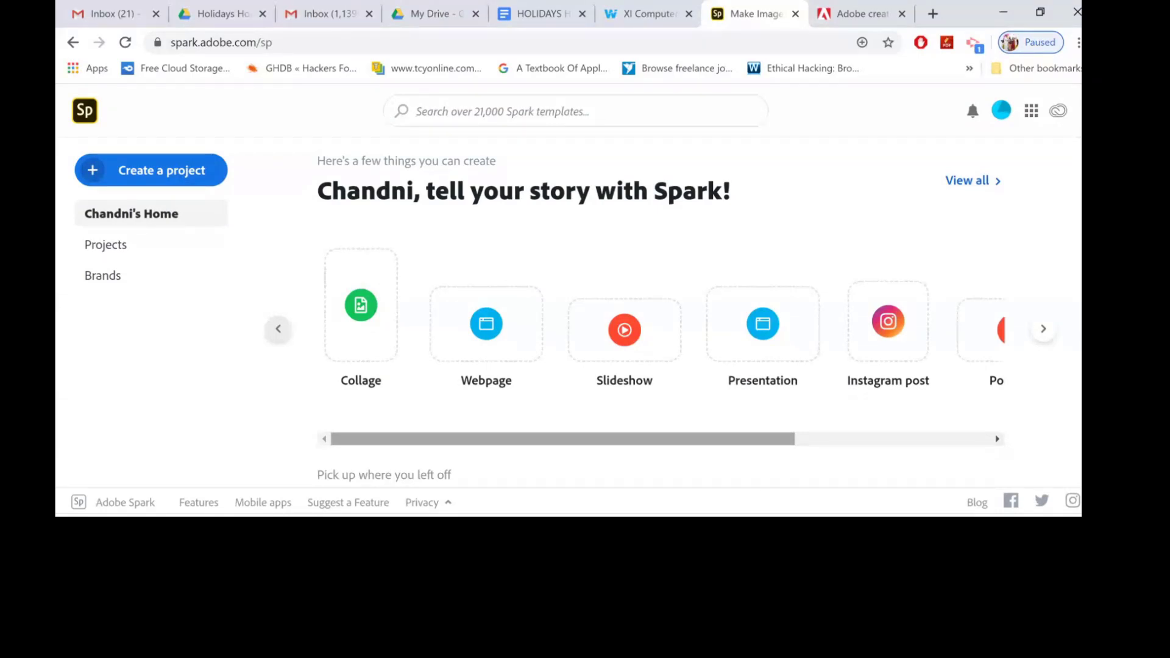
{"action": "left_click", "coordinate": [360, 305]}
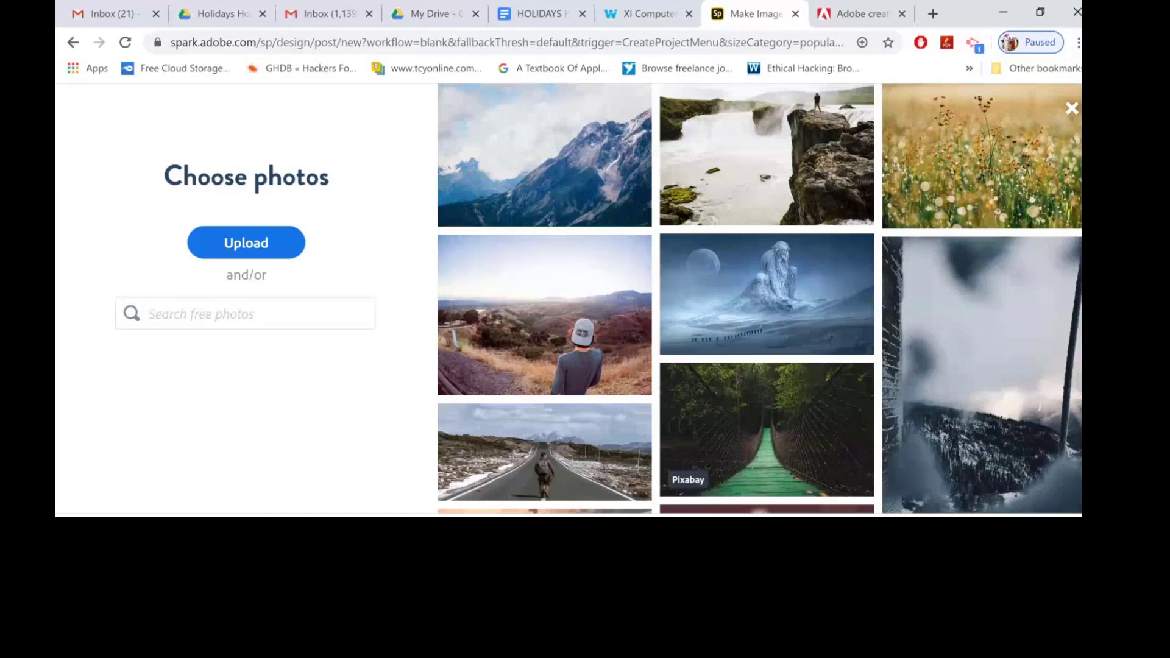
{"action": "left_click", "coordinate": [766, 302]}
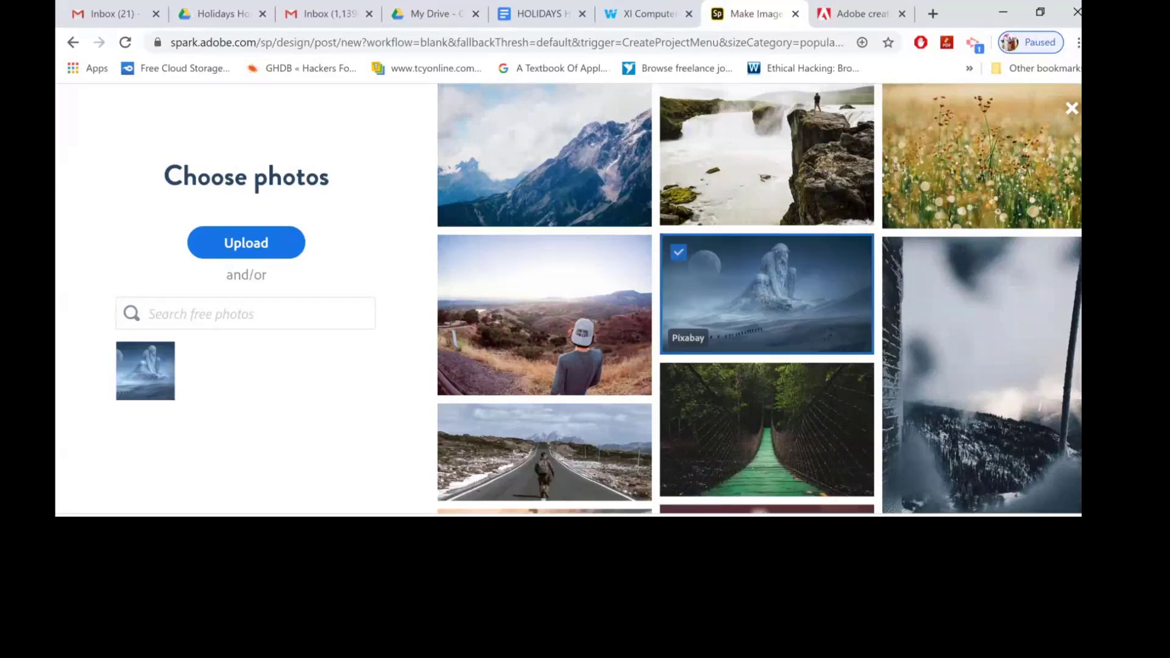
{"action": "scroll", "coordinate": [766, 301], "scroll_direction": "down", "scroll_amount": 1}
{"action": "scroll", "coordinate": [759, 298], "scroll_direction": "down", "scroll_amount": 4}
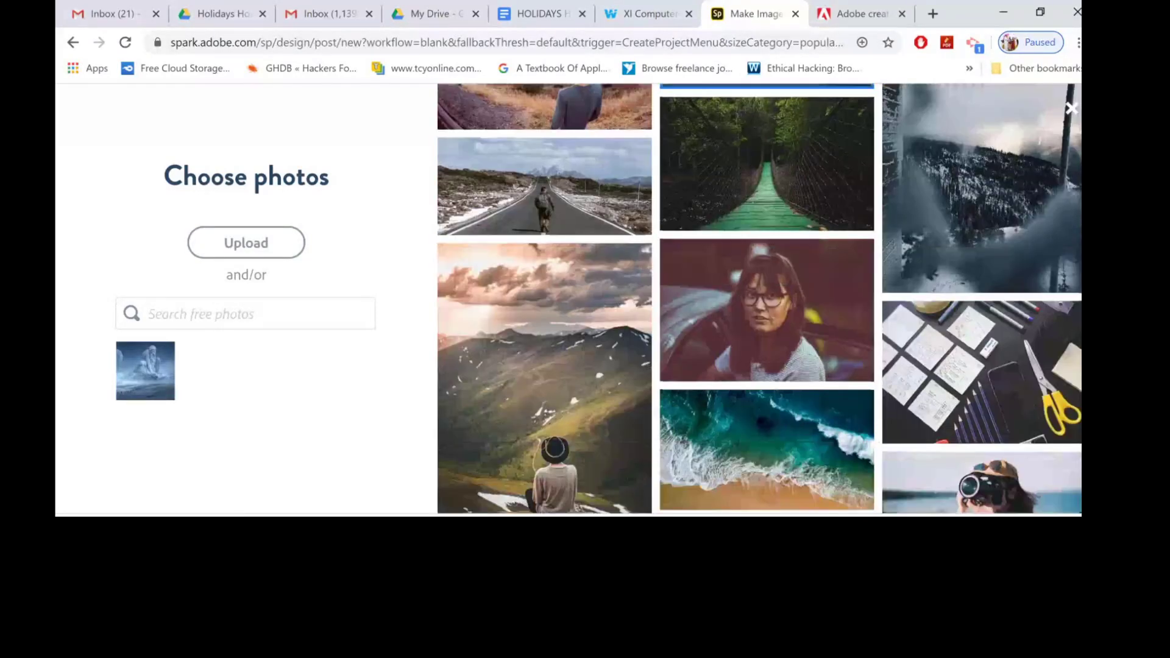
{"action": "left_click", "coordinate": [544, 363]}
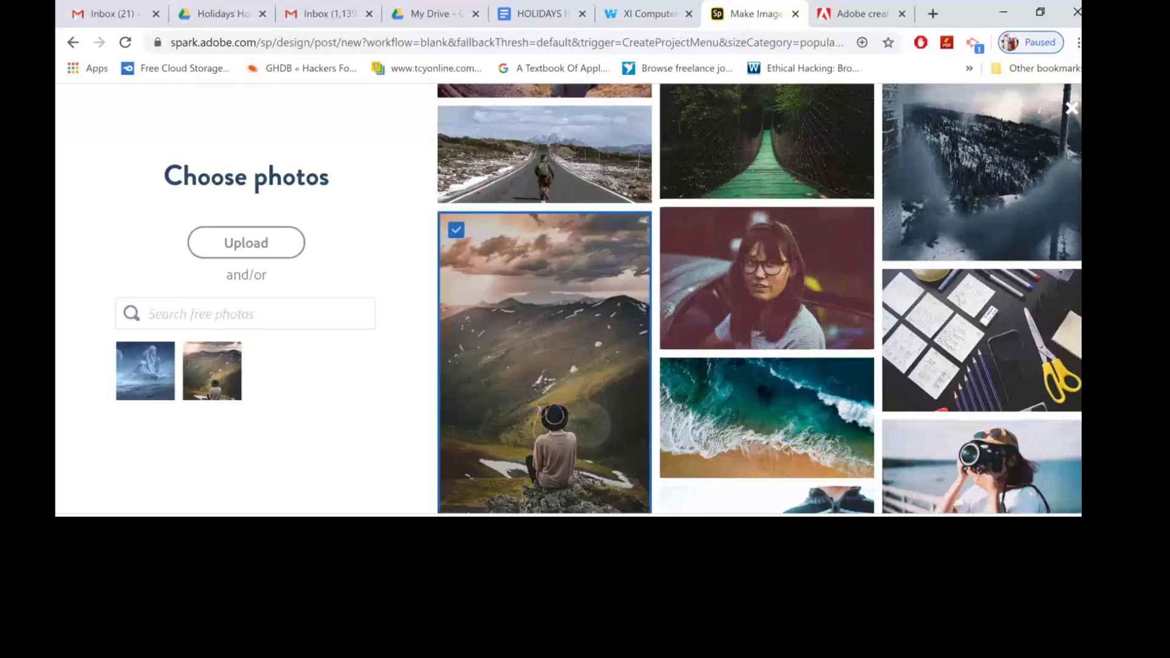
{"action": "left_click", "coordinate": [766, 418]}
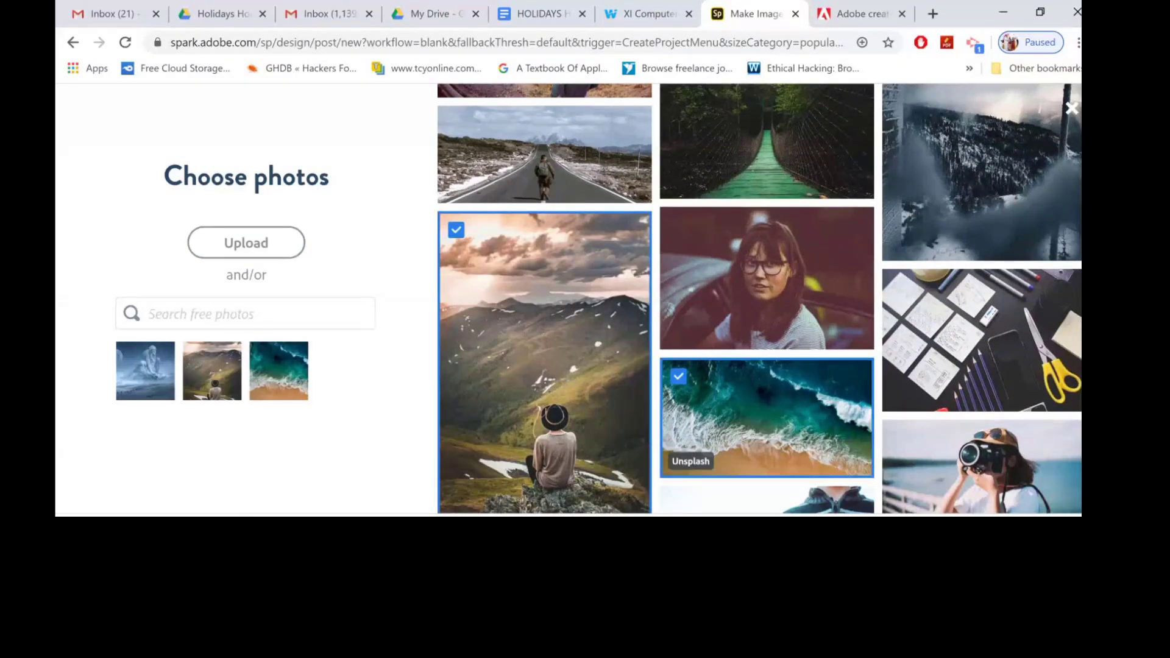
Try selecting three forest photos for the collage instead, then close the photo chooser.
{"action": "scroll", "coordinate": [759, 298], "scroll_direction": "up", "scroll_amount": 5}
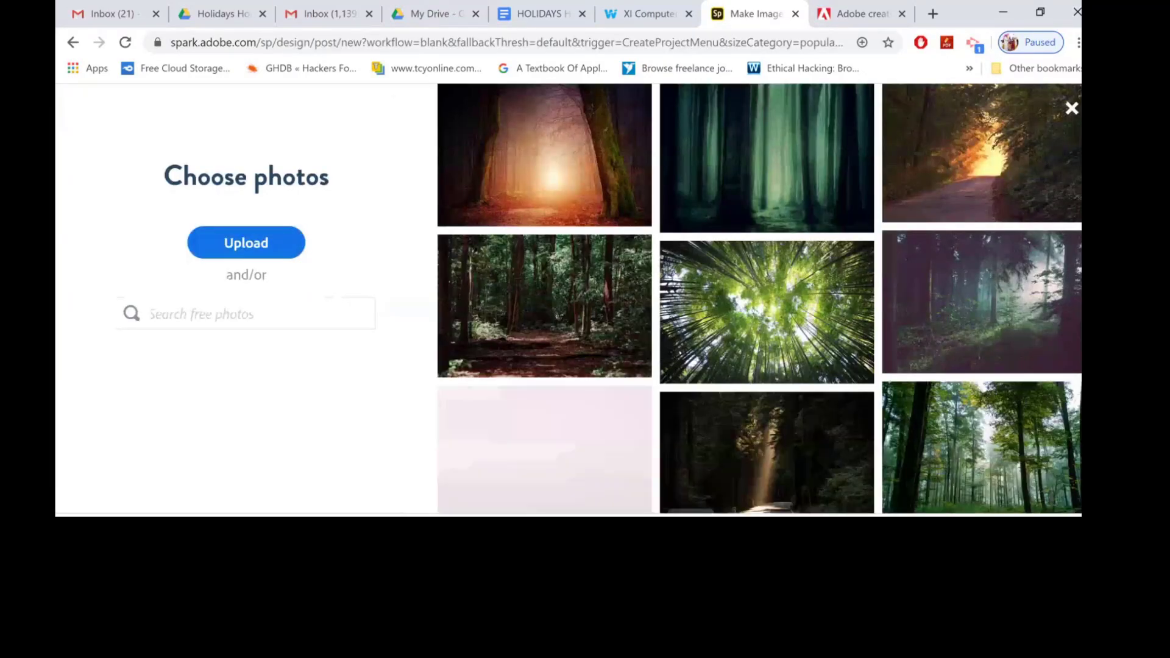
{"action": "left_click", "coordinate": [551, 326]}
{"action": "left_click", "coordinate": [551, 326]}
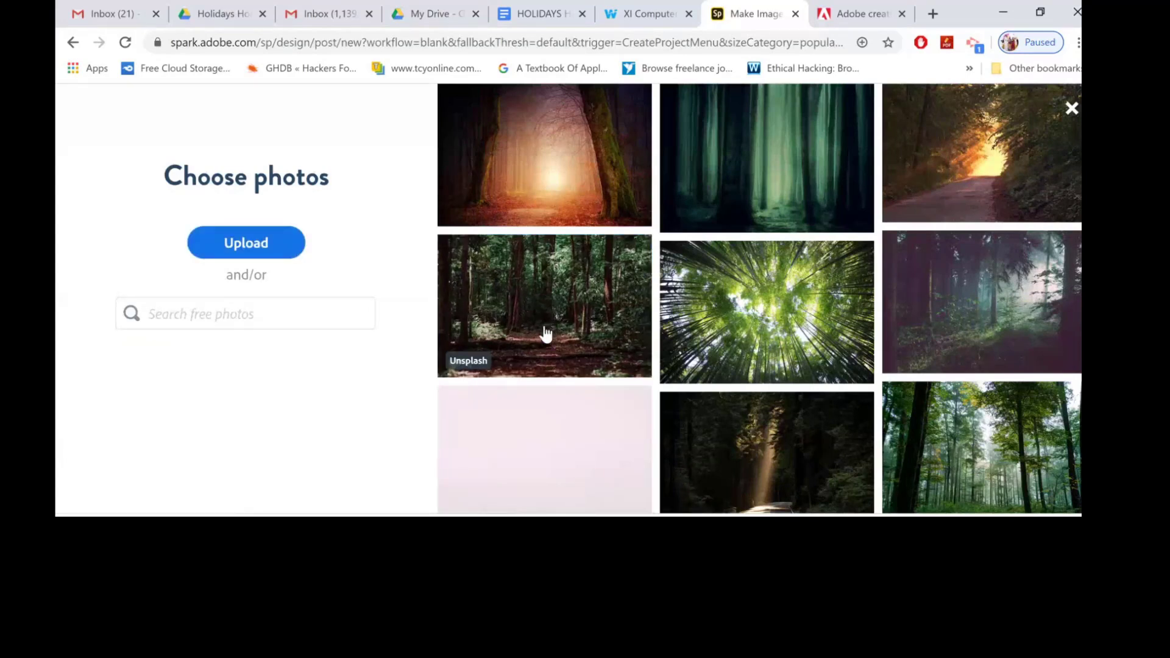
{"action": "left_click", "coordinate": [545, 333]}
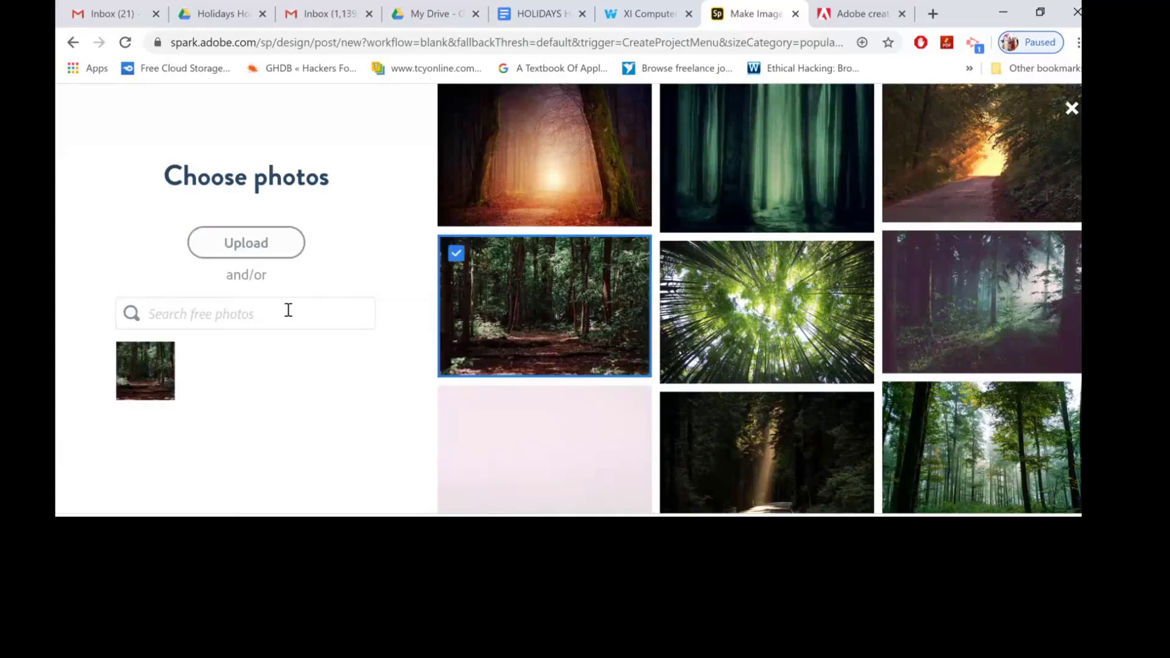
{"action": "left_click", "coordinate": [724, 303]}
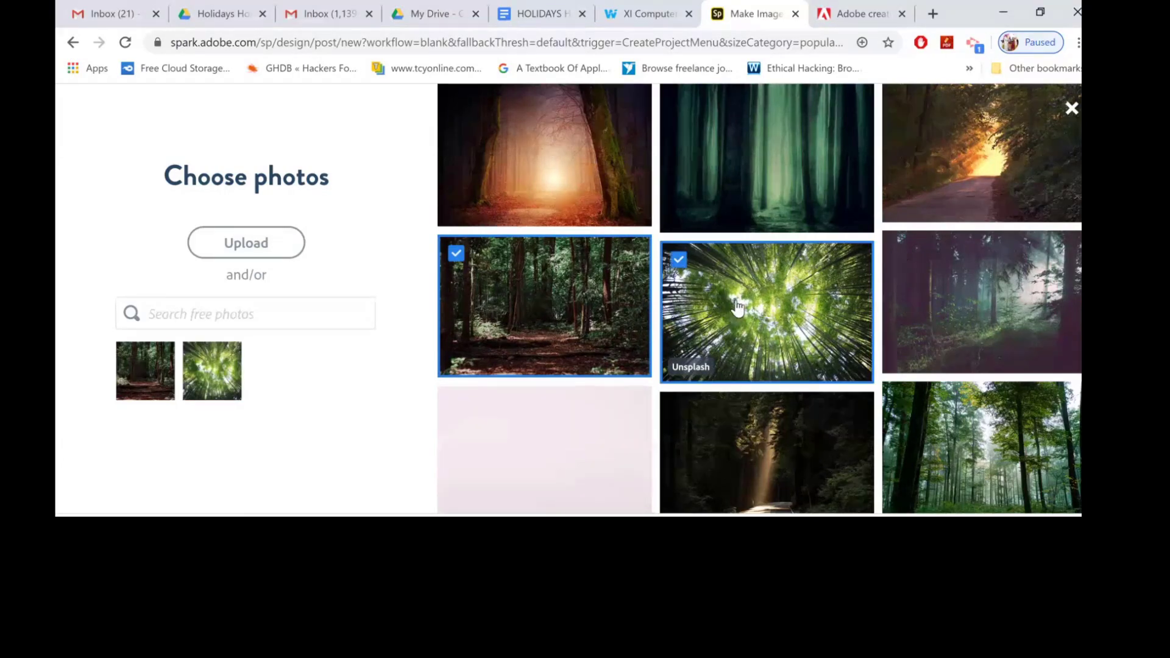
{"action": "left_click", "coordinate": [954, 316]}
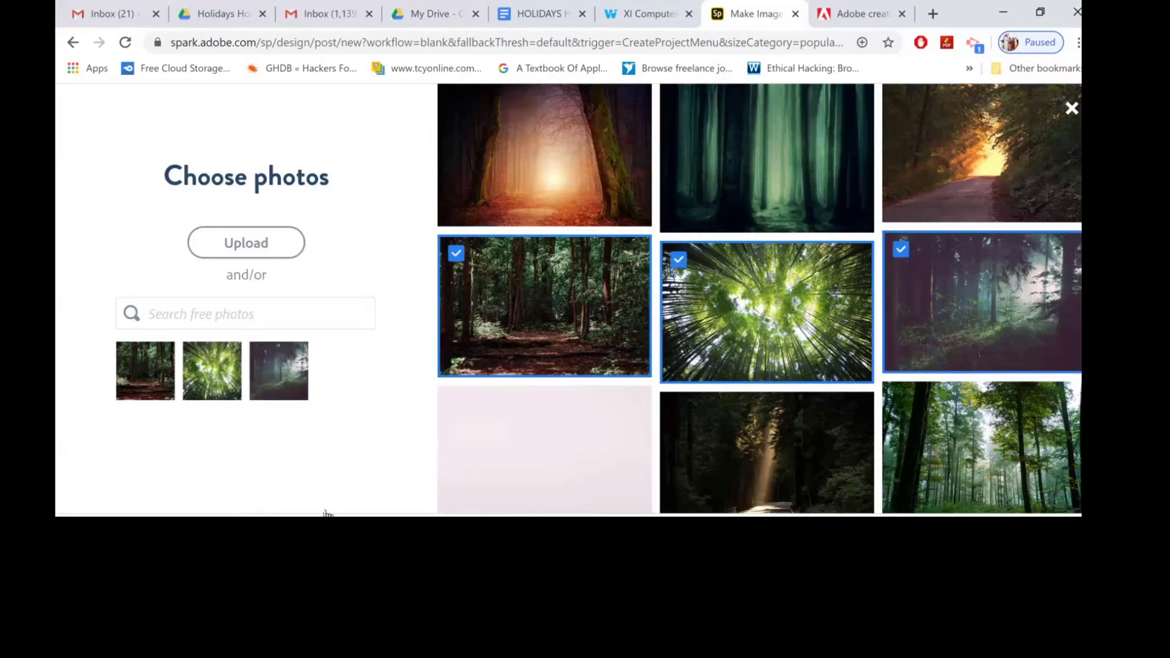
{"action": "left_click", "coordinate": [1069, 108]}
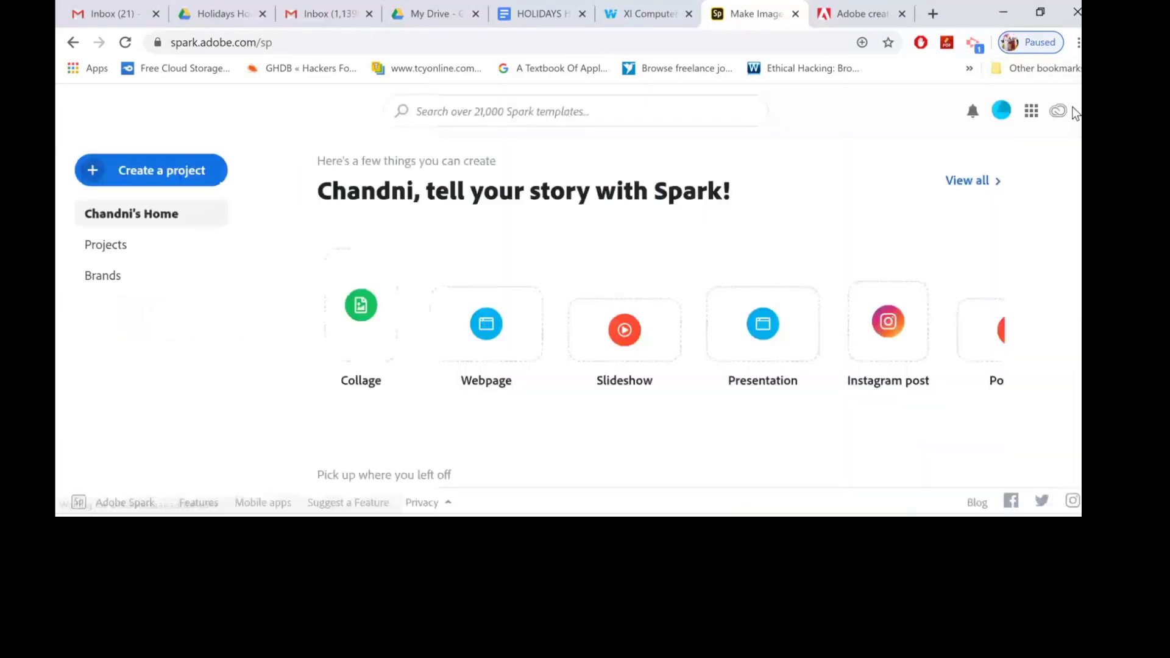
Start a new Flyer project from the Spark home.
{"action": "scroll", "coordinate": [661, 317], "scroll_direction": "down", "scroll_amount": 5}
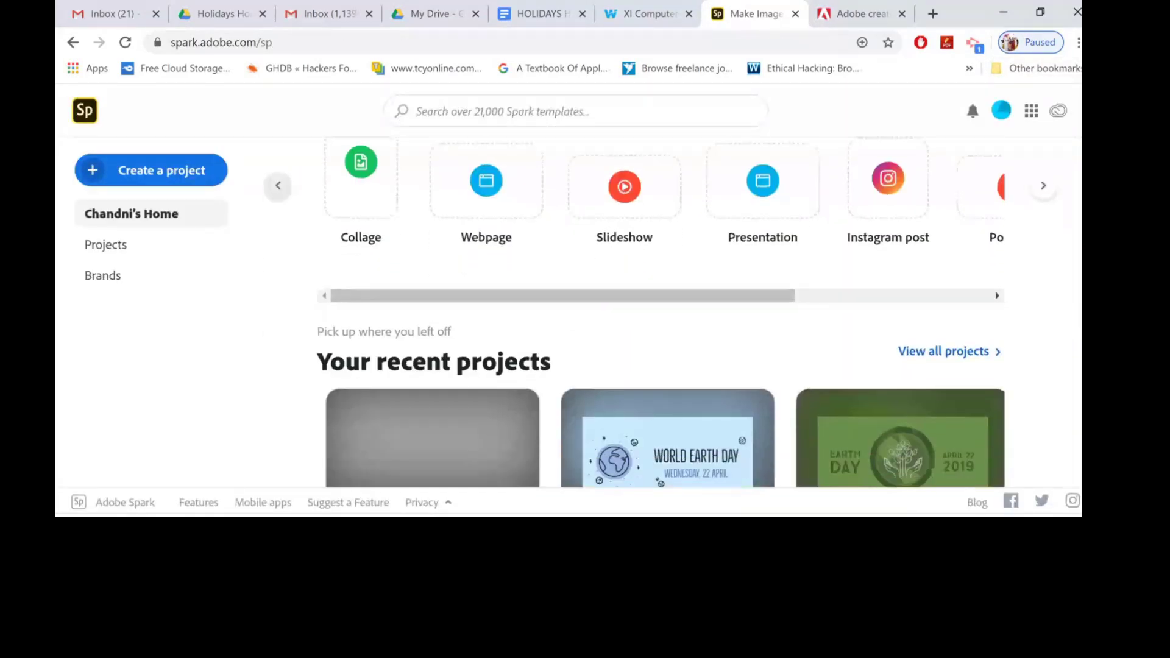
{"action": "scroll", "coordinate": [661, 317], "scroll_direction": "up", "scroll_amount": 1}
{"action": "scroll", "coordinate": [661, 317], "scroll_direction": "down", "scroll_amount": 5}
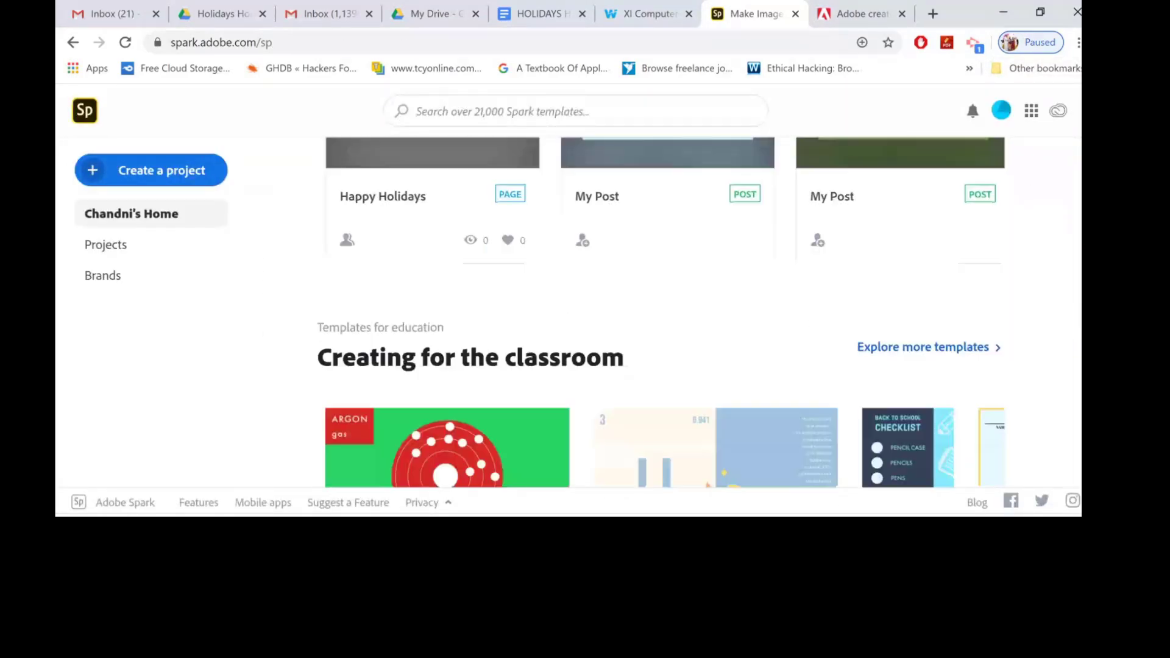
{"action": "scroll", "coordinate": [661, 317], "scroll_direction": "up", "scroll_amount": 4}
{"action": "scroll", "coordinate": [661, 317], "scroll_direction": "up", "scroll_amount": 4}
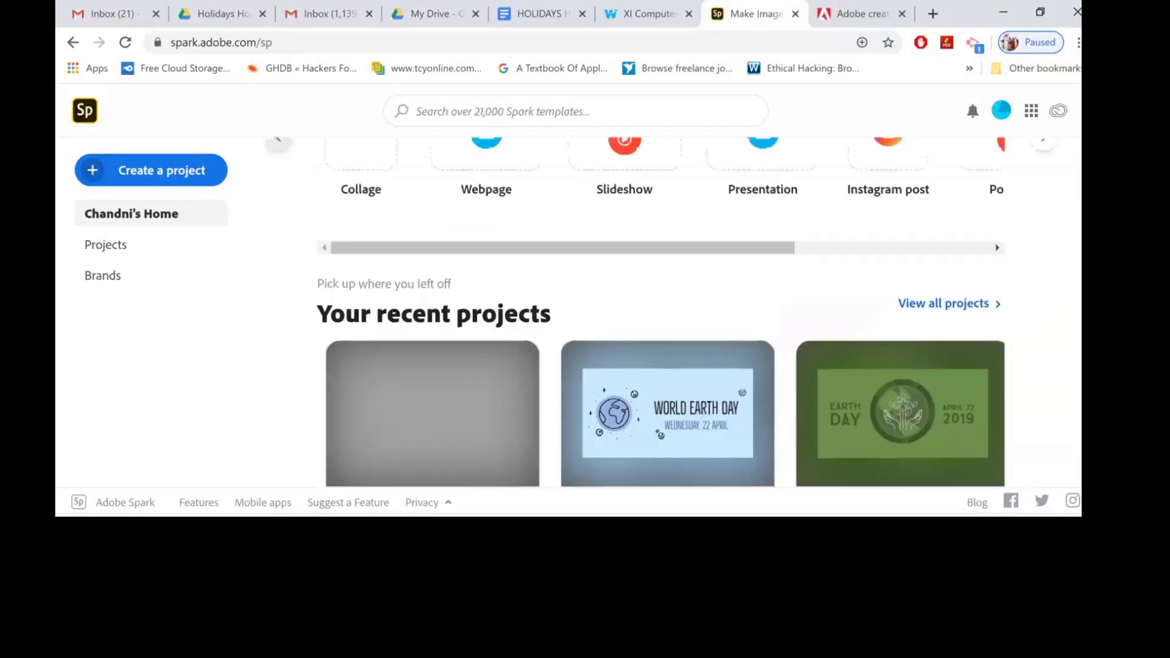
{"action": "left_click", "coordinate": [151, 170]}
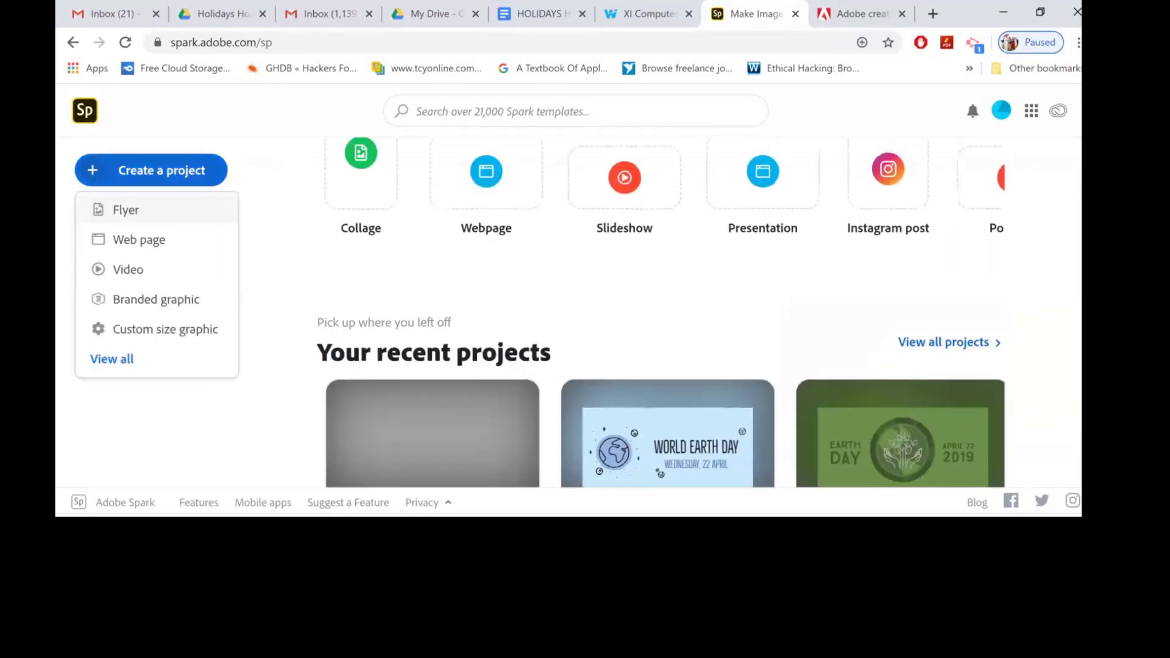
{"action": "left_click", "coordinate": [126, 209]}
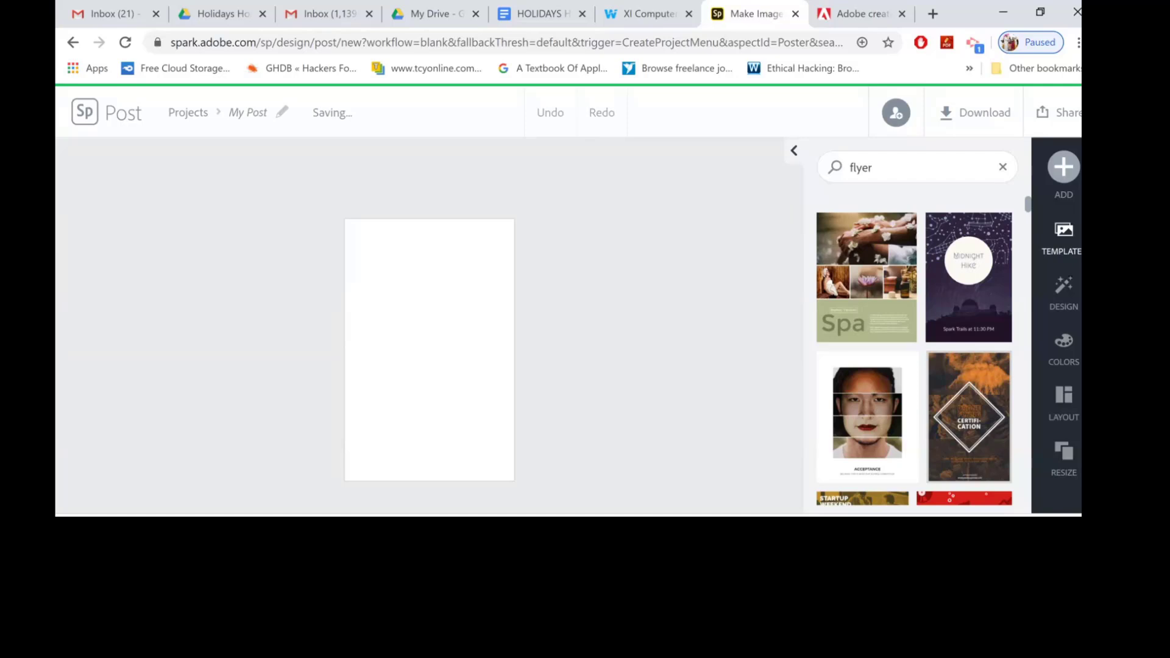
Create the flyer from the Spa template and undo the last change.
{"action": "left_click", "coordinate": [866, 277]}
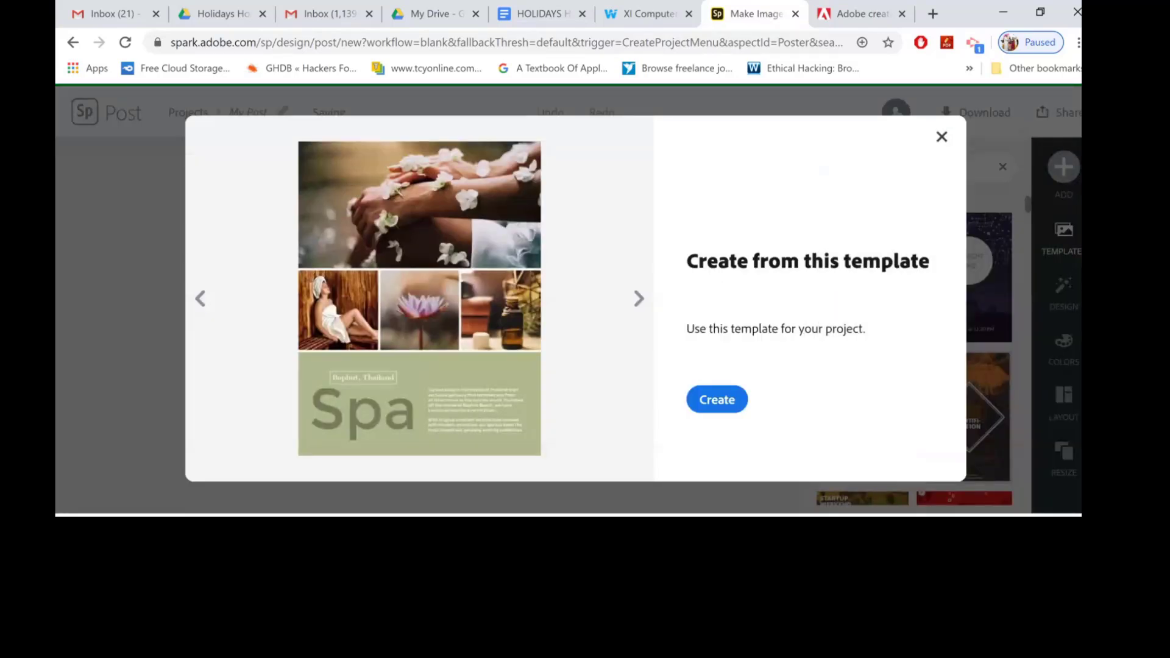
{"action": "left_click", "coordinate": [716, 400]}
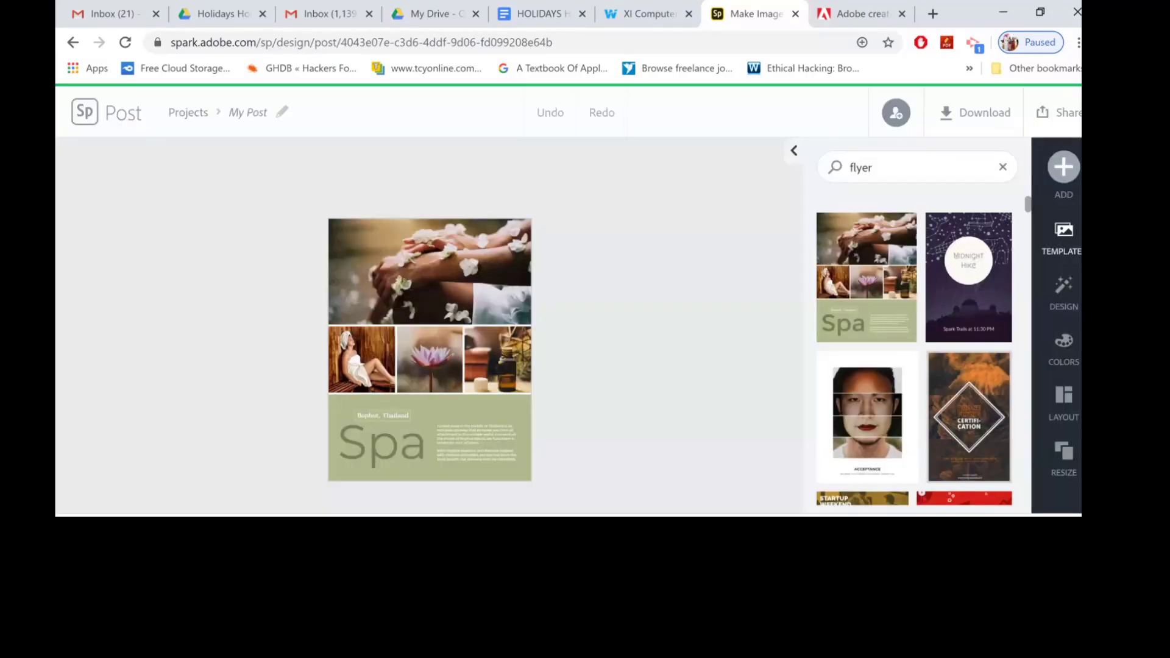
{"action": "left_click", "coordinate": [477, 434]}
{"action": "key", "text": "ctrl+z"}
Replace the flyer's body text with "Enjoy your holidays with relaxing spa at home." and shift its text box slightly left.
{"action": "left_click_drag", "start_coordinate": [607, 344], "coordinate": [181, 217]}
{"action": "double_click", "coordinate": [462, 429]}
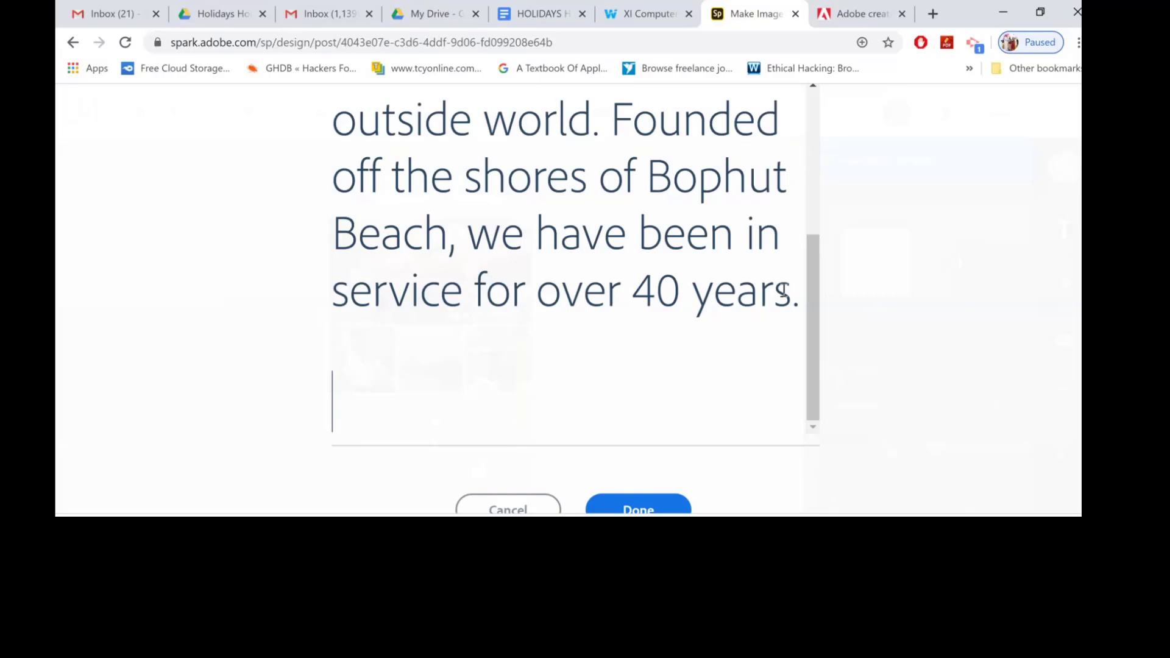
{"action": "scroll", "coordinate": [784, 292], "scroll_direction": "up", "scroll_amount": 5}
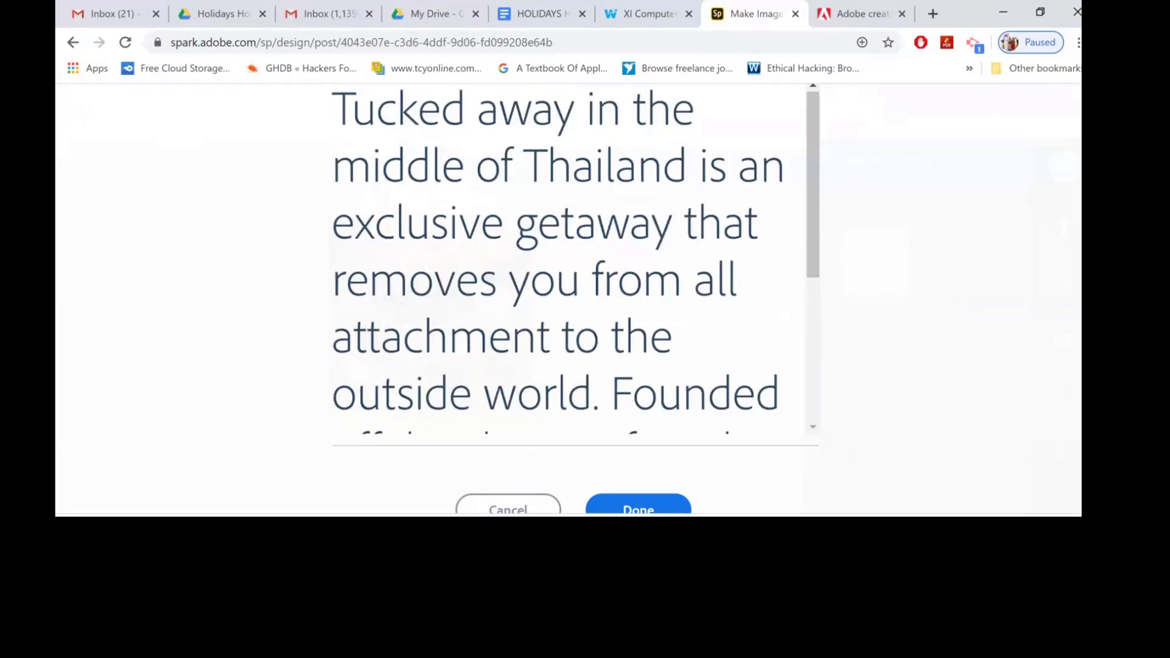
{"action": "key", "text": "ctrl+a"}
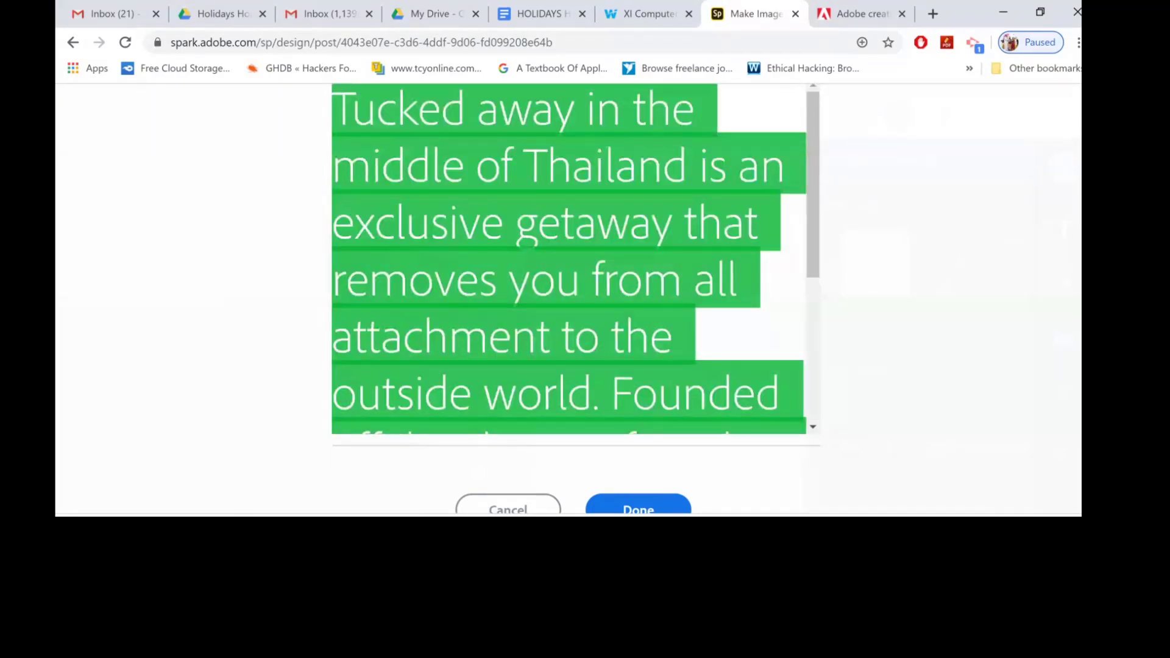
{"action": "type", "text": "Enjo"}
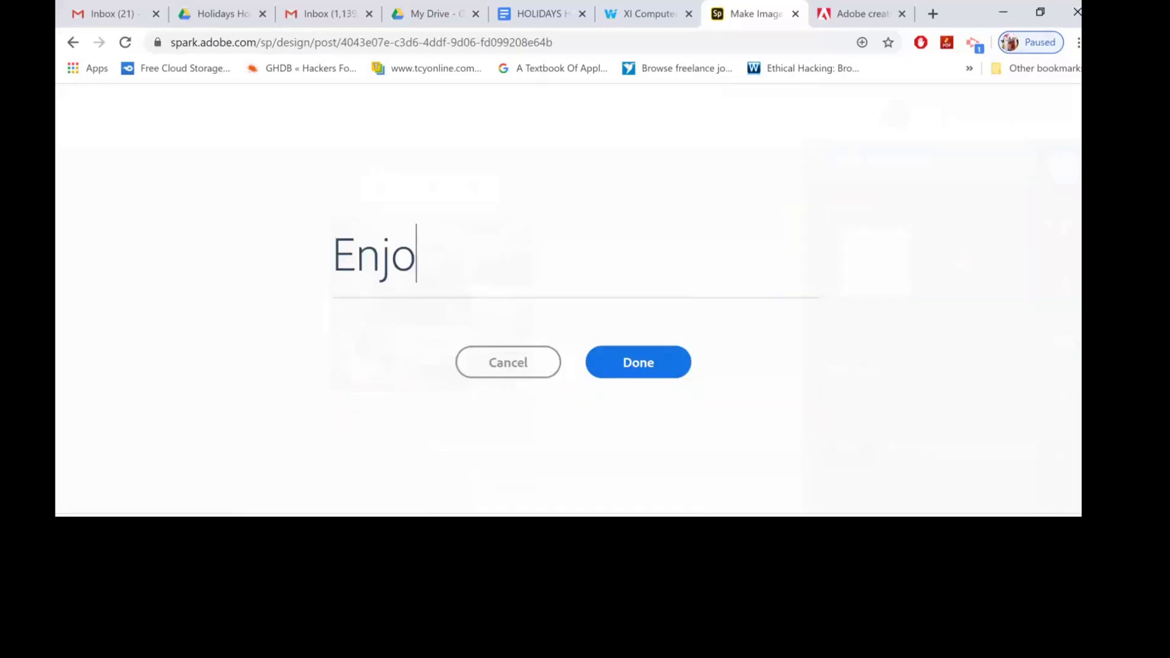
{"action": "type", "text": "y your hl"}
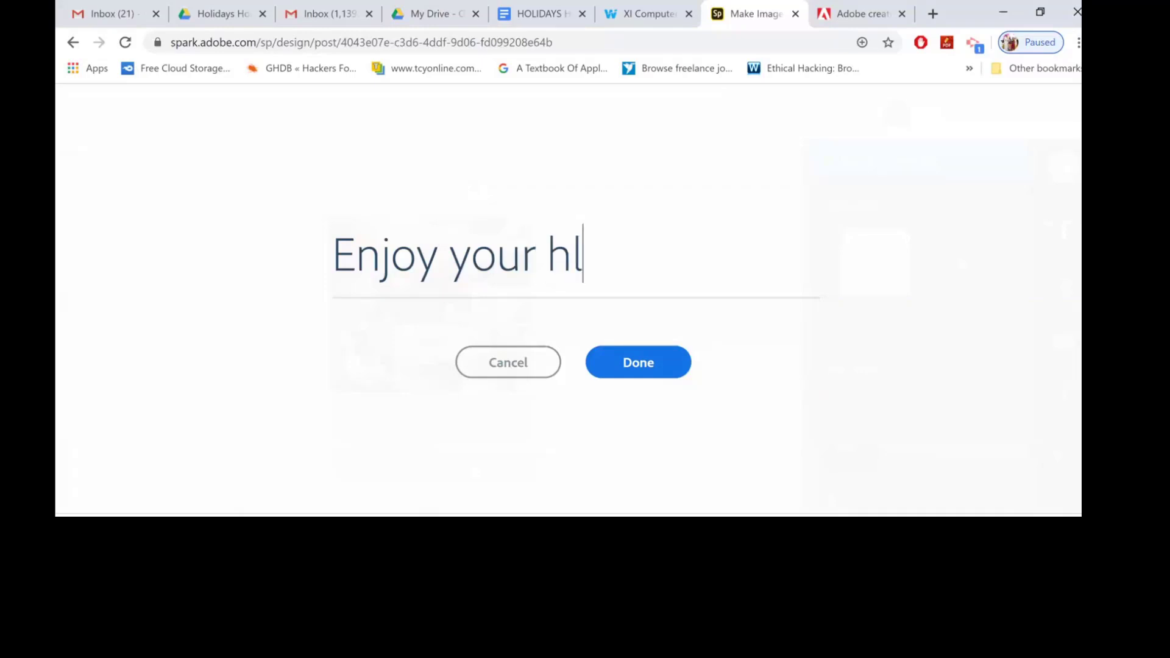
{"action": "key", "text": "BackSpace"}
{"action": "type", "text": "olidays wo"}
{"action": "key", "text": "BackSpace"}
{"action": "type", "text": "ith relaxing spa"}
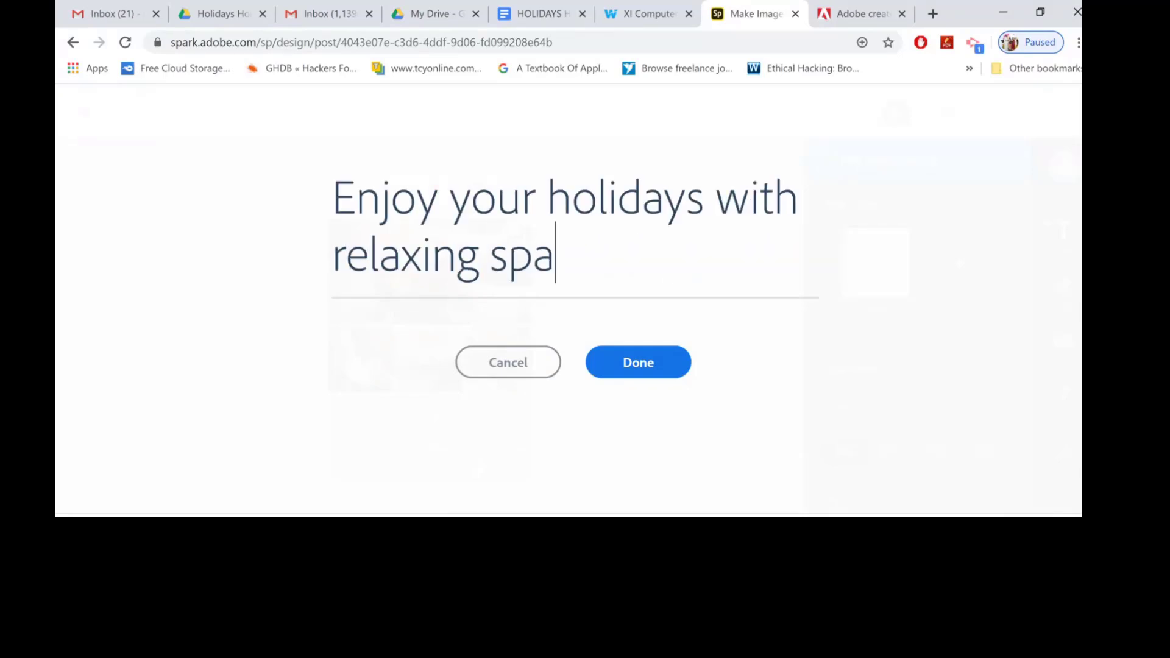
{"action": "type", "text": " at hom"}
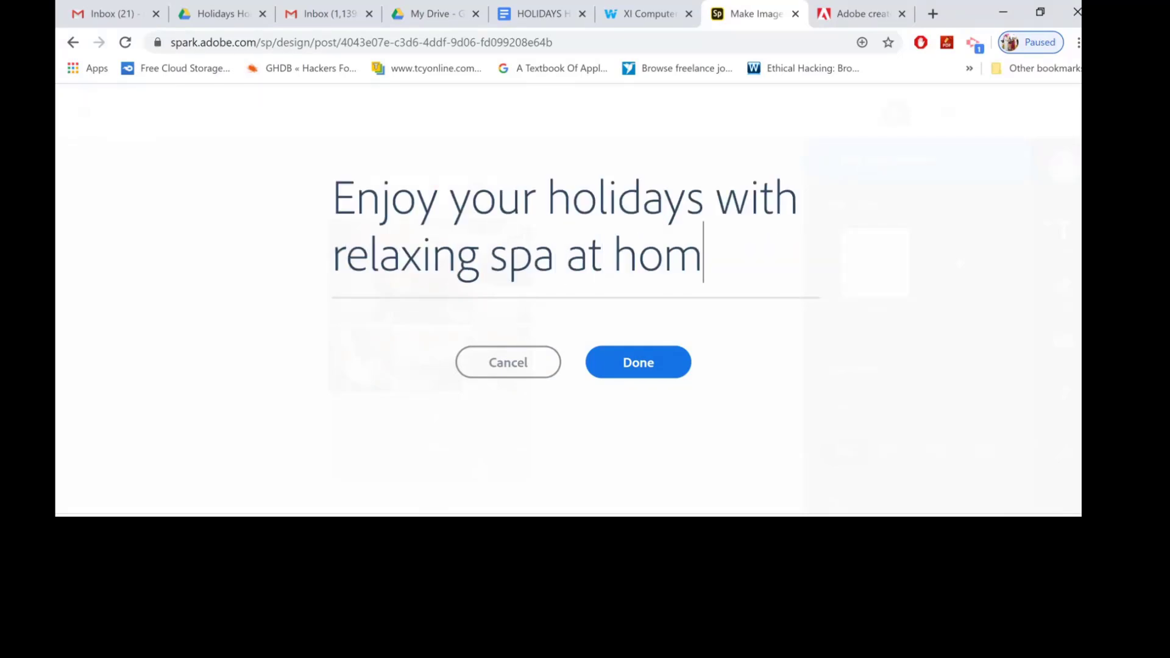
{"action": "type", "text": "e."}
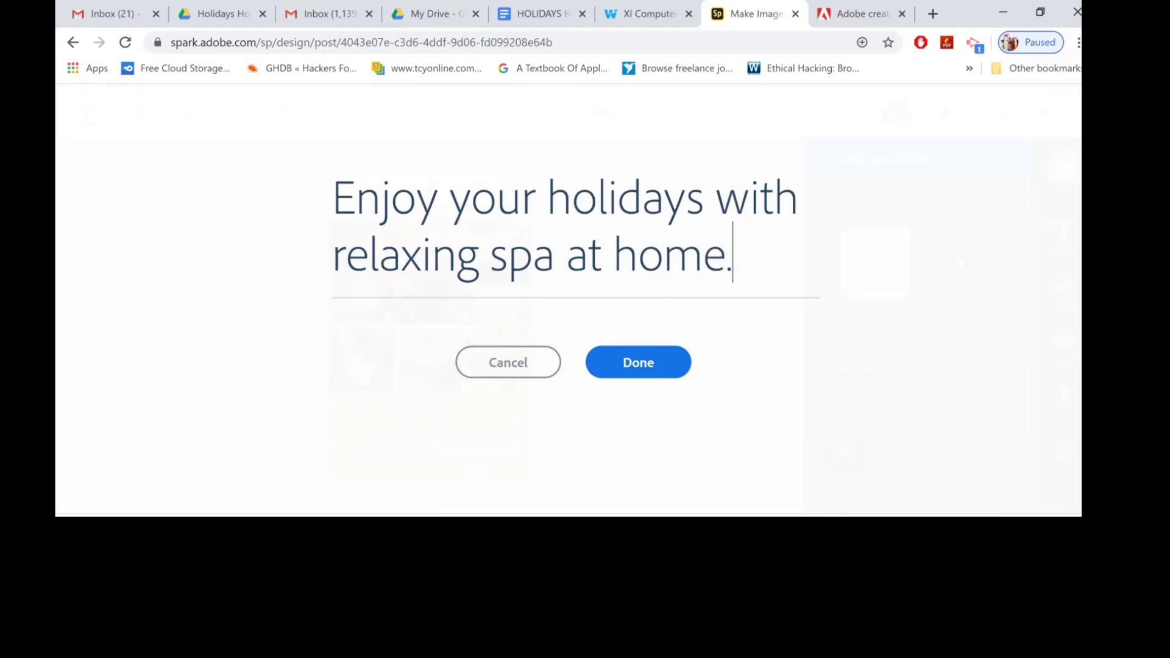
{"action": "left_click", "coordinate": [638, 363]}
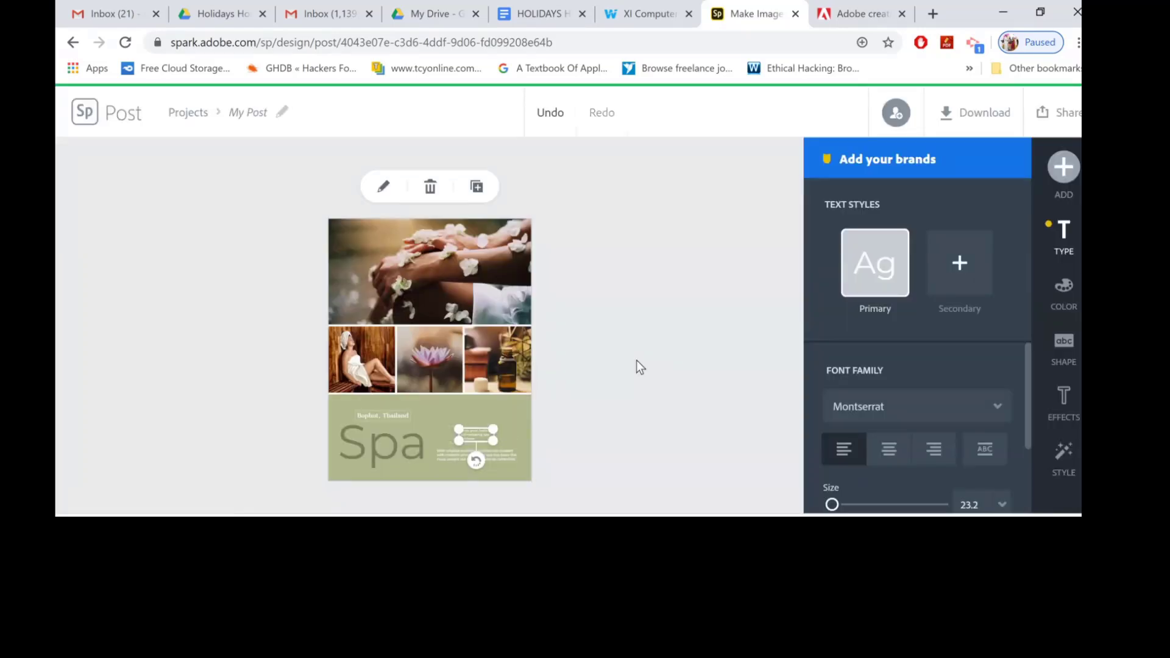
{"action": "left_click_drag", "start_coordinate": [458, 441], "coordinate": [433, 444]}
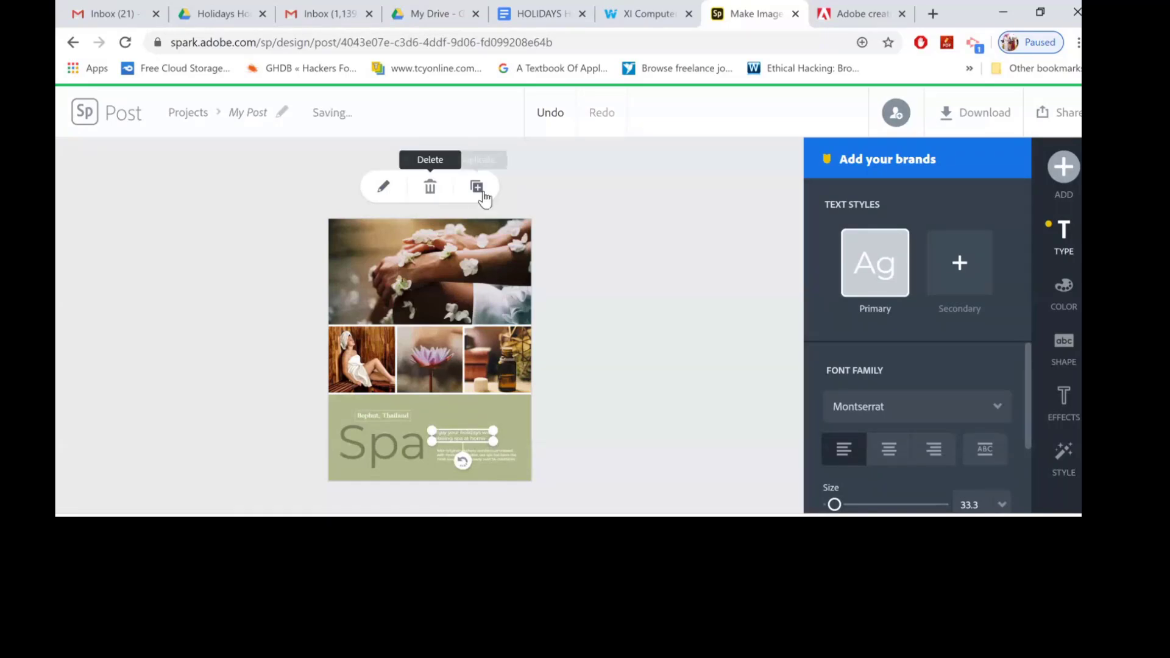
{"action": "left_click", "coordinate": [581, 215]}
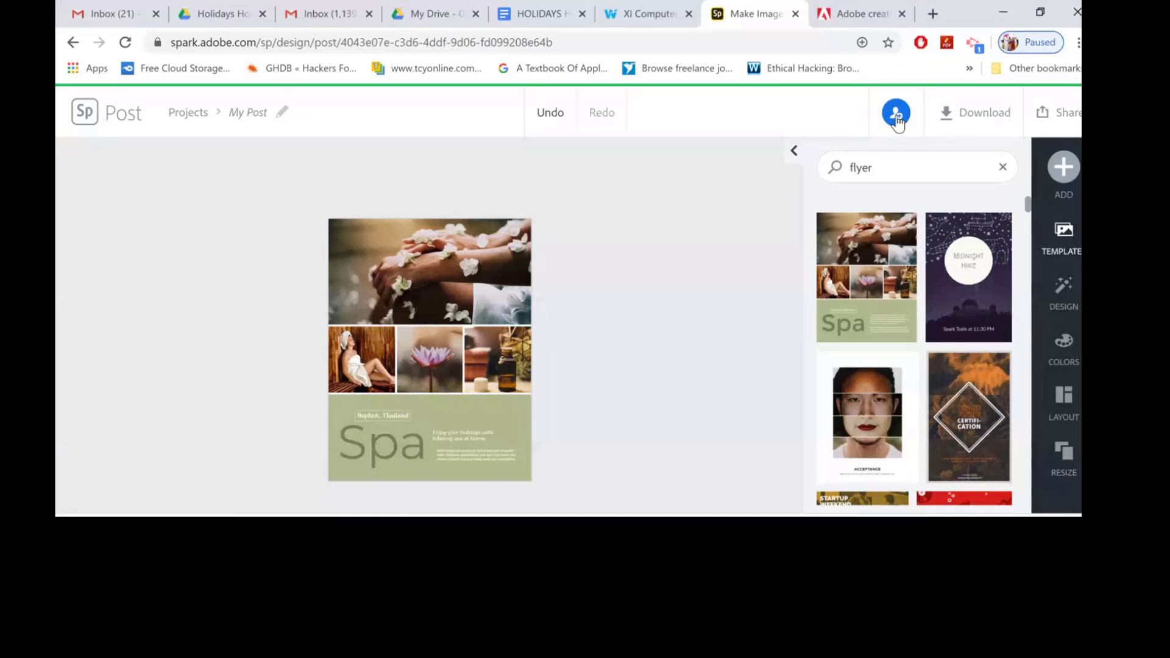
Apply the six-cell grid layout to the flyer.
{"action": "left_click", "coordinate": [1062, 399]}
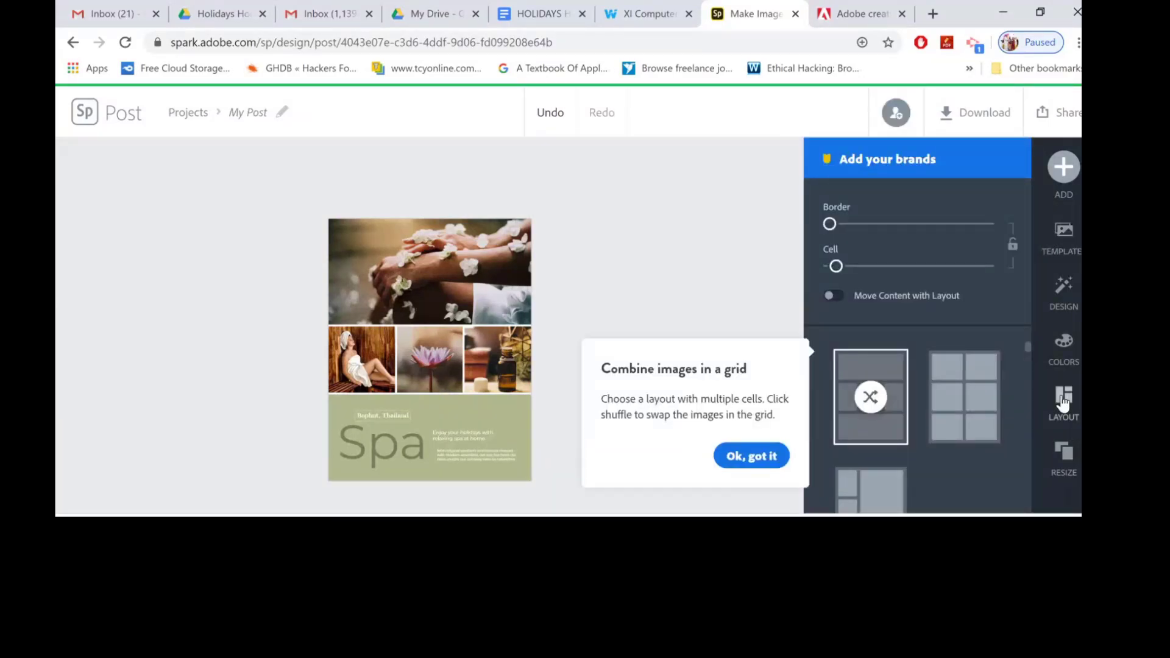
{"action": "left_click", "coordinate": [759, 459]}
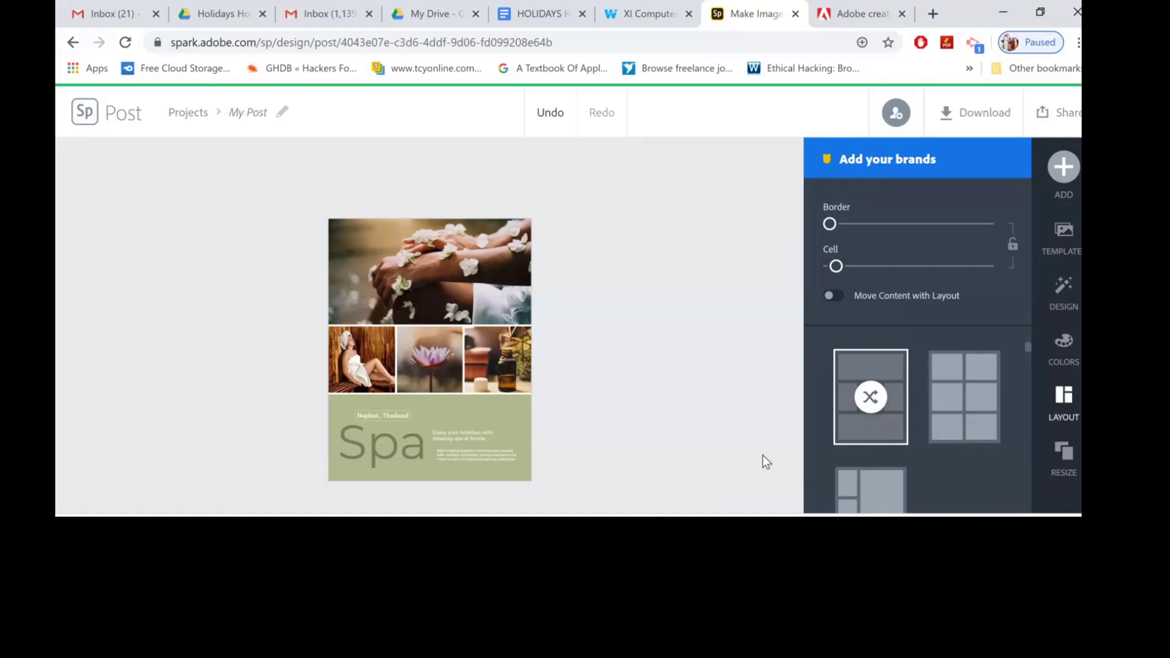
{"action": "left_click", "coordinate": [963, 417]}
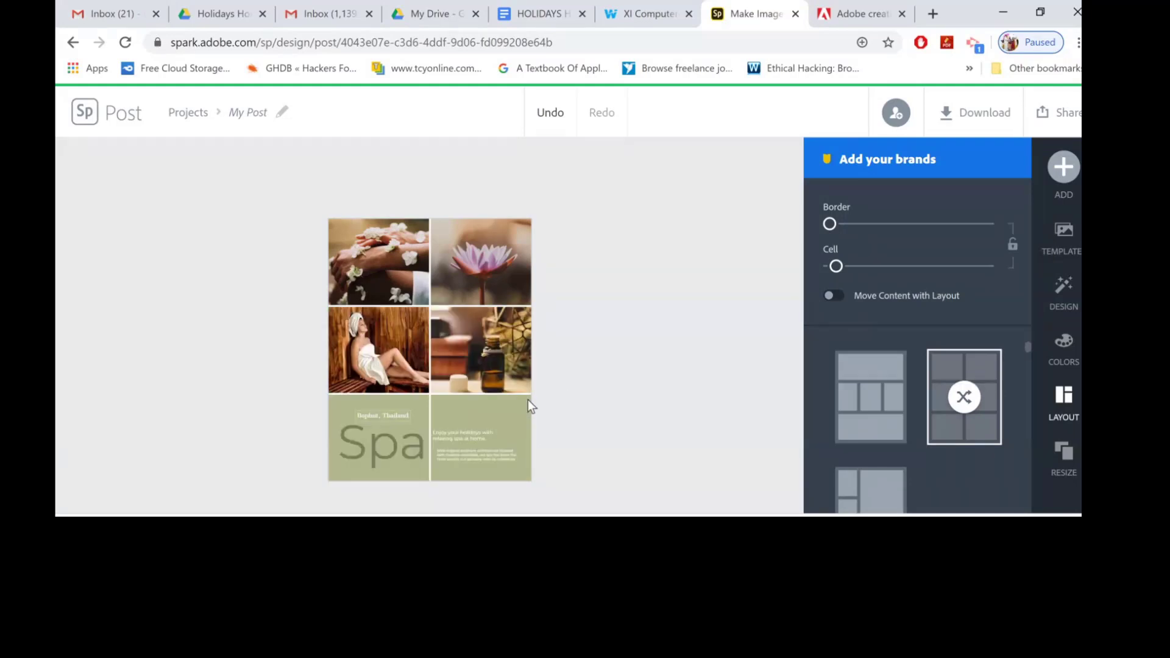
{"action": "left_click", "coordinate": [503, 437]}
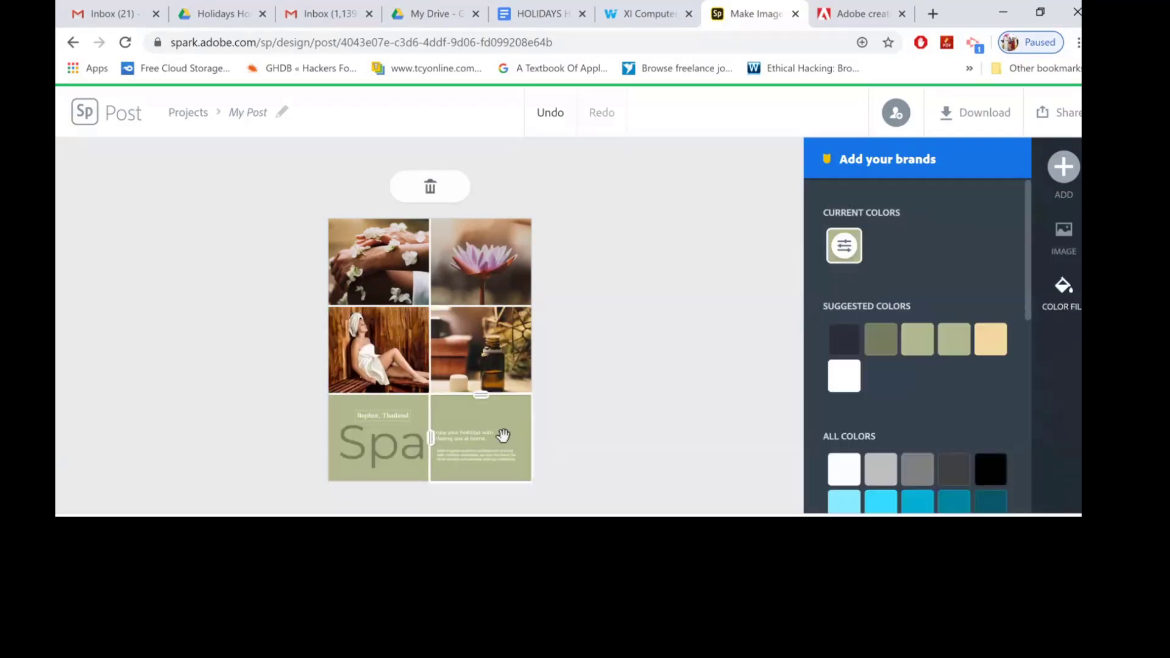
{"action": "left_click", "coordinate": [599, 433]}
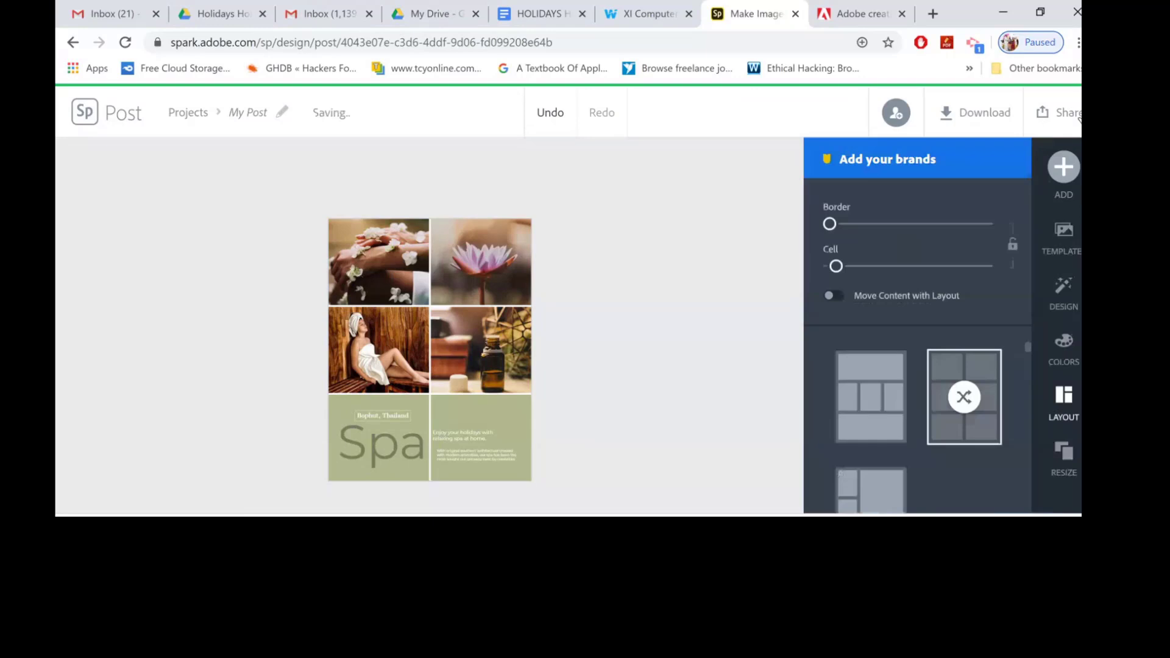
Download the flyer as a PNG image, saving it as My Post.png on the Desktop.
{"action": "left_click", "coordinate": [1069, 120]}
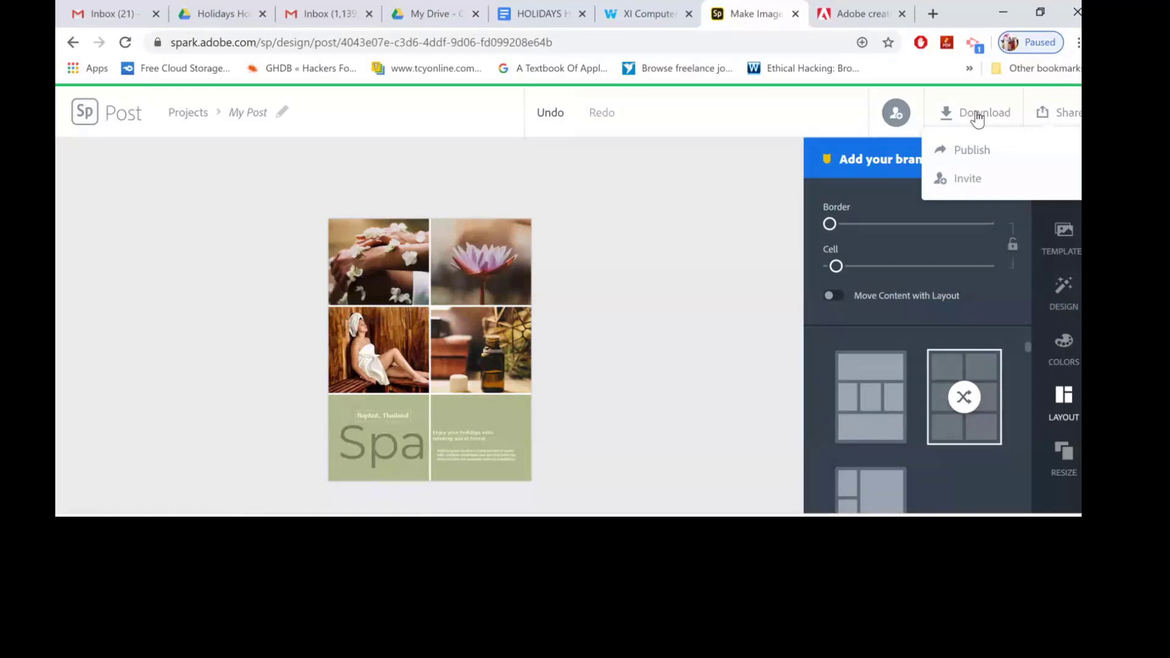
{"action": "left_click", "coordinate": [978, 117]}
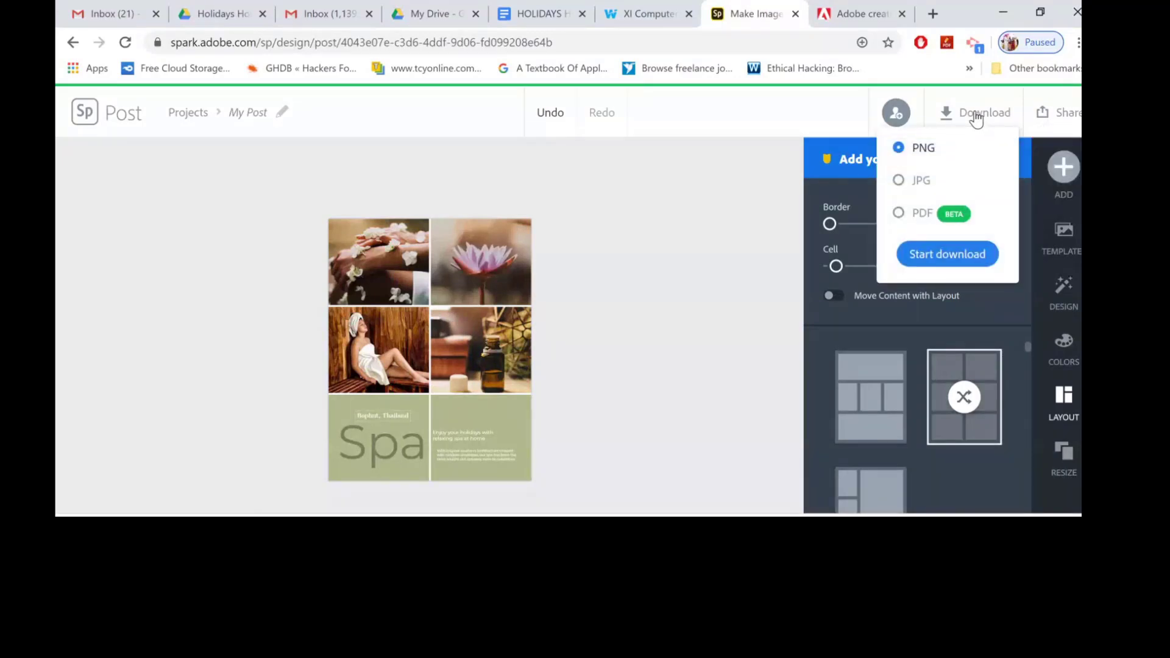
{"action": "left_click", "coordinate": [927, 262]}
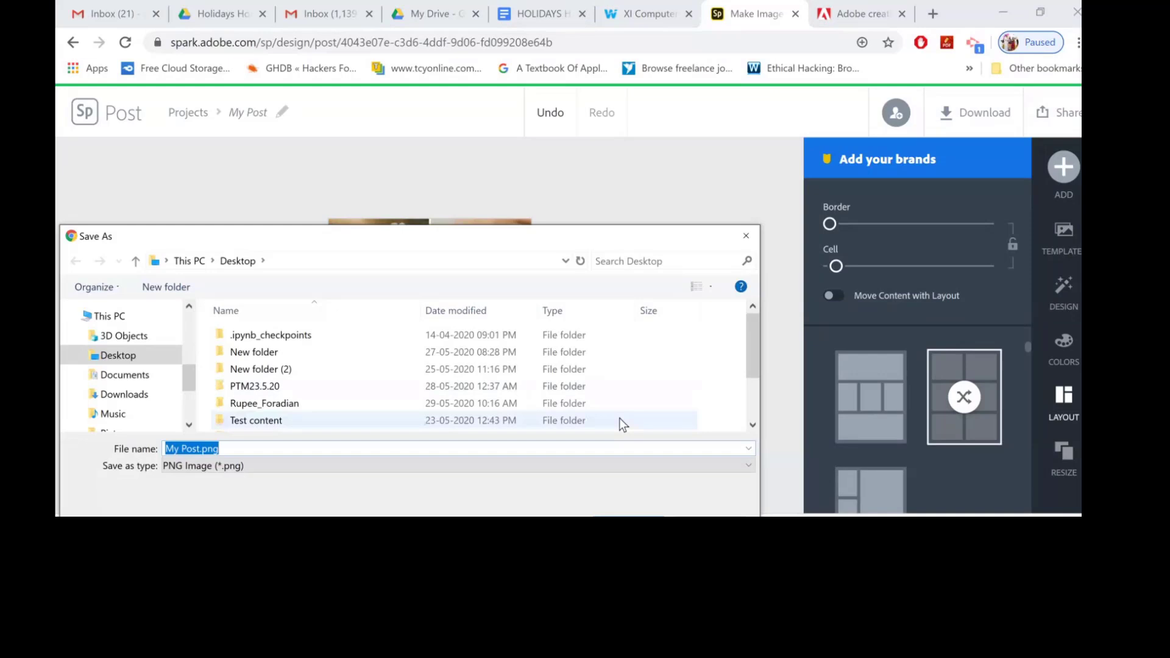
{"action": "left_click", "coordinate": [637, 525]}
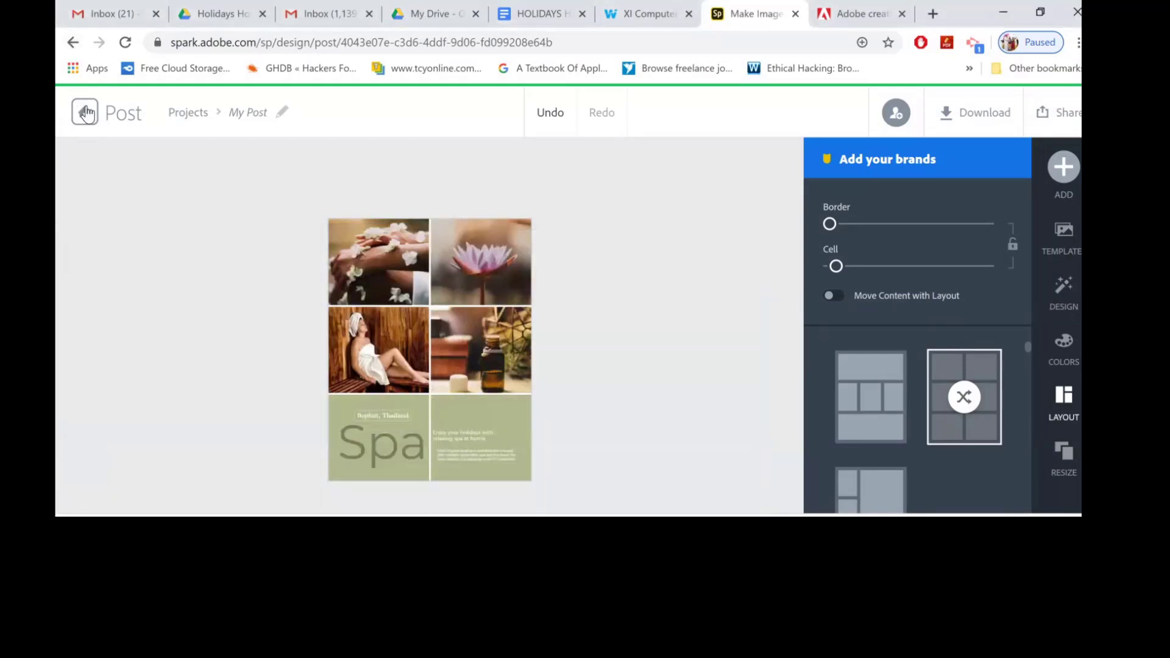
Return to the Spark home and open the Brands page to add a brand.
{"action": "left_click", "coordinate": [86, 113]}
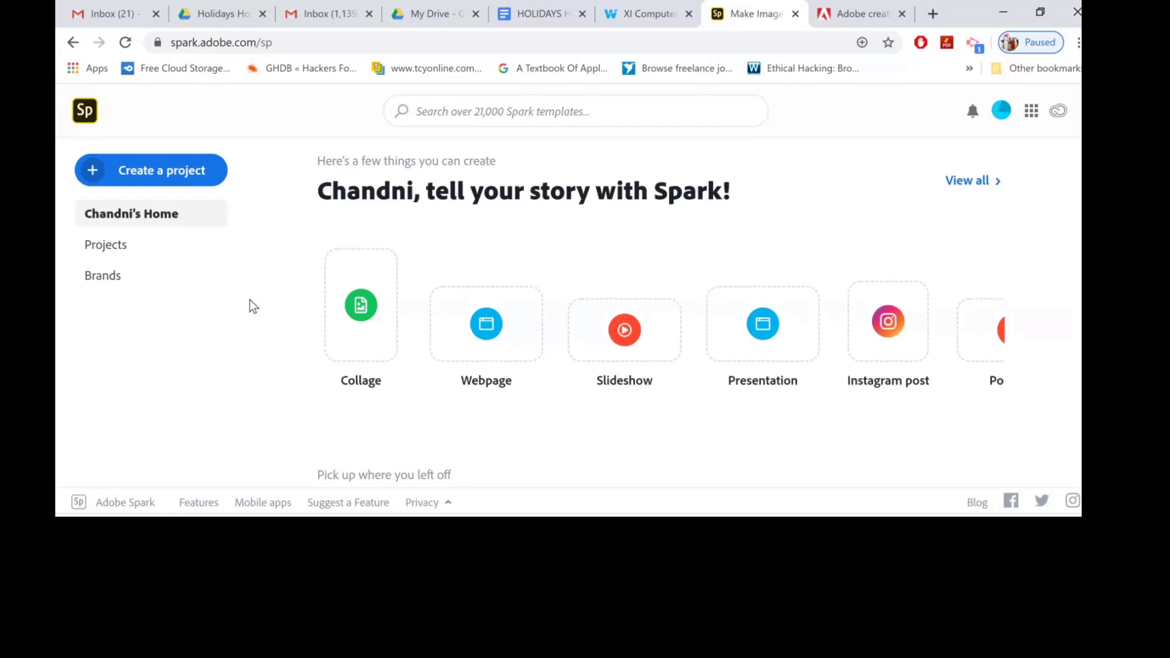
{"action": "left_click", "coordinate": [173, 175]}
{"action": "left_click", "coordinate": [144, 297]}
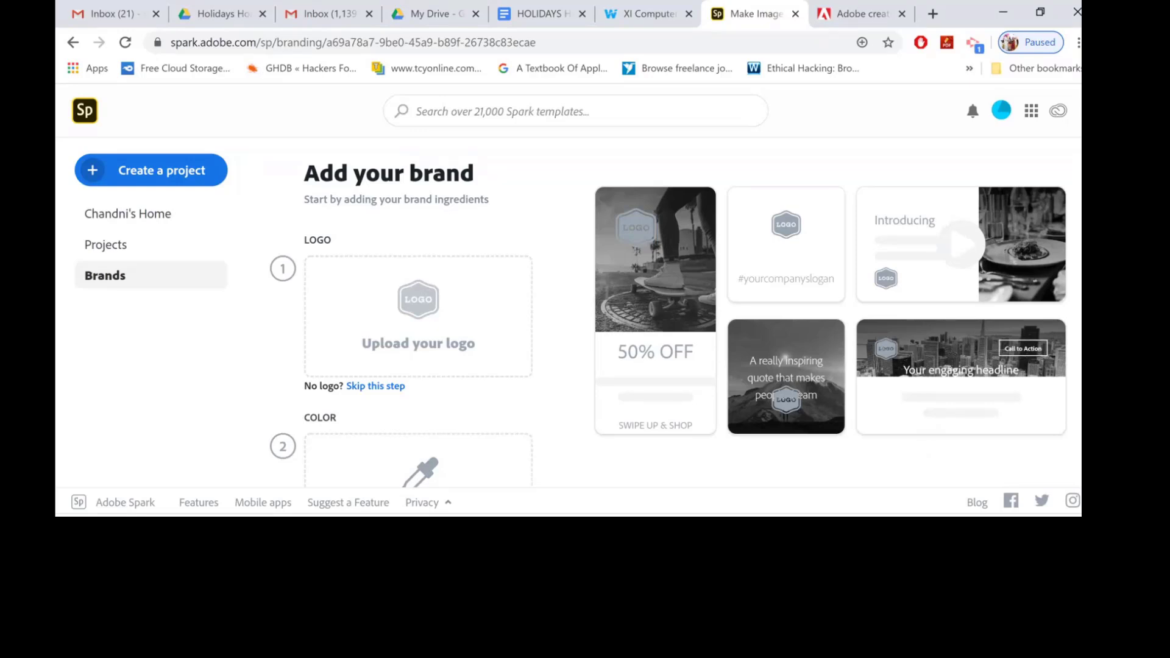
{"action": "scroll", "coordinate": [566, 311], "scroll_direction": "down", "scroll_amount": 2}
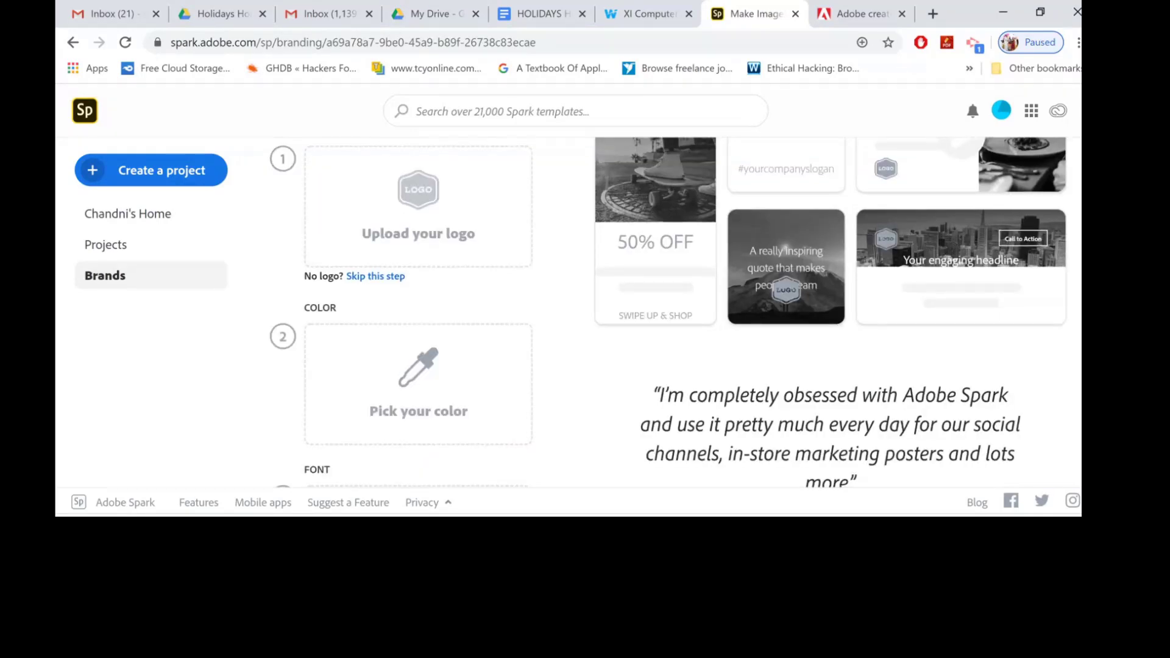
{"action": "scroll", "coordinate": [567, 311], "scroll_direction": "down", "scroll_amount": 2}
{"action": "scroll", "coordinate": [566, 310], "scroll_direction": "up", "scroll_amount": 4}
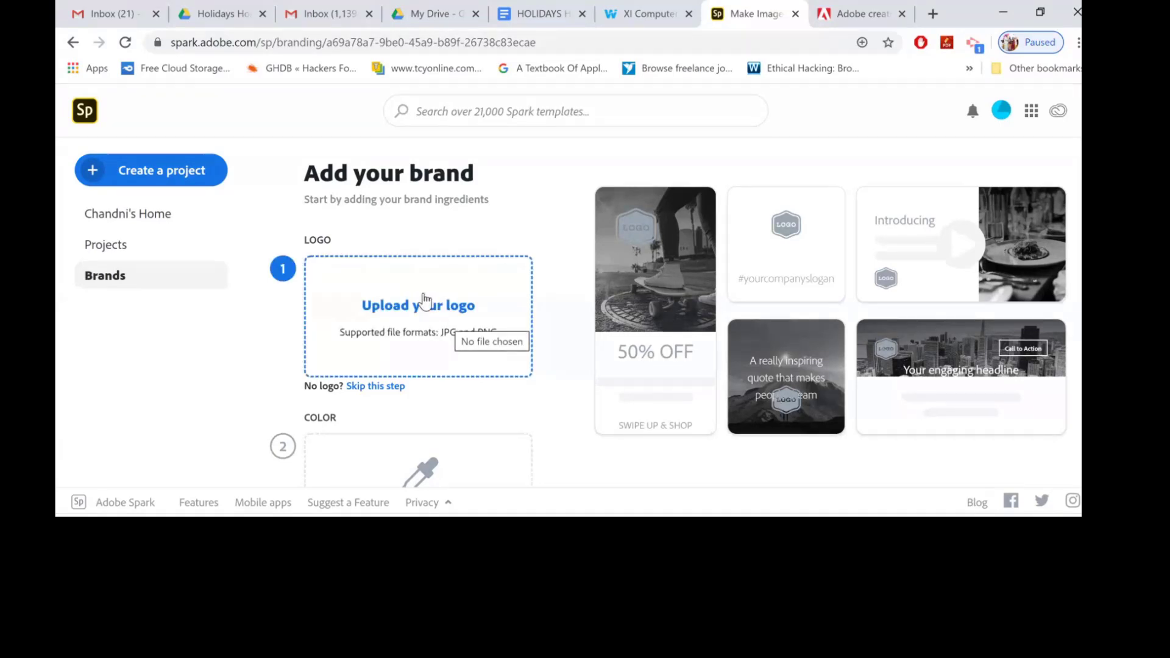
{"action": "scroll", "coordinate": [438, 491], "scroll_direction": "down", "scroll_amount": 5}
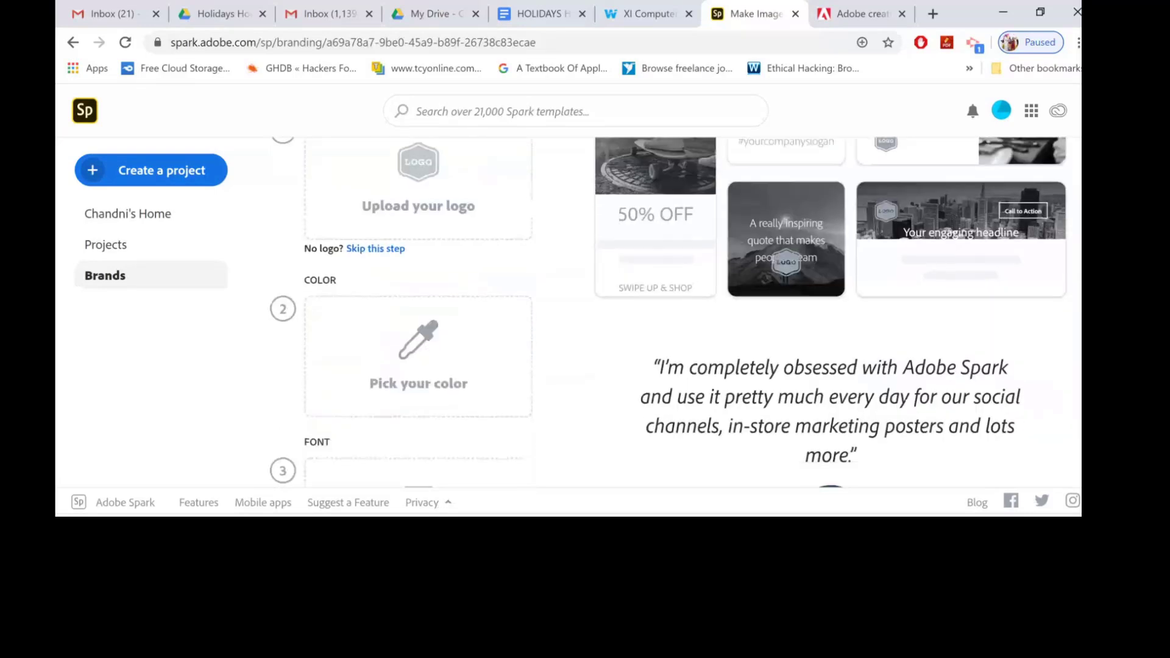
{"action": "scroll", "coordinate": [670, 310], "scroll_direction": "up", "scroll_amount": 5}
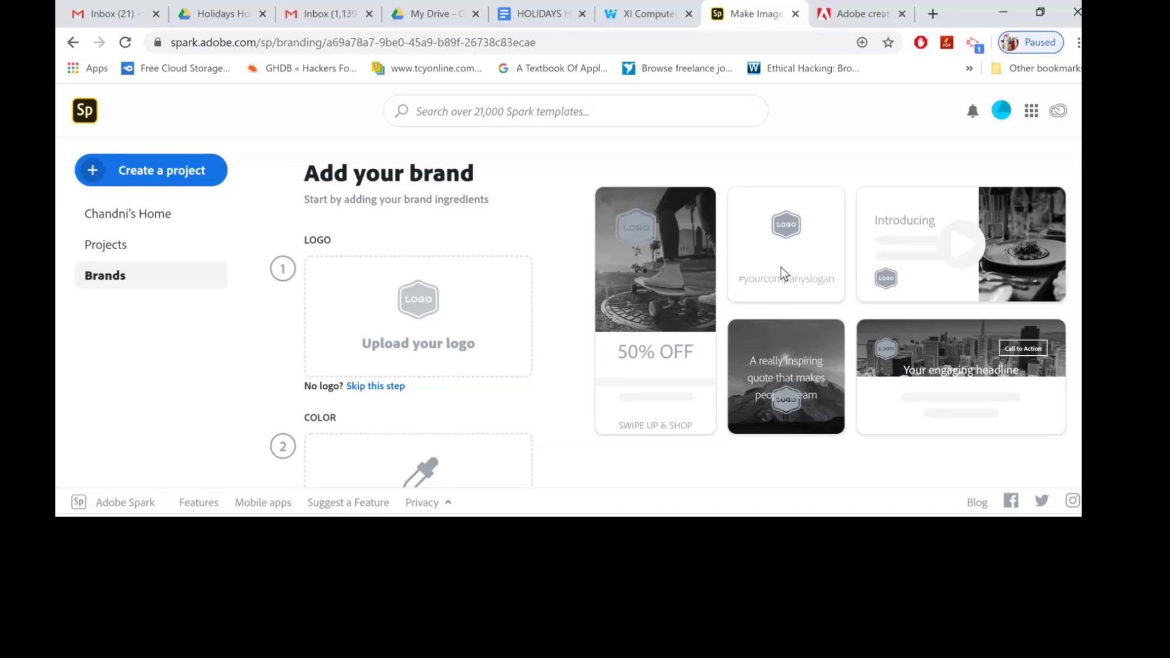
Upload logo.png from the Desktop as the brand logo.
{"action": "left_click", "coordinate": [430, 308]}
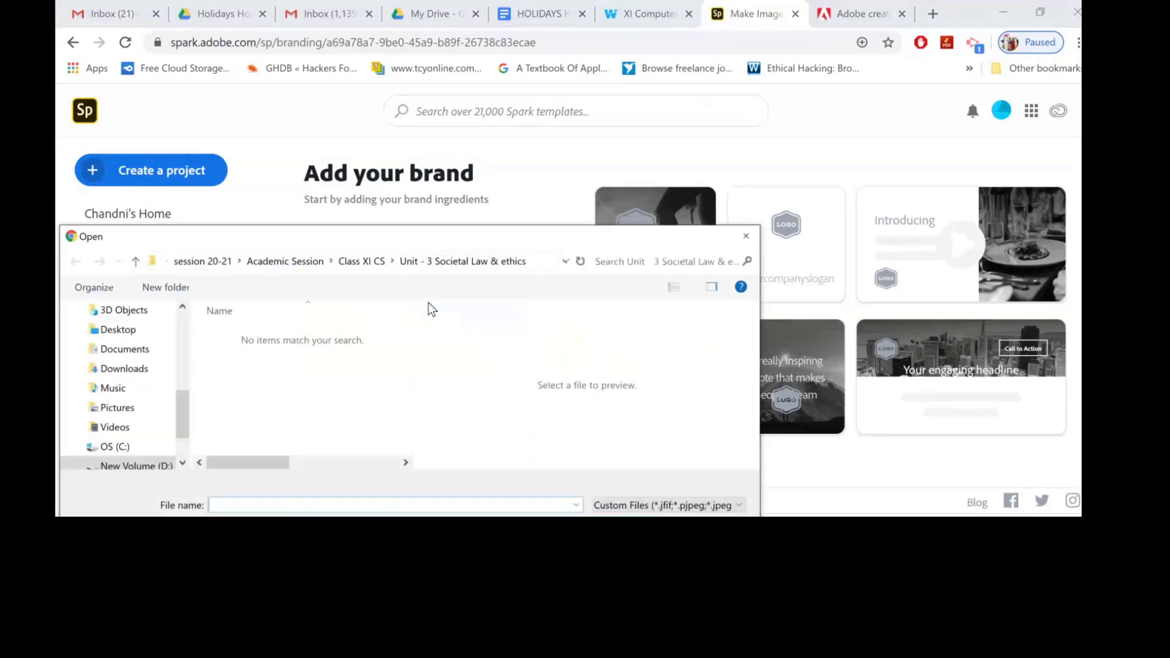
{"action": "left_click_drag", "start_coordinate": [185, 430], "coordinate": [181, 457]}
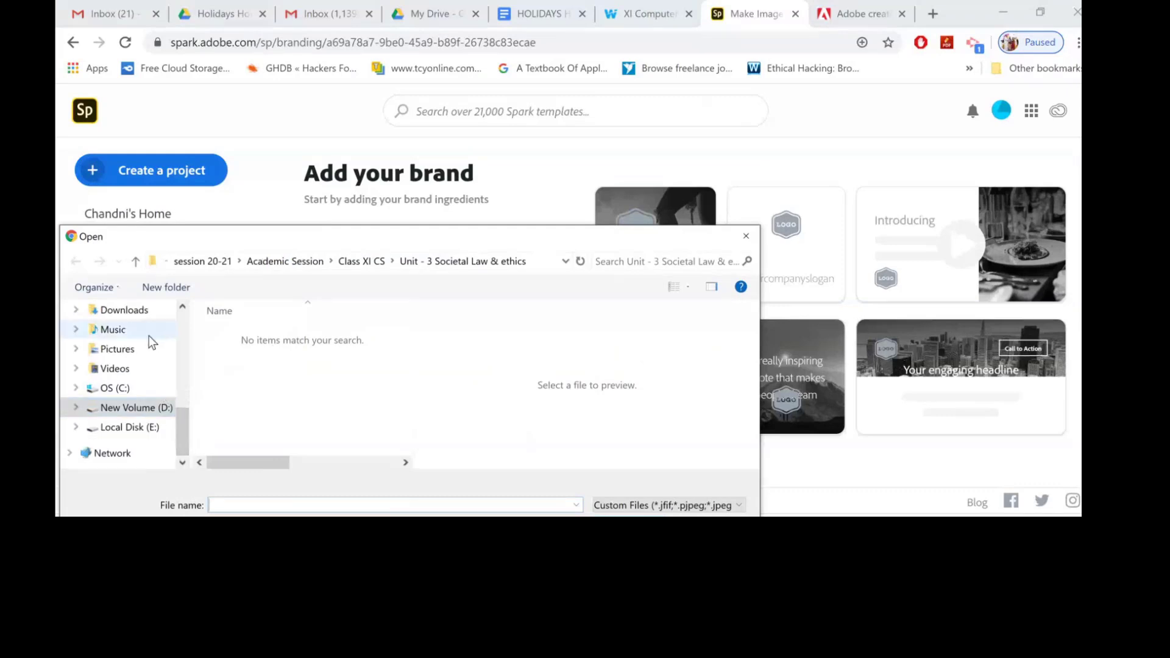
{"action": "left_click_drag", "start_coordinate": [181, 432], "coordinate": [186, 302]}
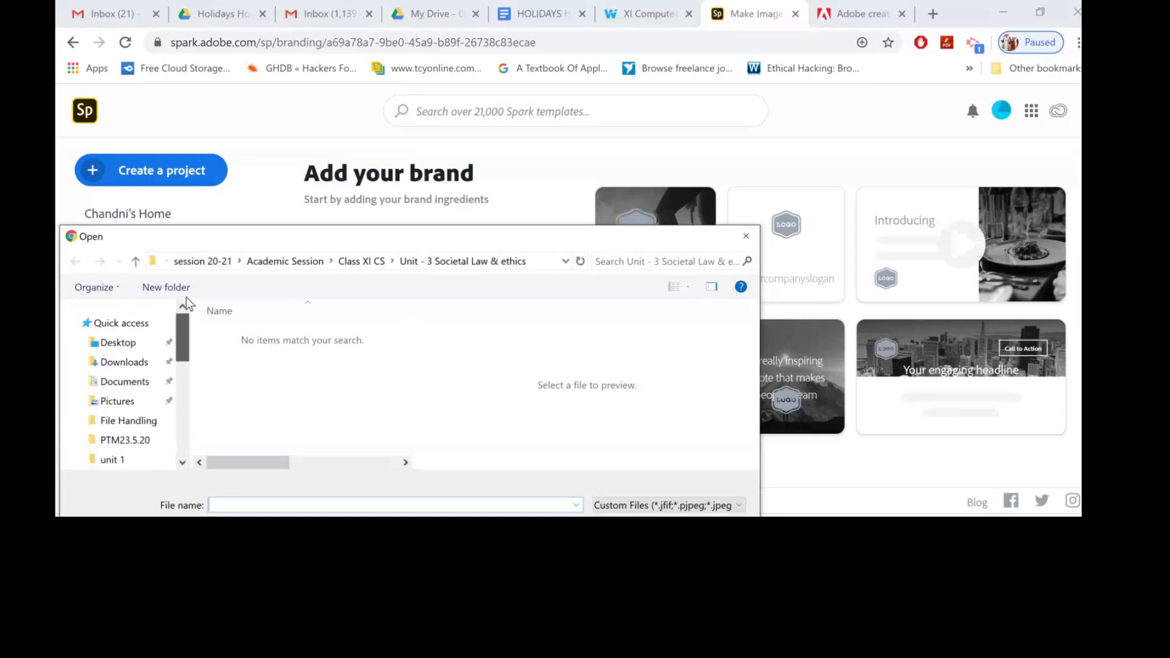
{"action": "left_click", "coordinate": [135, 342]}
{"action": "left_click_drag", "start_coordinate": [402, 355], "coordinate": [401, 388]}
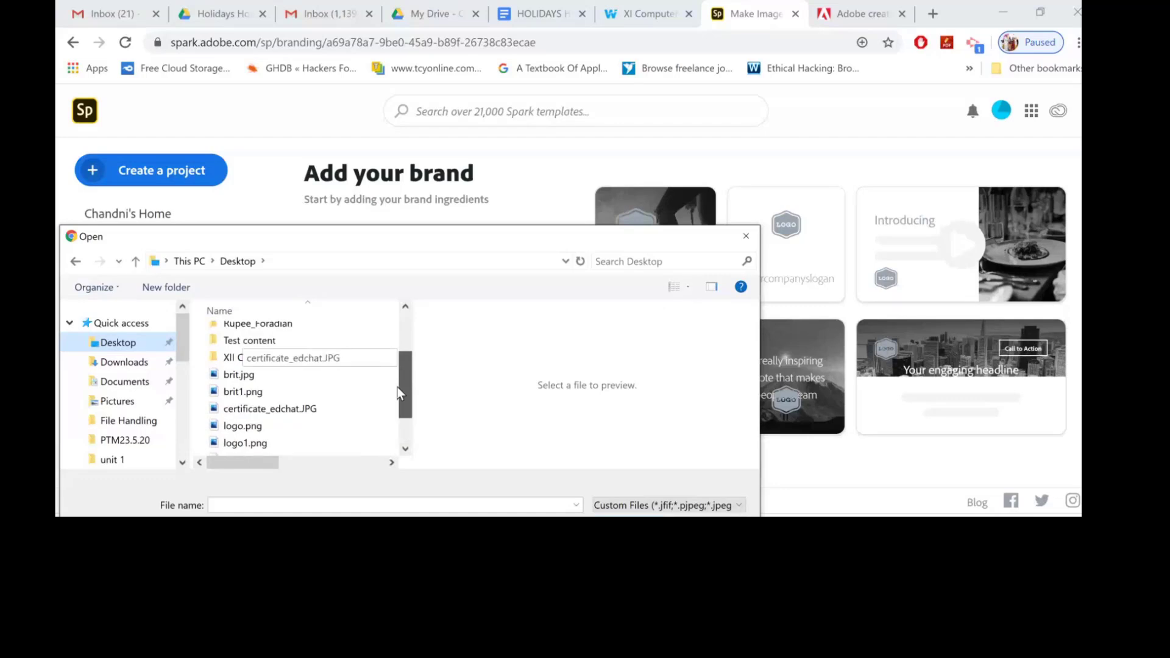
{"action": "double_click", "coordinate": [250, 425]}
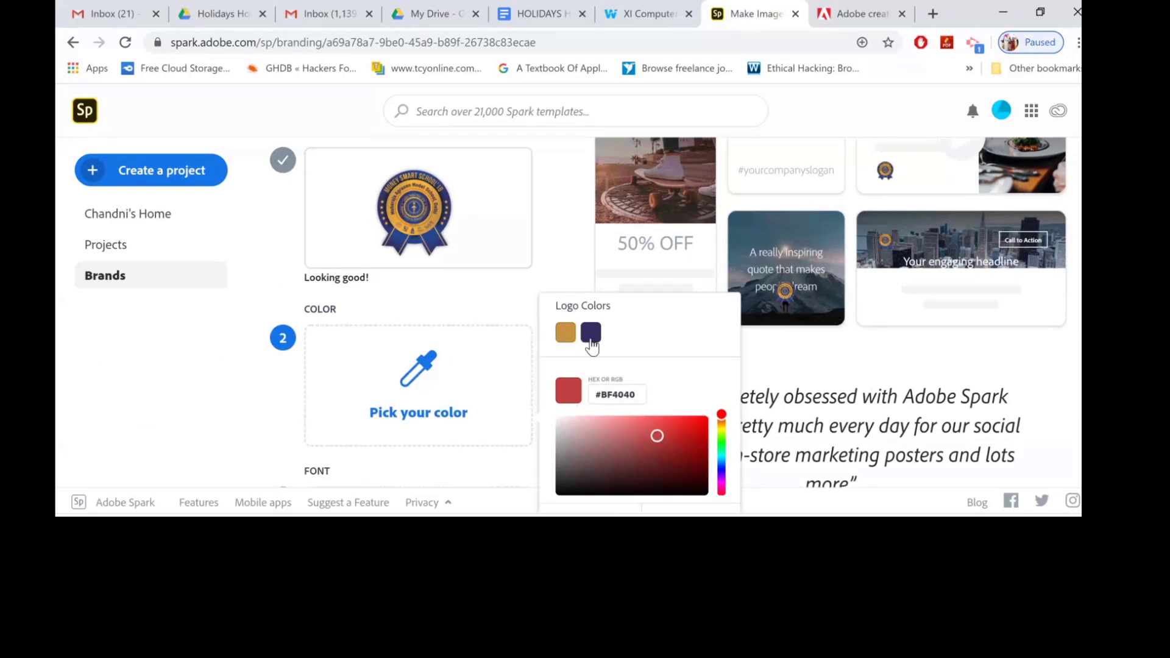
Set the brand colour to #908CBC, starting from the logo's dark purple.
{"action": "left_click", "coordinate": [590, 341]}
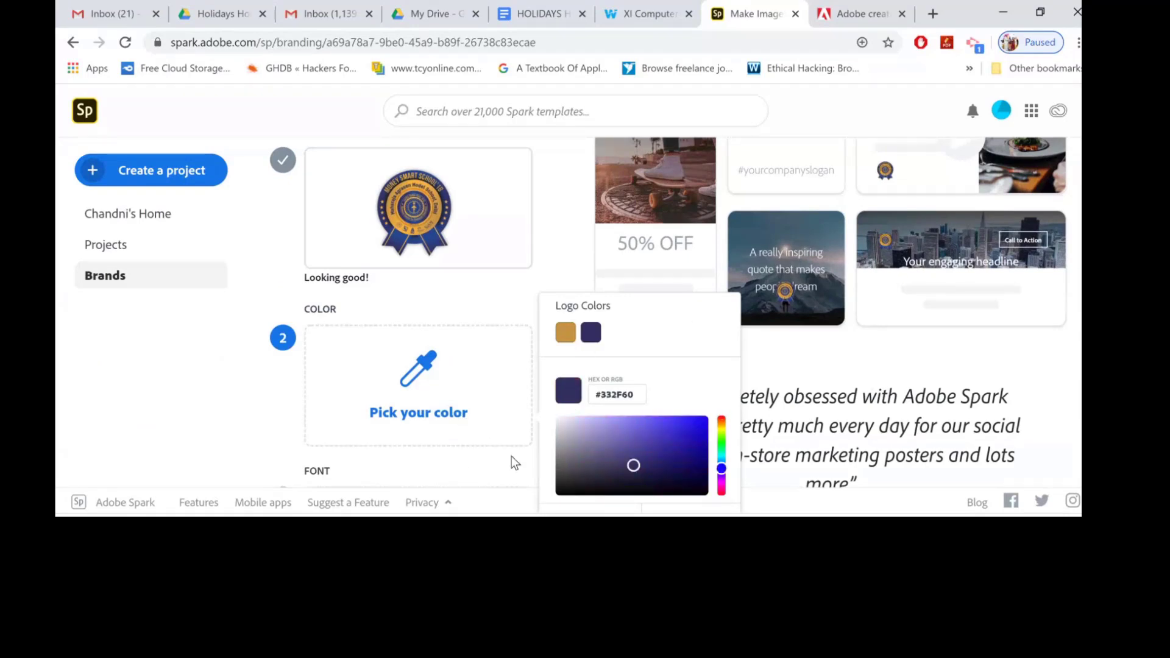
{"action": "left_click", "coordinate": [594, 437]}
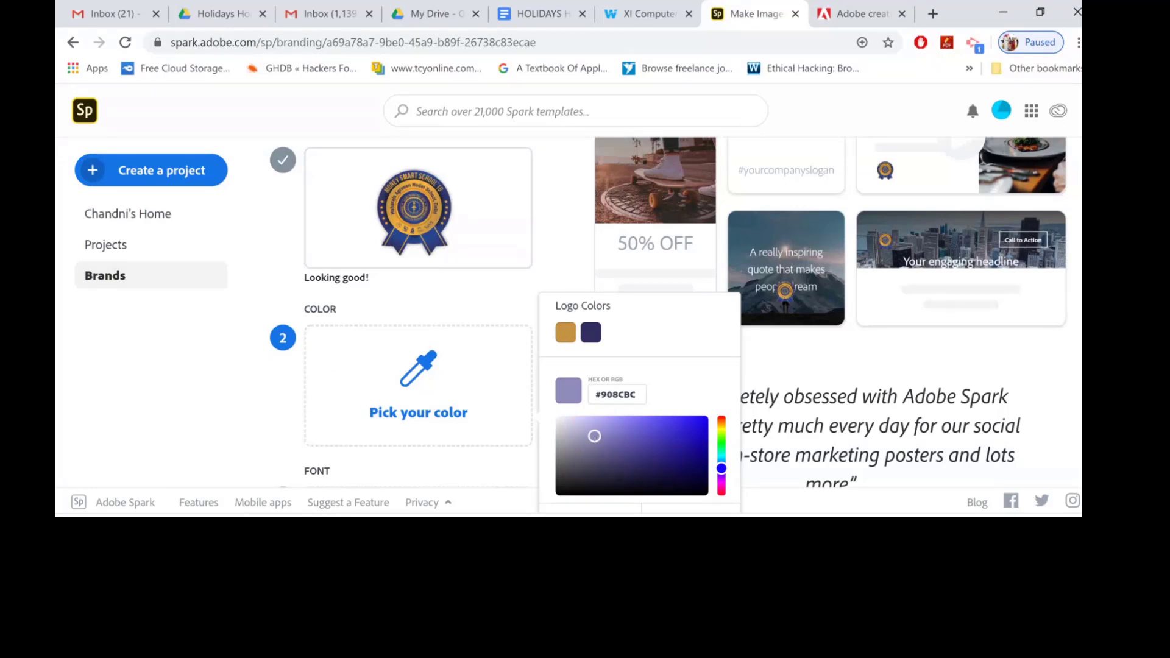
{"action": "left_click", "coordinate": [691, 510]}
Choose PT Sans Narrow Bold as the brand font.
{"action": "scroll", "coordinate": [418, 365], "scroll_direction": "down", "scroll_amount": 3}
{"action": "left_click", "coordinate": [418, 378]}
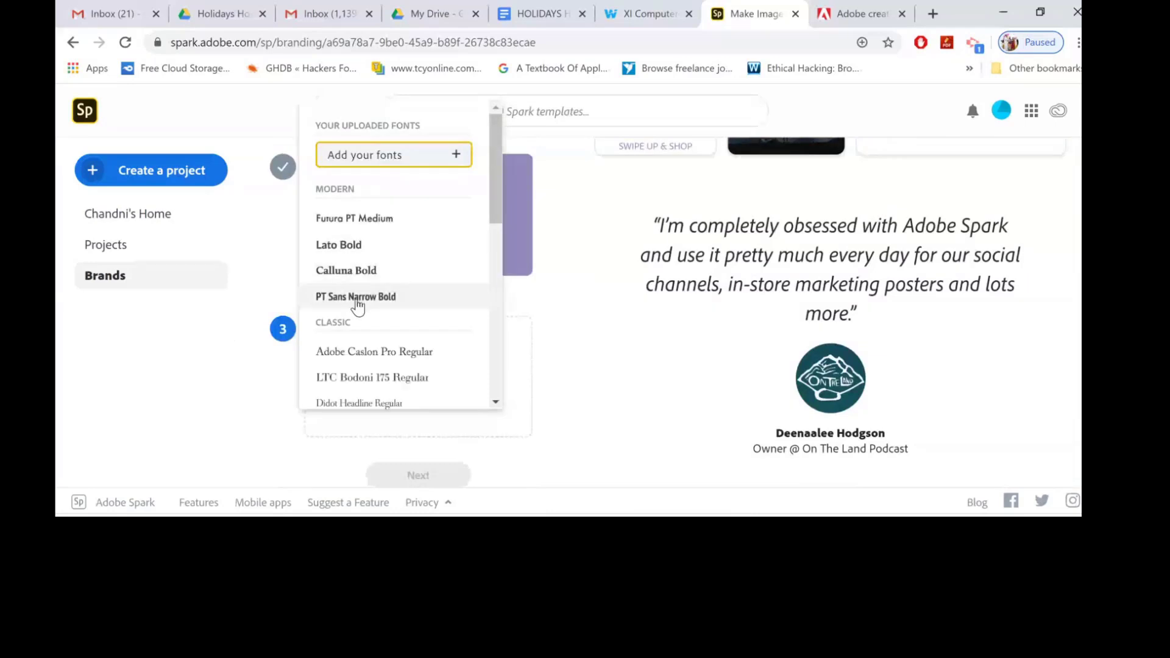
{"action": "left_click", "coordinate": [357, 298]}
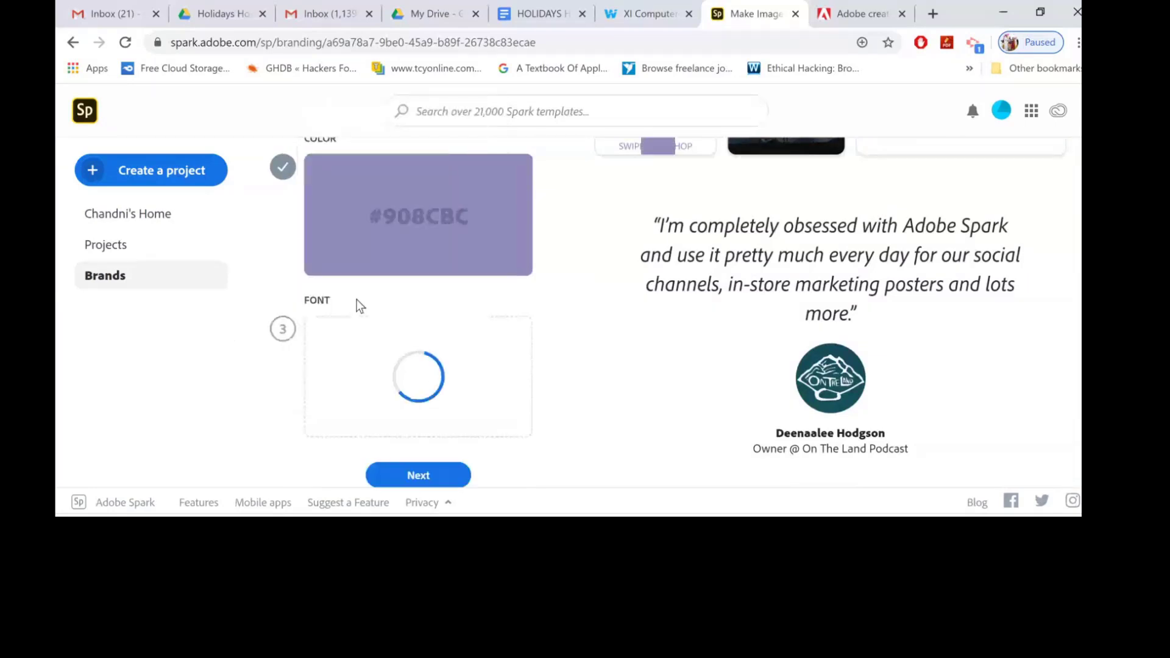
Name the brand MAMS, create it, and skip the brand tour.
{"action": "left_click", "coordinate": [417, 481]}
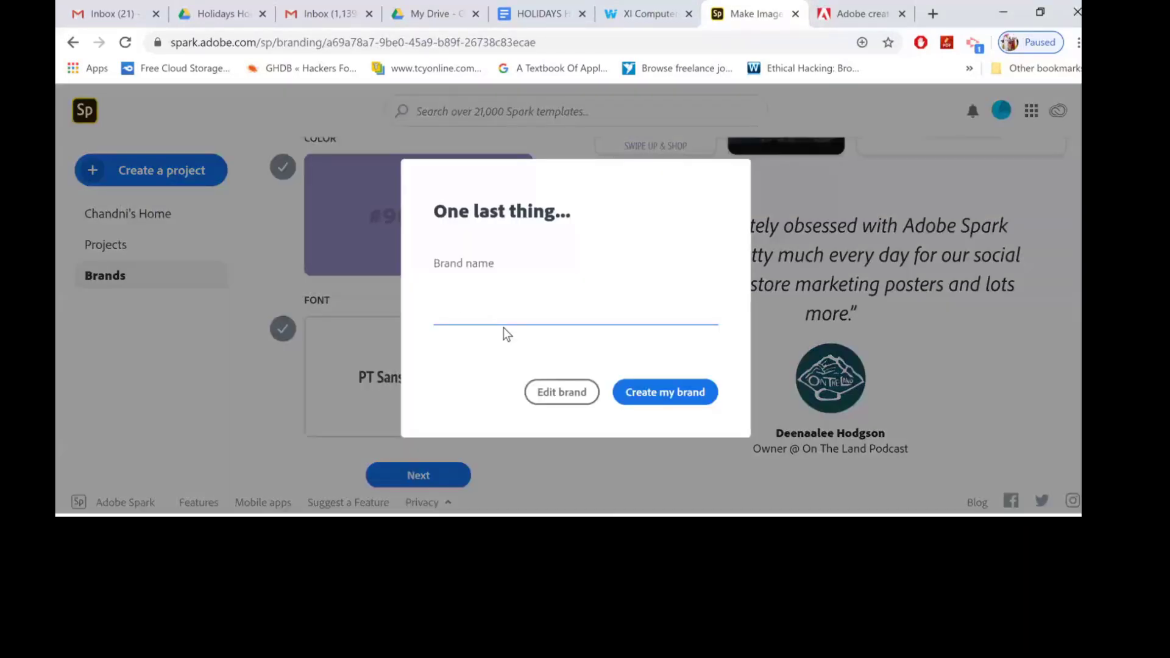
{"action": "type", "text": "MAMS"}
{"action": "left_click", "coordinate": [663, 400]}
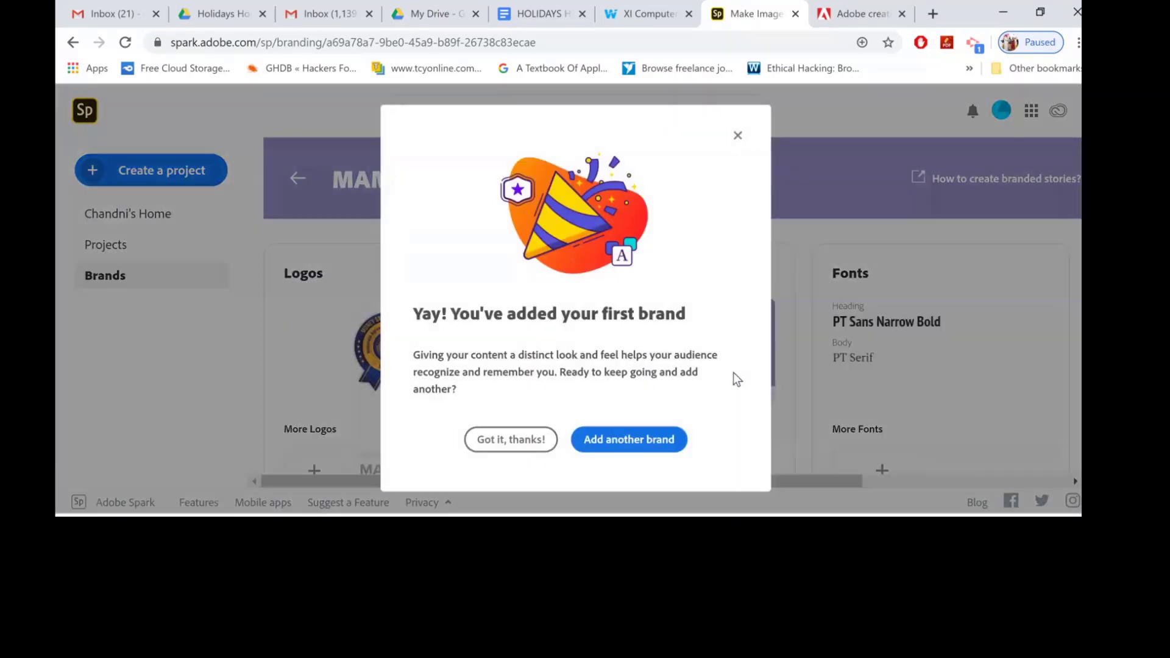
{"action": "left_click", "coordinate": [512, 439]}
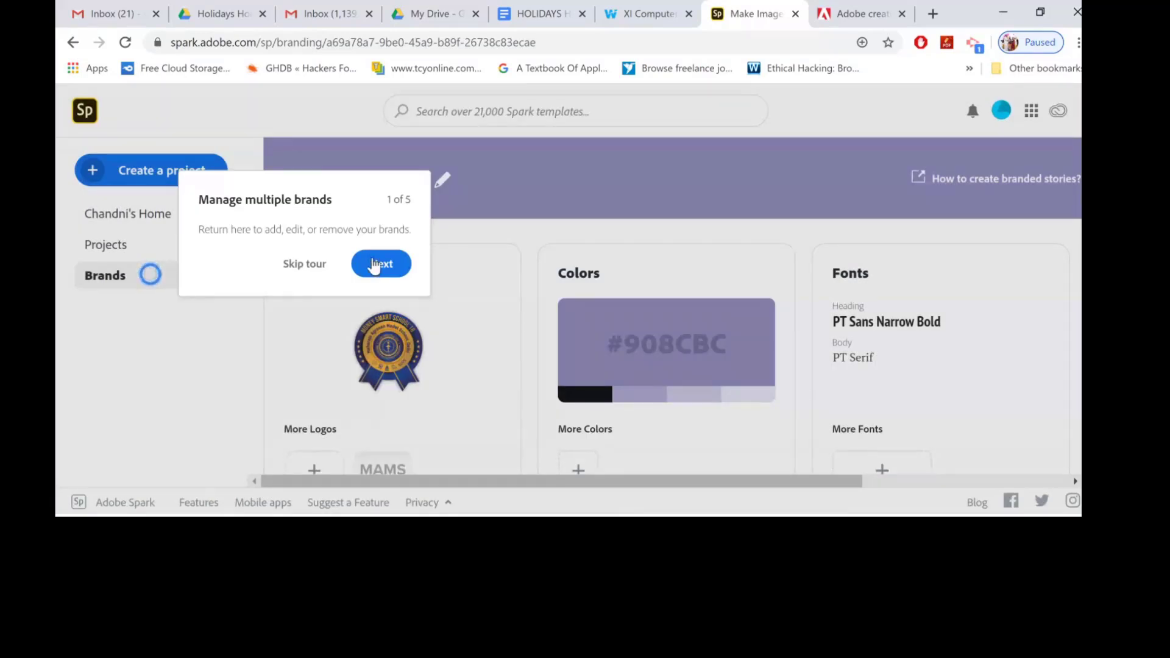
{"action": "left_click", "coordinate": [303, 265]}
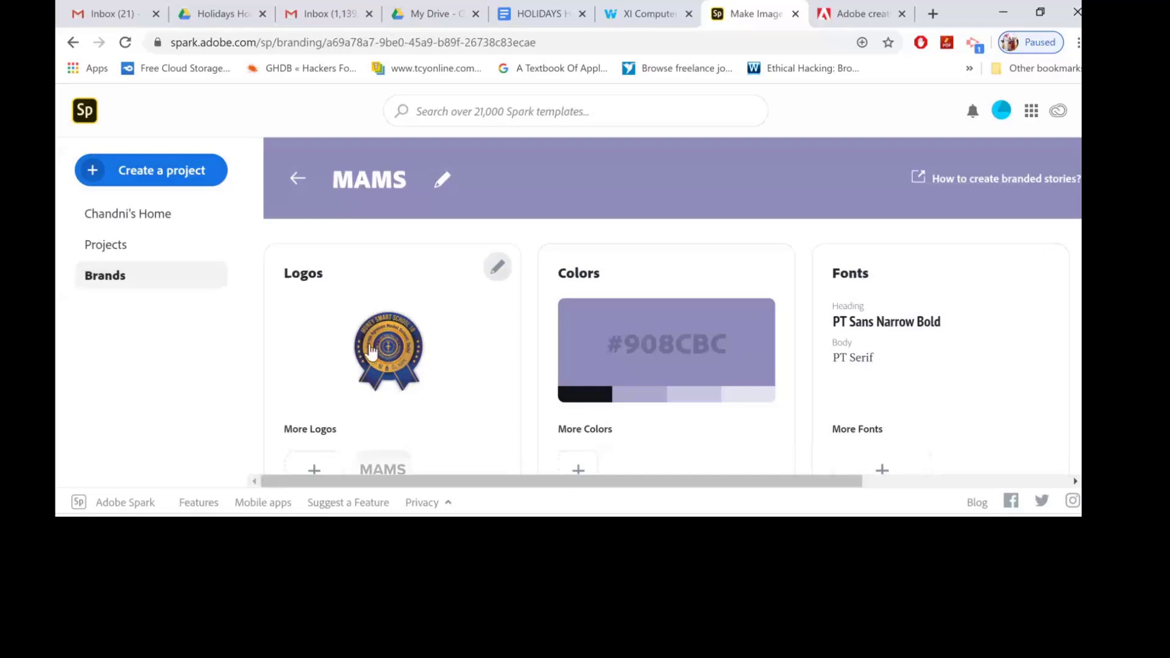
Start a new Video project and enter the story title Riddles are good.
{"action": "key", "text": "ctrl+minus"}
{"action": "key", "text": "ctrl+minus"}
{"action": "key", "text": "ctrl+minus"}
{"action": "scroll", "coordinate": [478, 363], "scroll_direction": "down", "scroll_amount": 3}
{"action": "scroll", "coordinate": [637, 305], "scroll_direction": "up", "scroll_amount": 3}
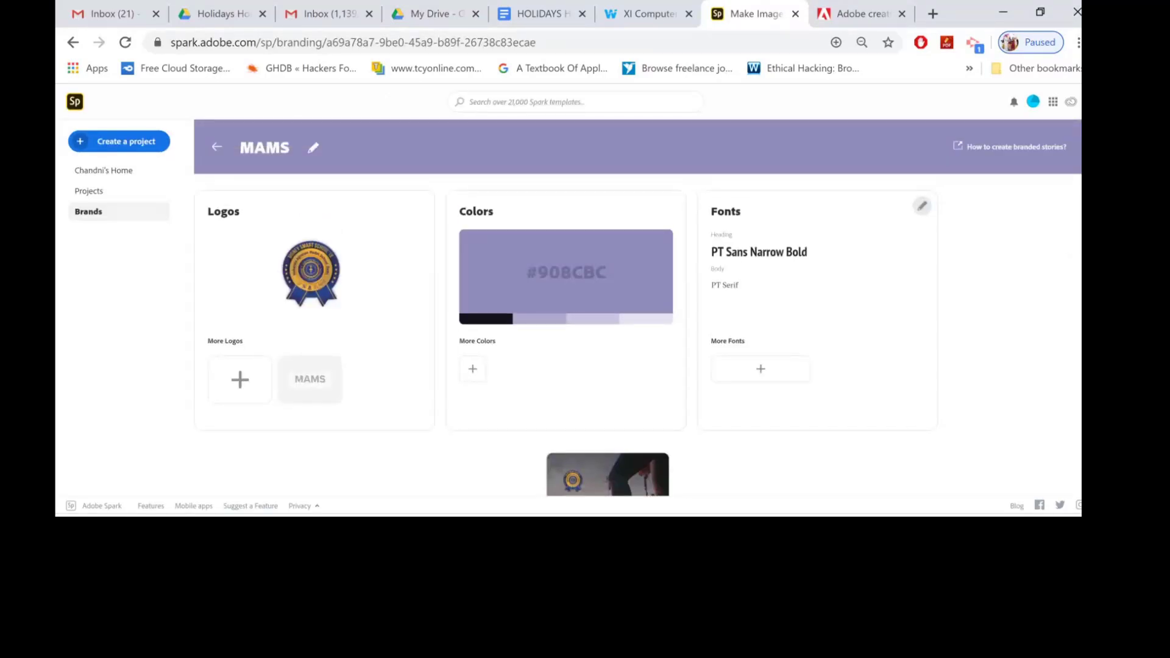
{"action": "left_click", "coordinate": [146, 146]}
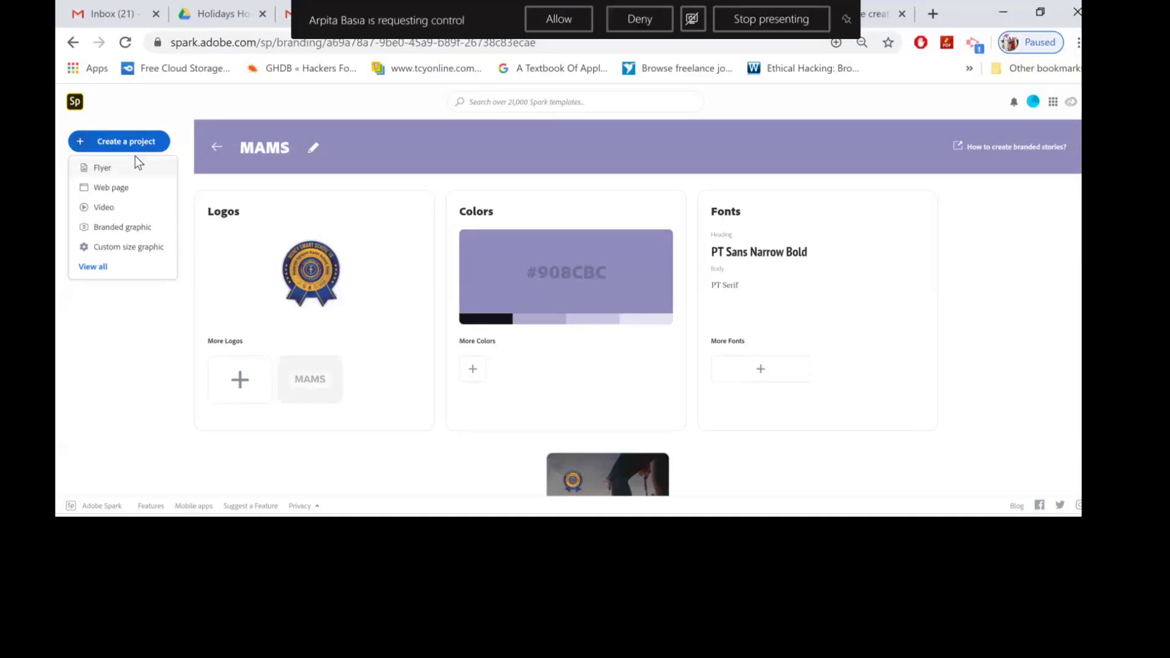
{"action": "left_click", "coordinate": [118, 210]}
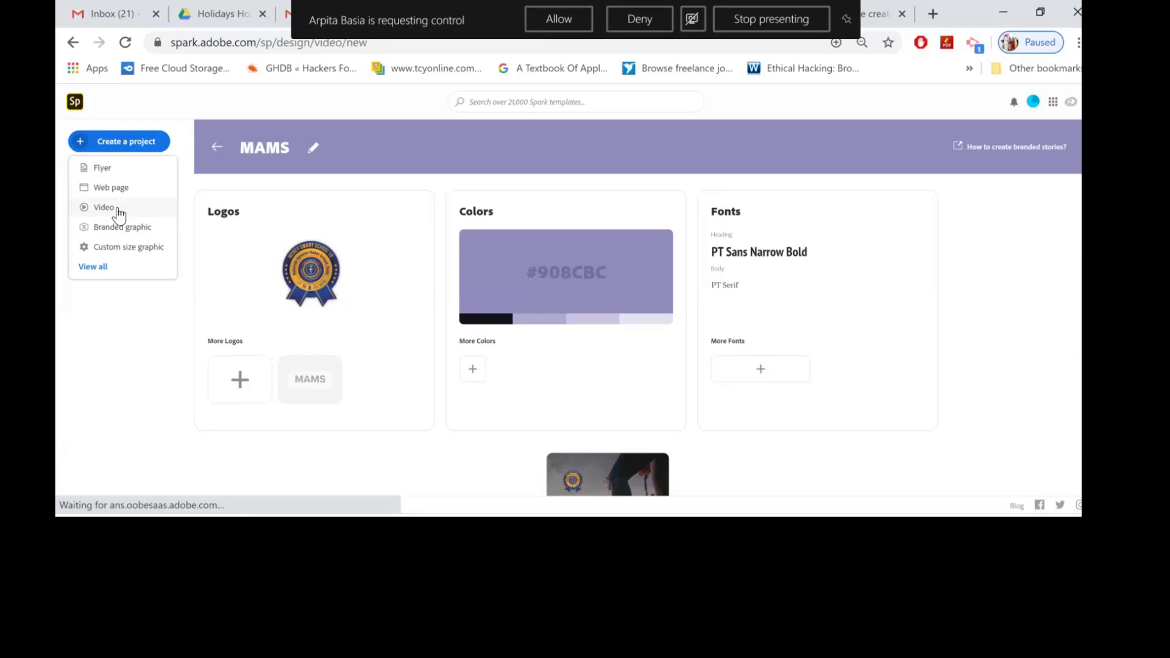
{"action": "left_click", "coordinate": [633, 20]}
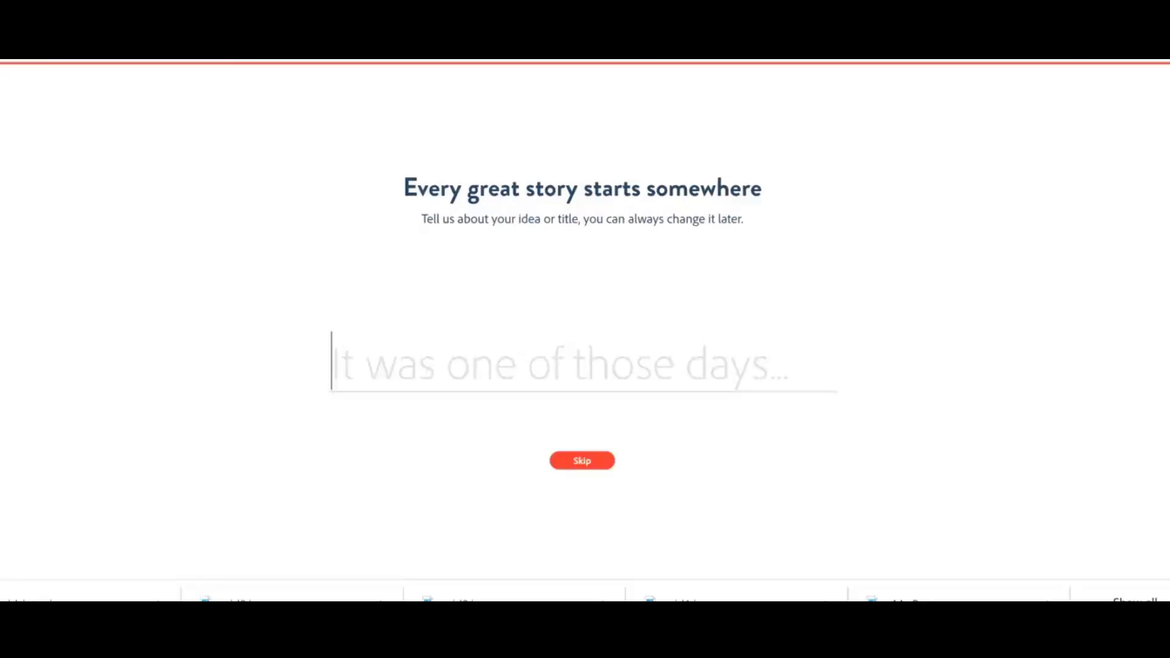
{"action": "type", "text": "Riddle "}
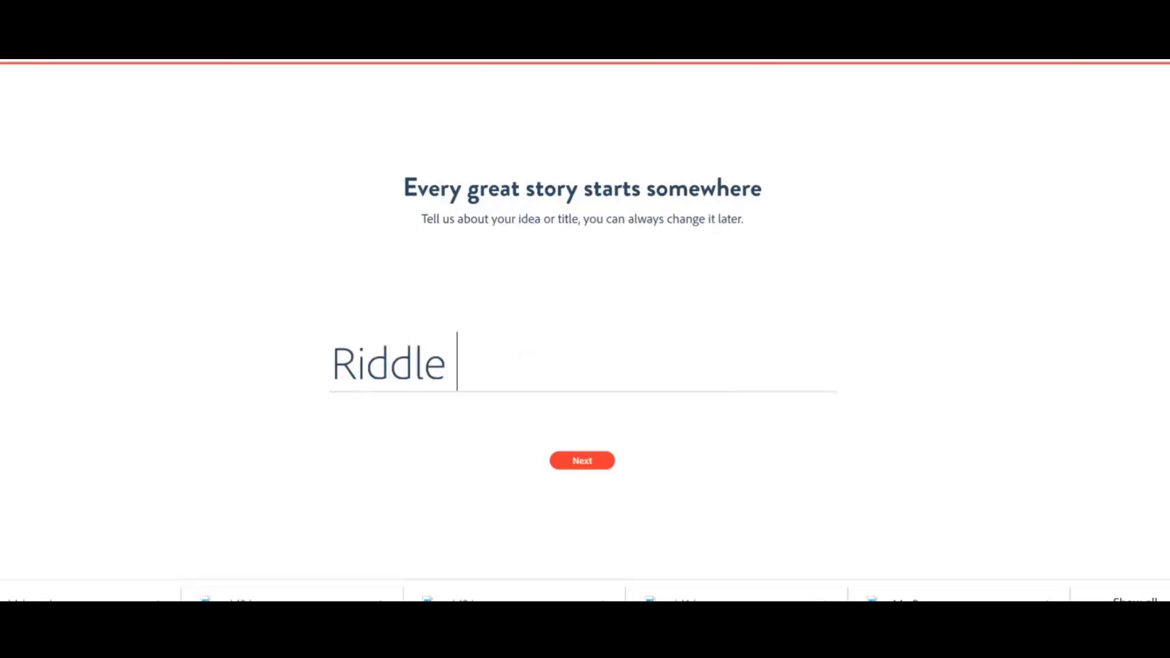
{"action": "type", "text": "sare g"}
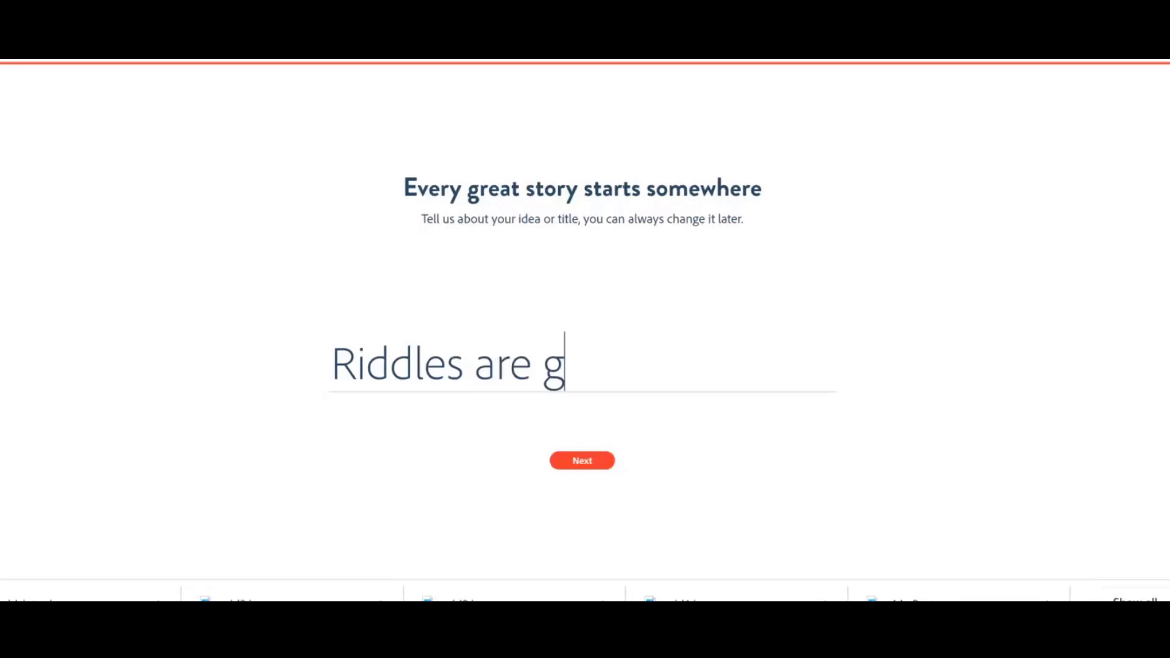
{"action": "type", "text": "ood"}
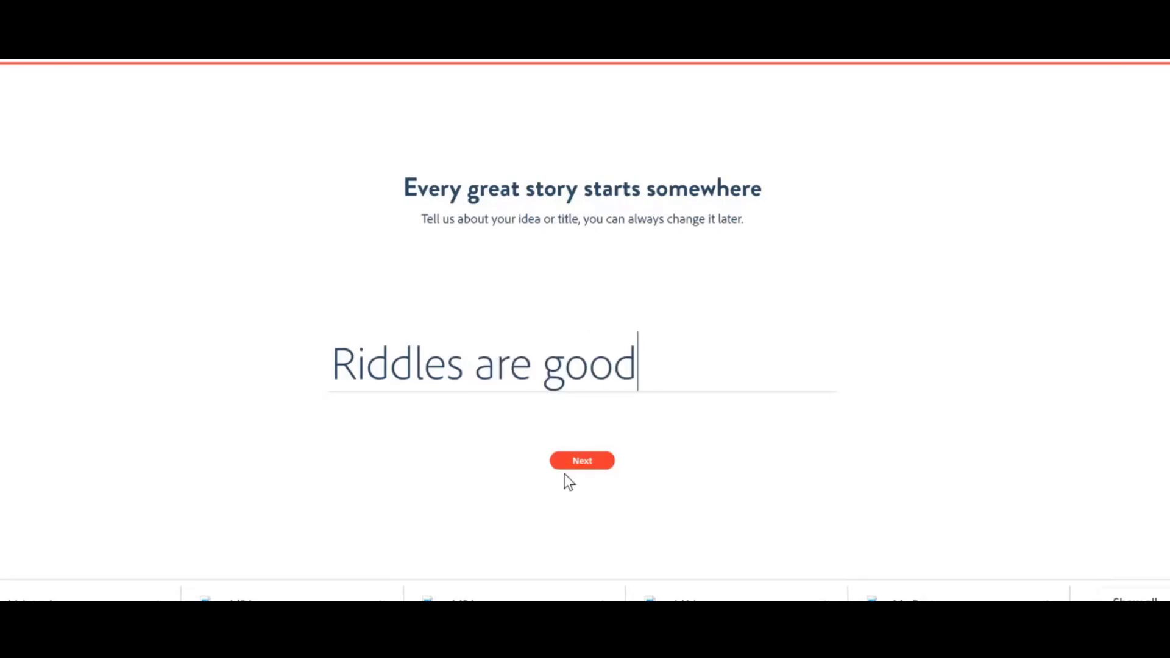
{"action": "left_click", "coordinate": [594, 462]}
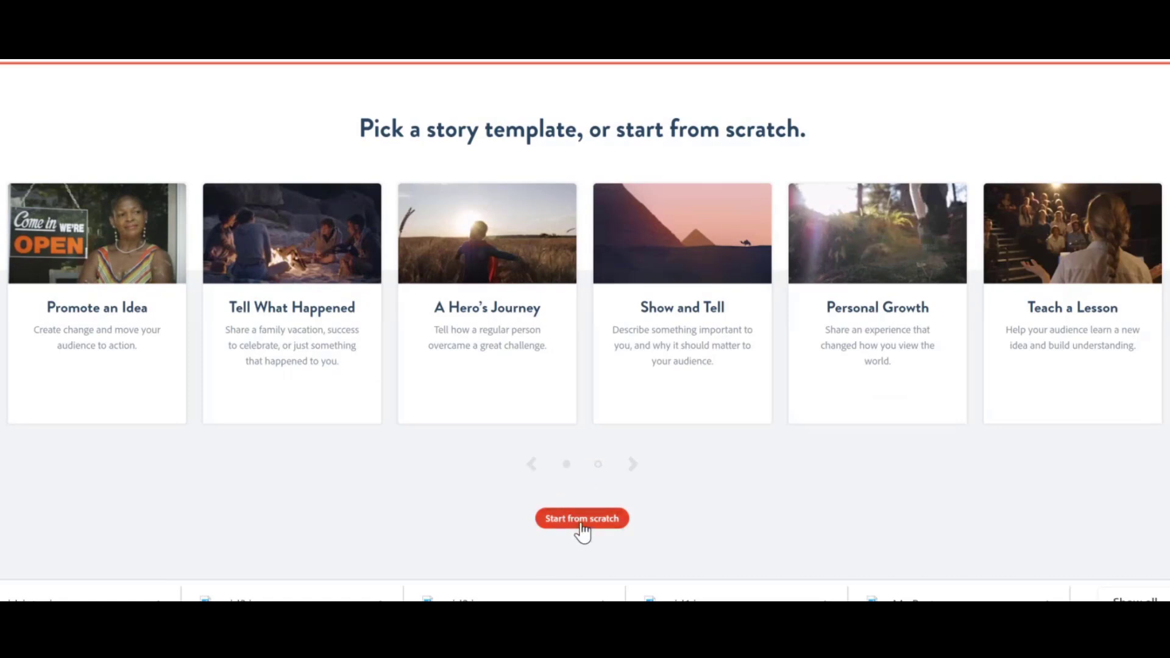
Pick the An Invitation story template and close the quick tips video.
{"action": "left_click", "coordinate": [581, 524]}
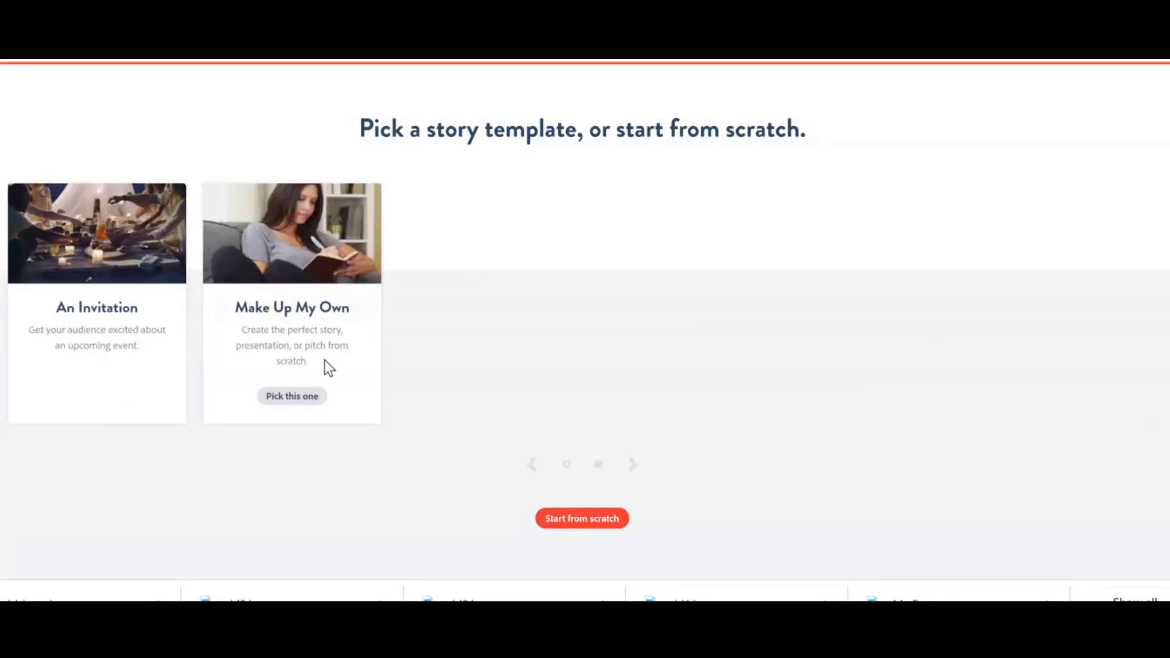
{"action": "mouse_move", "coordinate": [36, 289]}
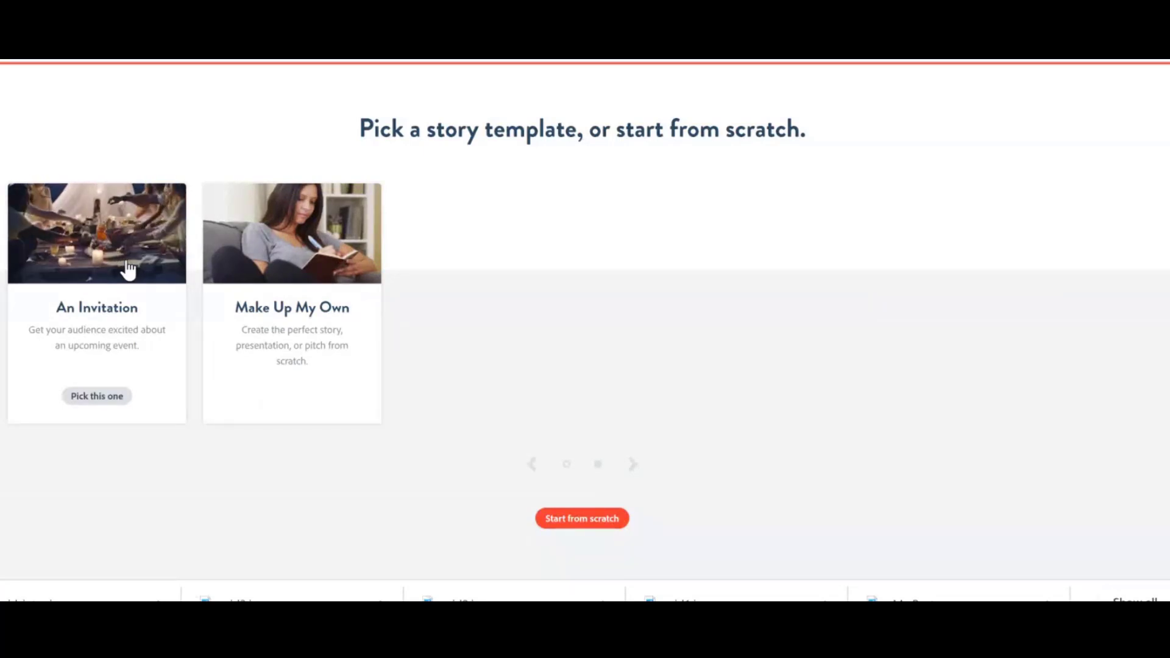
{"action": "left_click", "coordinate": [92, 403]}
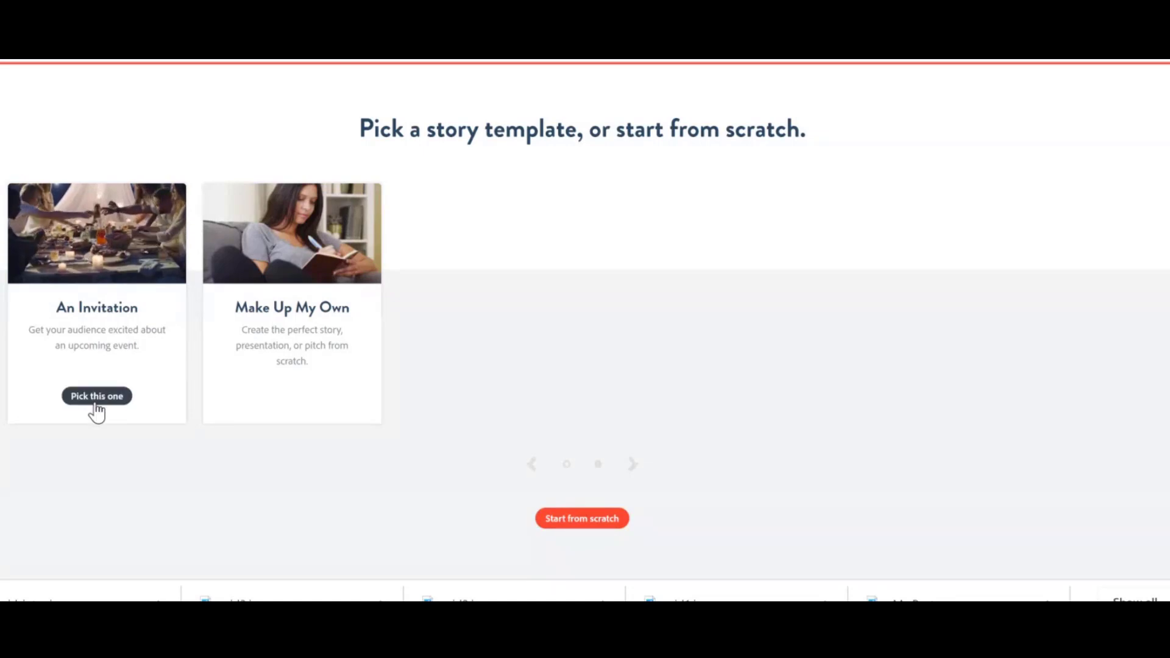
{"action": "left_click", "coordinate": [95, 402]}
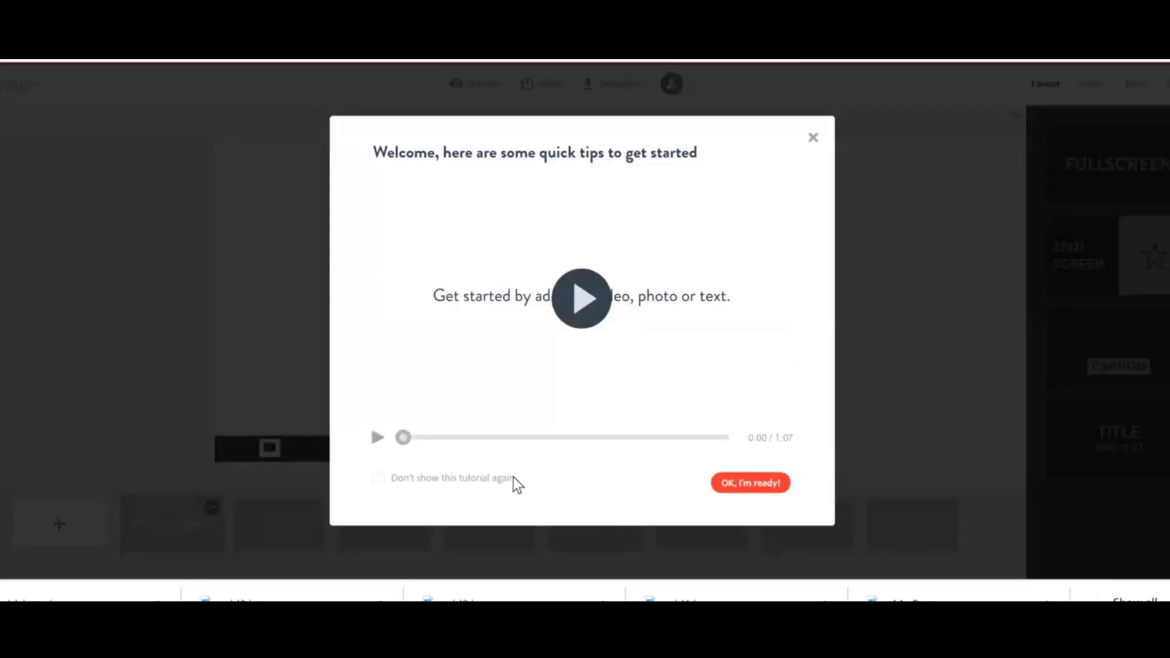
{"action": "left_click", "coordinate": [581, 316]}
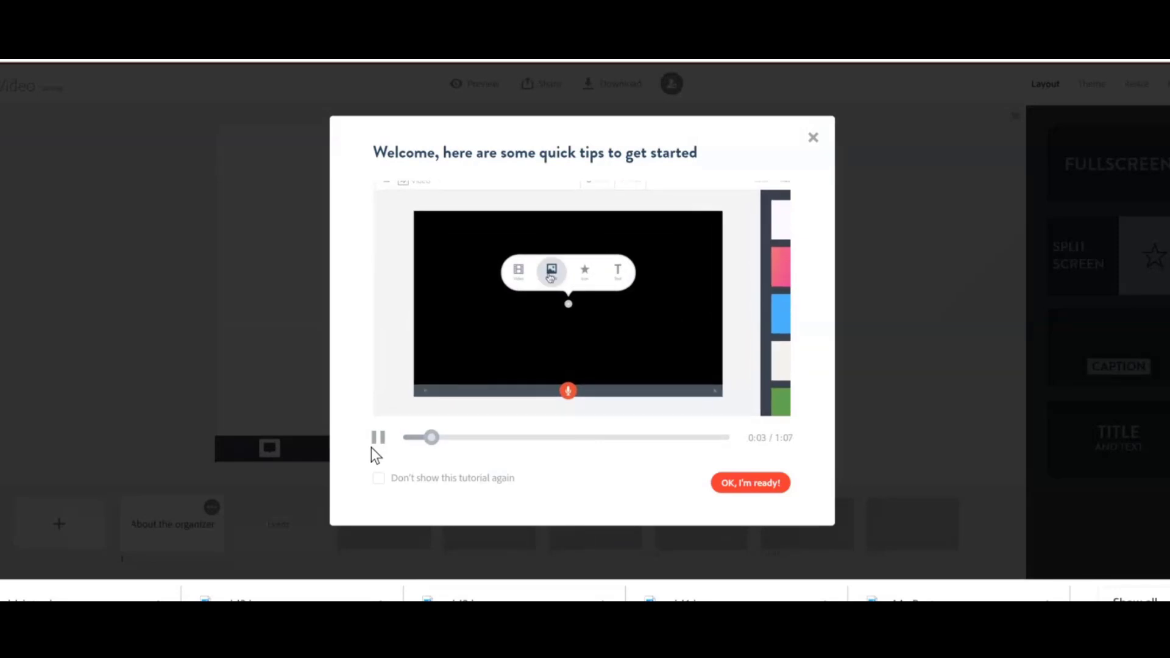
{"action": "key", "text": "Escape"}
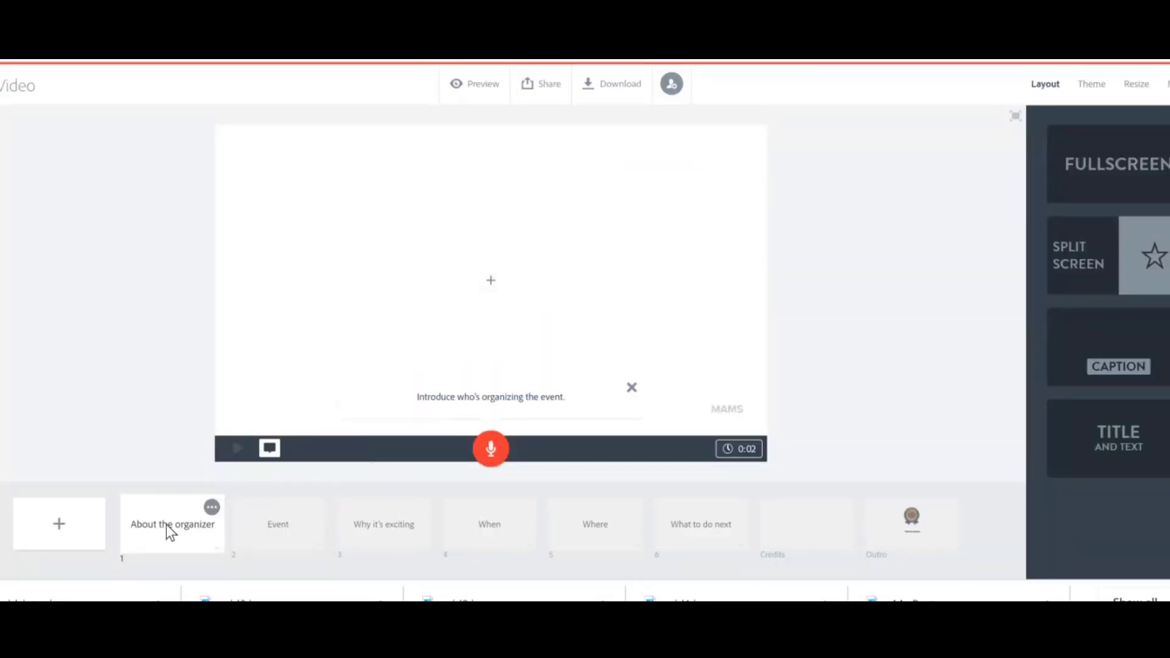
Look through each slide of the invitation template in turn.
{"action": "left_click", "coordinate": [293, 532]}
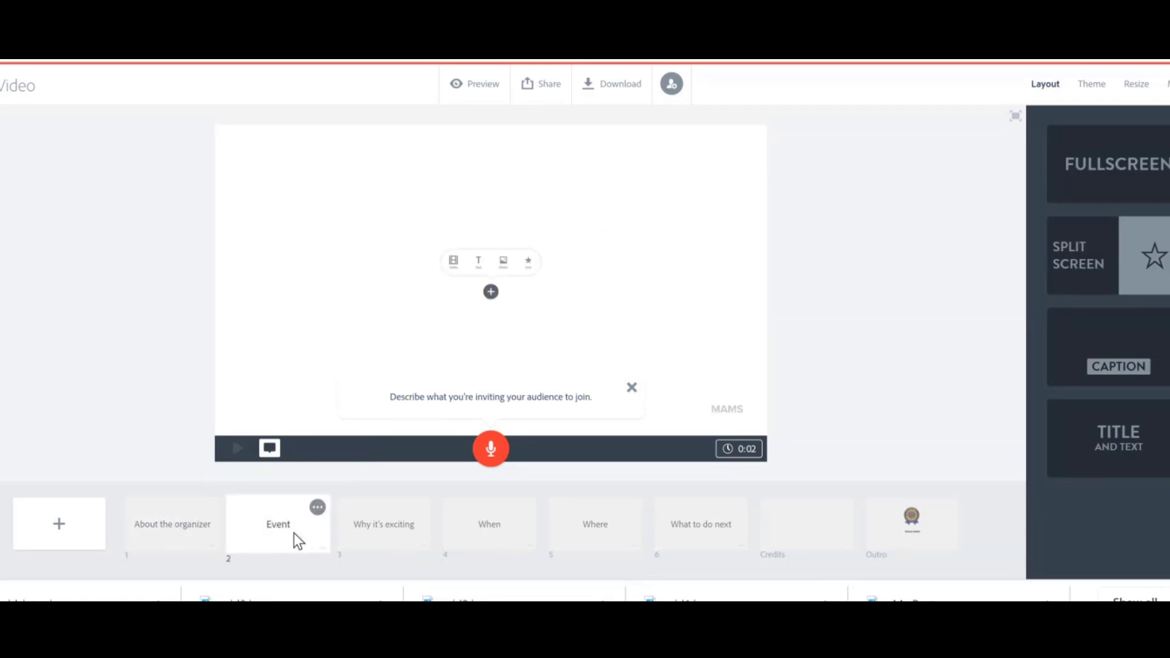
{"action": "left_click", "coordinate": [419, 532]}
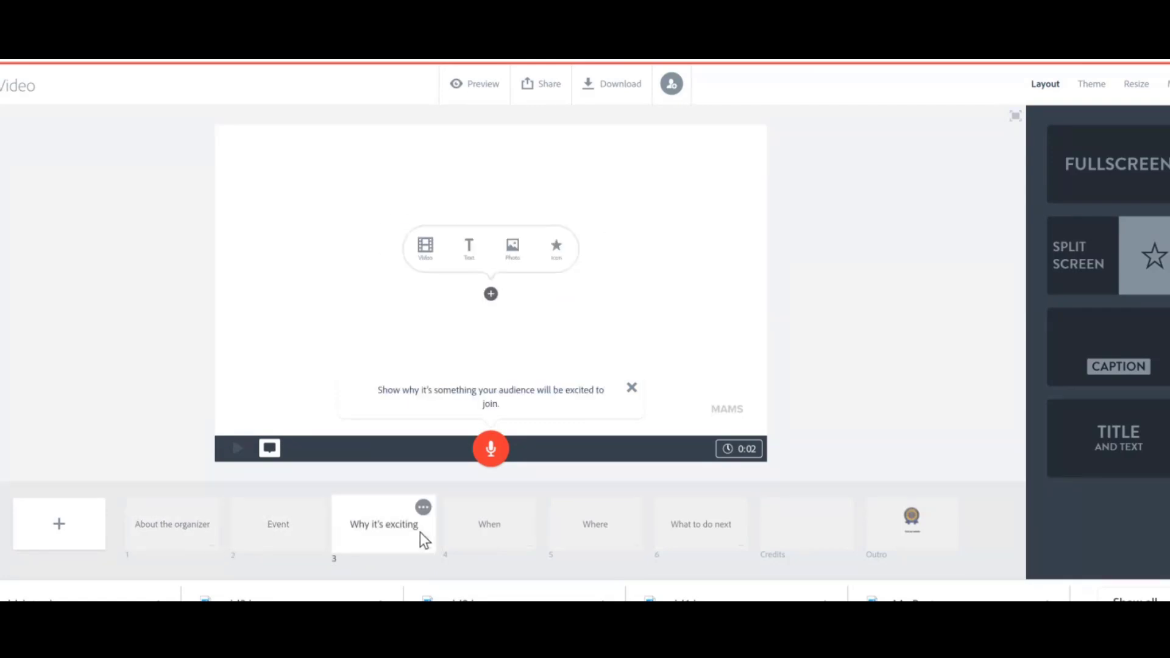
{"action": "left_click", "coordinate": [504, 532]}
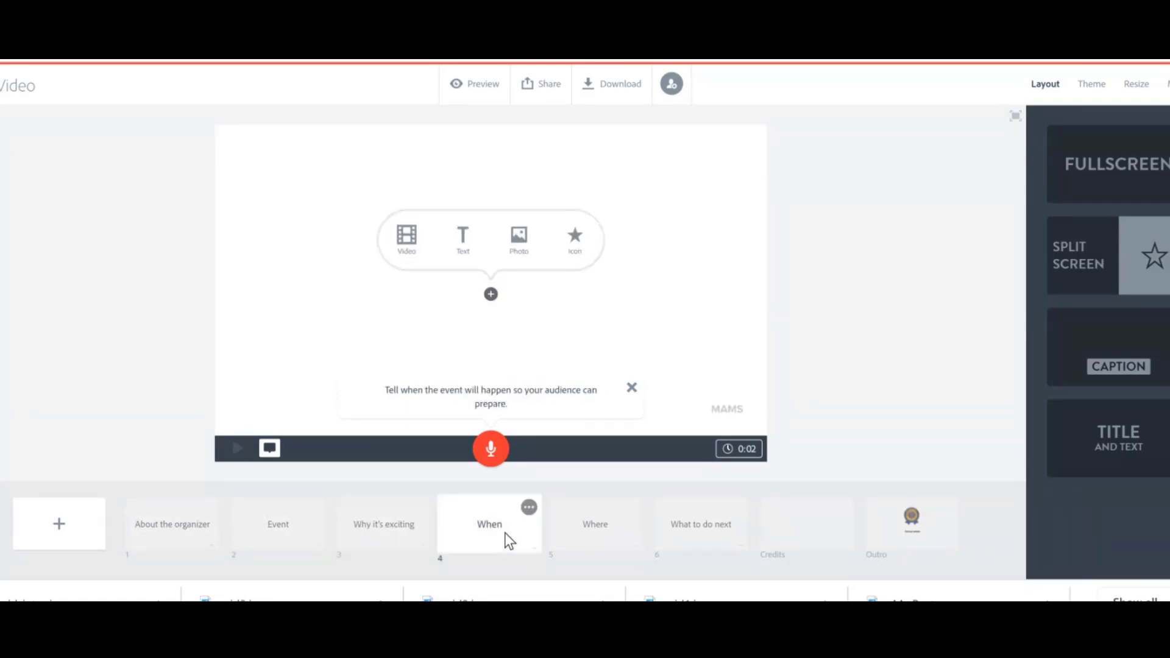
{"action": "left_click", "coordinate": [601, 521]}
{"action": "left_click", "coordinate": [697, 546]}
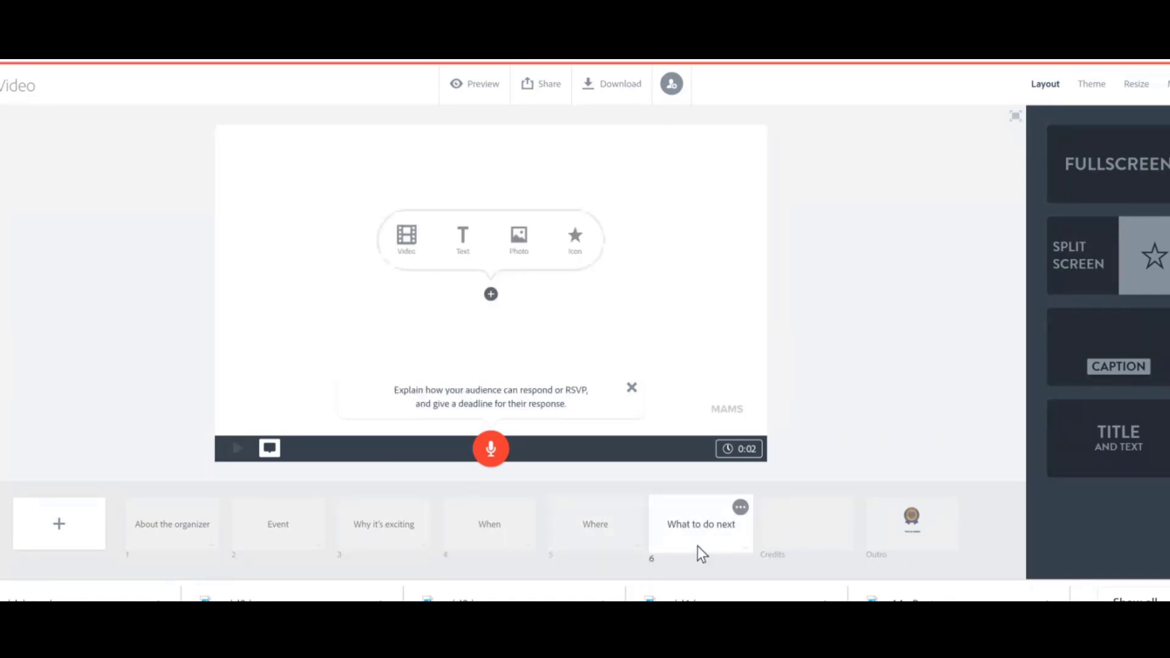
{"action": "left_click", "coordinate": [804, 525]}
{"action": "left_click", "coordinate": [923, 520]}
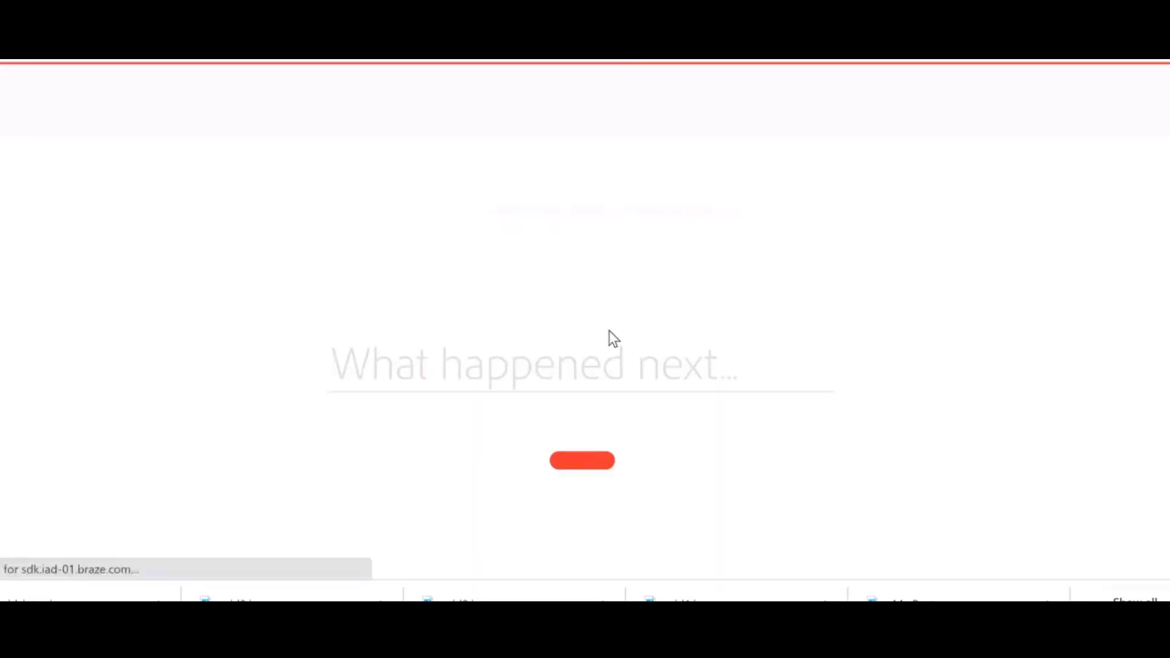
Re-enter the title Riddles are good, start the story from scratch and dismiss the tips.
{"action": "type", "text": "Riddle"}
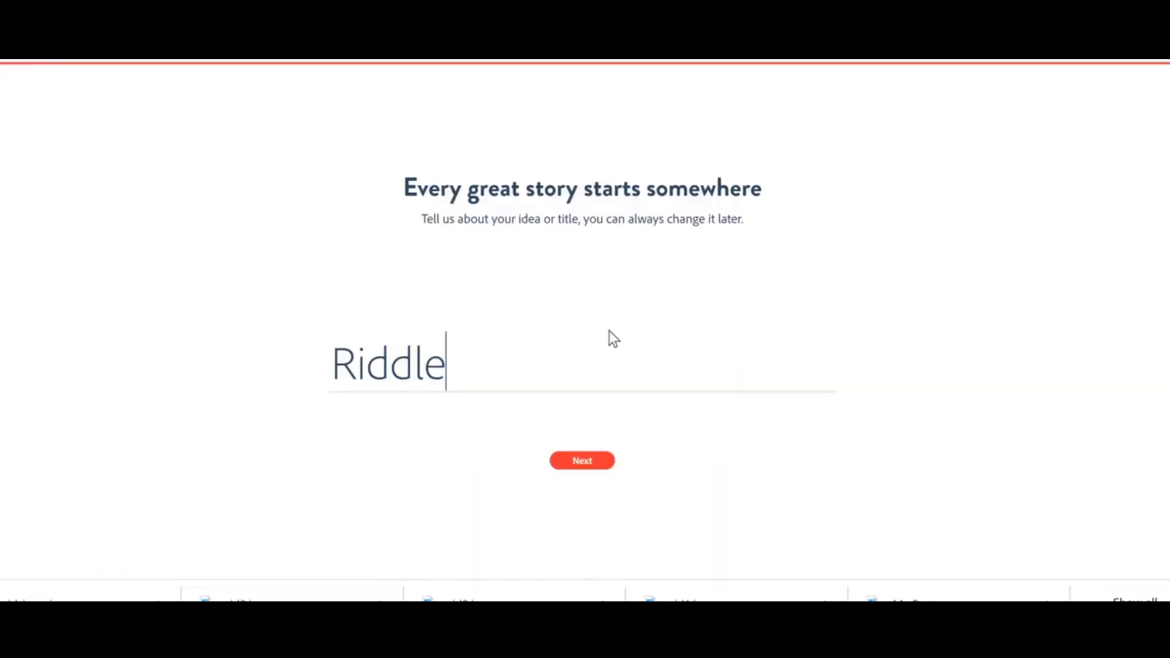
{"action": "type", "text": "s are good"}
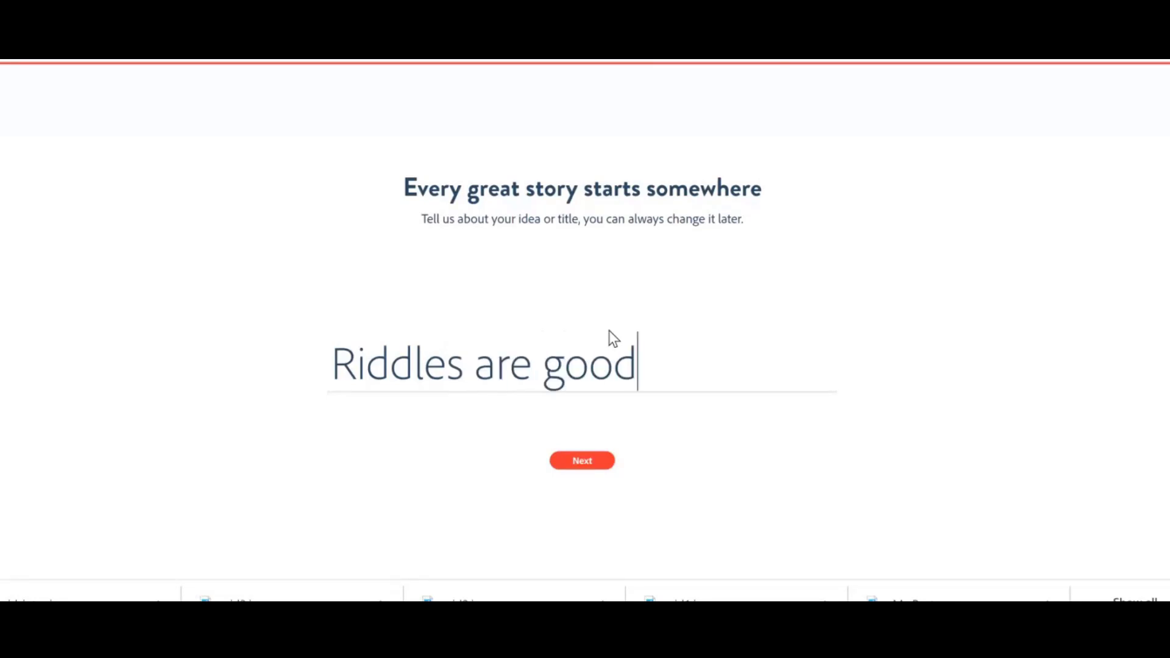
{"action": "left_click", "coordinate": [588, 463]}
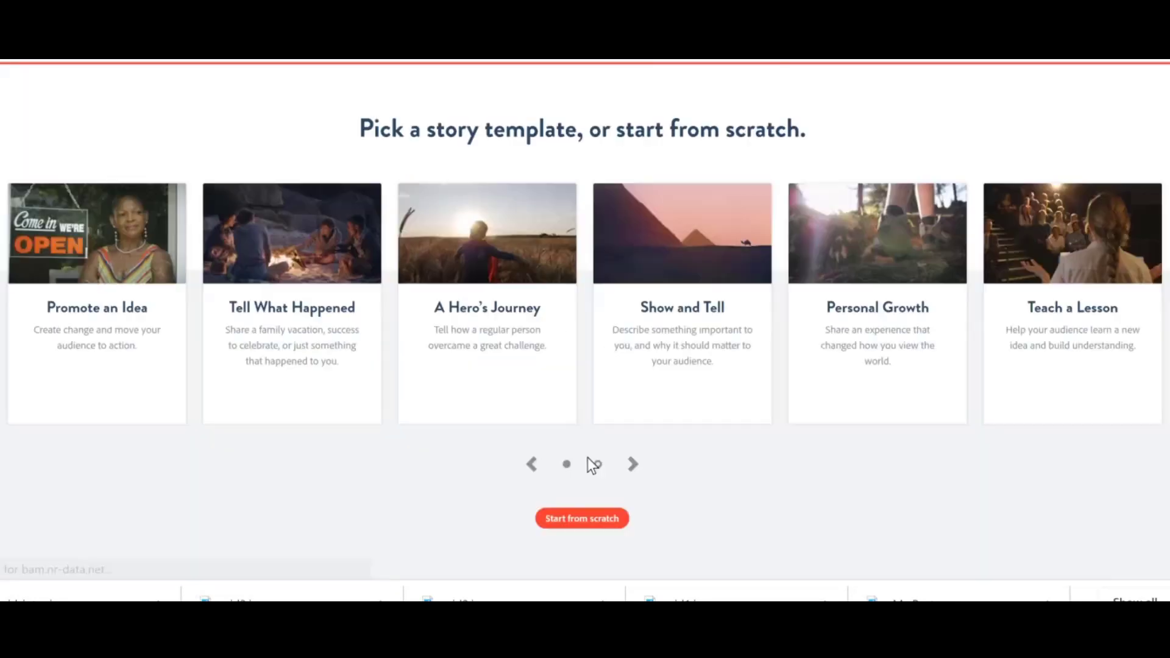
{"action": "left_click", "coordinate": [582, 518]}
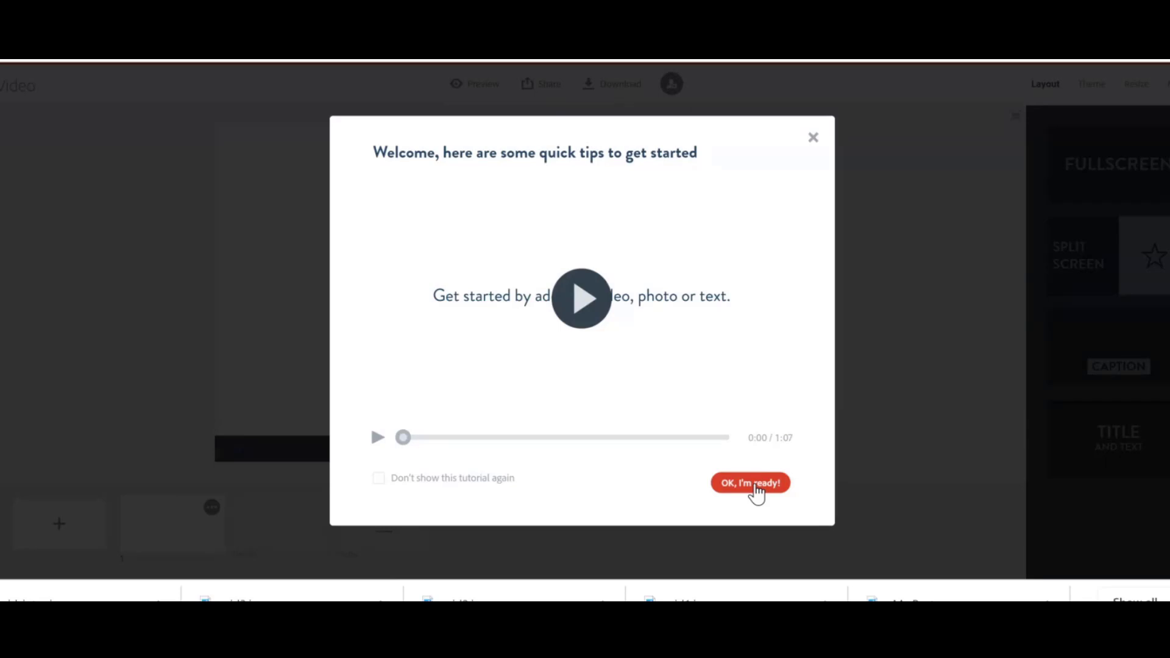
{"action": "left_click", "coordinate": [756, 487]}
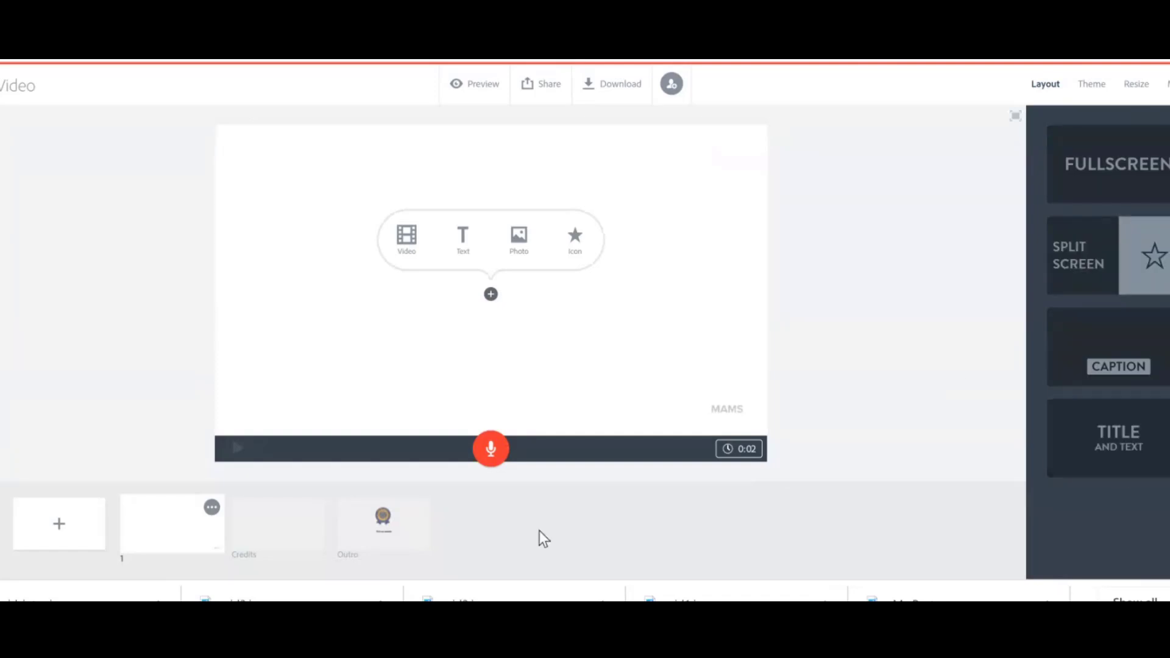
Add a Fullscreen slide and fill it with a free photo found by searching riddles.
{"action": "left_click", "coordinate": [73, 524]}
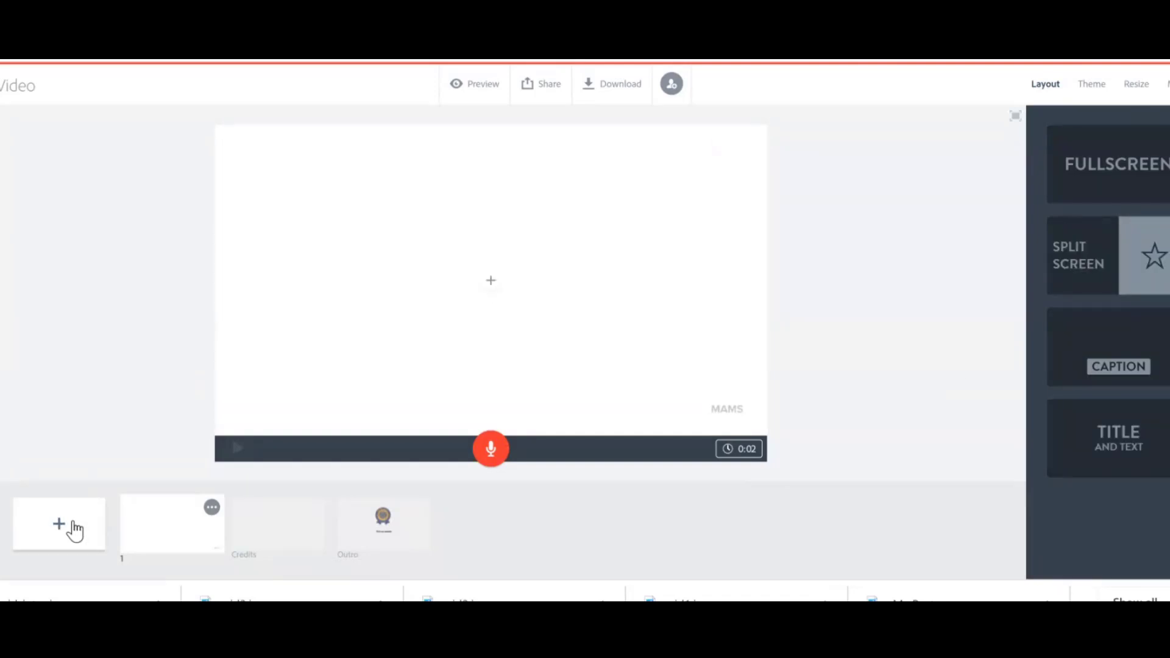
{"action": "left_click", "coordinate": [1115, 165]}
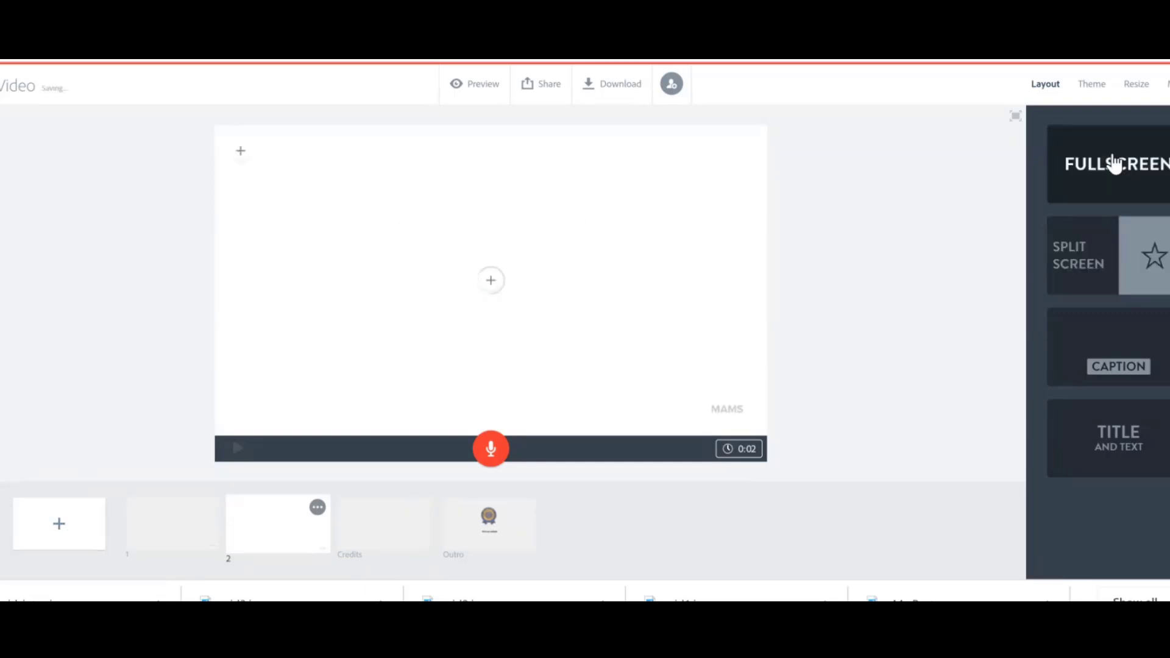
{"action": "mouse_move", "coordinate": [354, 180]}
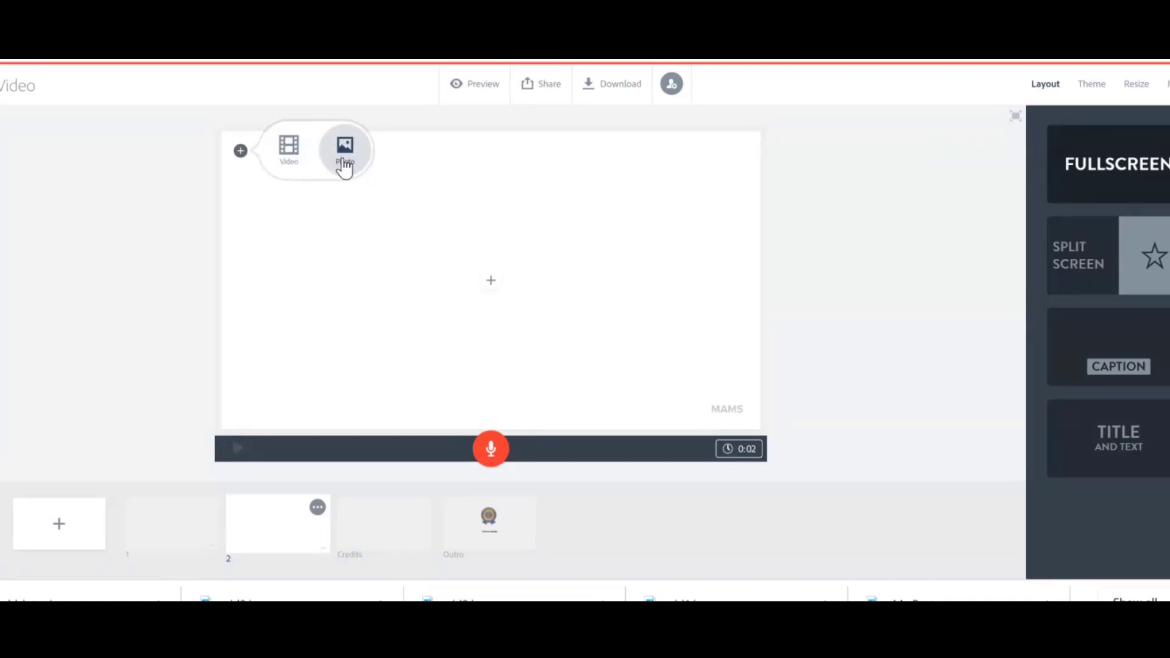
{"action": "left_click", "coordinate": [344, 163]}
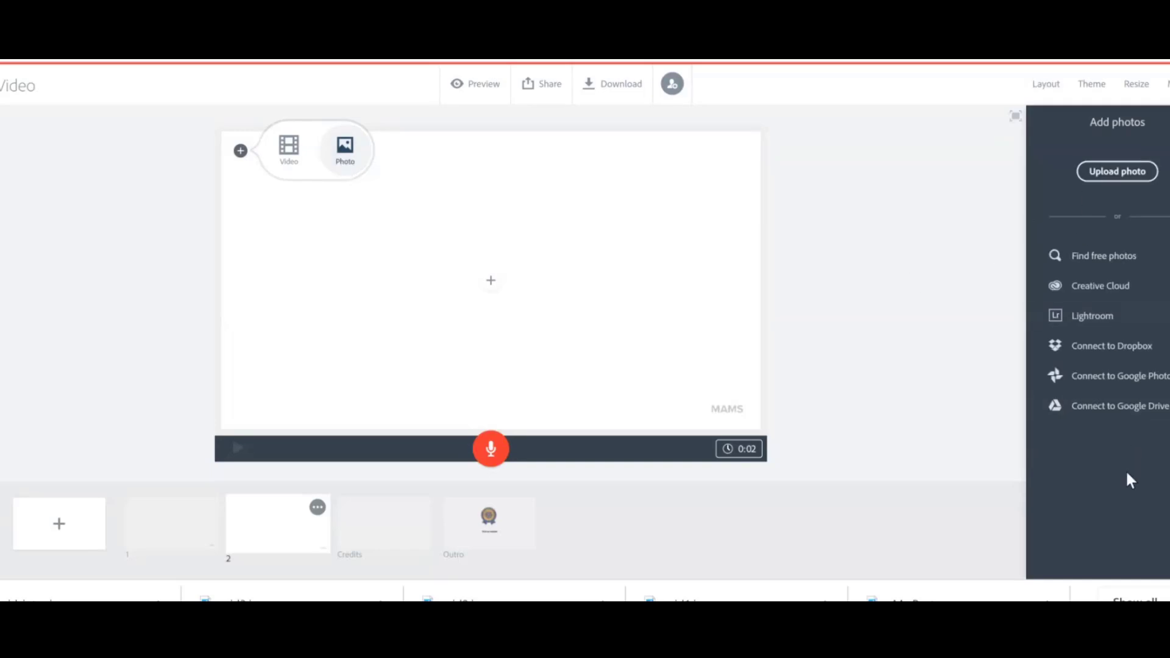
{"action": "left_click", "coordinate": [1112, 257]}
{"action": "type", "text": "riddles"}
{"action": "key", "text": "Return"}
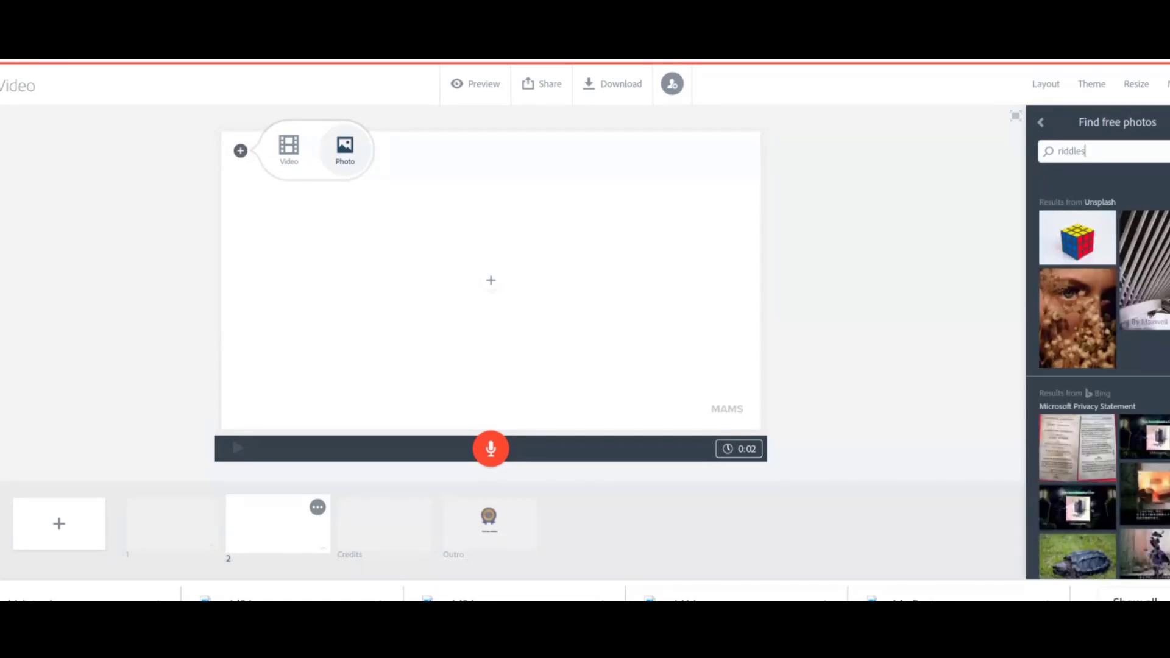
{"action": "left_click", "coordinate": [1152, 250]}
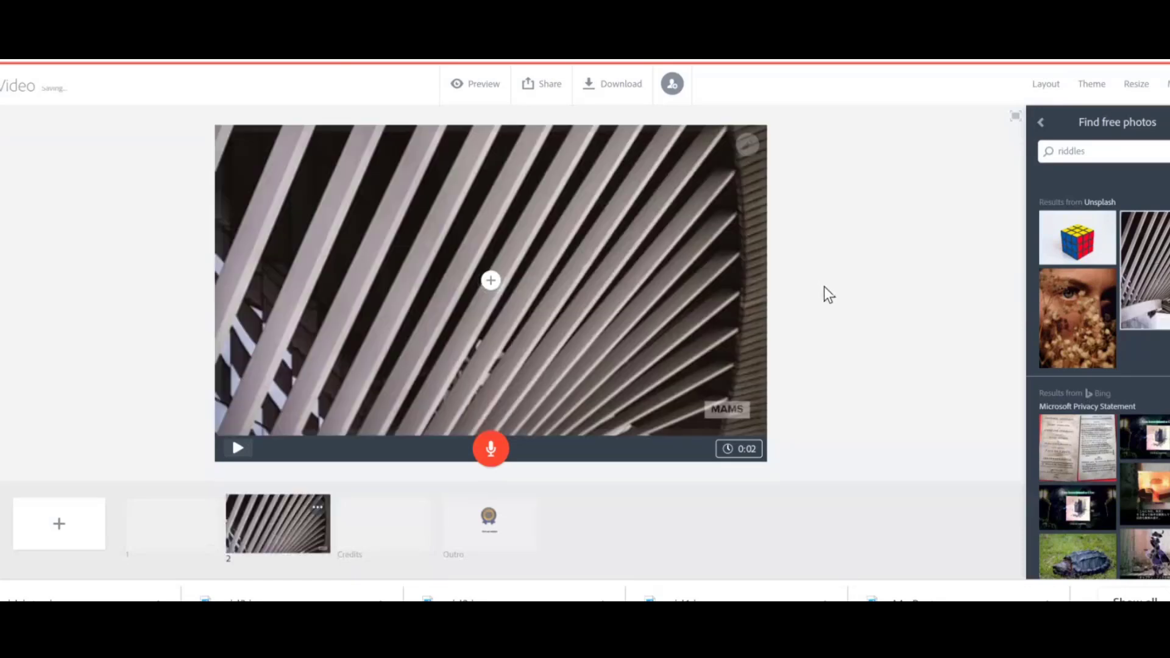
Turn off the MAMS brand stamp on the photo slide.
{"action": "left_click", "coordinate": [721, 417]}
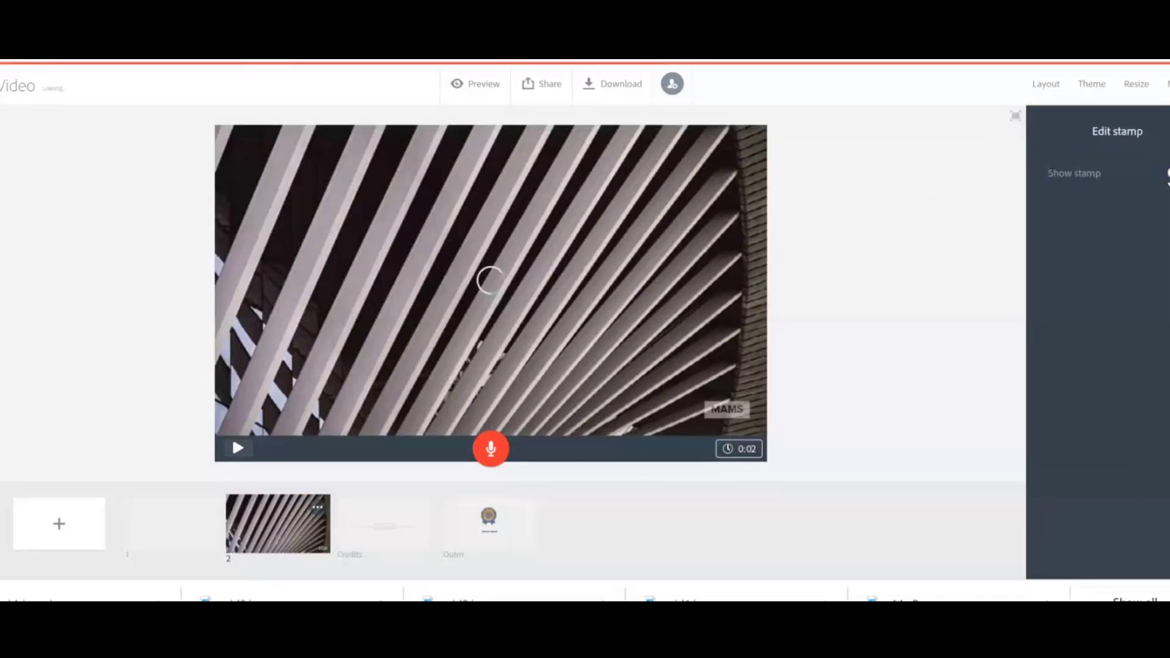
{"action": "left_click", "coordinate": [1165, 177]}
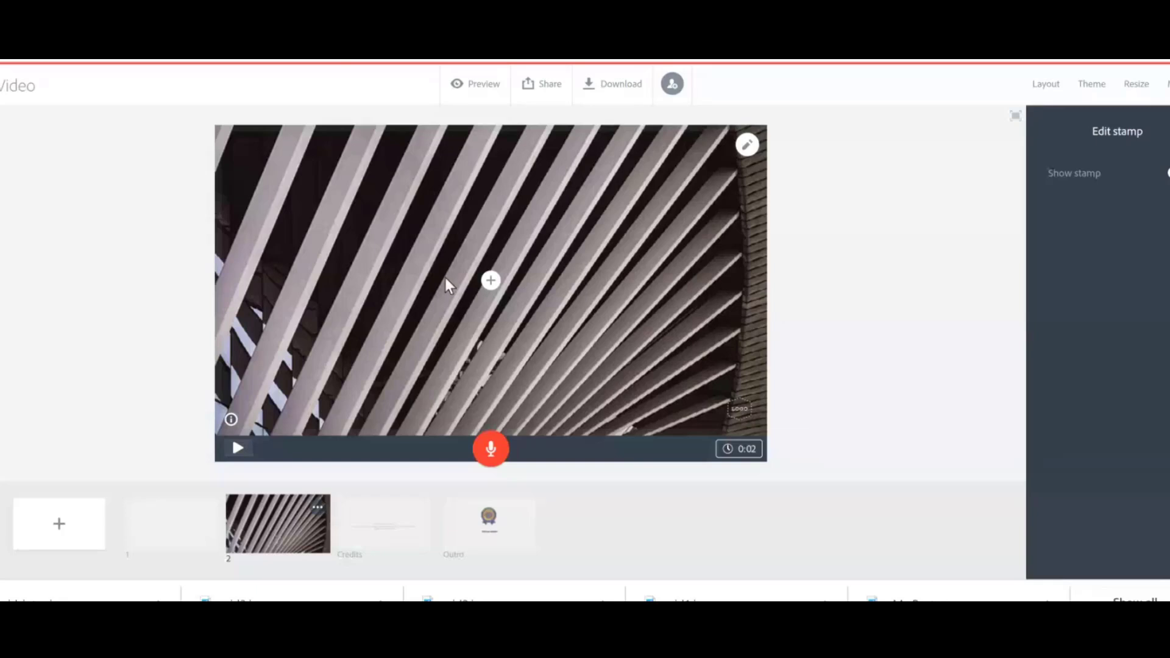
Add a text block on the photo reading RIDDLE LOVERS on one line and STOP HERE ! on the next.
{"action": "left_click", "coordinate": [491, 280]}
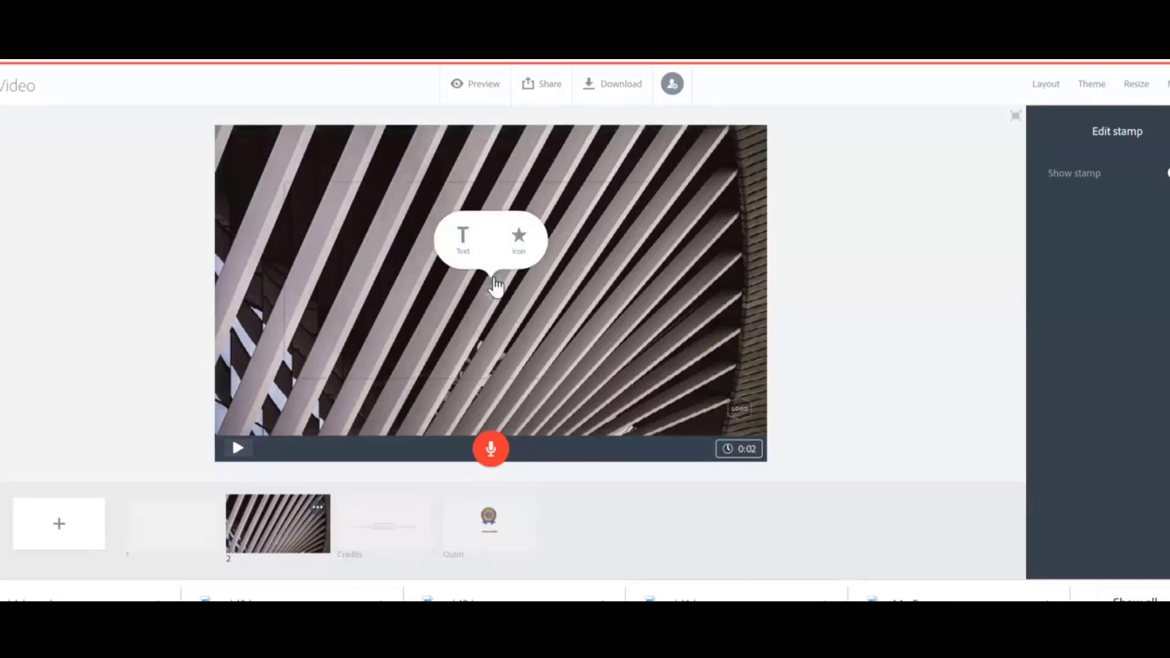
{"action": "left_click", "coordinate": [449, 224]}
{"action": "type", "text": "R"}
{"action": "key", "text": "BackSpace"}
{"action": "type", "text": "L"}
{"action": "key", "text": "BackSpace"}
{"action": "type", "text": "Ri"}
{"action": "key", "text": "BackSpace"}
{"action": "type", "text": "IDDLE L"}
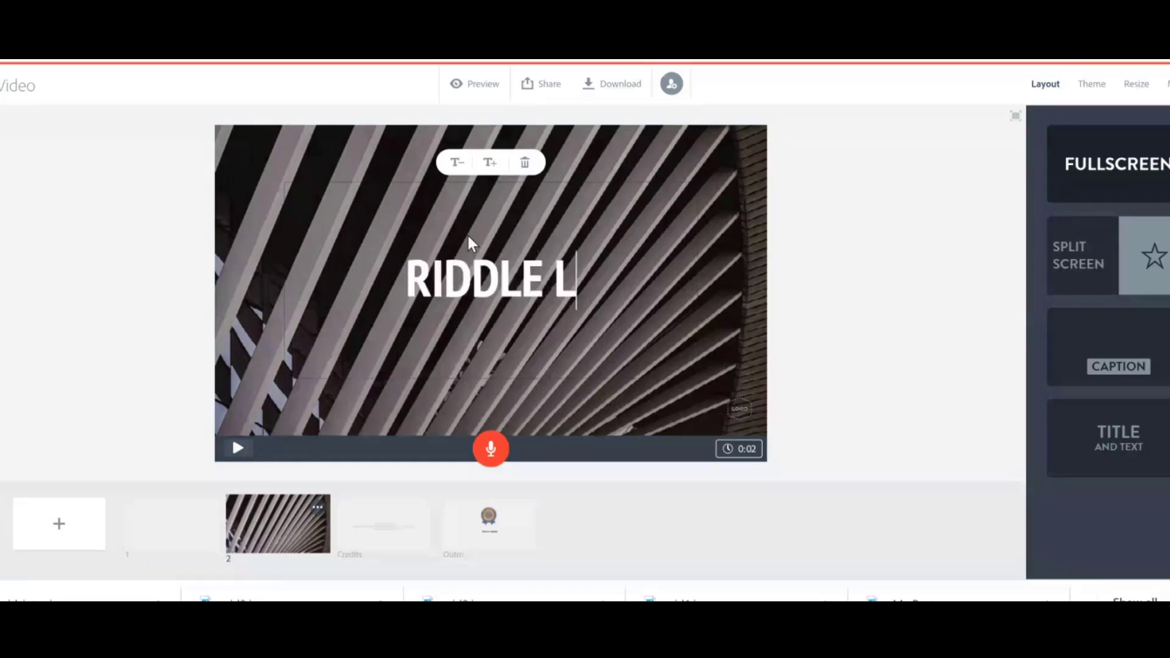
{"action": "type", "text": "OVERS"}
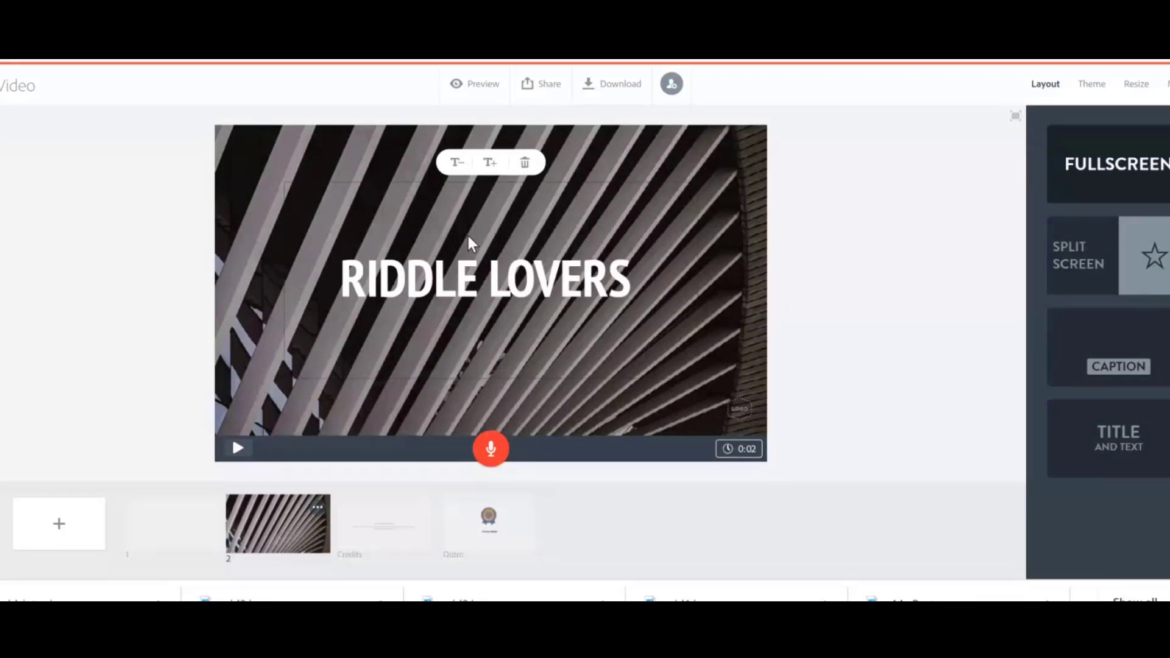
{"action": "key", "text": "Return"}
{"action": "type", "text": "STOP HERE !"}
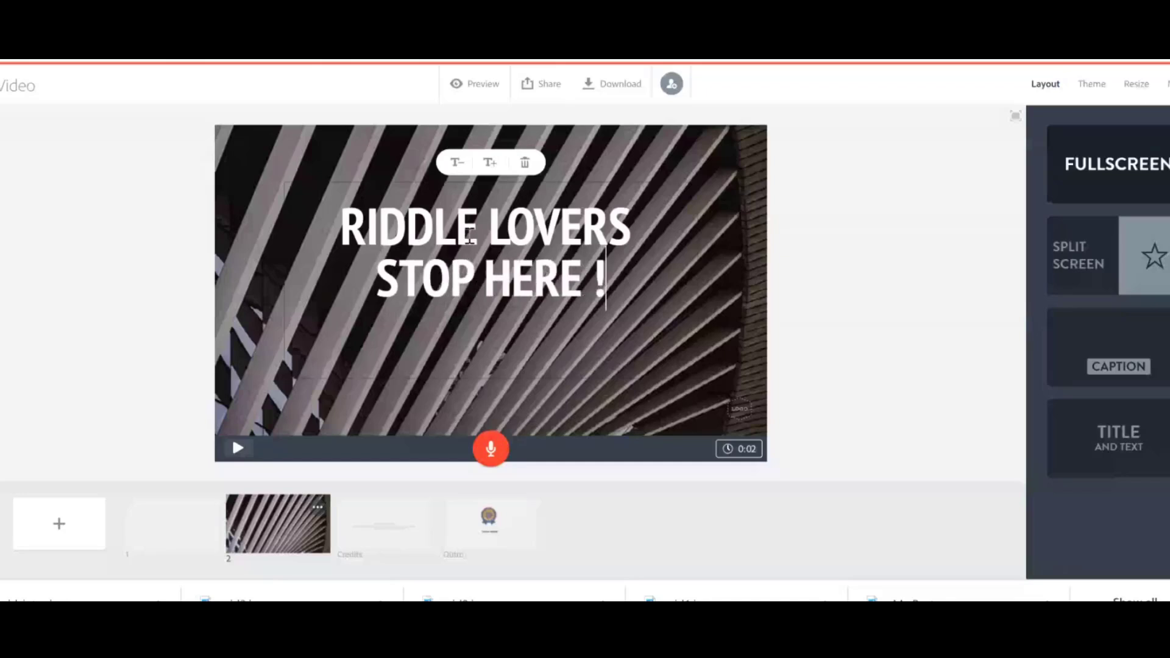
Enlarge the RIDDLE LOVERS STOP HERE ! text to its largest size and deselect it.
{"action": "left_click", "coordinate": [489, 170]}
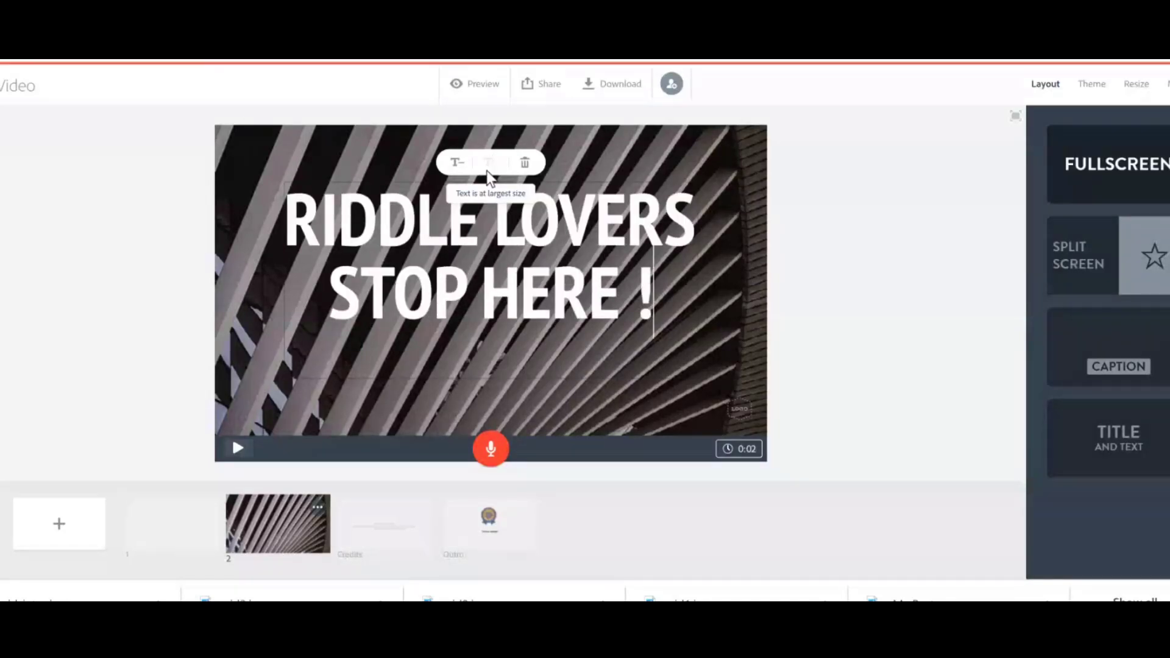
{"action": "key", "text": "ctrl+a"}
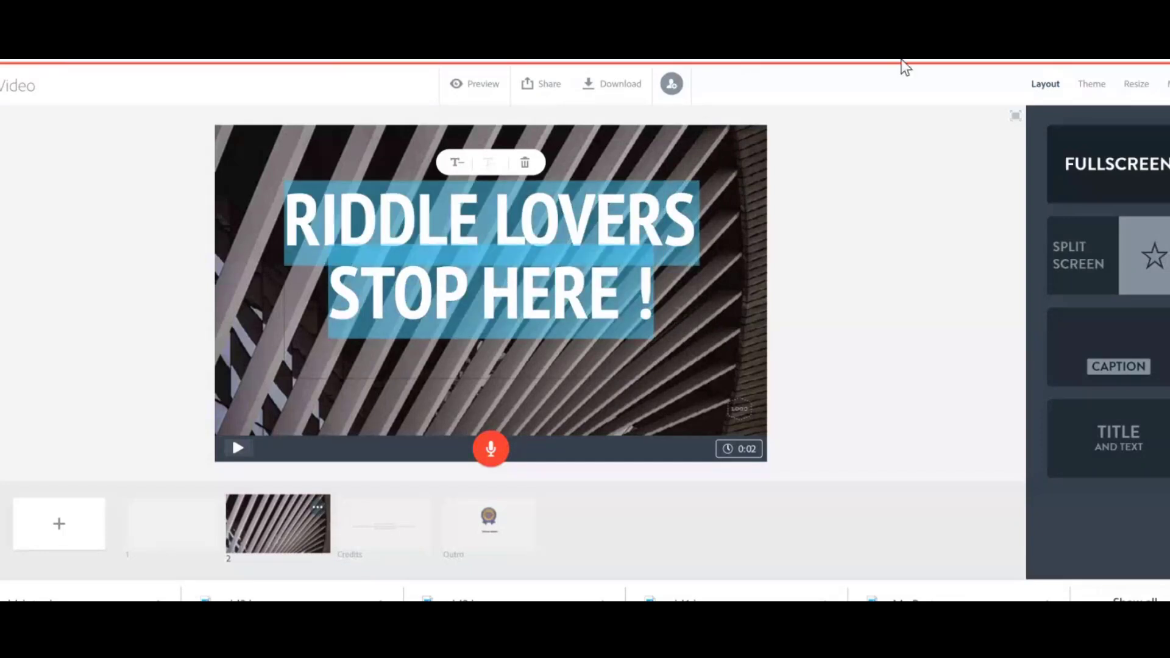
{"action": "left_click", "coordinate": [949, 281]}
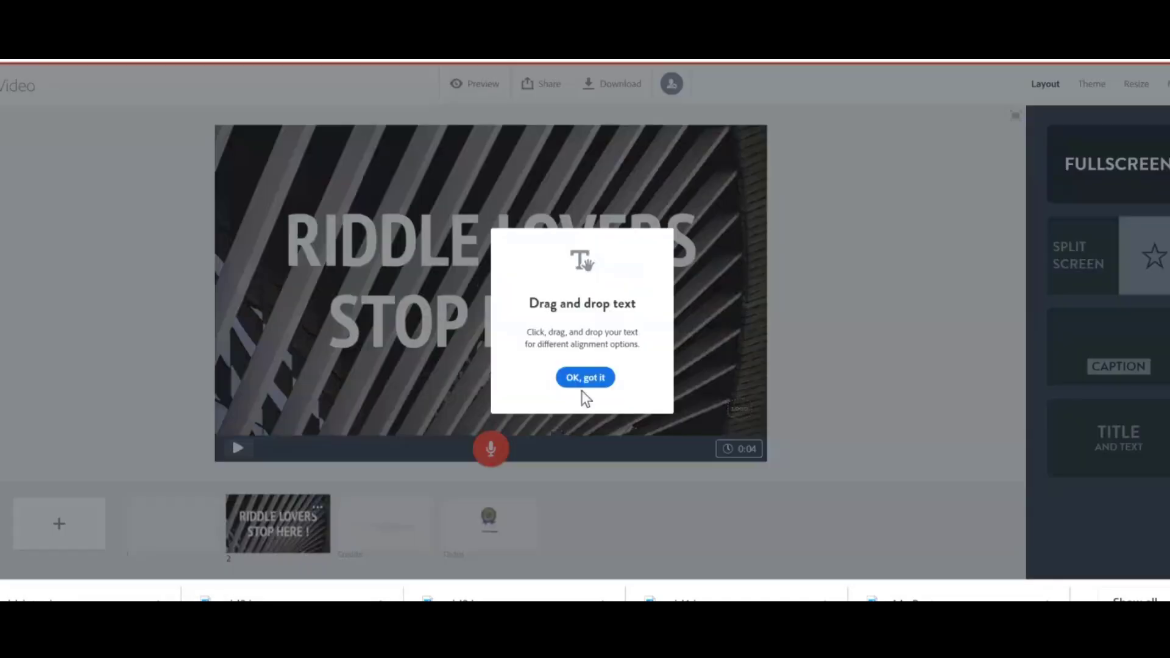
Move the RIDDLE LOVERS slide in front of the blank slide so it becomes the first slide.
{"action": "left_click", "coordinate": [584, 379]}
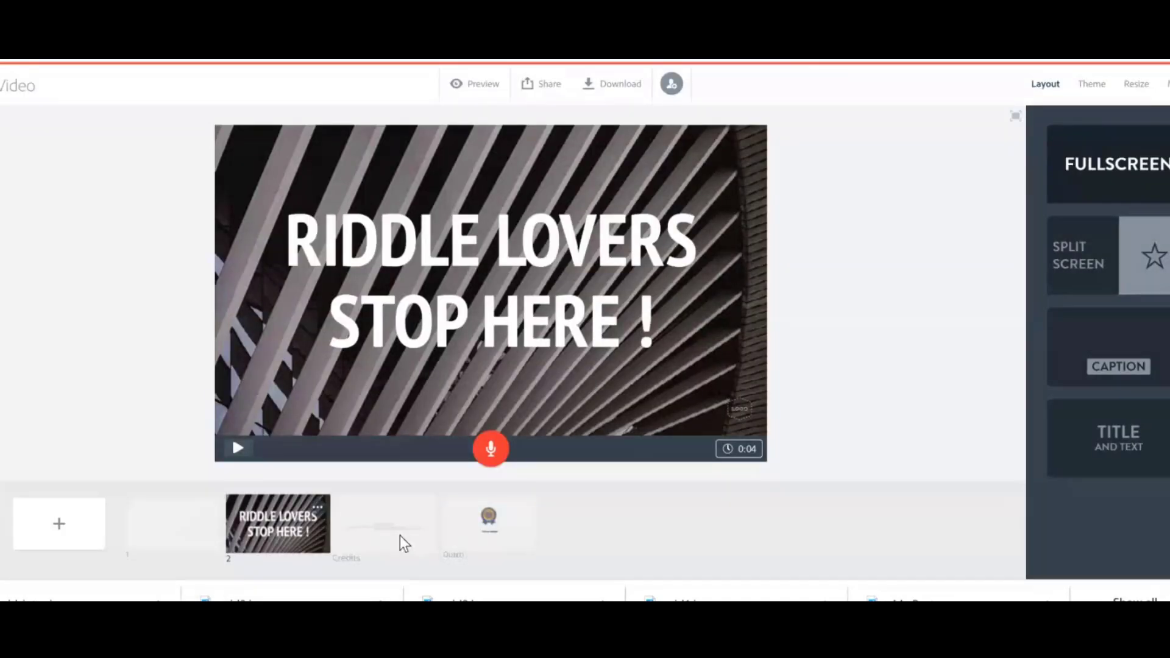
{"action": "left_click", "coordinate": [182, 545]}
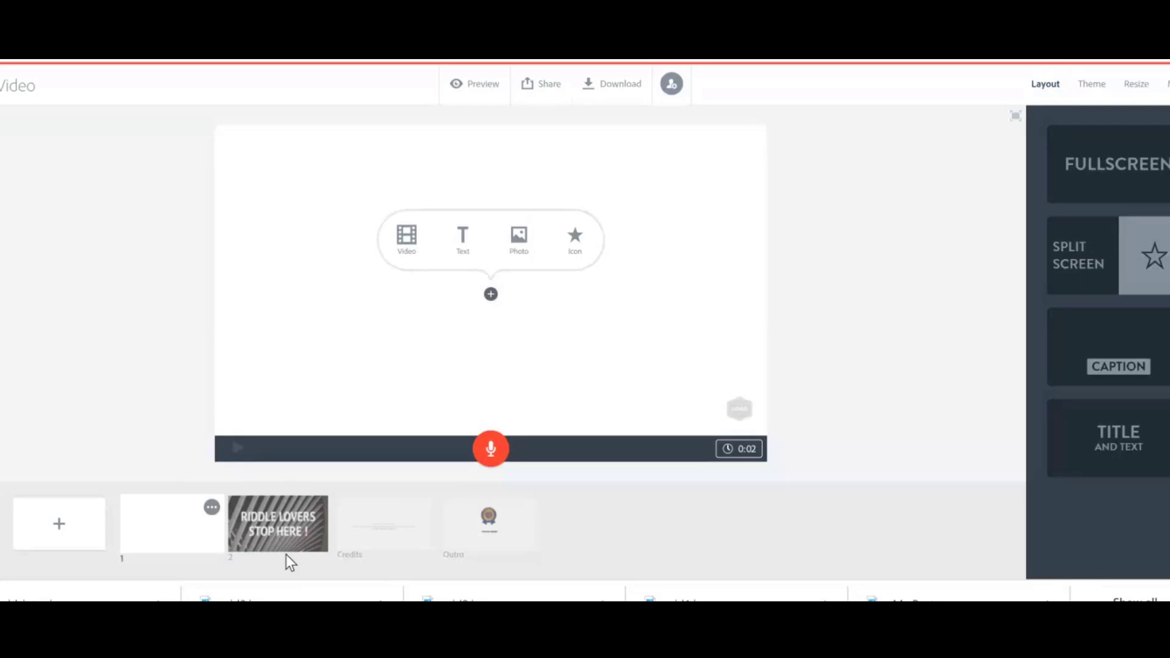
{"action": "left_click", "coordinate": [227, 532]}
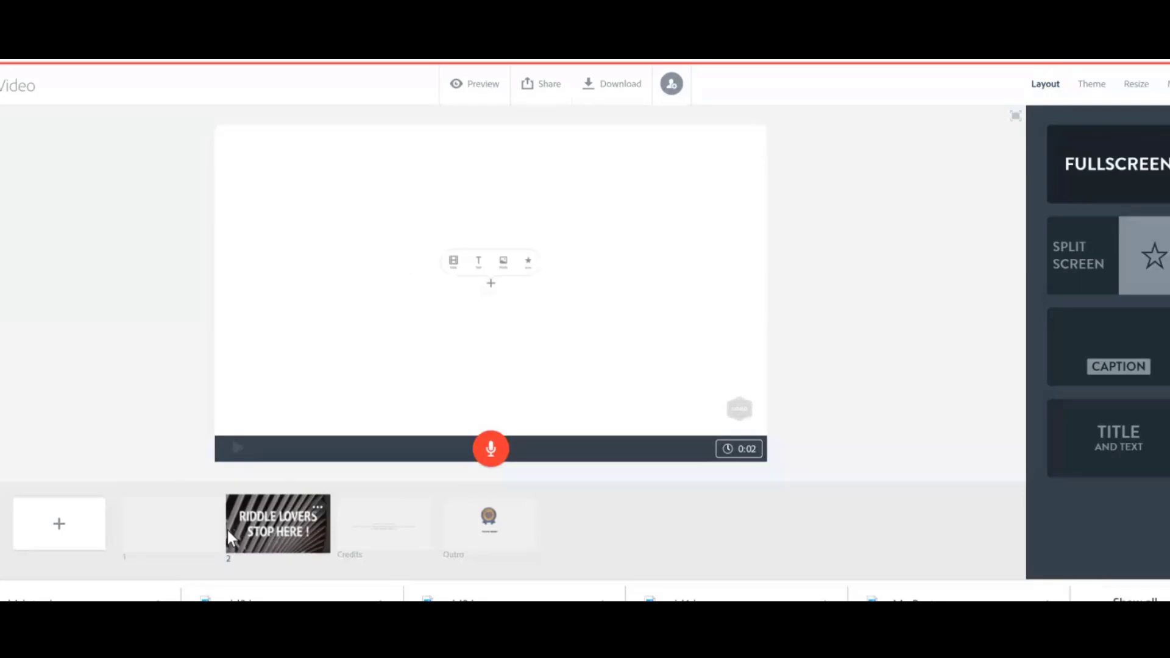
{"action": "left_click_drag", "start_coordinate": [228, 532], "coordinate": [156, 536]}
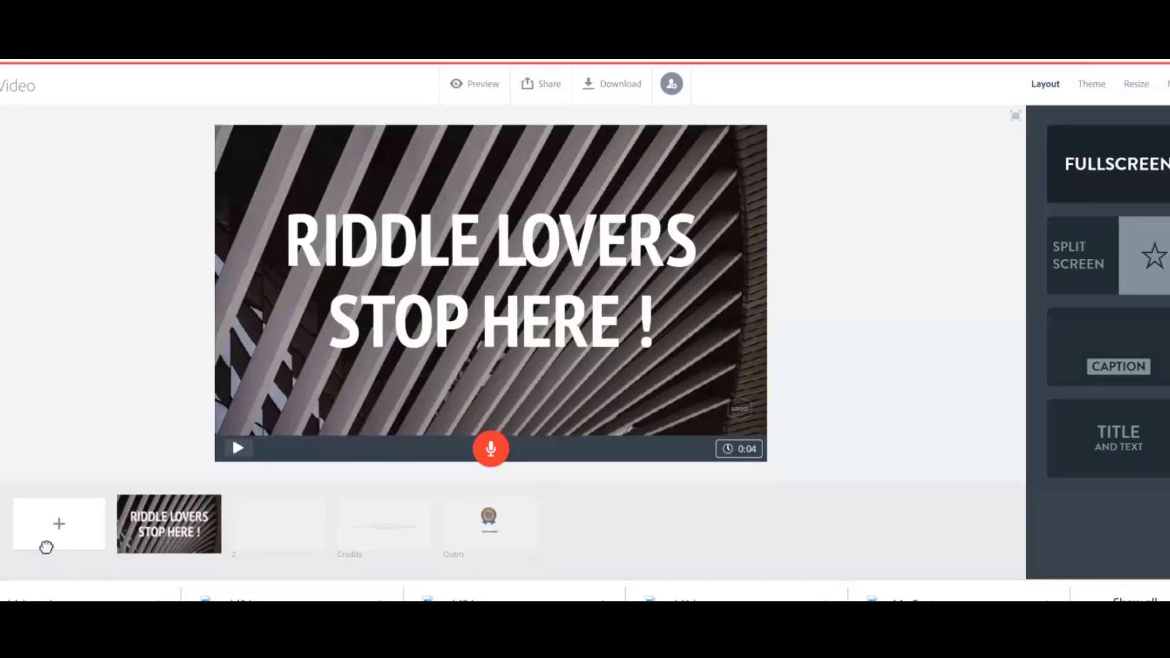
Apply the Split Screen layout to the blank second slide.
{"action": "left_click", "coordinate": [276, 519]}
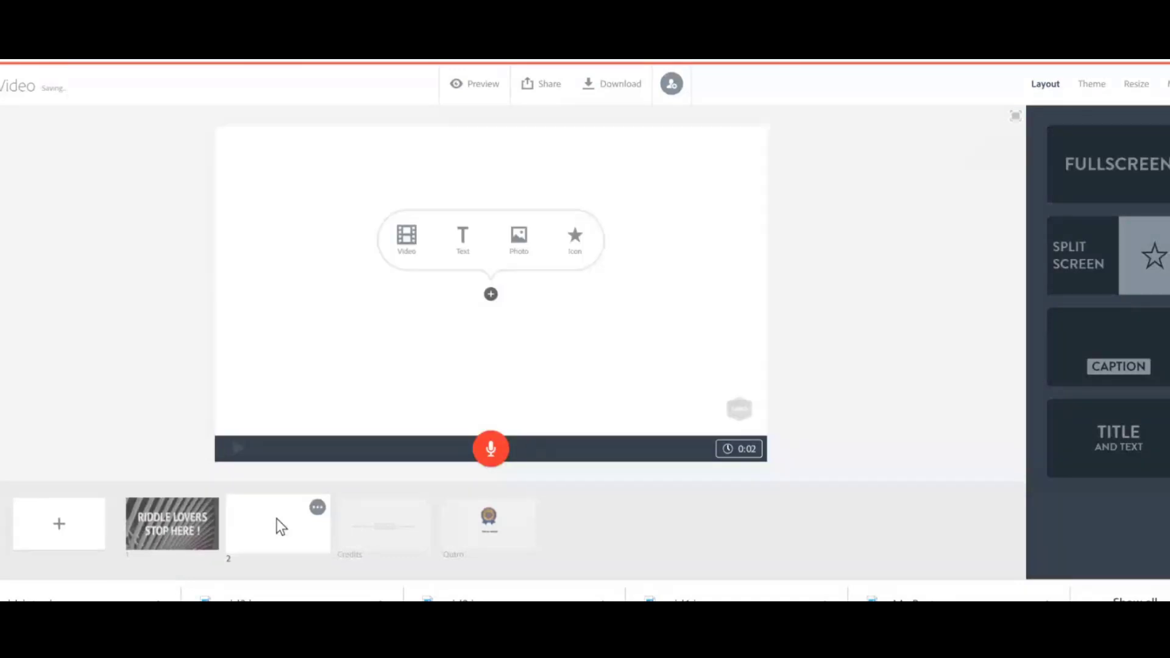
{"action": "left_click", "coordinate": [1089, 266]}
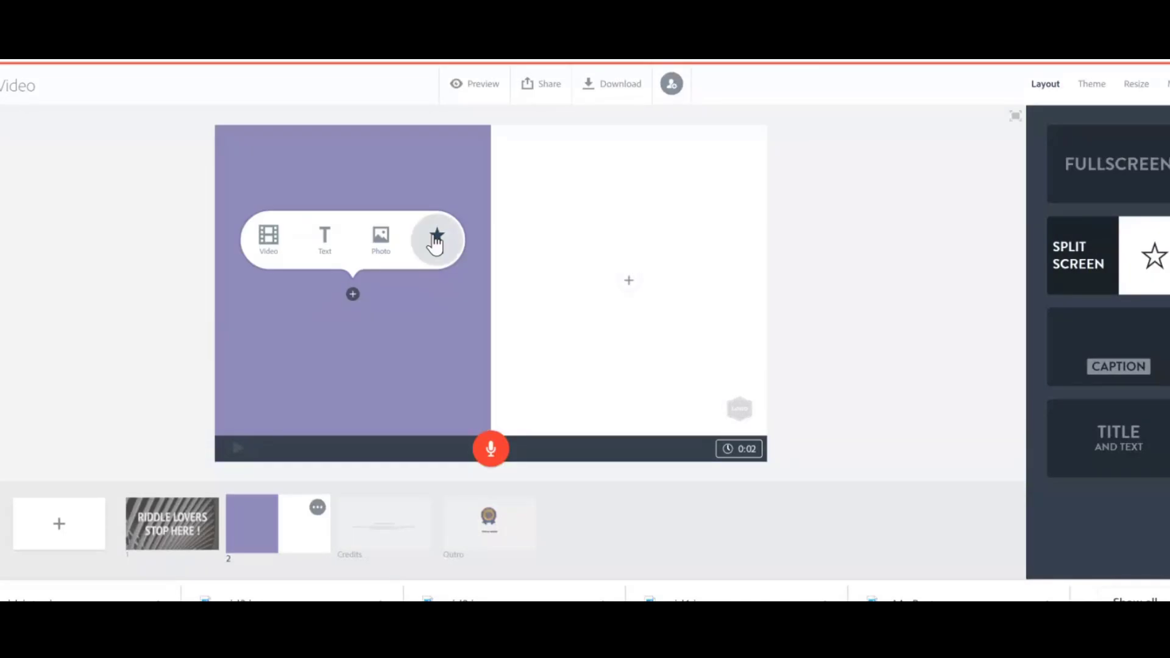
Upload the image rid1.jpg from the Desktop into the left half of the split slide.
{"action": "left_click", "coordinate": [434, 242]}
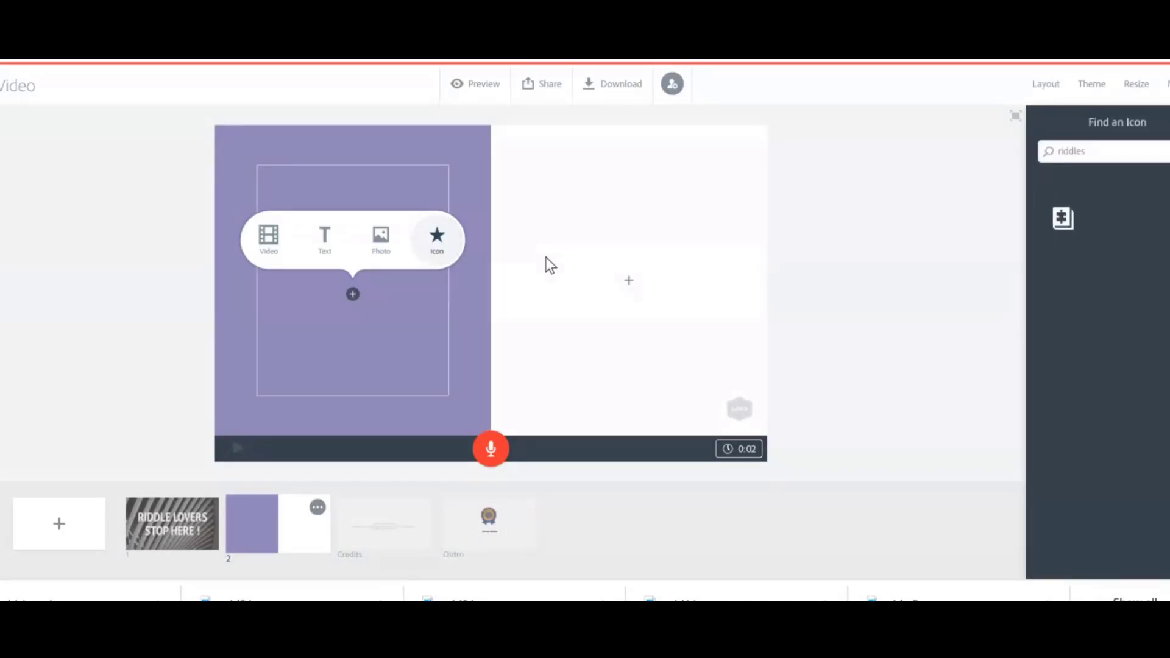
{"action": "left_click", "coordinate": [378, 243]}
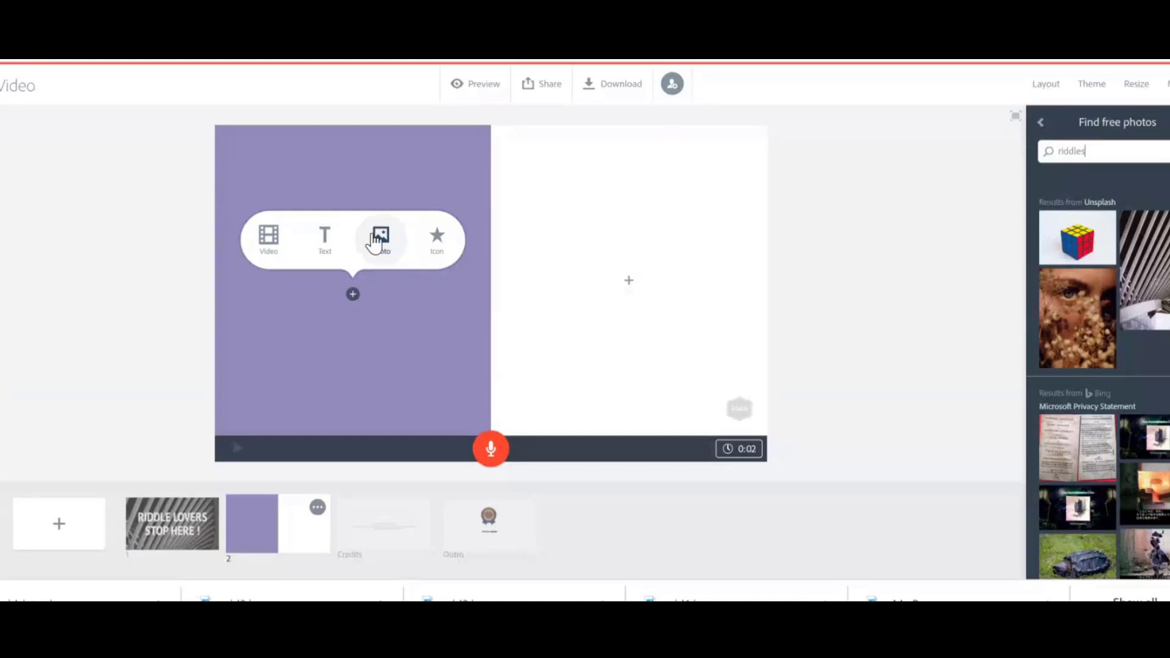
{"action": "left_click", "coordinate": [394, 245]}
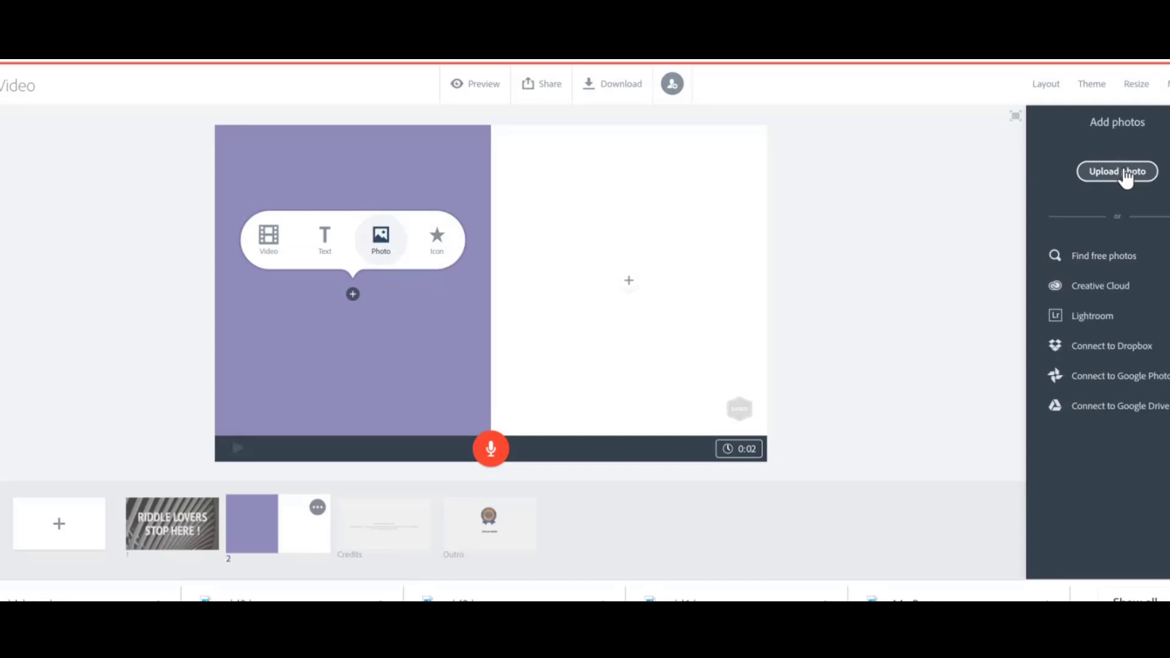
{"action": "left_click", "coordinate": [1125, 172]}
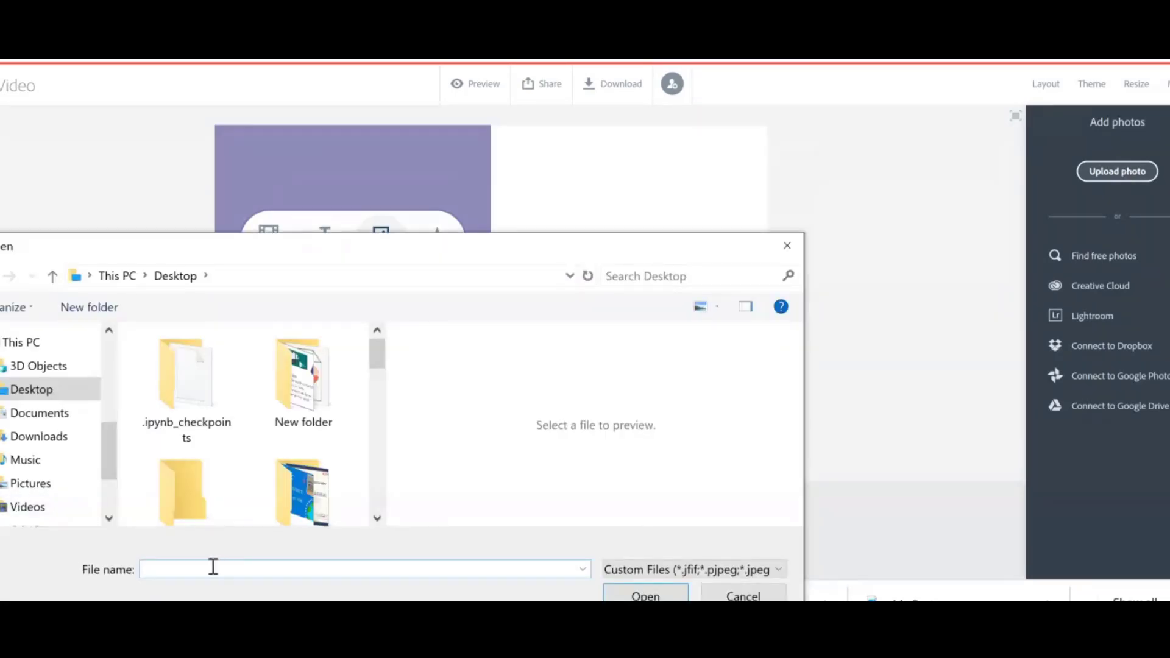
{"action": "type", "text": "RID"}
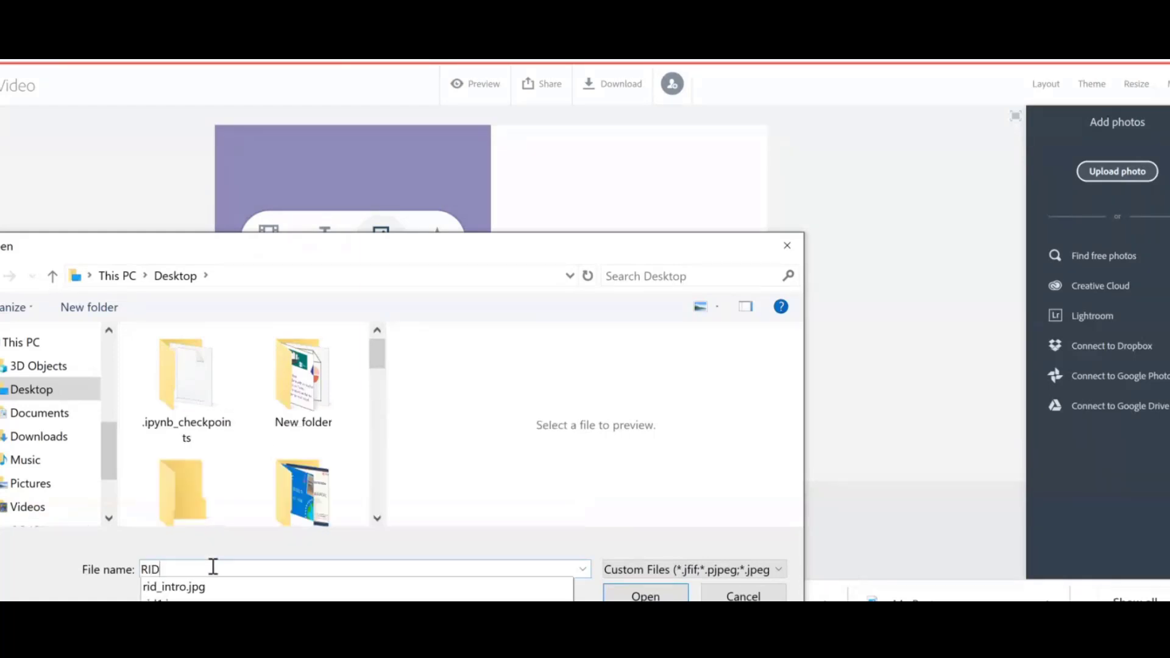
{"action": "left_click", "coordinate": [173, 598]}
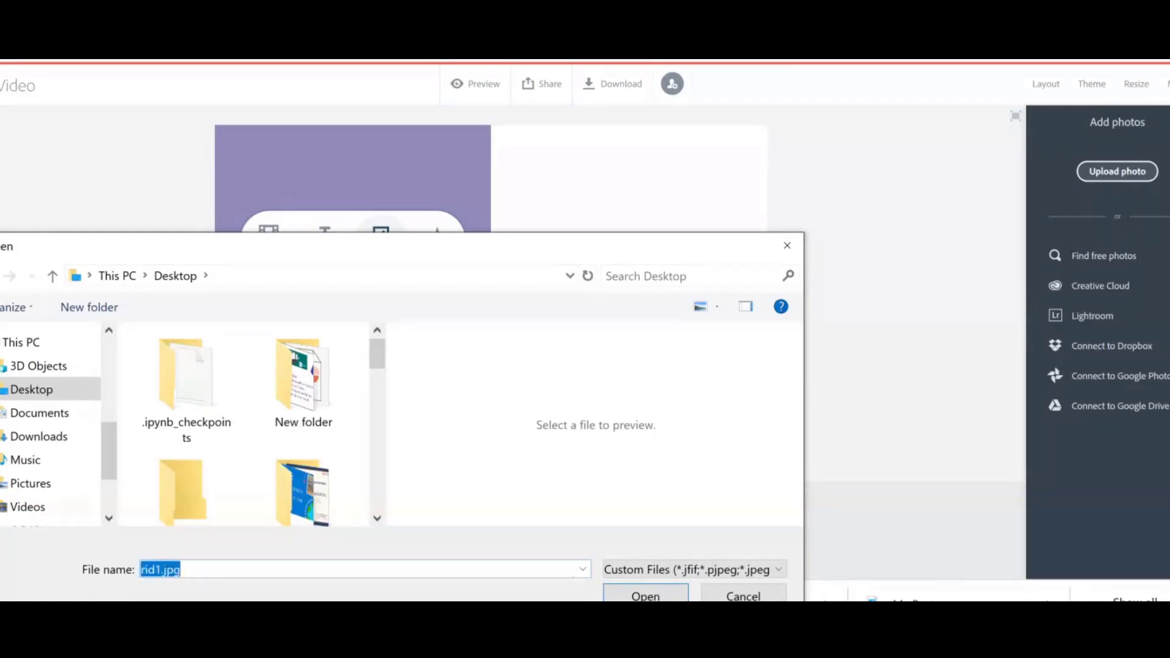
{"action": "left_click", "coordinate": [645, 595]}
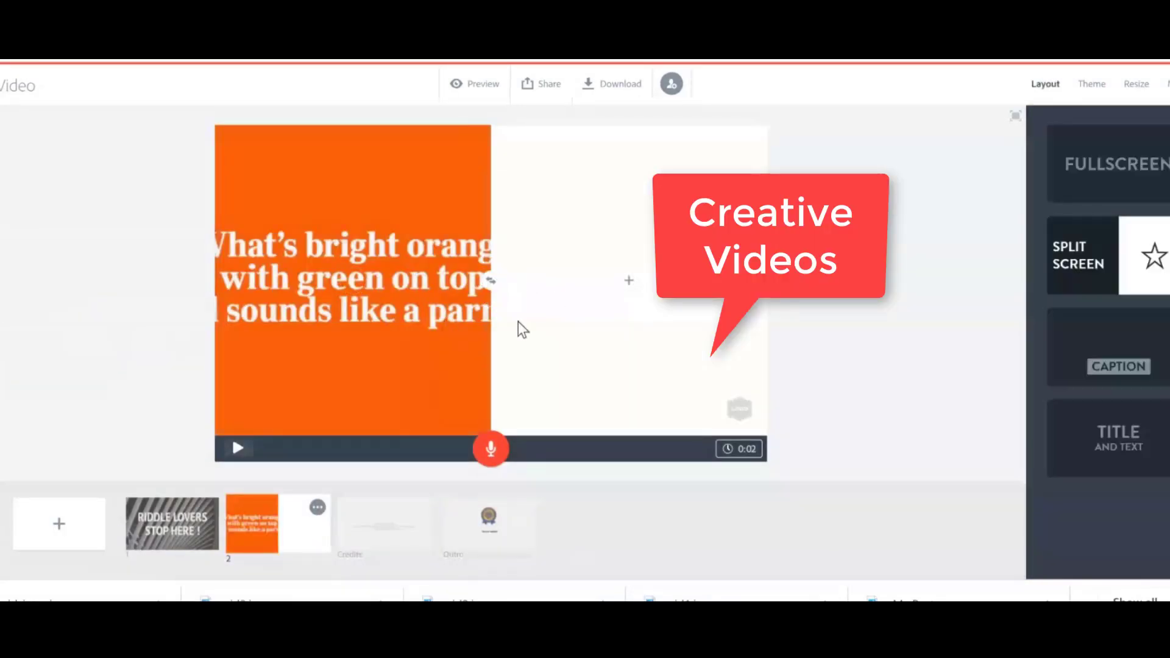
Zoom the riddle image out so the whole question fits inside the left half.
{"action": "left_click", "coordinate": [415, 370]}
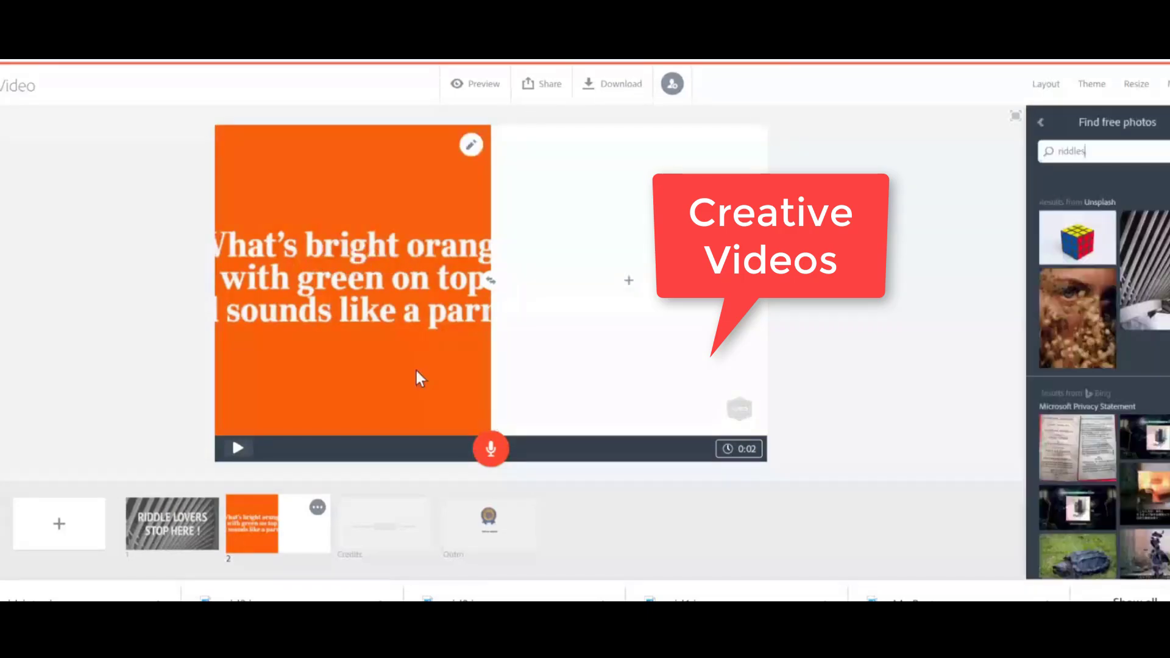
{"action": "left_click", "coordinate": [461, 245]}
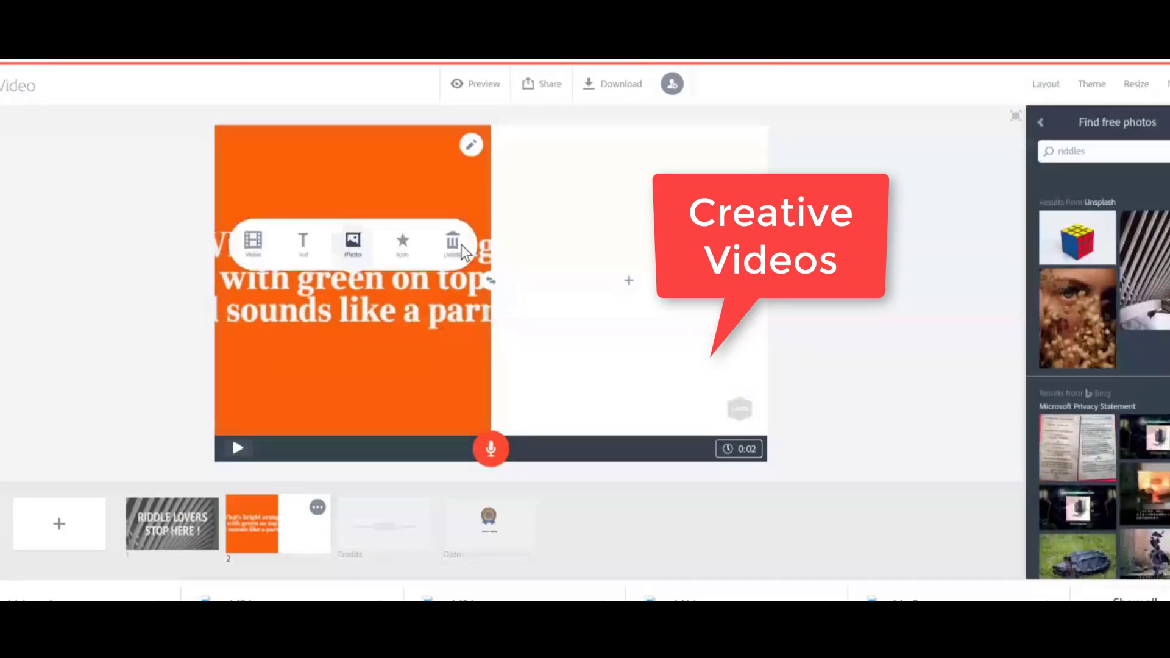
{"action": "left_click", "coordinate": [472, 149]}
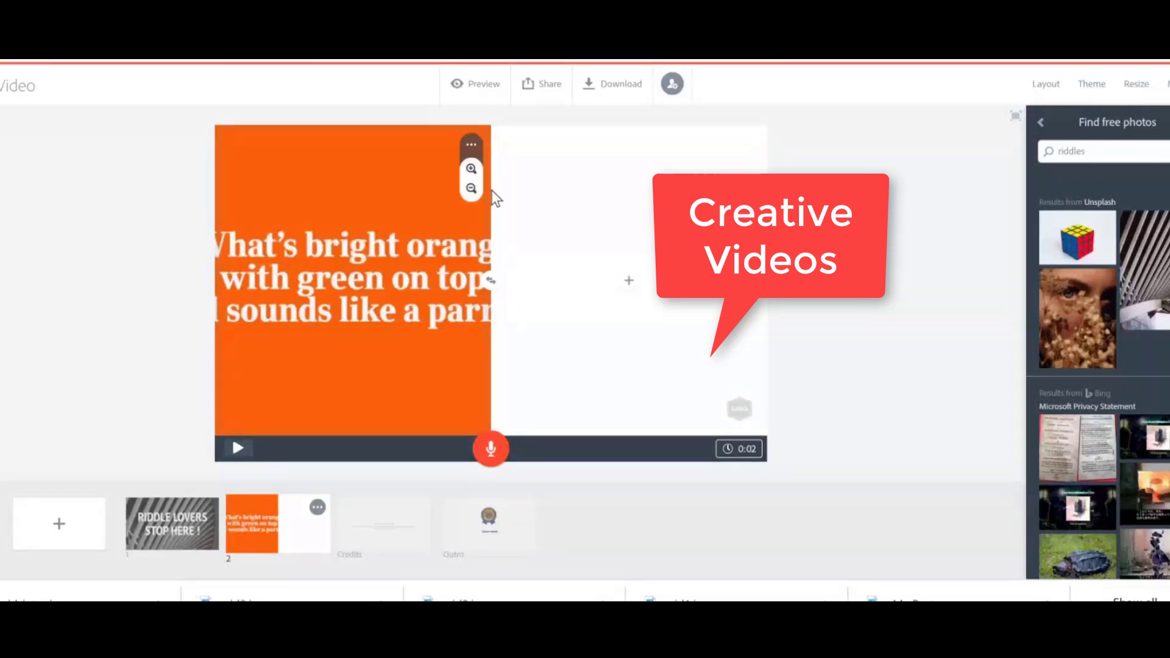
{"action": "left_click", "coordinate": [471, 169]}
{"action": "left_click", "coordinate": [471, 189]}
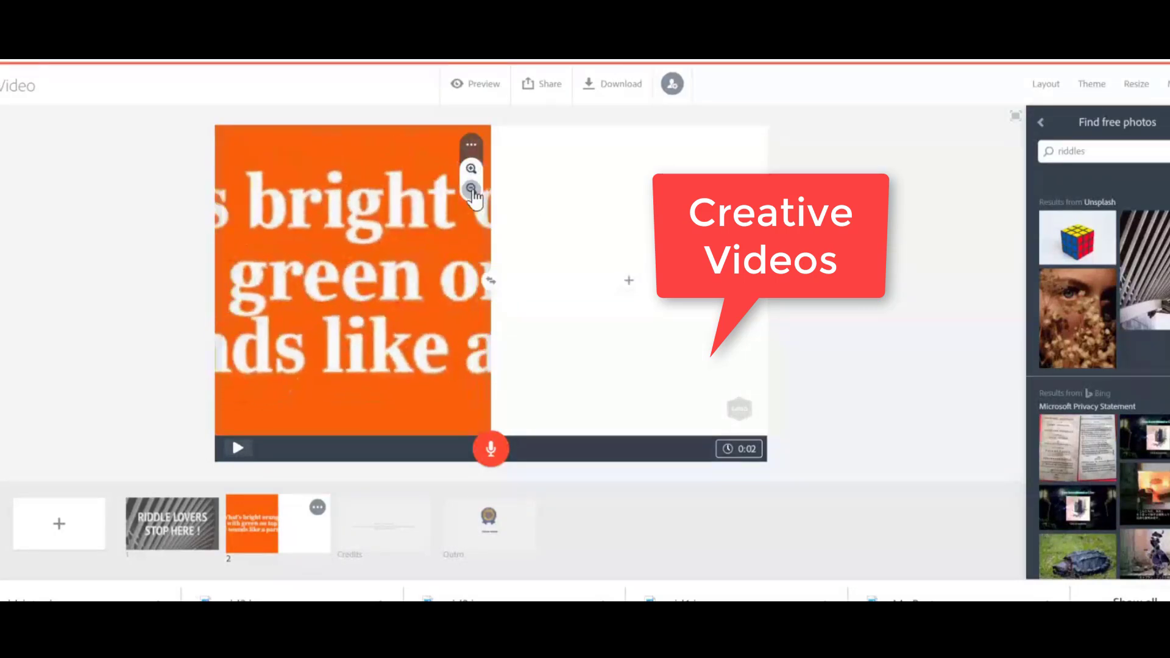
{"action": "left_click", "coordinate": [471, 190]}
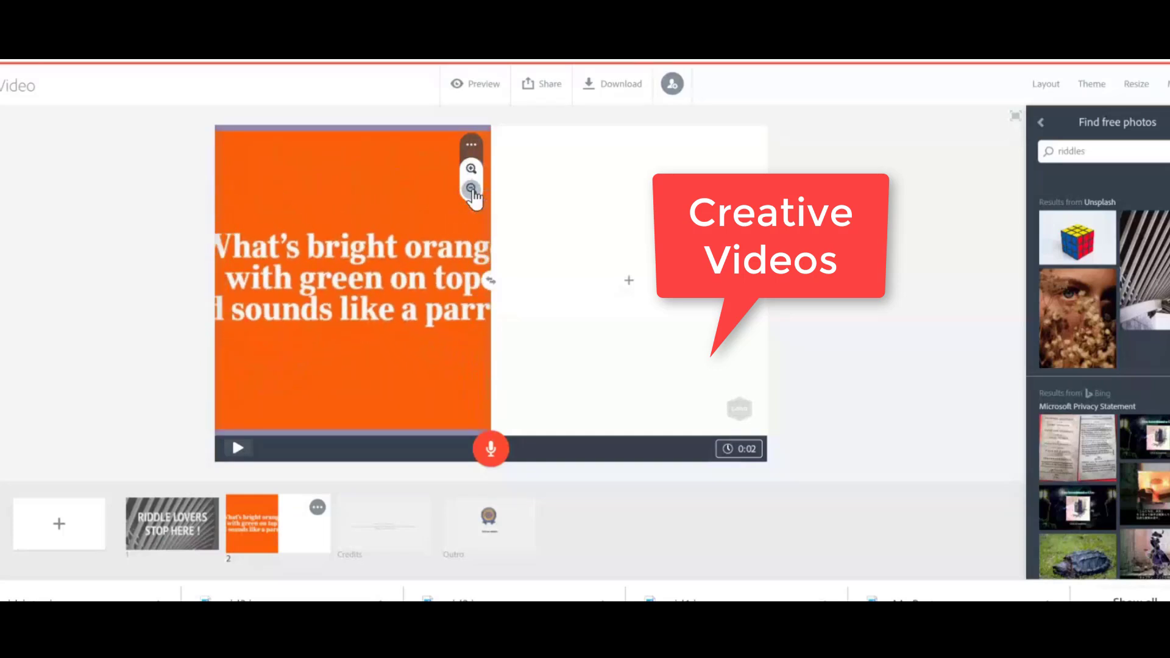
{"action": "left_click", "coordinate": [472, 190]}
{"action": "left_click", "coordinate": [474, 170]}
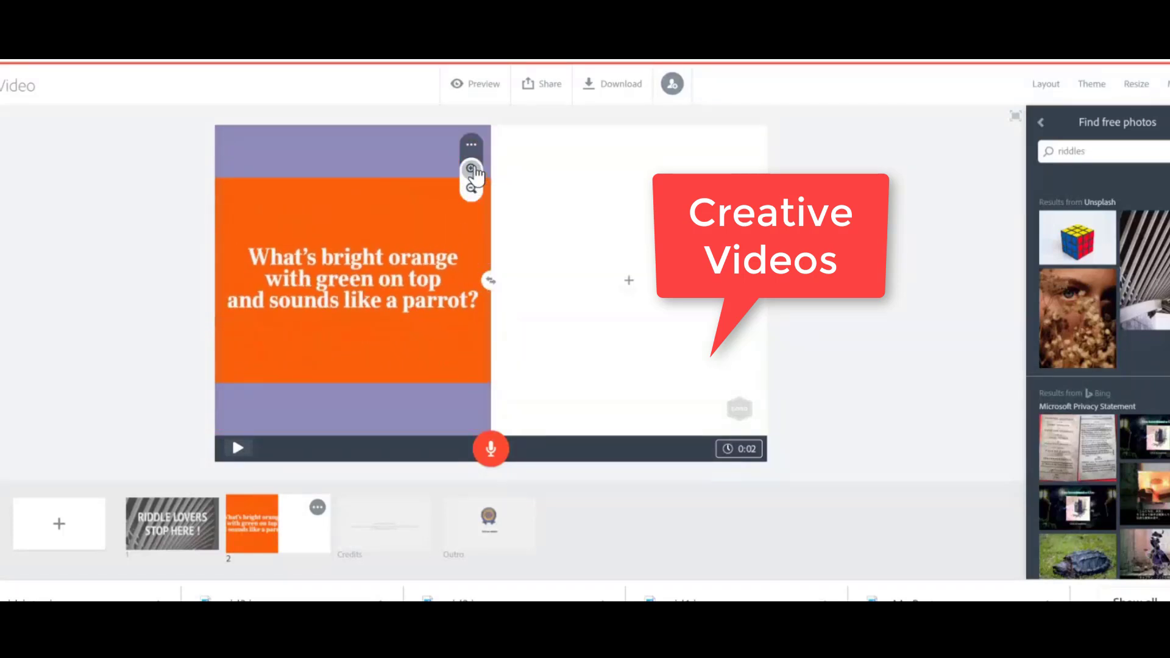
{"action": "left_click", "coordinate": [472, 189]}
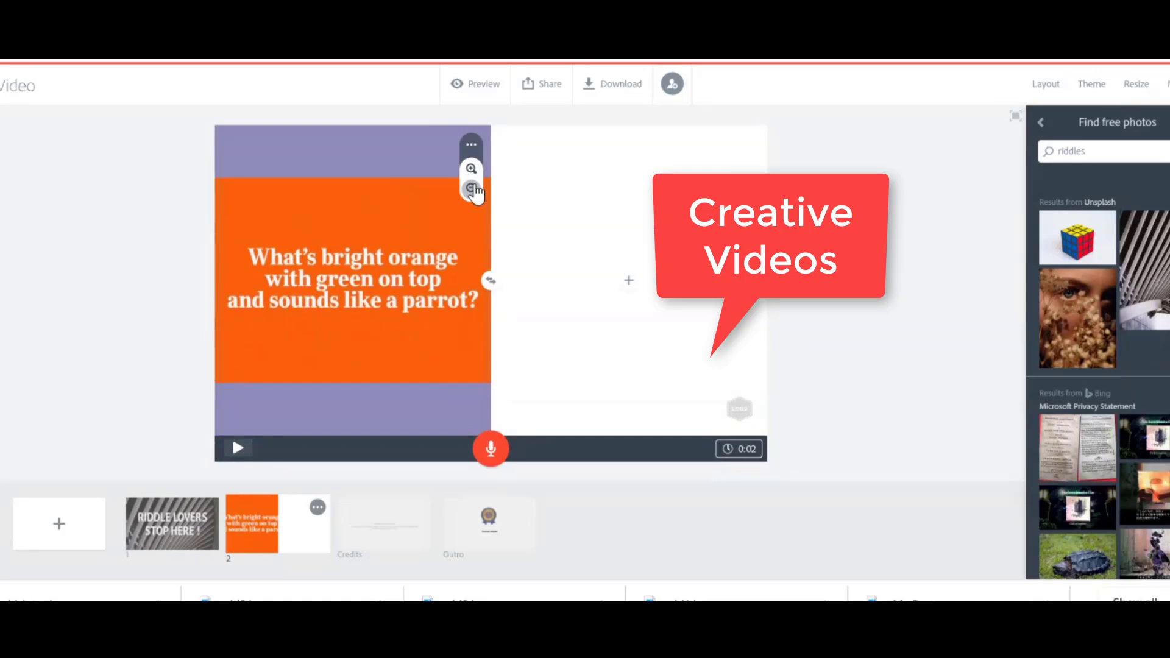
Add the text "Answer it !!" to the right half of the split slide and enlarge its size.
{"action": "left_click", "coordinate": [630, 282]}
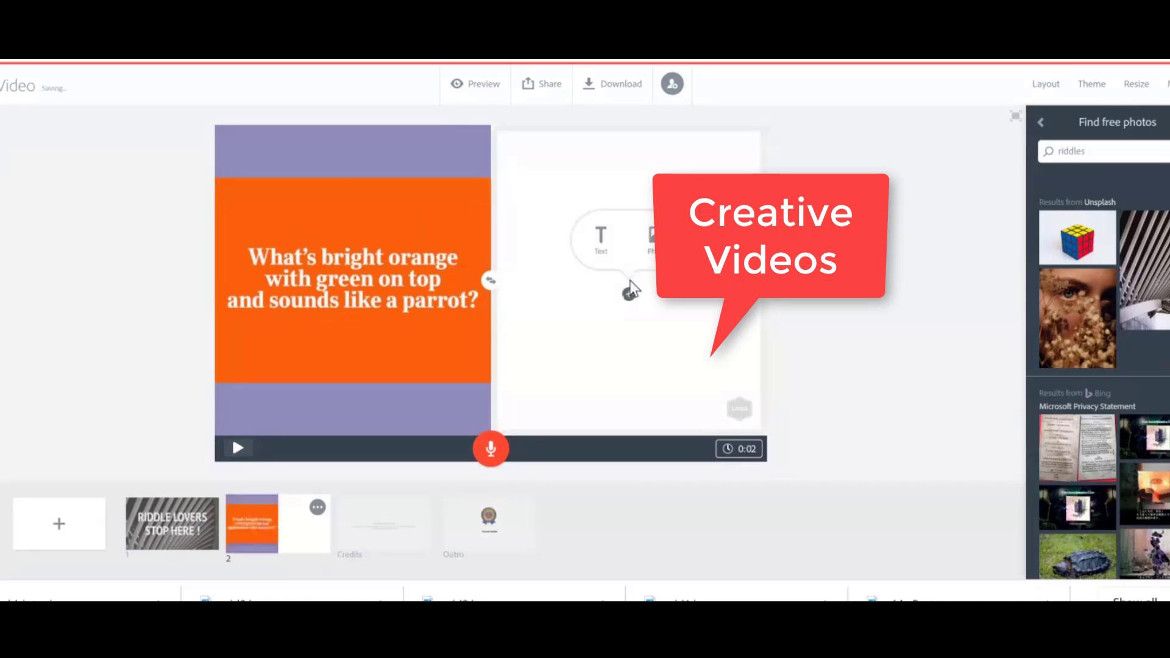
{"action": "left_click", "coordinate": [599, 237]}
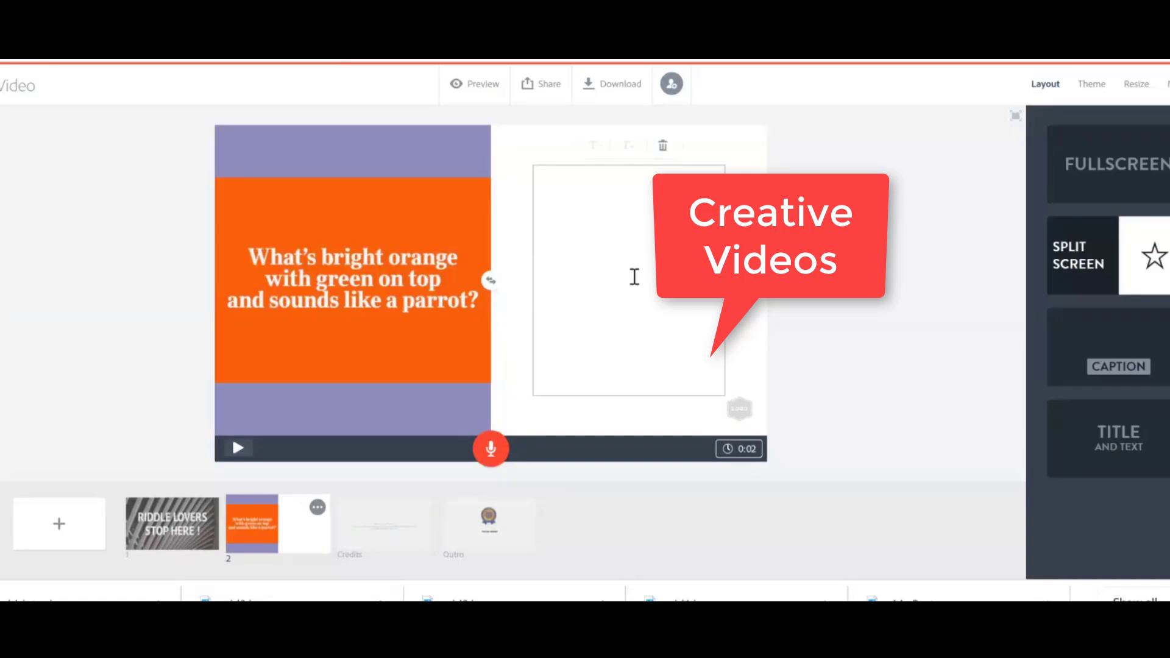
{"action": "type", "text": "aNSWER"}
{"action": "key", "text": "BackSpace"}
{"action": "key", "text": "BackSpace"}
{"action": "key", "text": "BackSpace"}
{"action": "key", "text": "BackSpace"}
{"action": "key", "text": "BackSpace"}
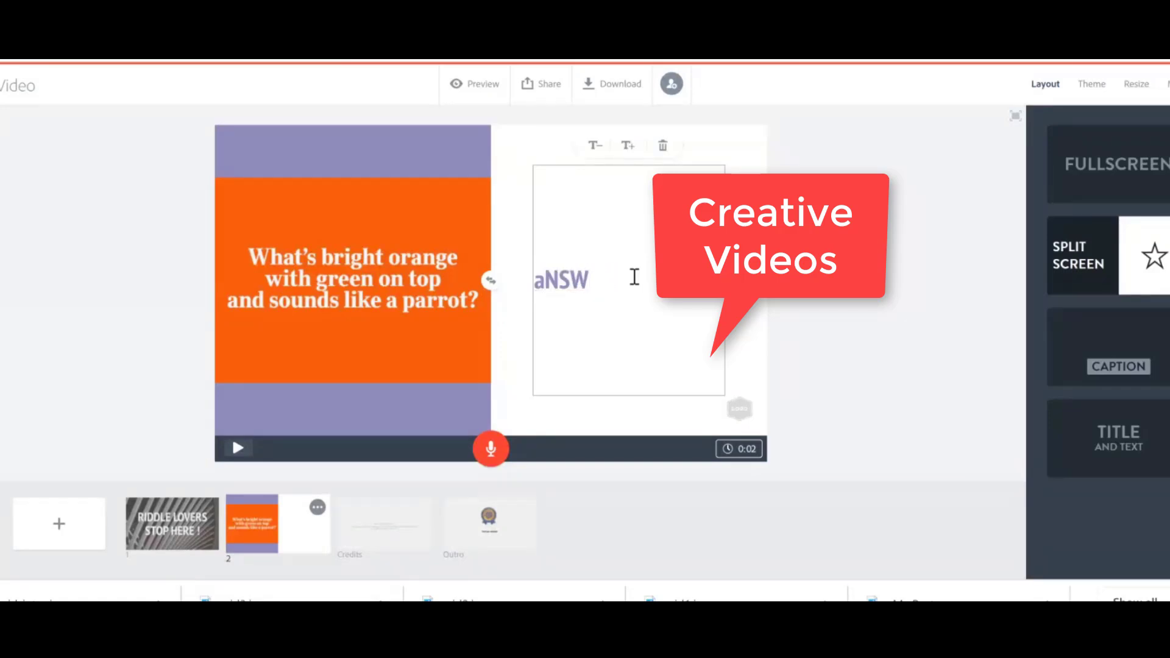
{"action": "key", "text": "BackSpace"}
{"action": "type", "text": "an"}
{"action": "key", "text": "BackSpace"}
{"action": "key", "text": "BackSpace"}
{"action": "type", "text": "aNSE"}
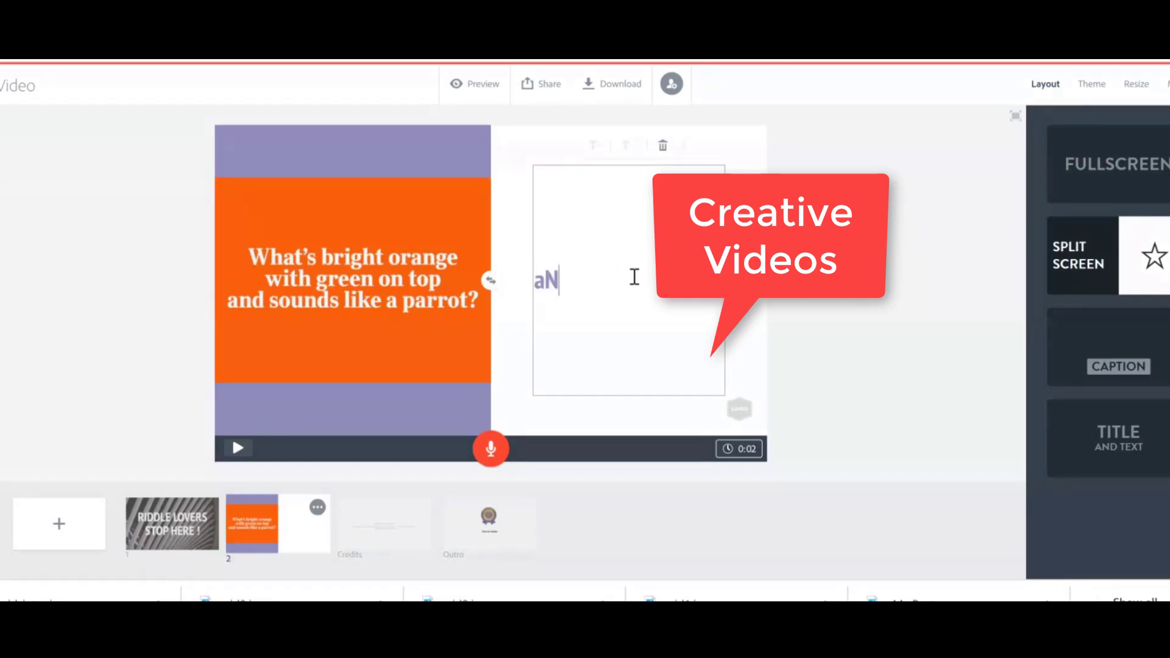
{"action": "key", "text": "BackSpace"}
{"action": "key", "text": "BackSpace"}
{"action": "key", "text": "BackSpace"}
{"action": "key", "text": "BackSpace"}
{"action": "type", "text": "Anse"}
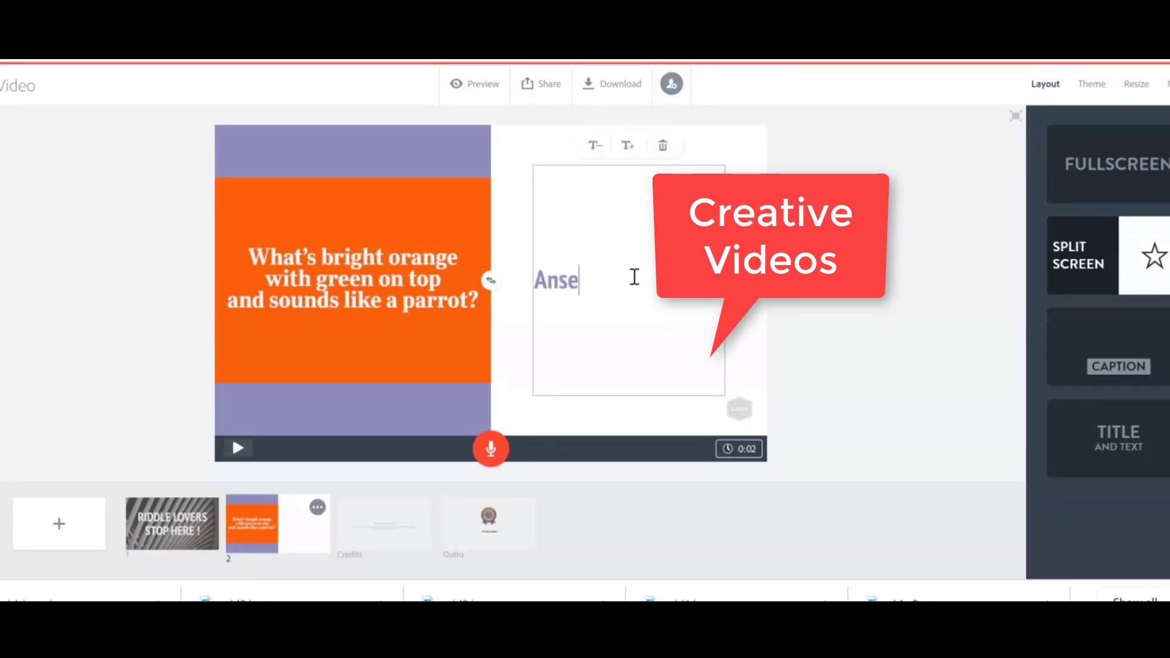
{"action": "key", "text": "BackSpace"}
{"action": "type", "text": "wer it !!"}
{"action": "left_click", "coordinate": [628, 154]}
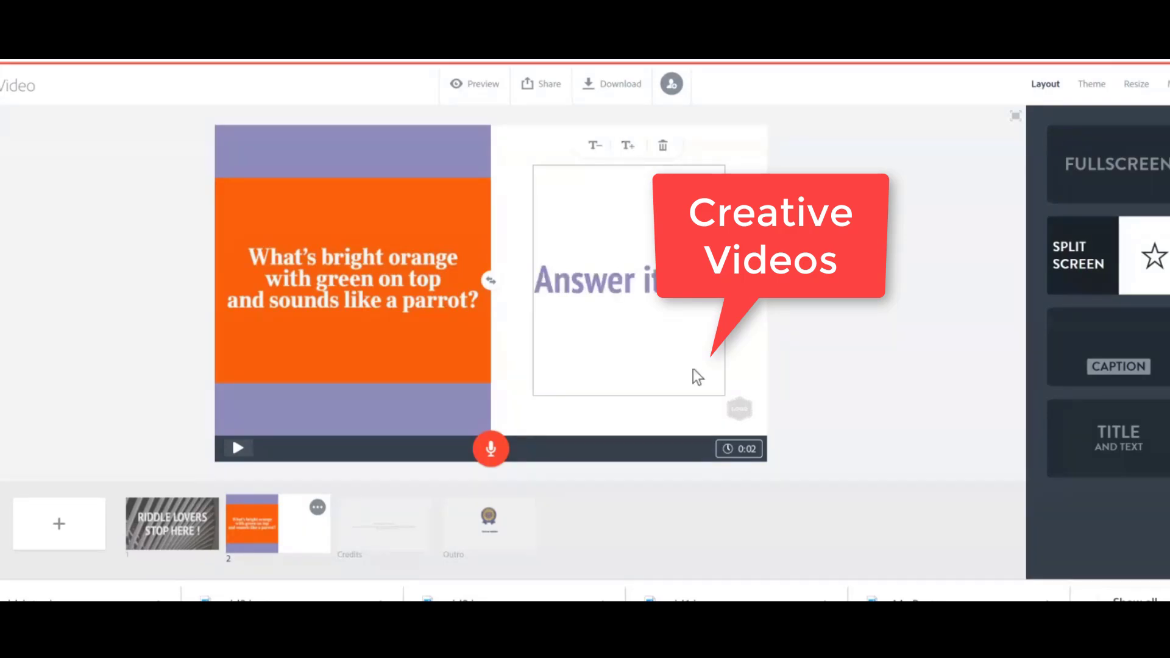
Replace the Credits slide's heading with "Credits :", "Name of the Team" and "......." on three lines.
{"action": "left_click", "coordinate": [390, 531]}
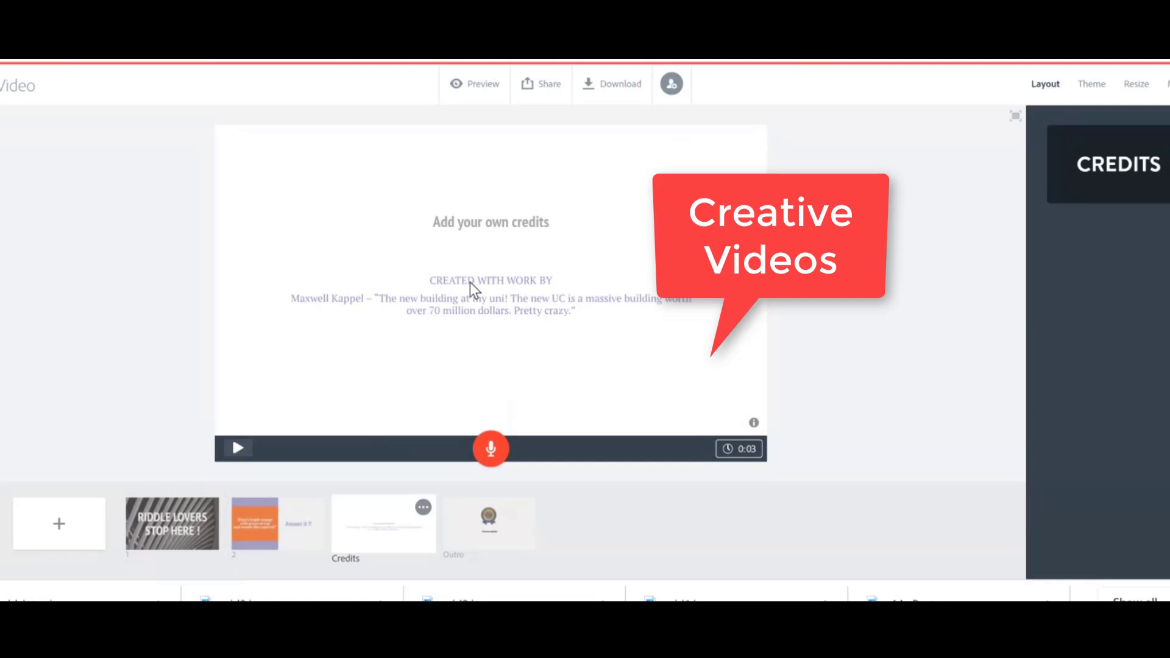
{"action": "left_click", "coordinate": [456, 226]}
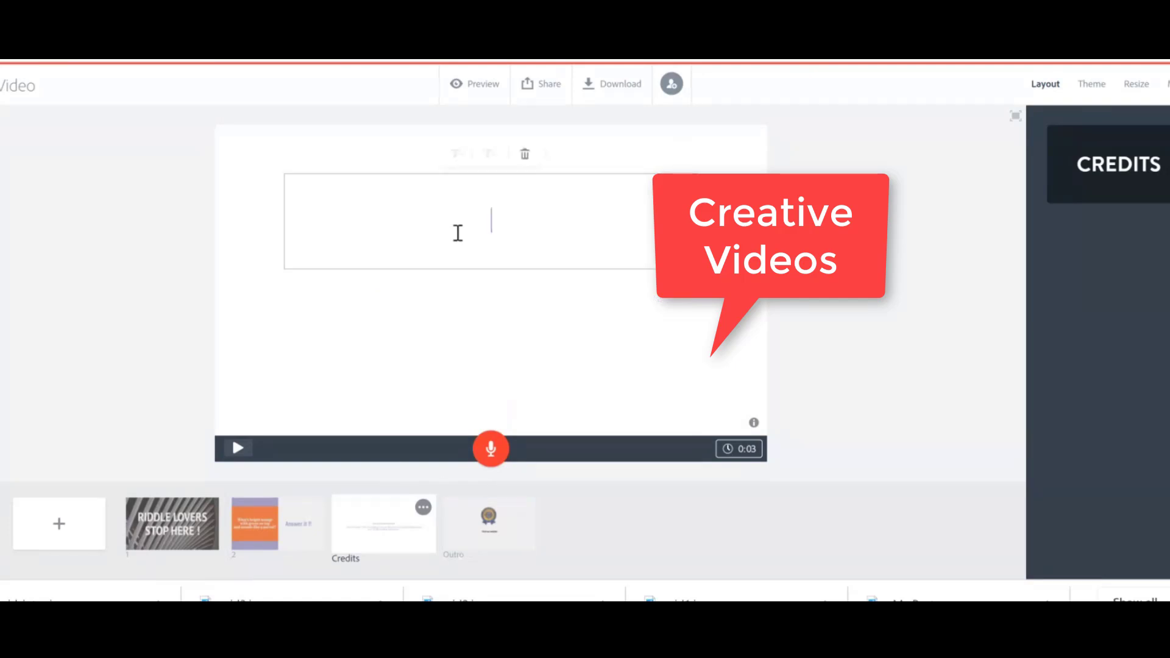
{"action": "type", "text": "Credits :"}
{"action": "key", "text": "Return"}
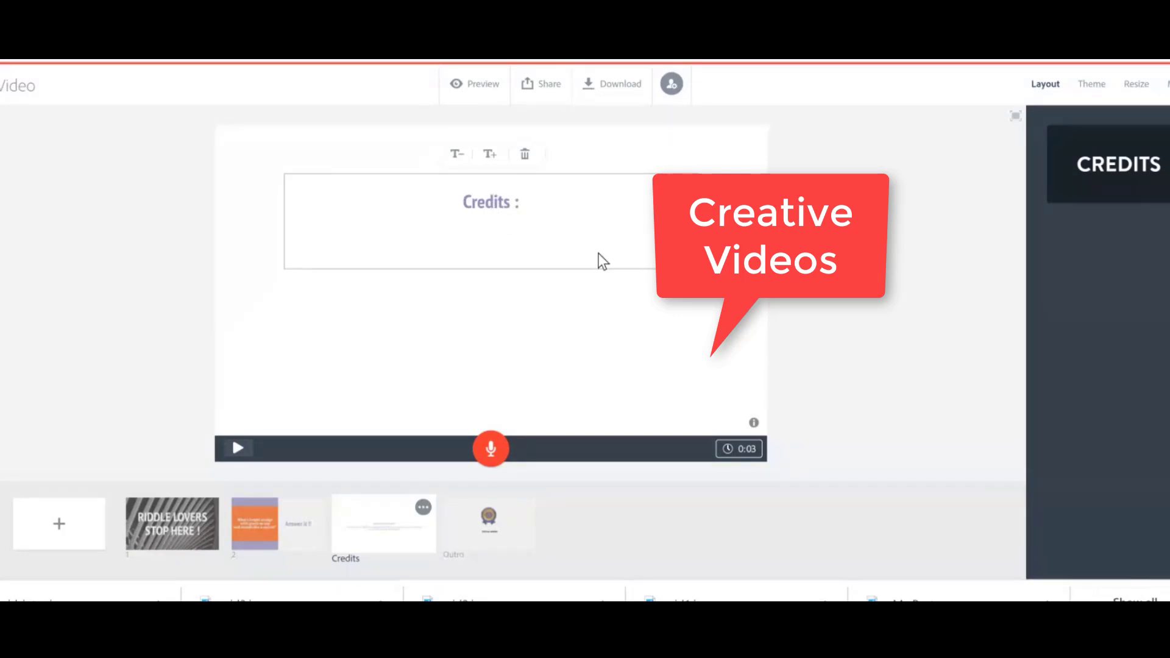
{"action": "type", "text": "M"}
{"action": "key", "text": "BackSpace"}
{"action": "type", "text": "Name of the Team"}
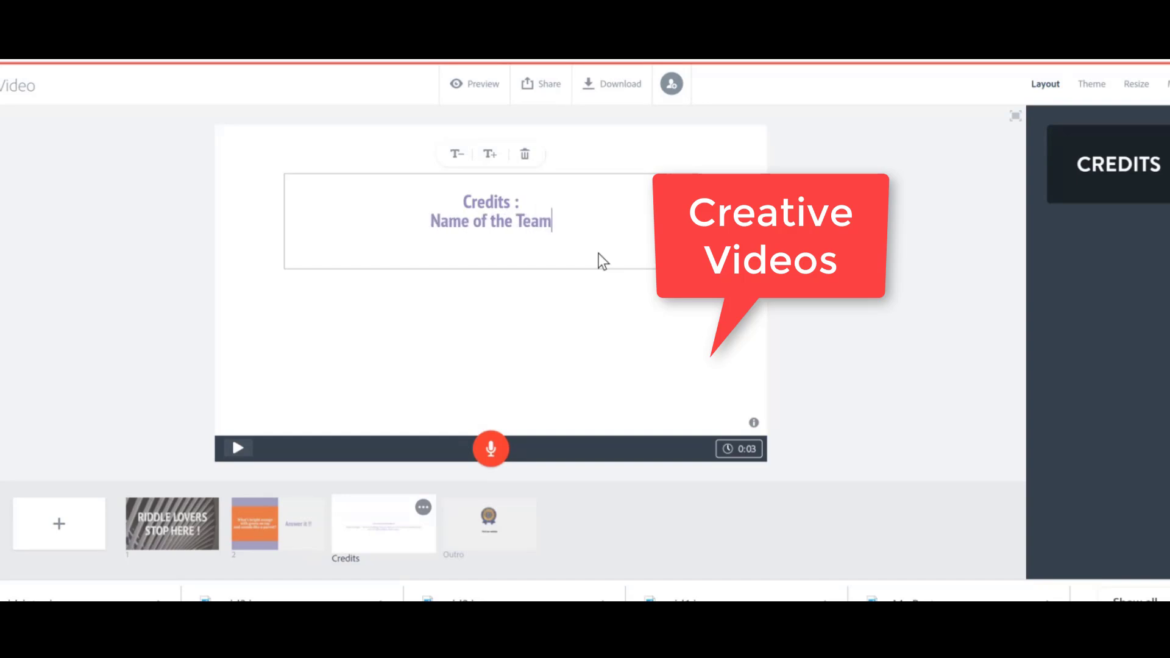
{"action": "key", "text": "Return"}
{"action": "type", "text": "......."}
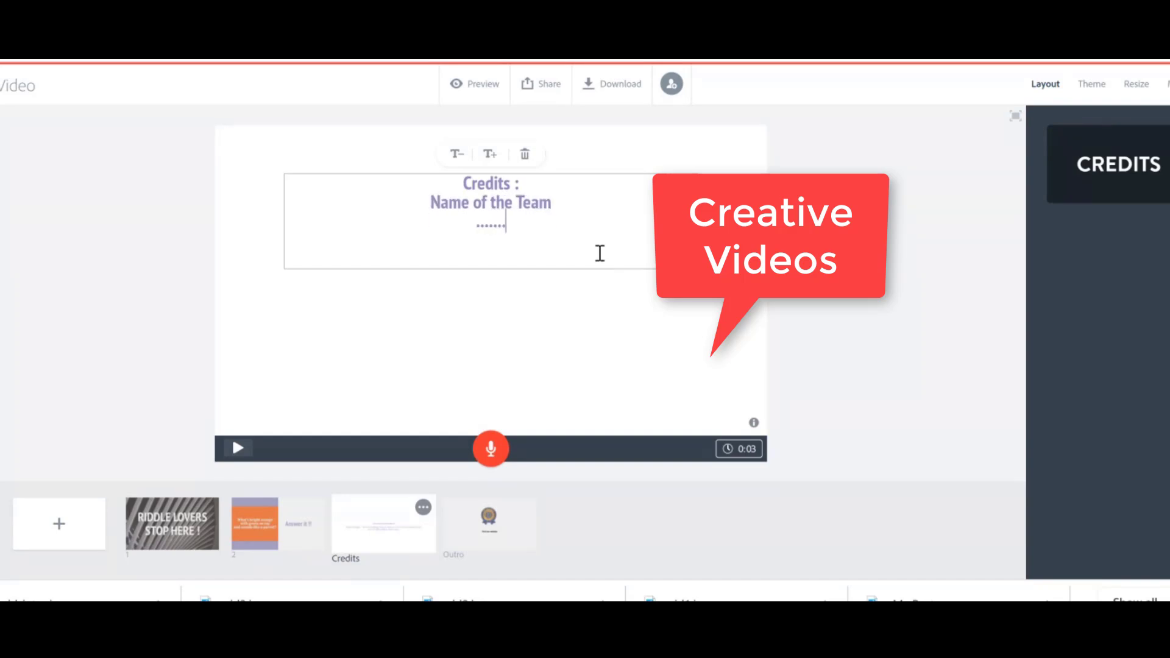
Lengthen the first slide's duration to 10 seconds.
{"action": "left_click", "coordinate": [171, 541]}
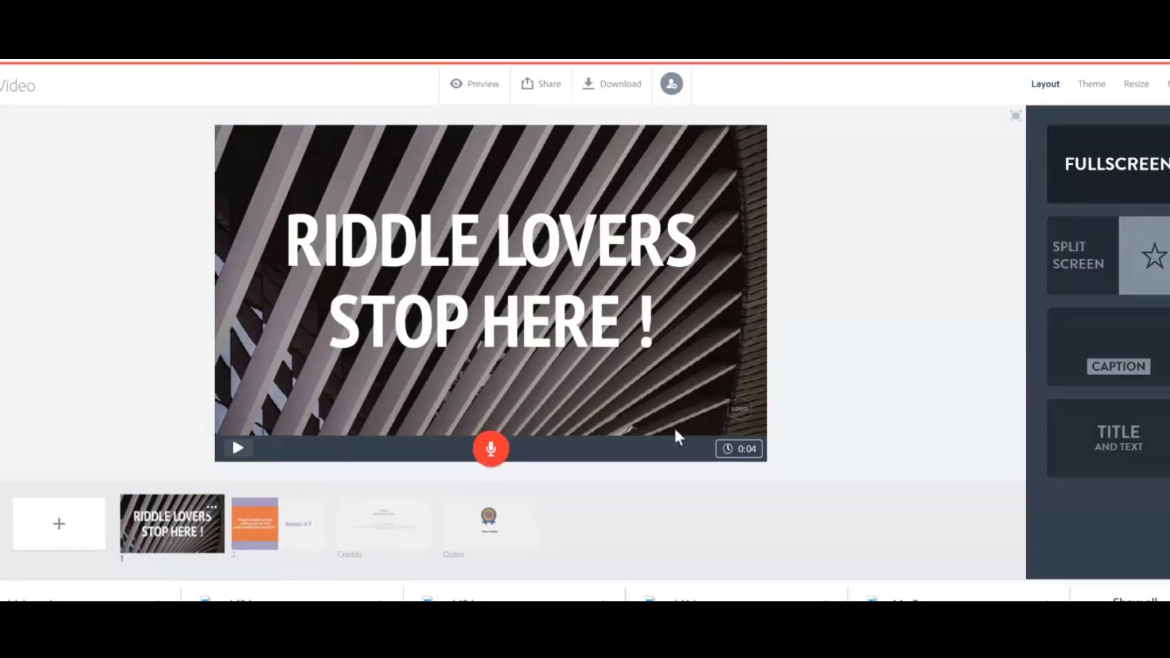
{"action": "left_click", "coordinate": [744, 463]}
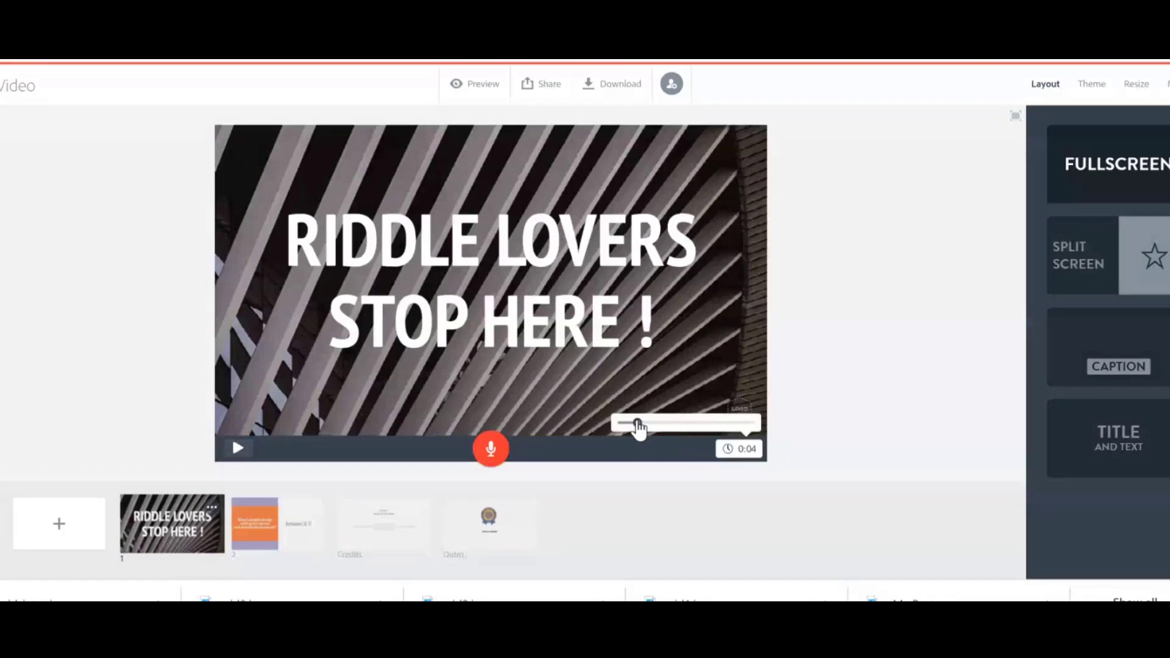
{"action": "left_click_drag", "start_coordinate": [637, 424], "coordinate": [665, 426]}
Lengthen the second riddle slide's duration to 11 seconds.
{"action": "left_click", "coordinate": [172, 527]}
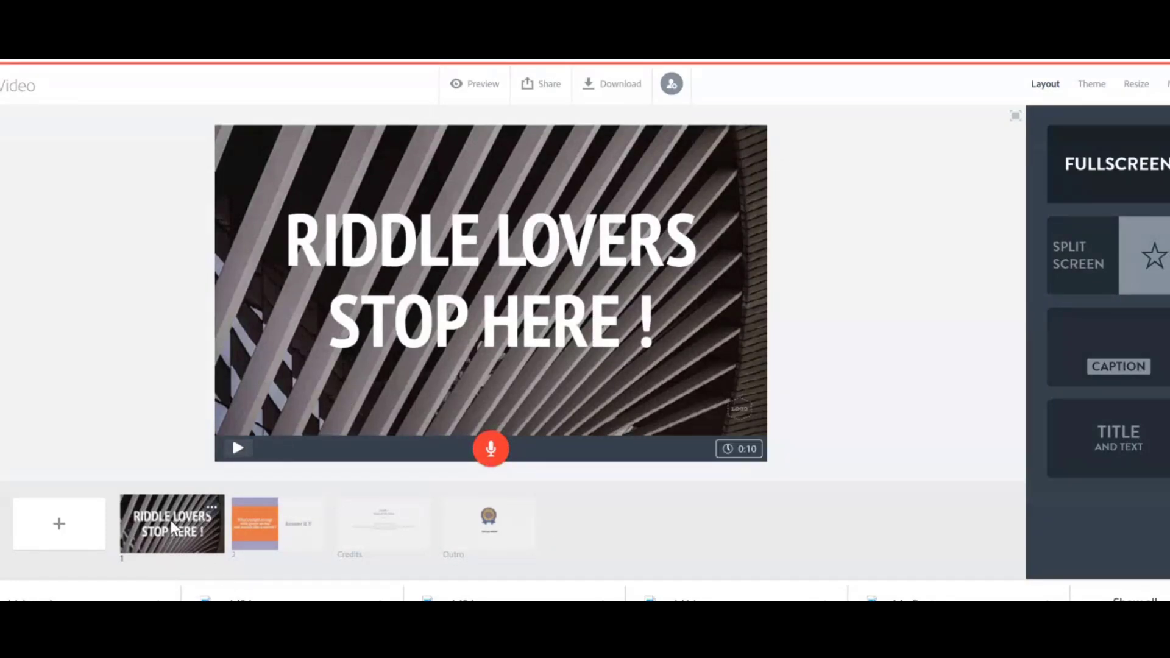
{"action": "left_click", "coordinate": [275, 521]}
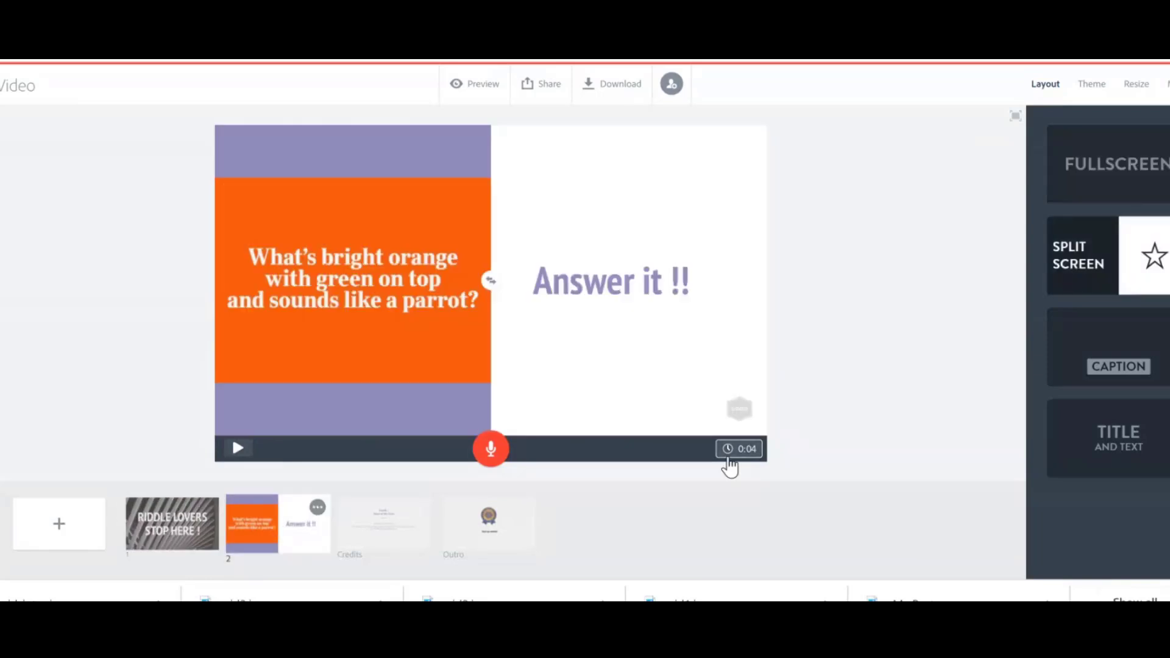
{"action": "left_click", "coordinate": [743, 454]}
{"action": "left_click_drag", "start_coordinate": [629, 423], "coordinate": [668, 430]}
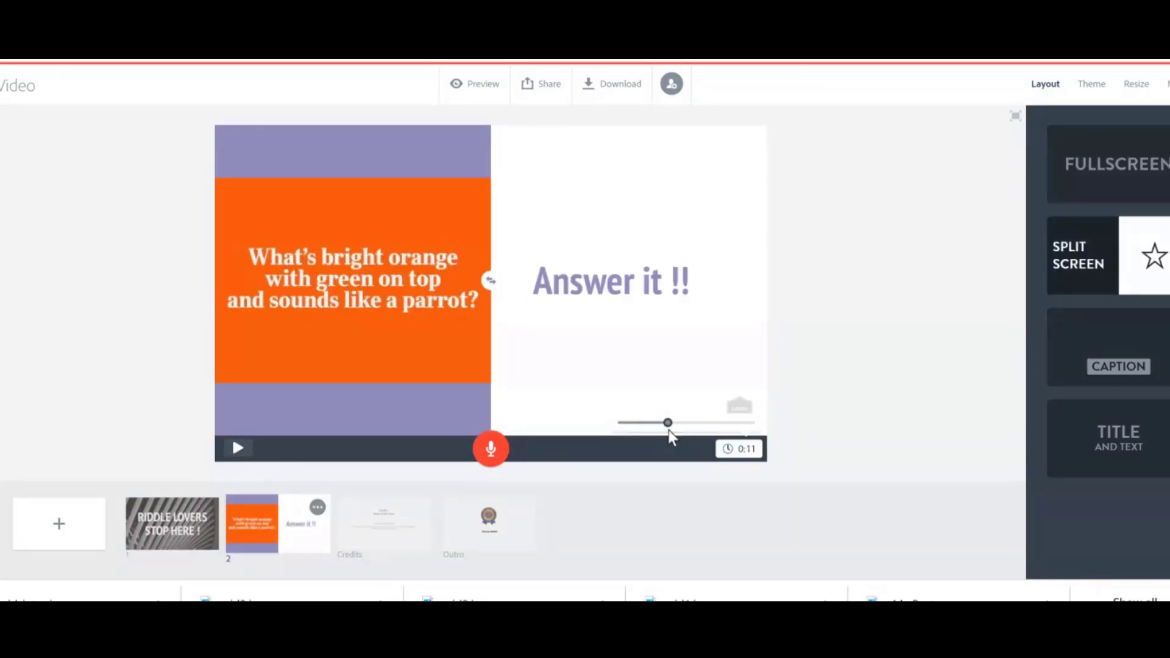
Add a new blank slide after the riddle slide, before the Credits slide.
{"action": "left_click", "coordinate": [375, 540]}
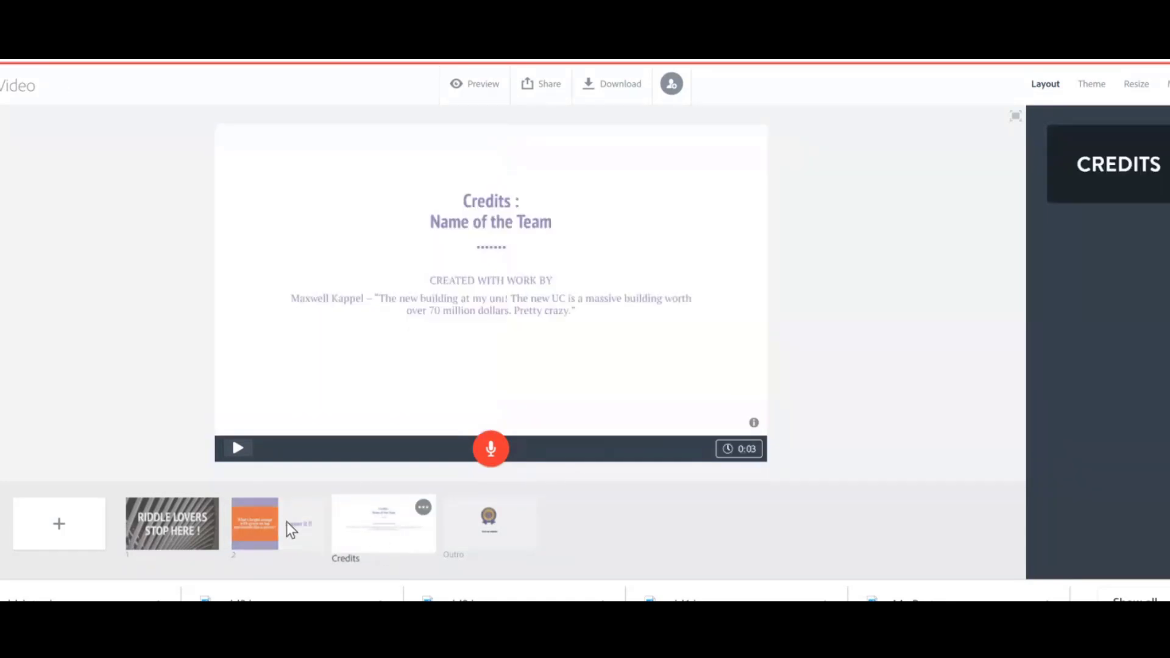
{"action": "left_click", "coordinate": [59, 528]}
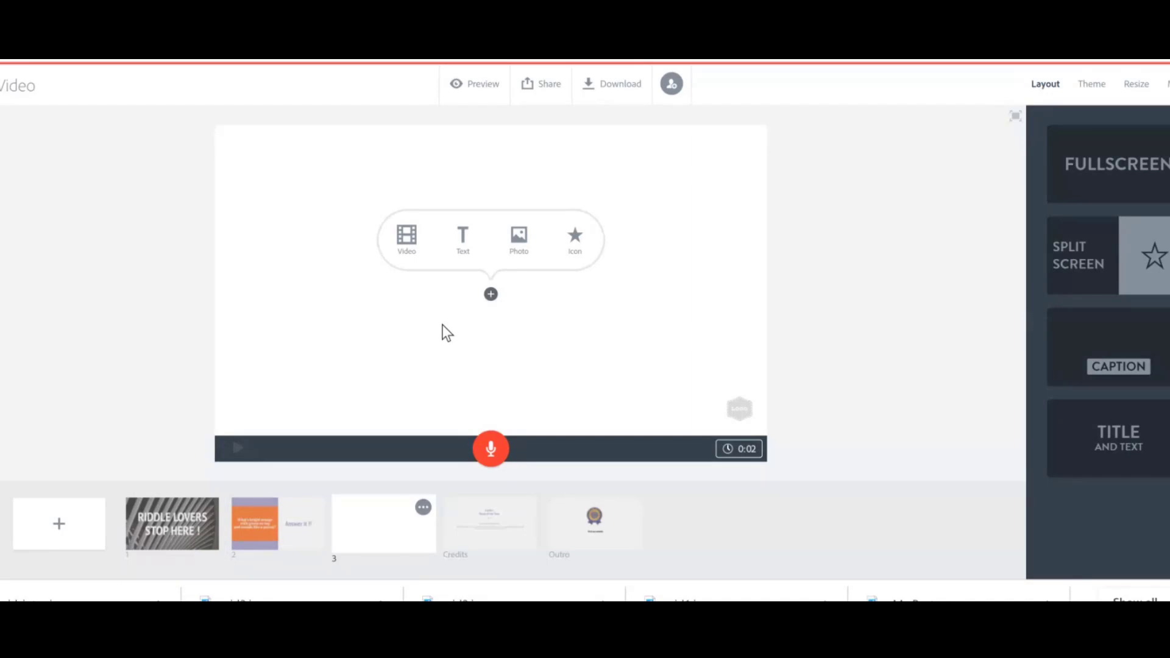
{"action": "left_click", "coordinate": [290, 520]}
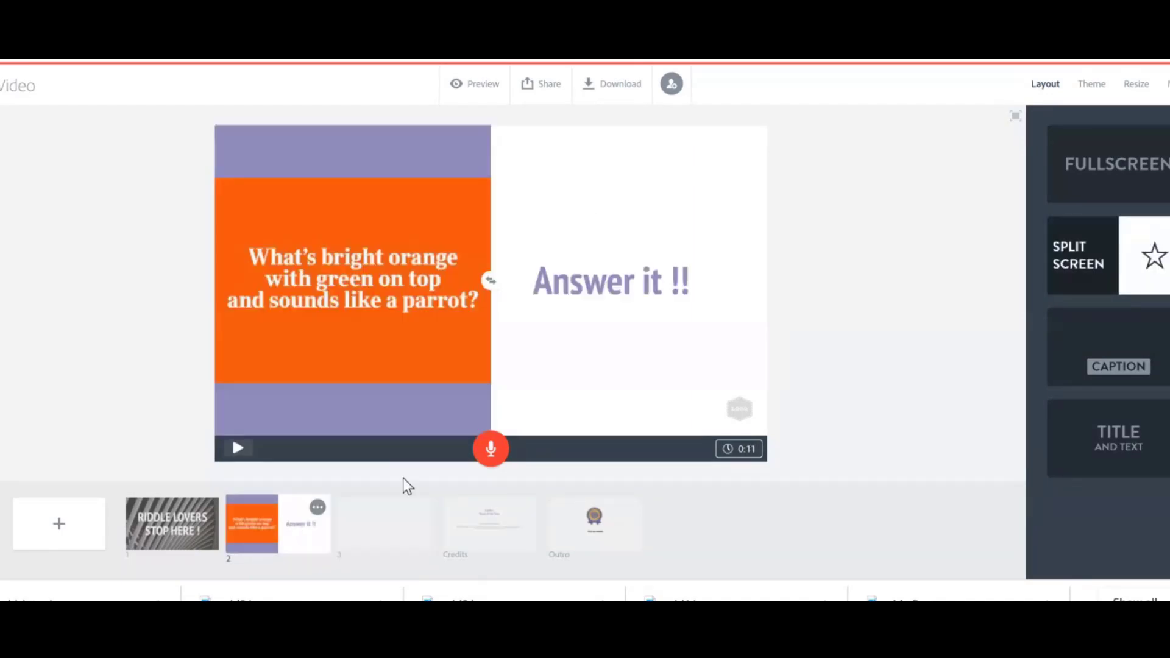
{"action": "left_click", "coordinate": [386, 546]}
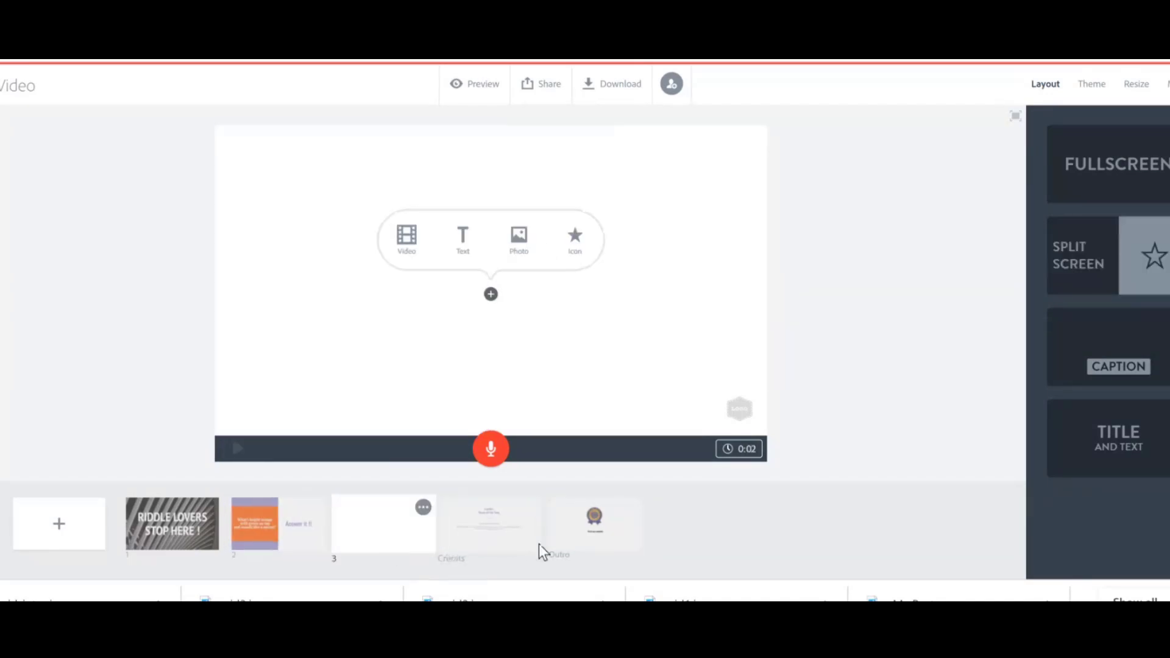
{"action": "left_click", "coordinate": [603, 518]}
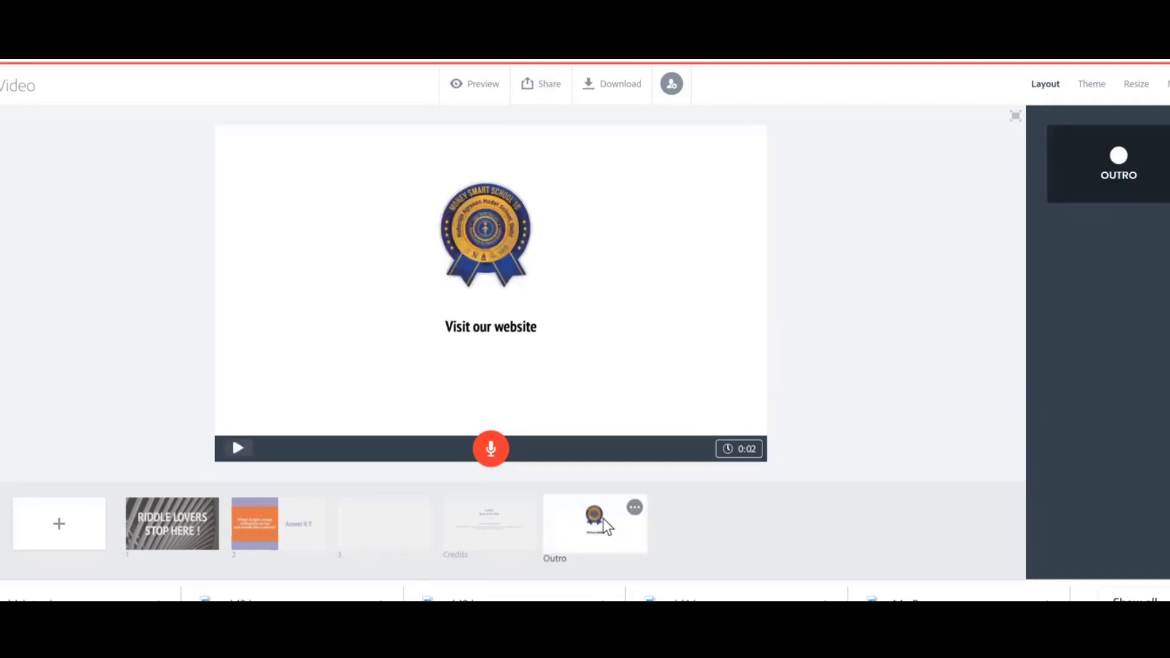
{"action": "double_click", "coordinate": [466, 329]}
{"action": "left_click", "coordinate": [579, 326]}
{"action": "key", "text": "ctrl+a"}
{"action": "type", "text": "agras"}
{"action": "type", "text": "nmodel"}
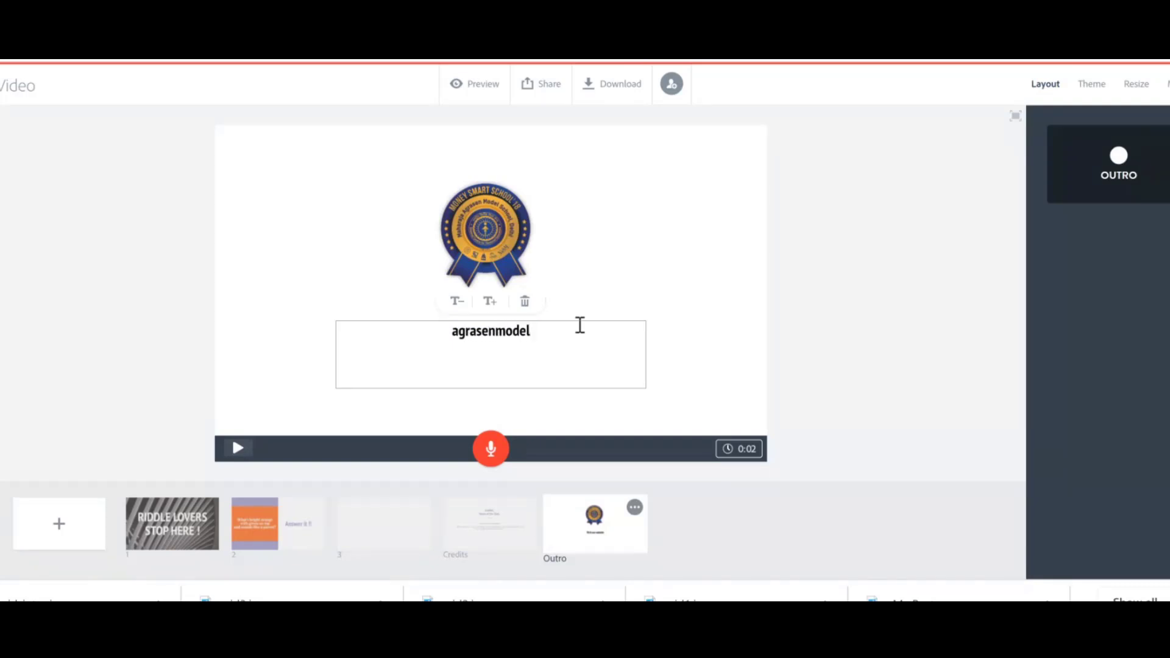
{"action": "key", "text": "BackSpace"}
{"action": "key", "text": "BackSpace"}
{"action": "key", "text": "BackSpace"}
{"action": "key", "text": "BackSpace"}
{"action": "key", "text": "BackSpace"}
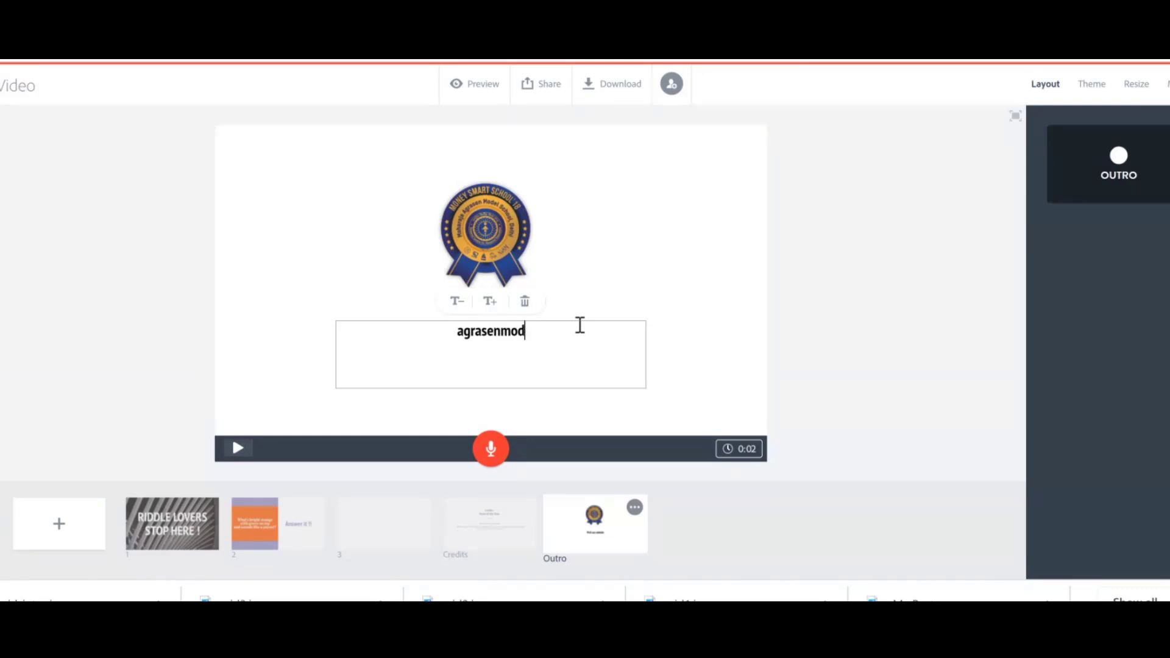
{"action": "type", "text": "school.com"}
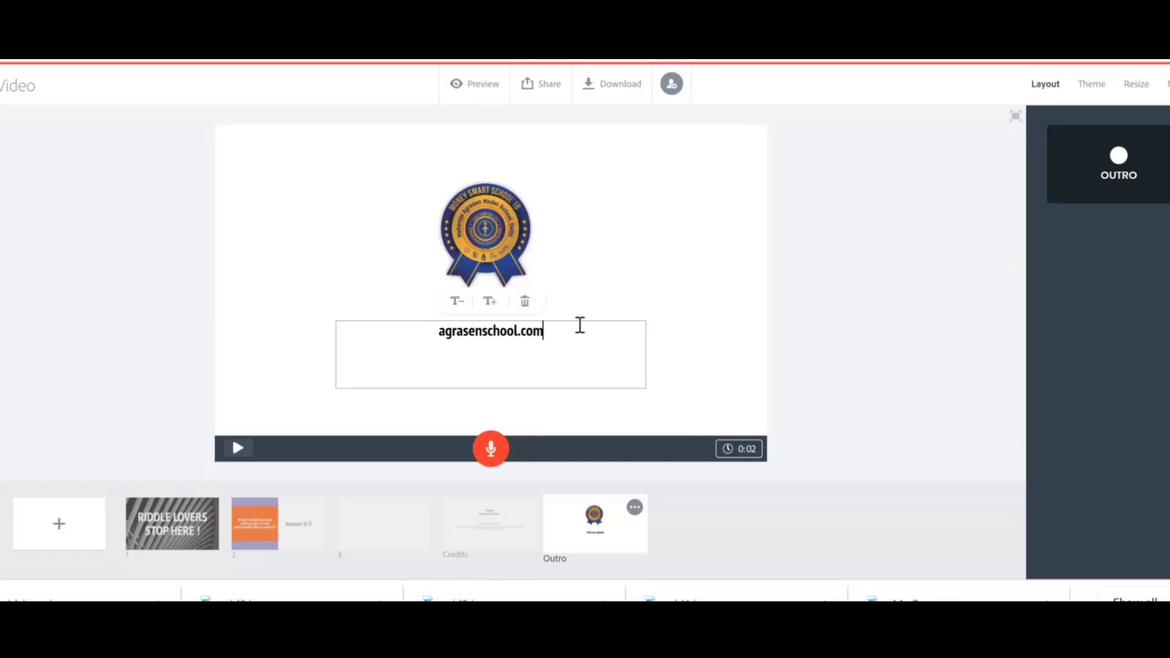
{"action": "key", "text": "Home"}
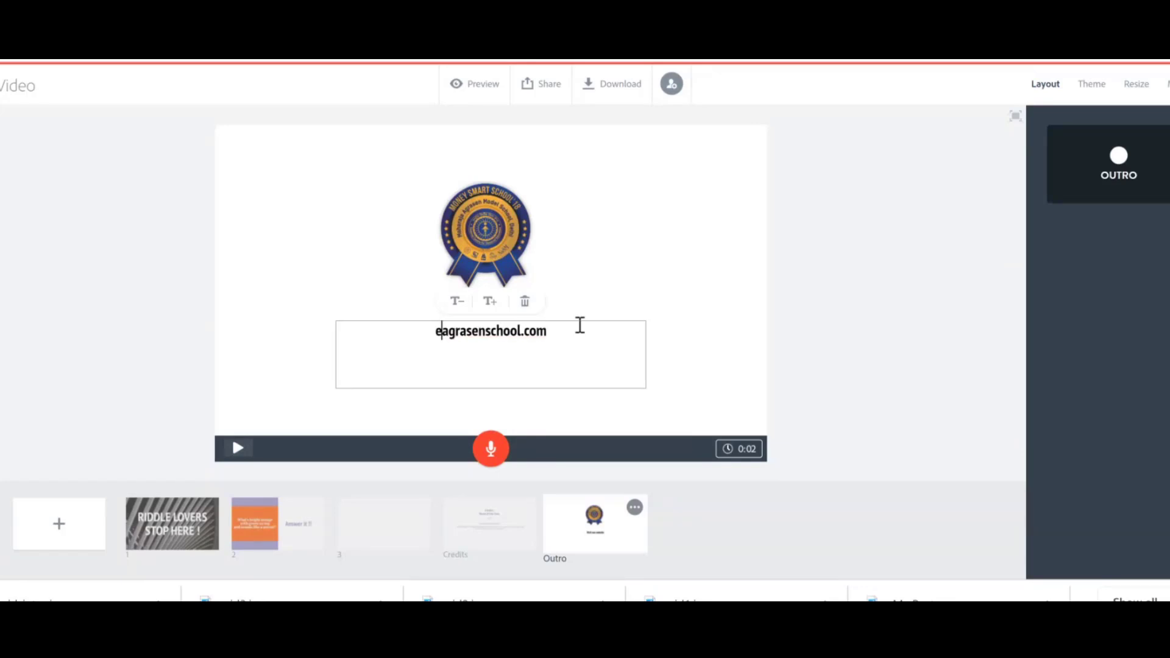
{"action": "type", "text": "www."}
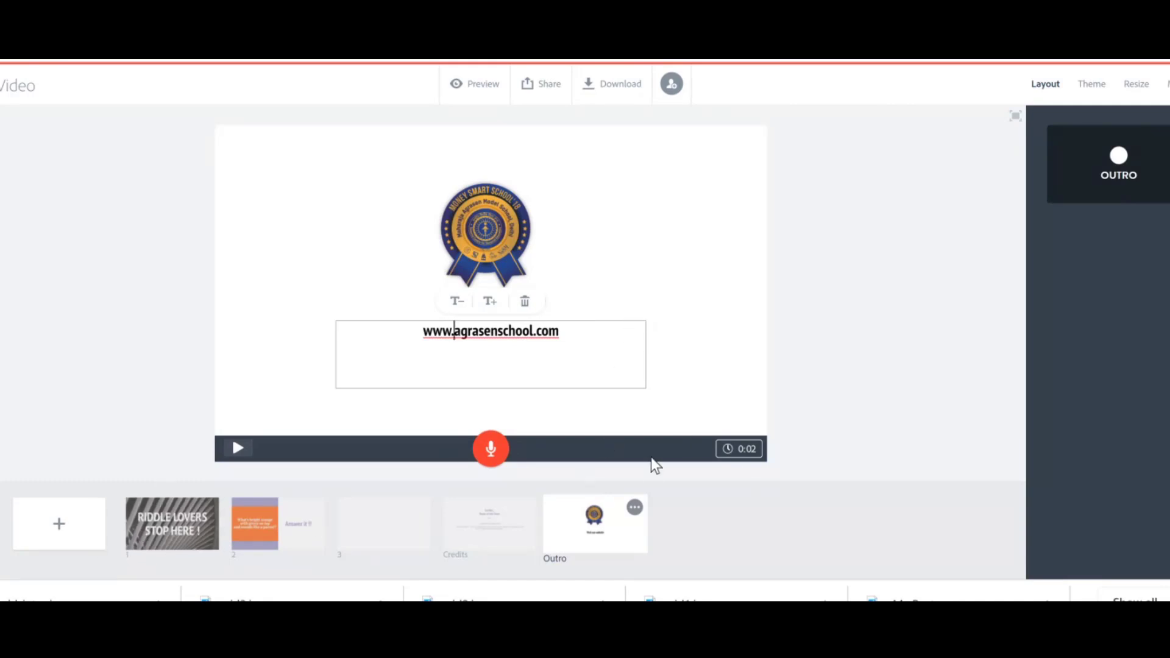
Record a voice-over for the first slide, allowing microphone access, and play it back.
{"action": "left_click", "coordinate": [158, 522]}
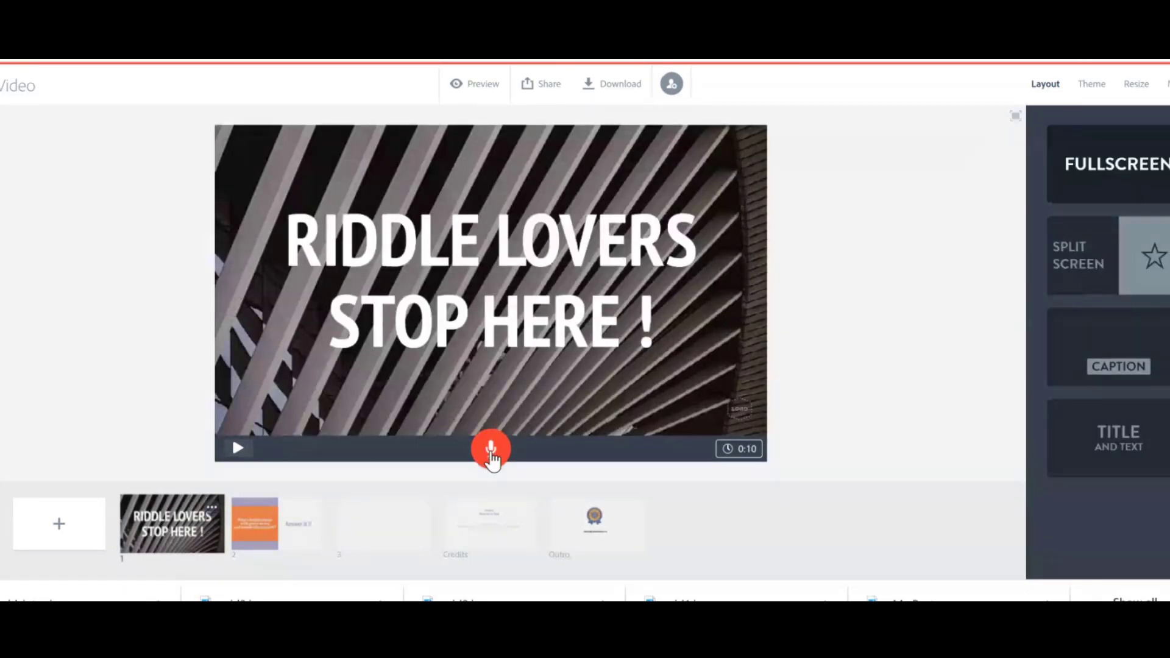
{"action": "left_click", "coordinate": [490, 451]}
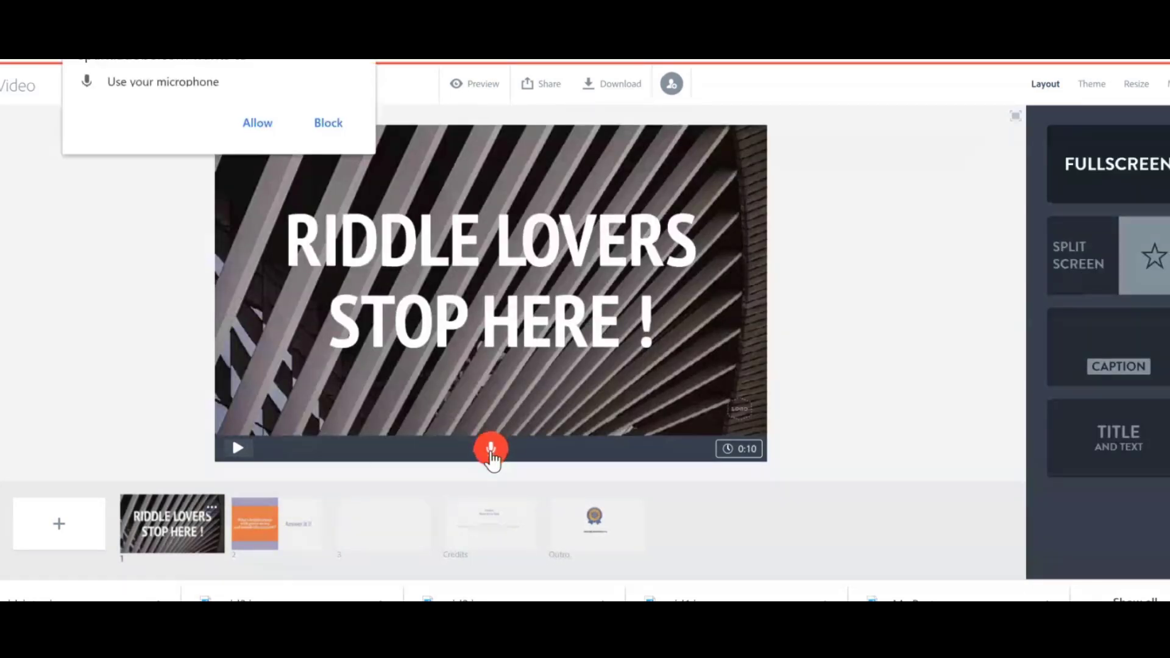
{"action": "left_click", "coordinate": [256, 124]}
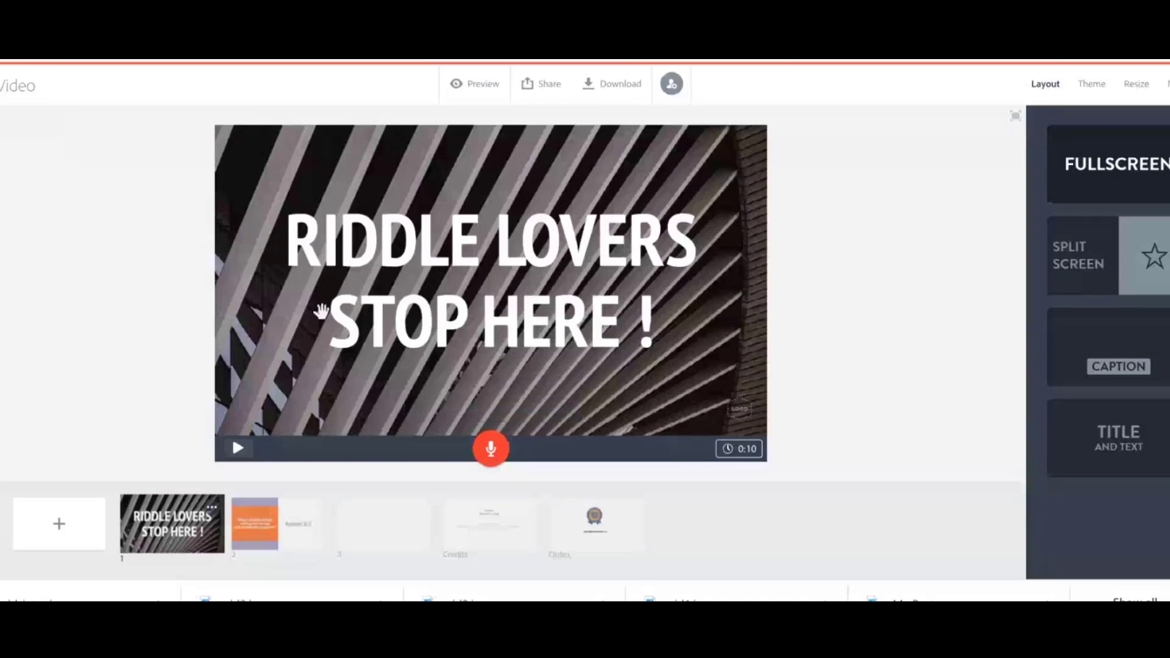
{"action": "left_click", "coordinate": [486, 452]}
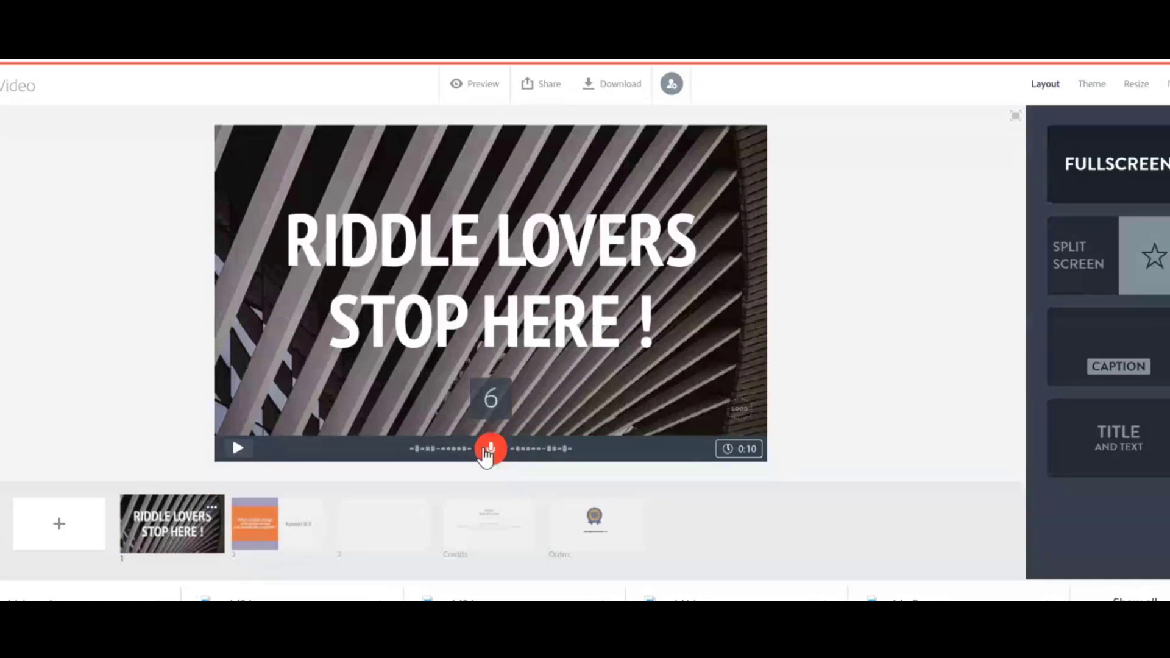
{"action": "left_click", "coordinate": [491, 449]}
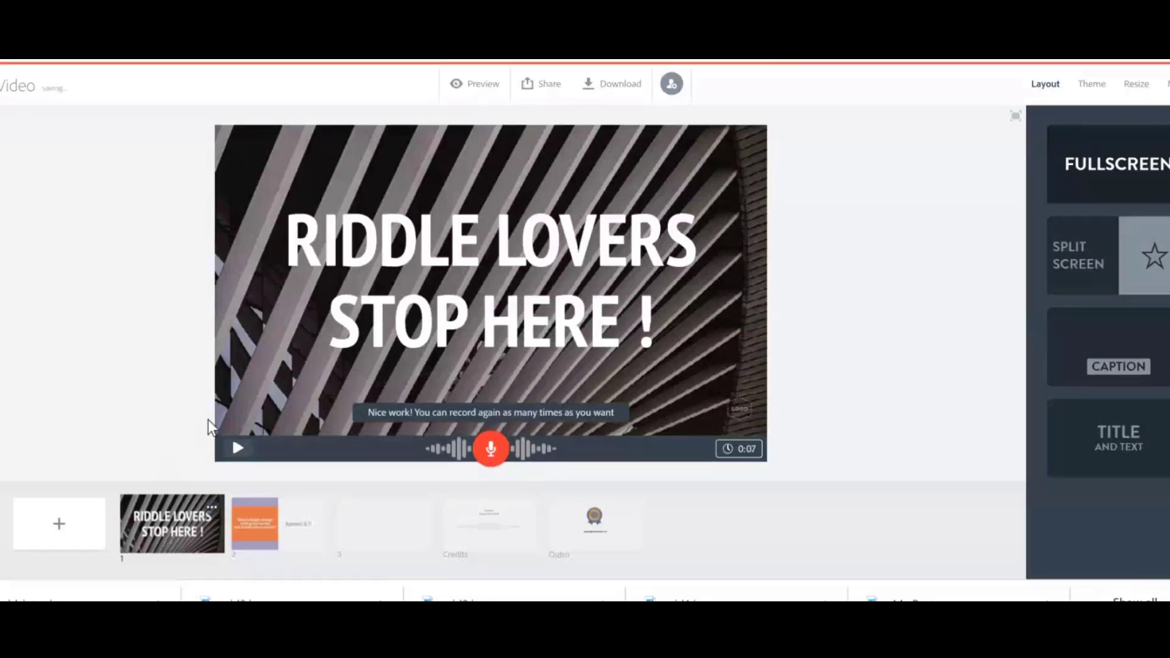
{"action": "left_click", "coordinate": [241, 454]}
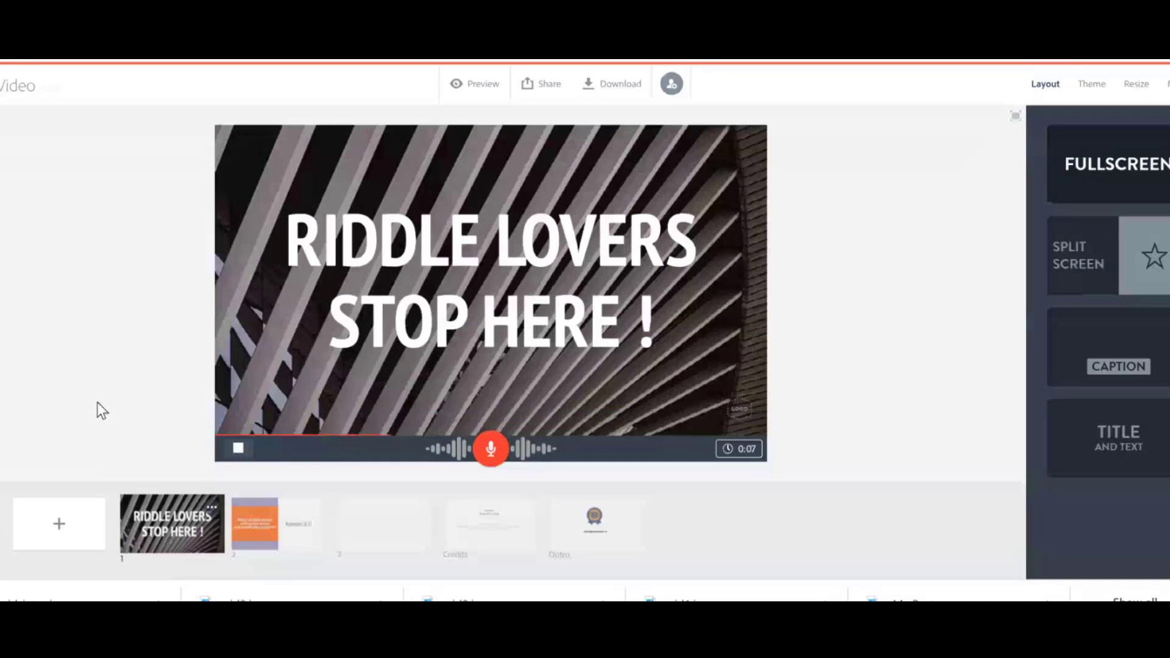
{"action": "left_click", "coordinate": [239, 450]}
{"action": "mouse_move", "coordinate": [748, 636]}
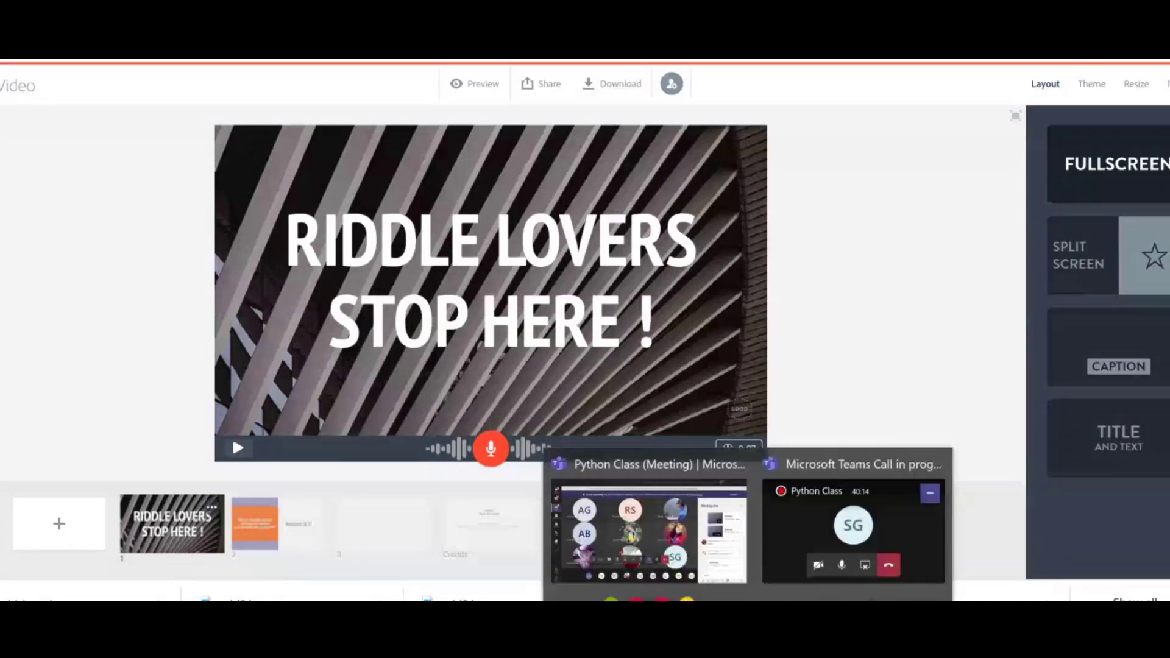
{"action": "left_click", "coordinate": [803, 519]}
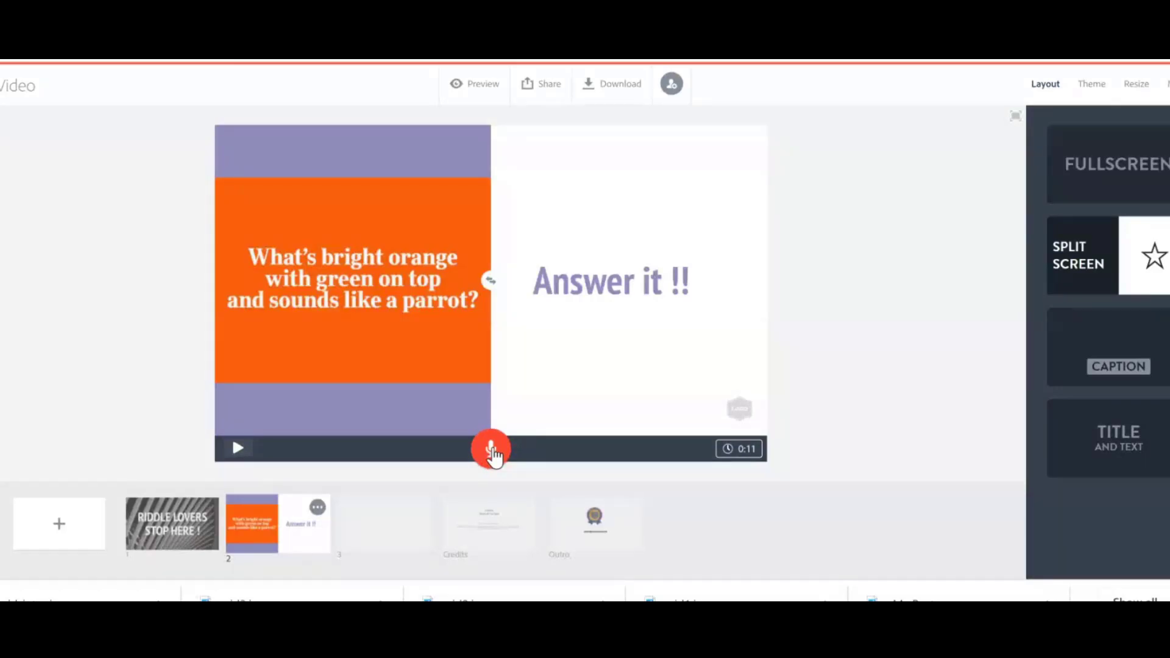
Record a voice-over for the second riddle slide and play it back.
{"action": "left_click_drag", "start_coordinate": [493, 455], "coordinate": [490, 456]}
{"action": "left_click", "coordinate": [237, 449]}
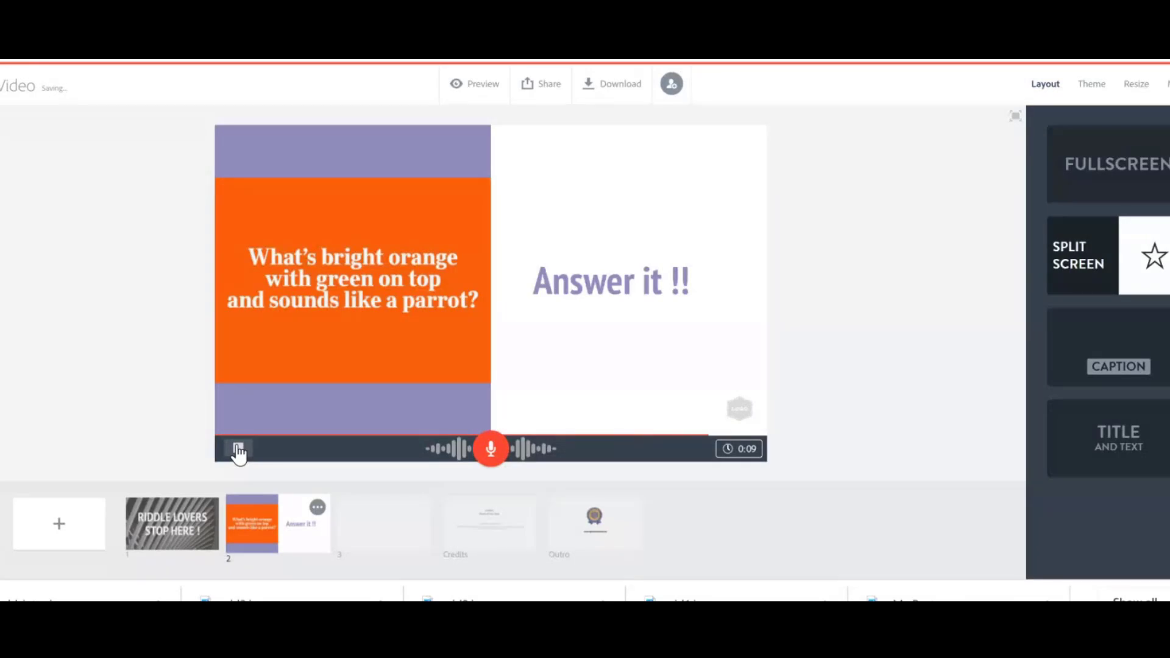
{"action": "left_click", "coordinate": [238, 449]}
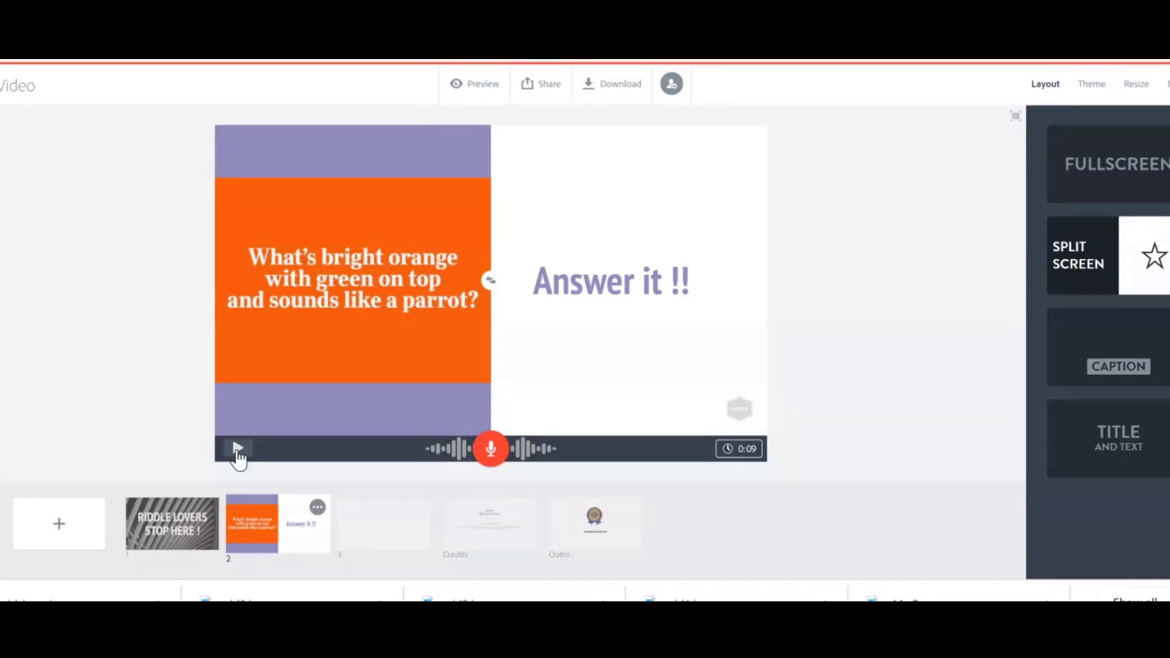
Preview the whole video from the start.
{"action": "left_click", "coordinate": [474, 84]}
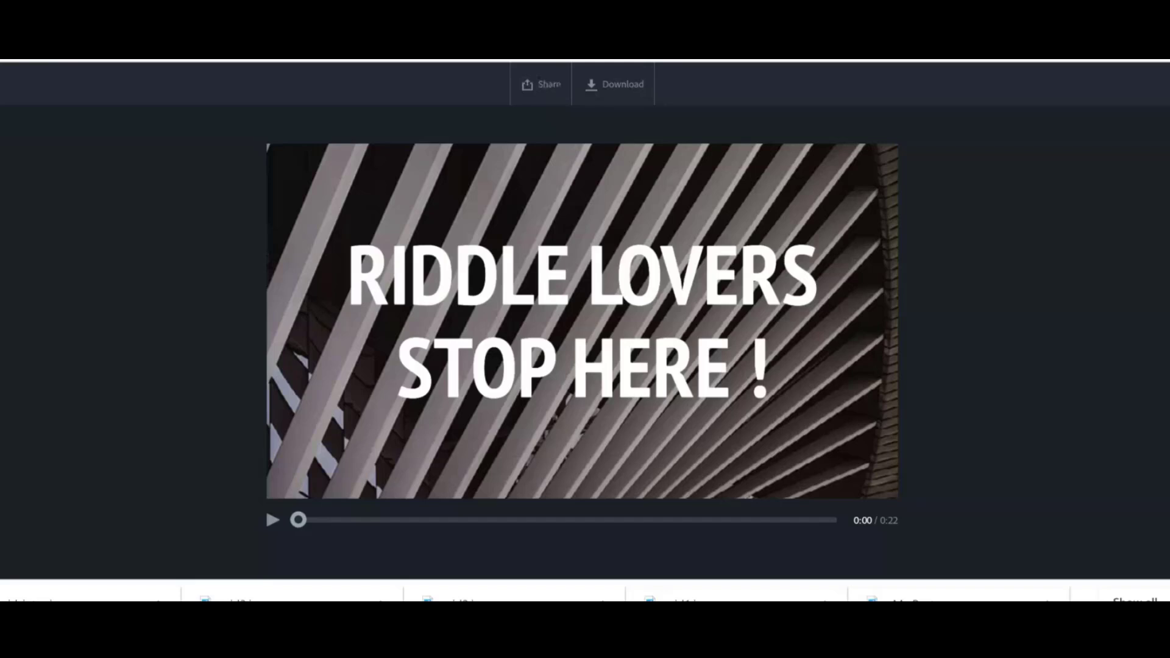
{"action": "key", "text": "Escape"}
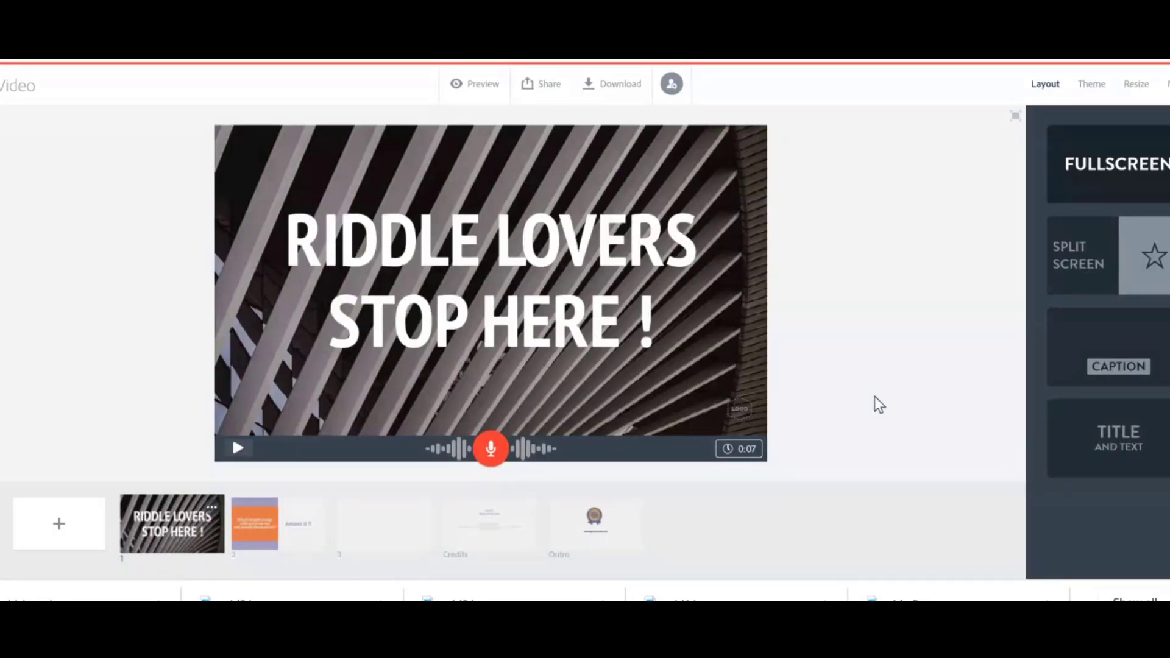
Try the Title and Text and Caption layouts on the first slide, then return to Fullscreen.
{"action": "left_click", "coordinate": [1134, 449]}
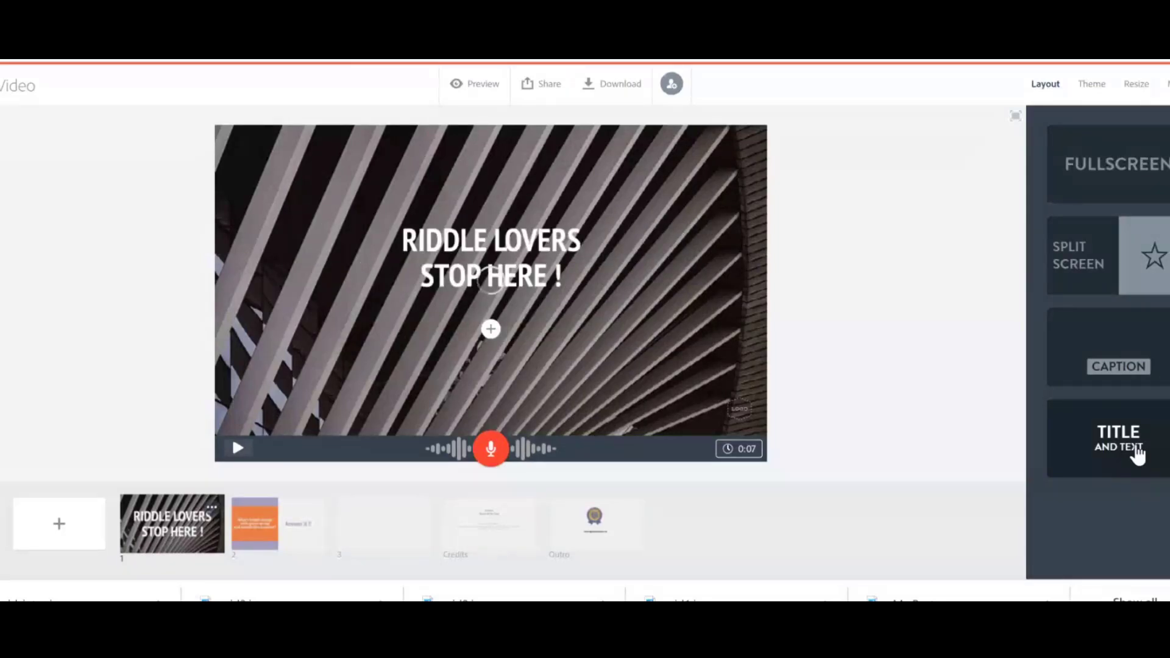
{"action": "left_click", "coordinate": [1109, 379]}
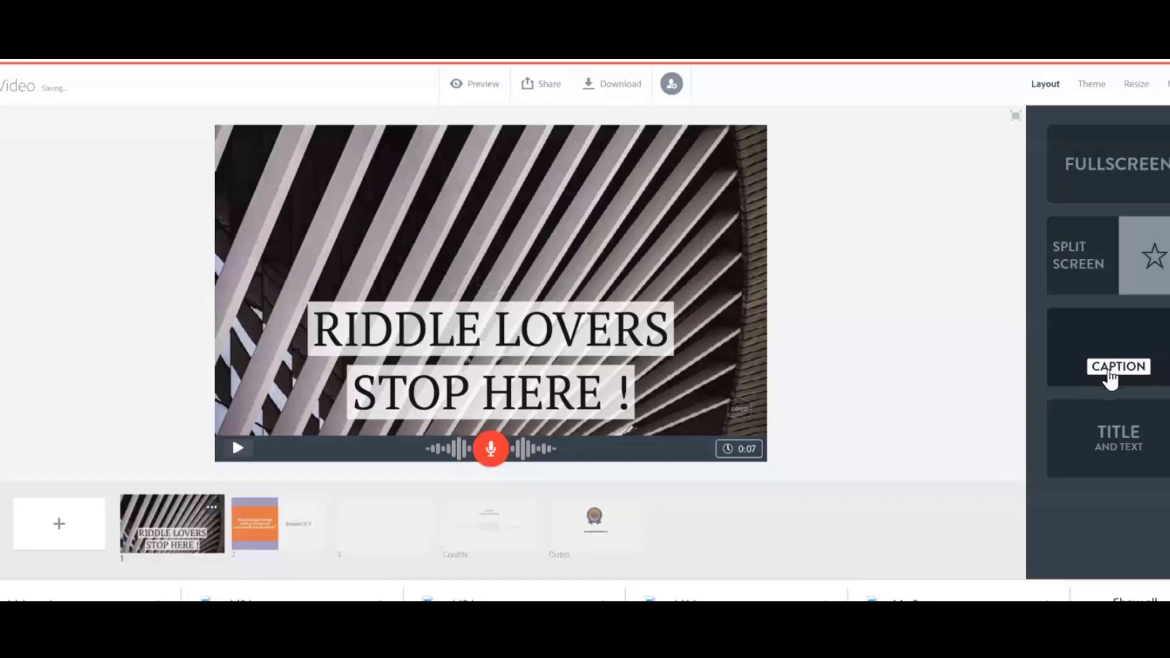
{"action": "left_click", "coordinate": [1124, 285]}
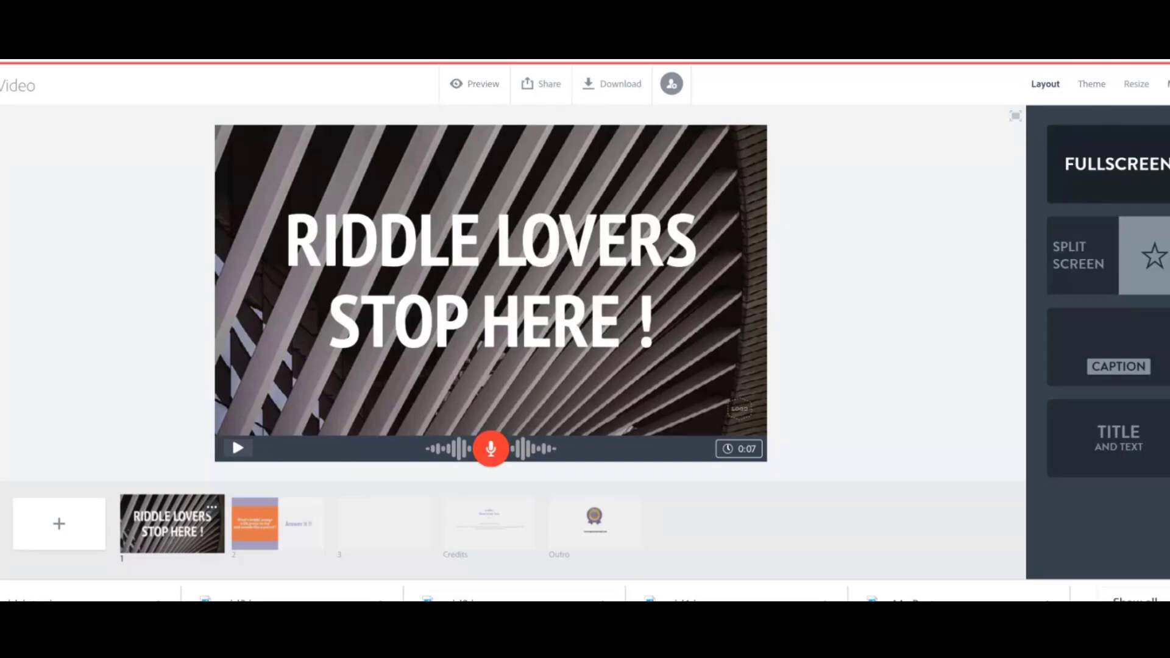
Change the video's background music to Travelling Buddies and play the first slide.
{"action": "left_click", "coordinate": [1167, 84]}
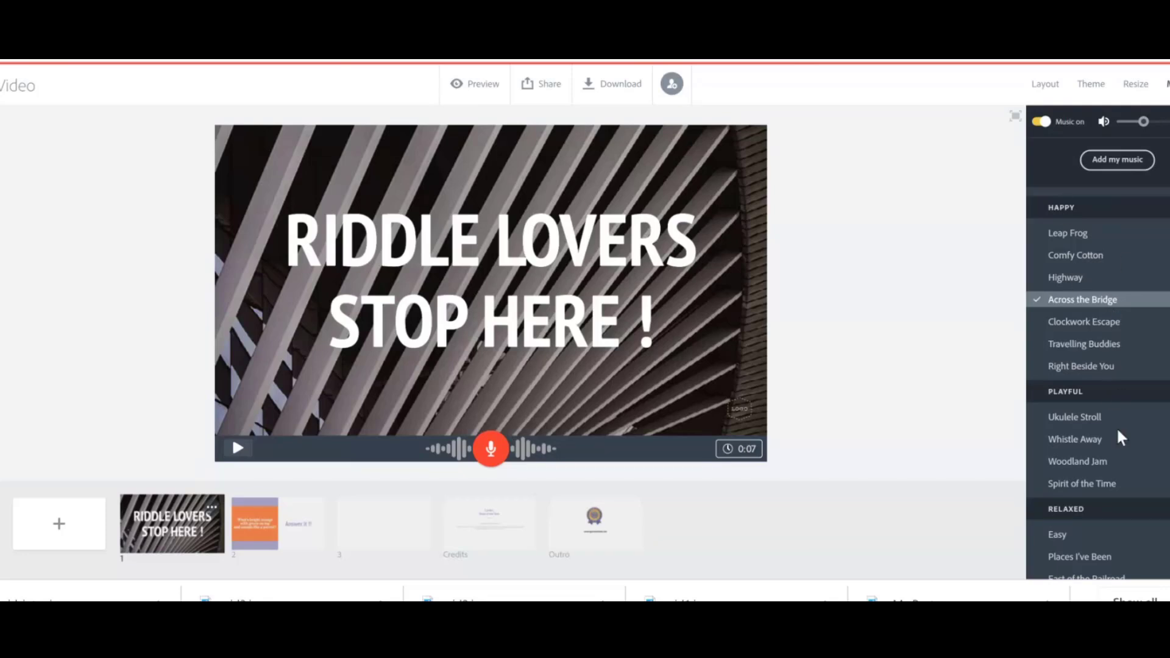
{"action": "left_click", "coordinate": [1101, 345]}
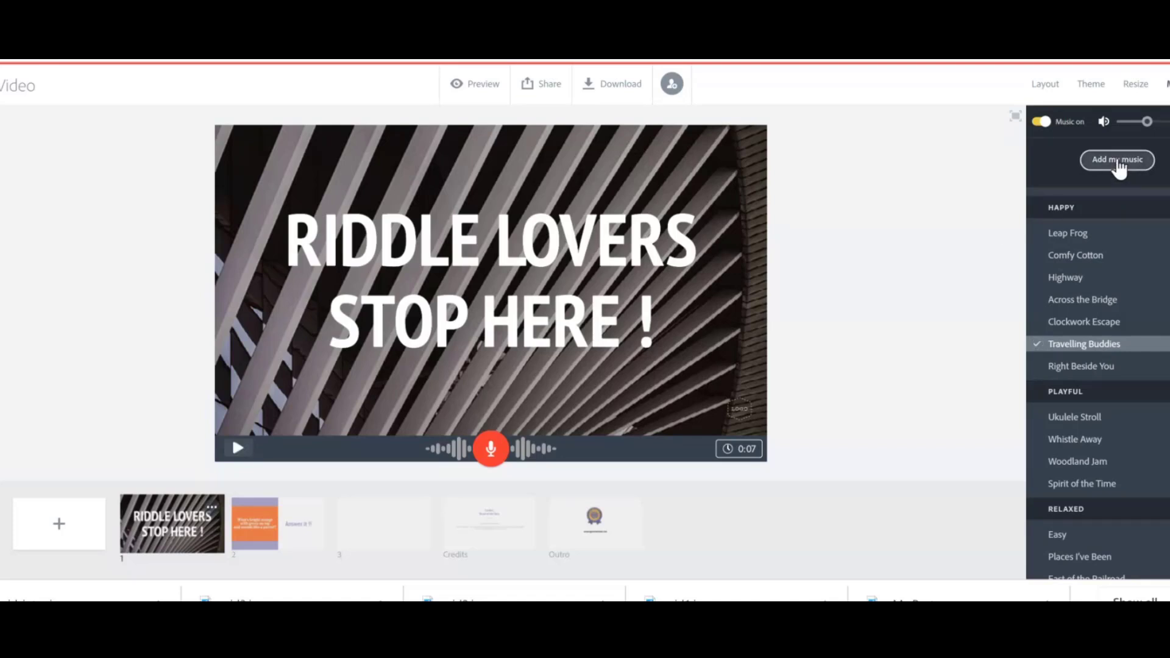
{"action": "left_click", "coordinate": [239, 449]}
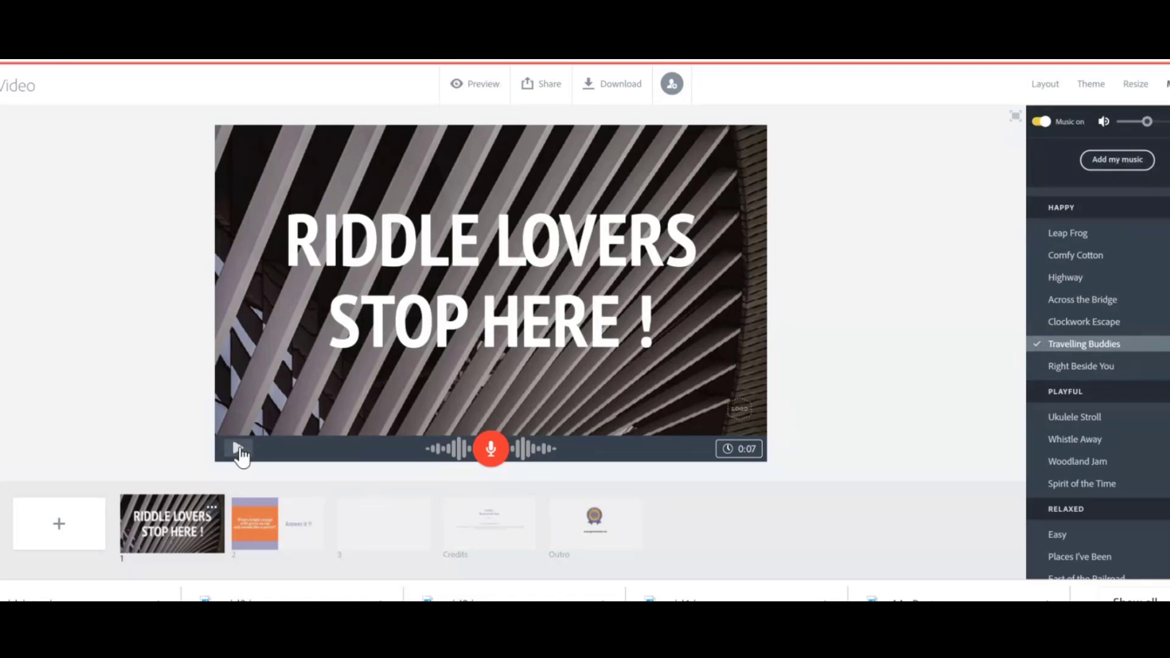
{"action": "left_click", "coordinate": [238, 449]}
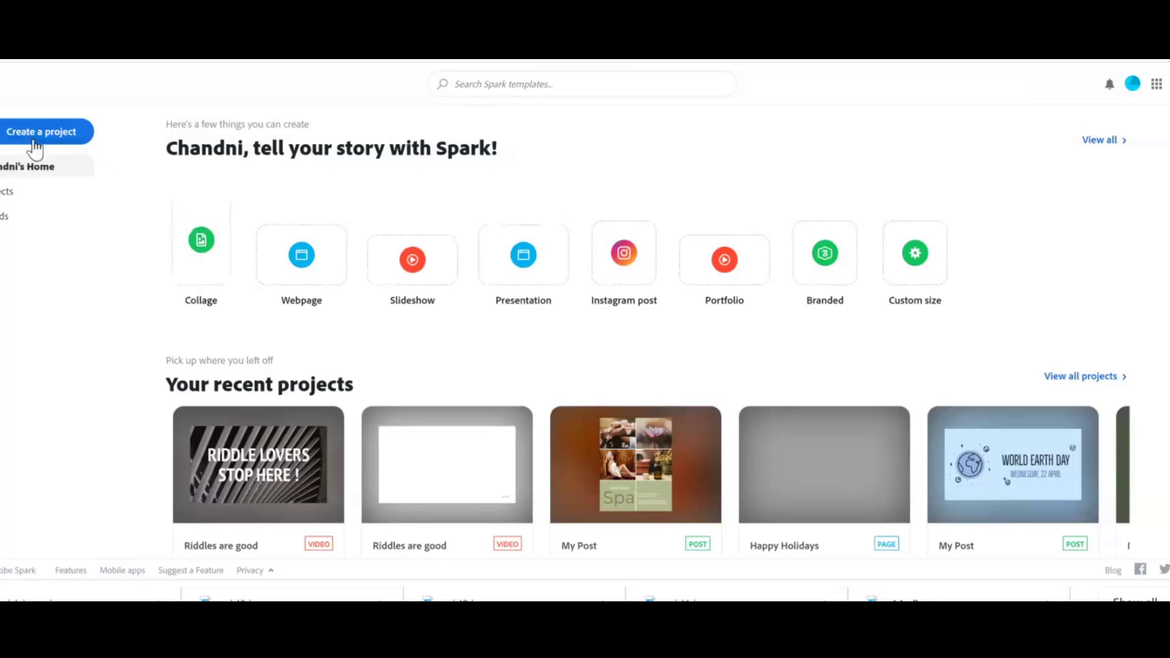
Open the Happy Holidays page and start inserting an embedded video block, then go back to the projects home.
{"action": "scroll", "coordinate": [2, 441], "scroll_direction": "down", "scroll_amount": 2}
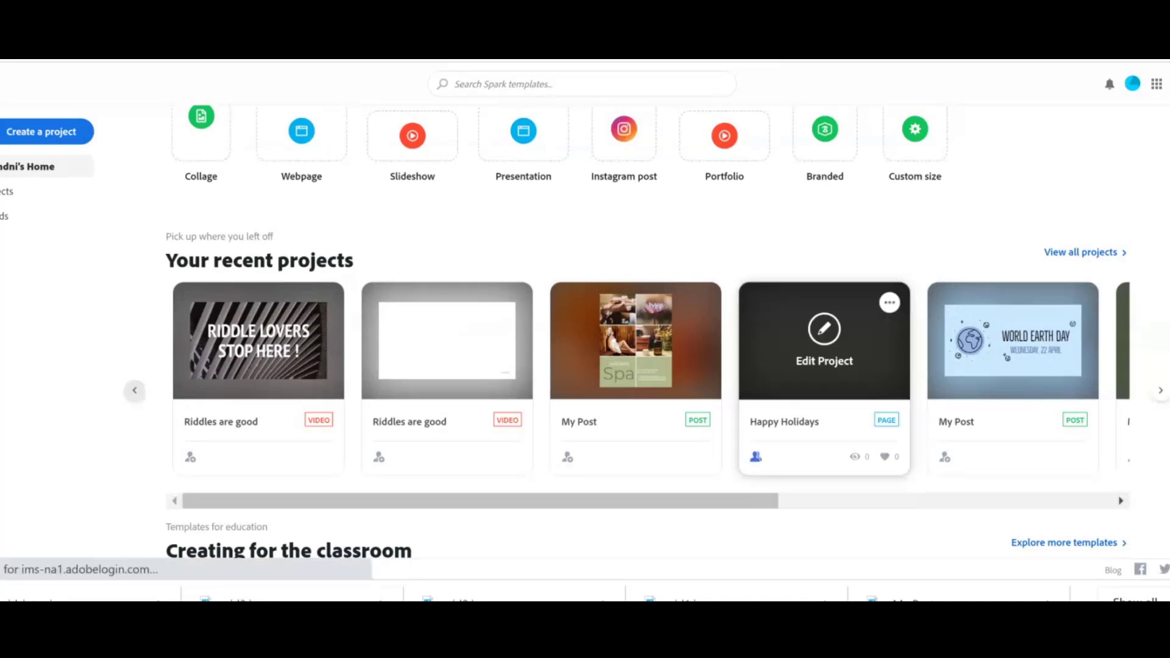
{"action": "left_click", "coordinate": [824, 341]}
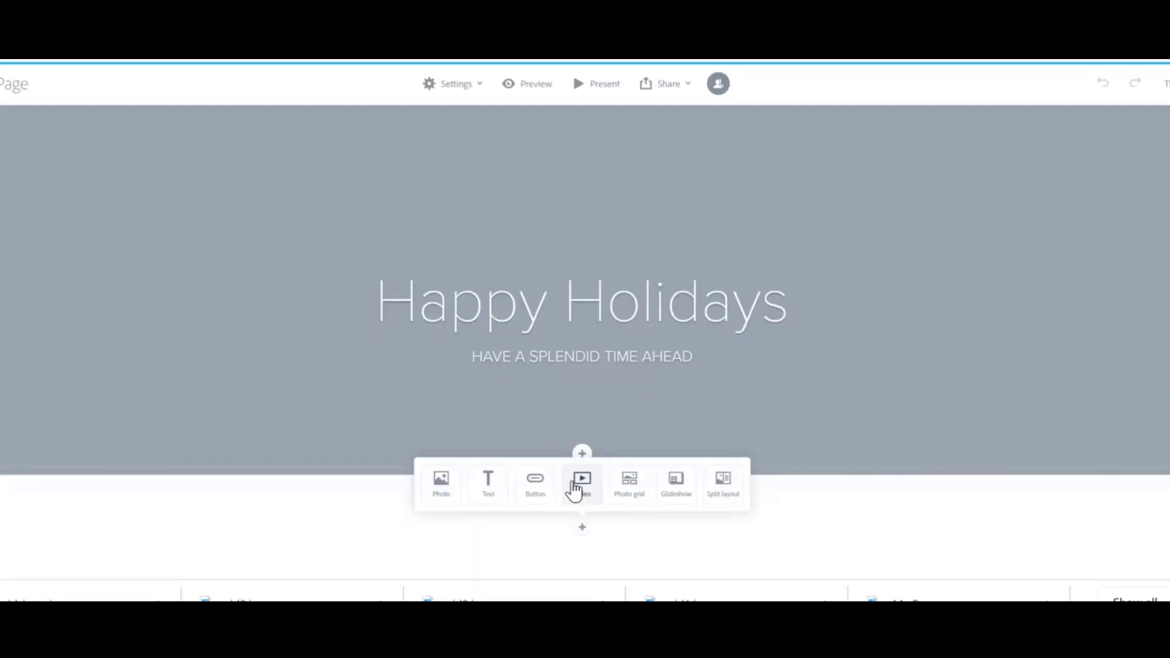
{"action": "left_click", "coordinate": [575, 486]}
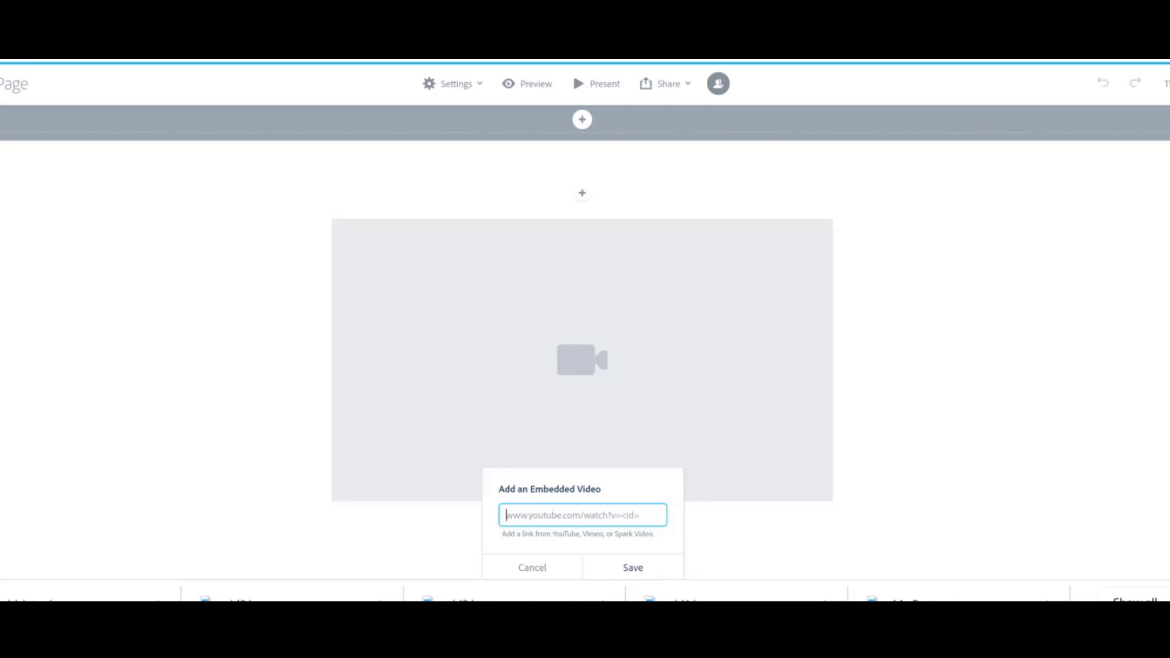
{"action": "right_click", "coordinate": [1, 86]}
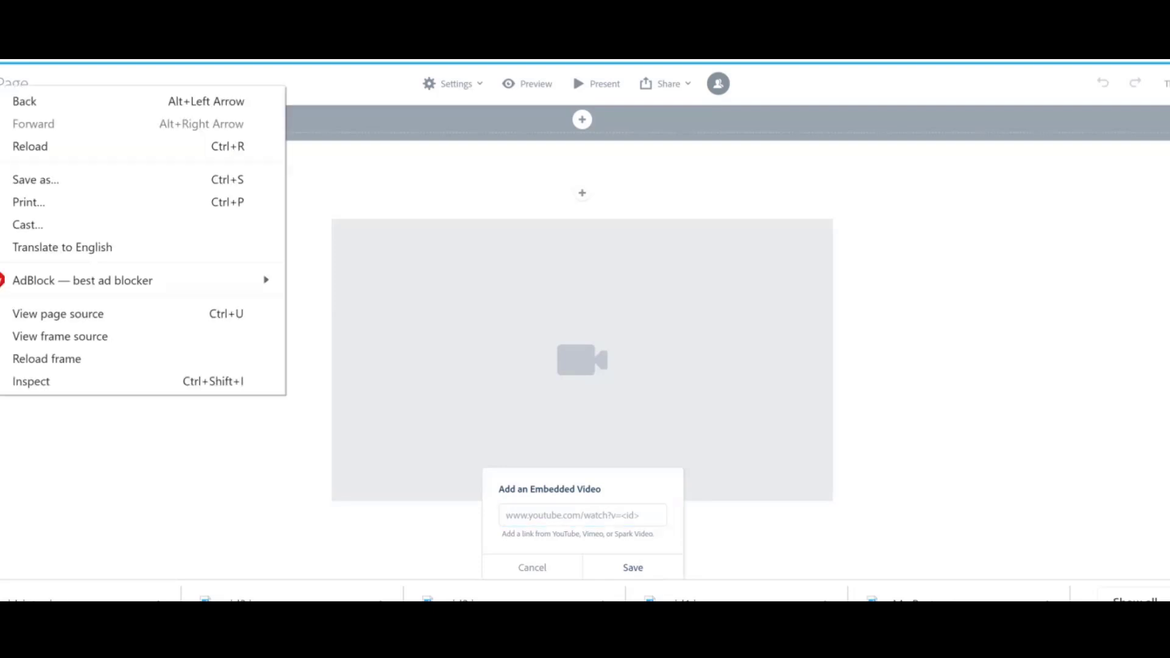
{"action": "left_click", "coordinate": [1, 87]}
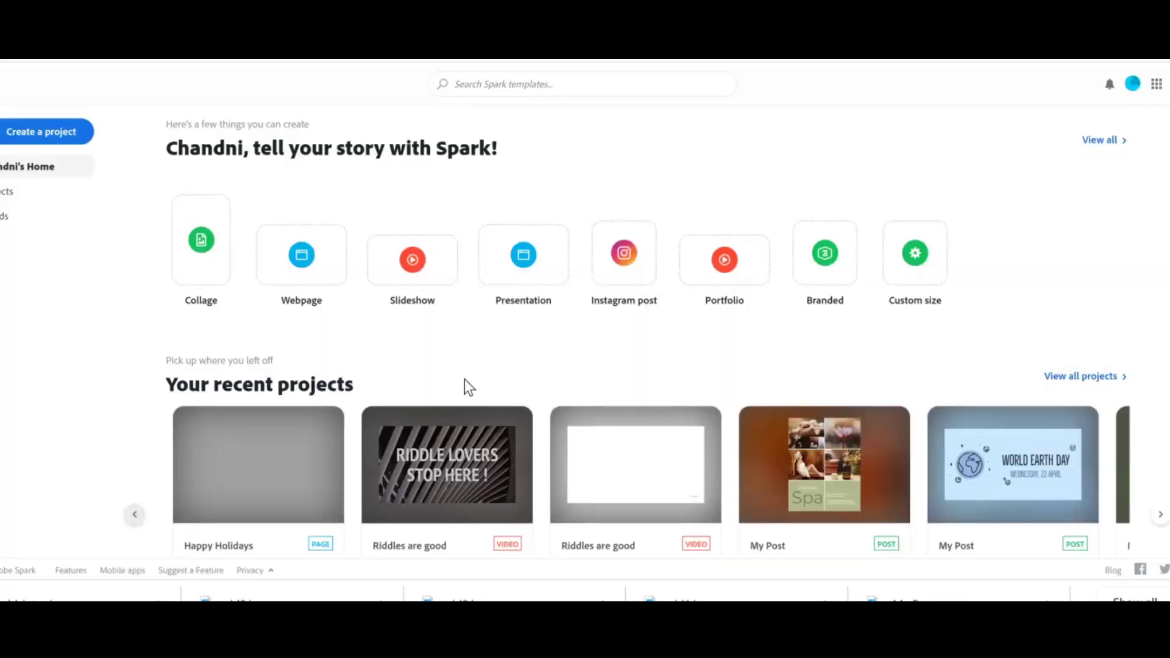
Open the Riddles are good video project for editing and close the tips dialog.
{"action": "left_click", "coordinate": [422, 474]}
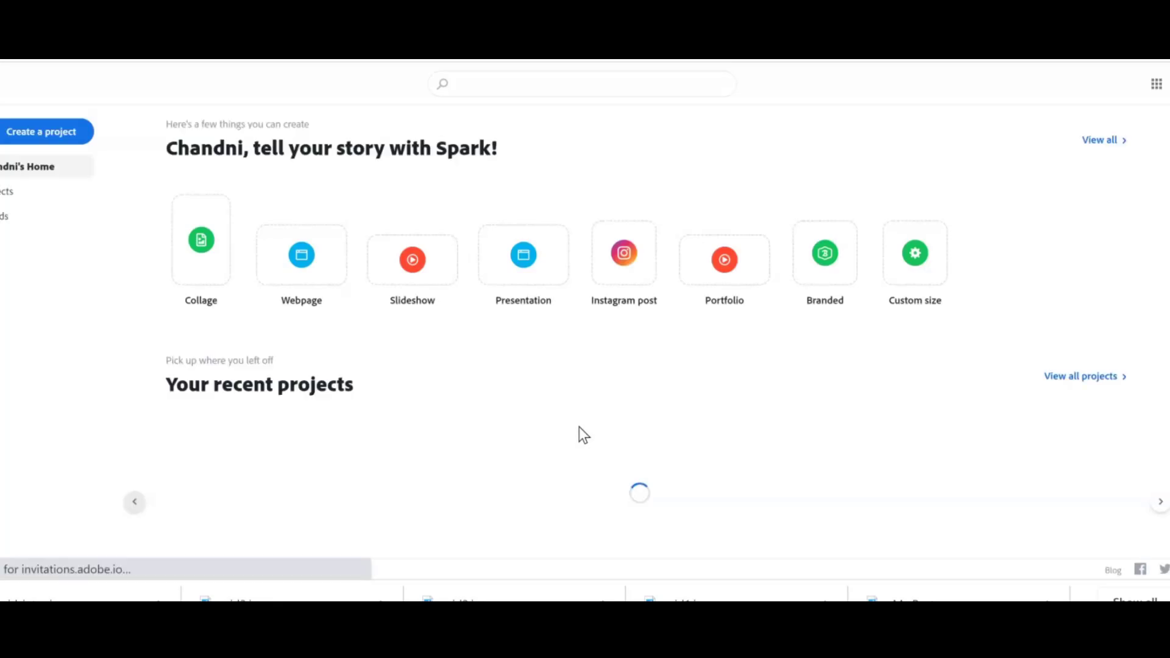
{"action": "right_click", "coordinate": [479, 477]}
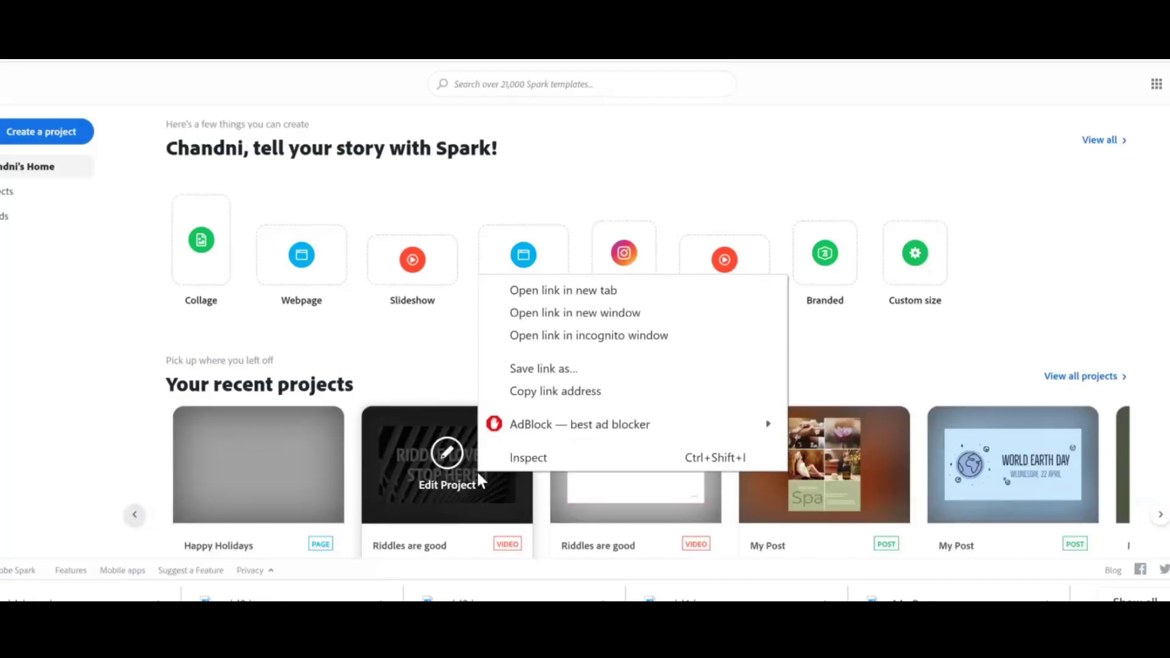
{"action": "left_click", "coordinate": [557, 294]}
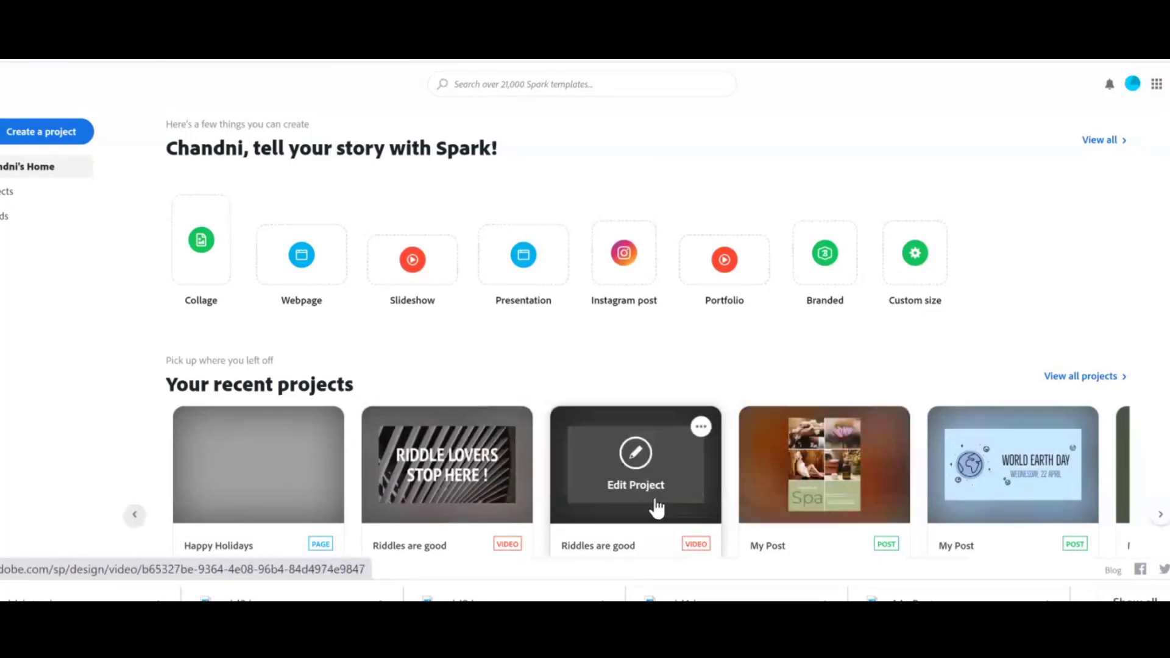
{"action": "left_click", "coordinate": [592, 506]}
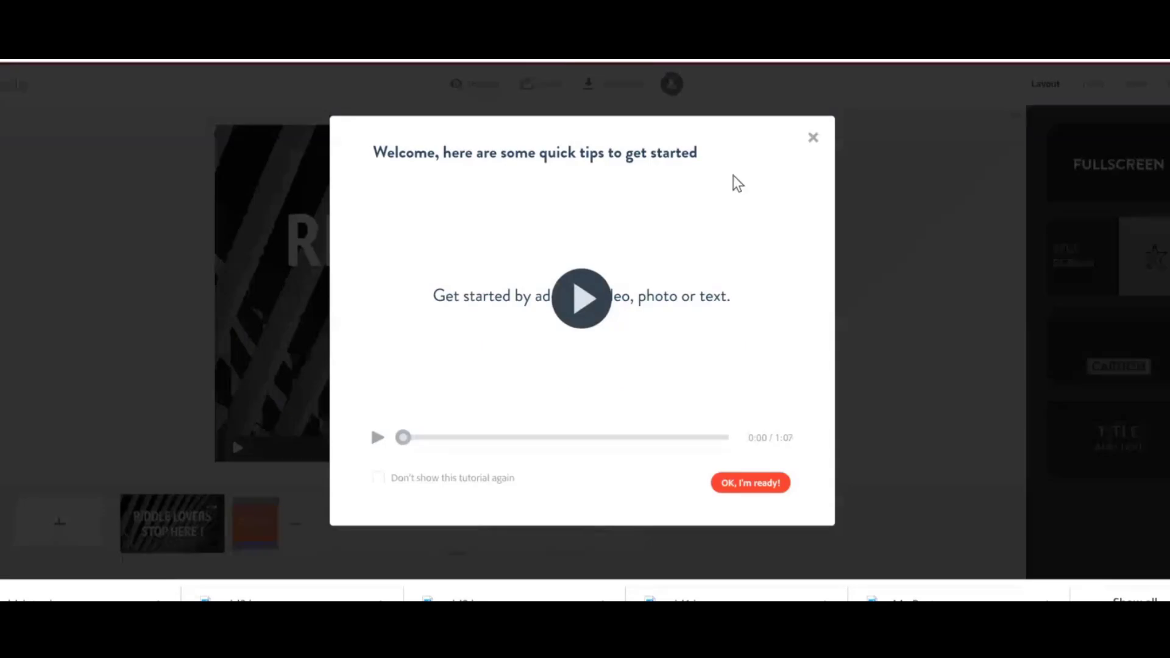
{"action": "left_click", "coordinate": [812, 142]}
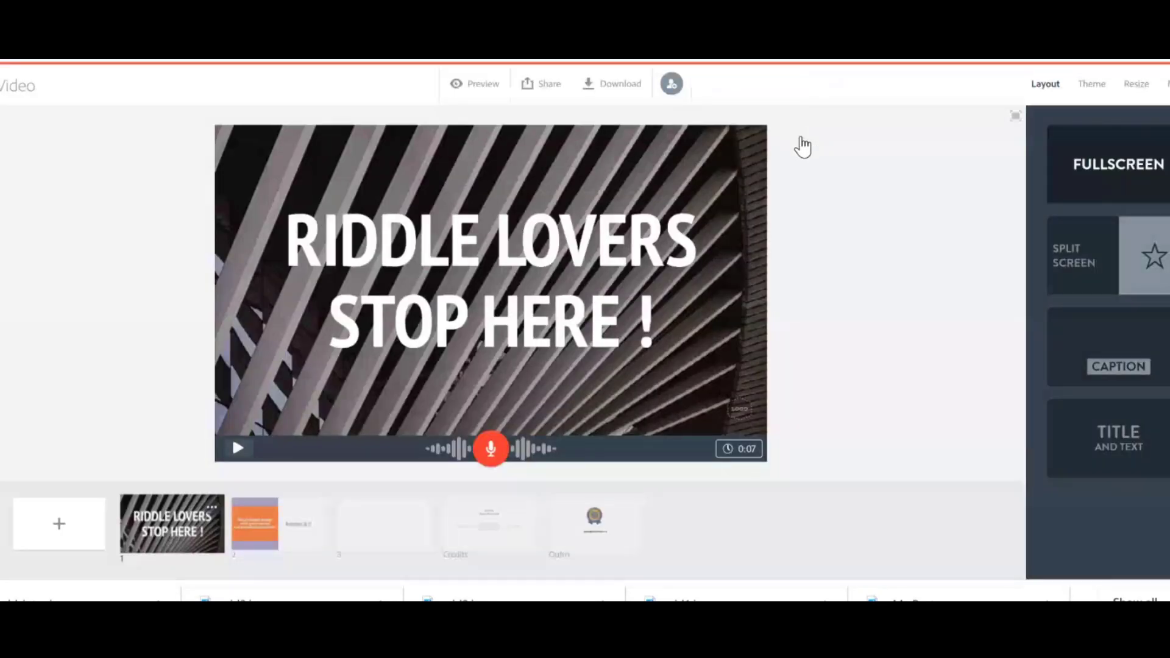
Publish the video with subtitle riddles to solve and category Education, creating a shareable link.
{"action": "left_click", "coordinate": [542, 89]}
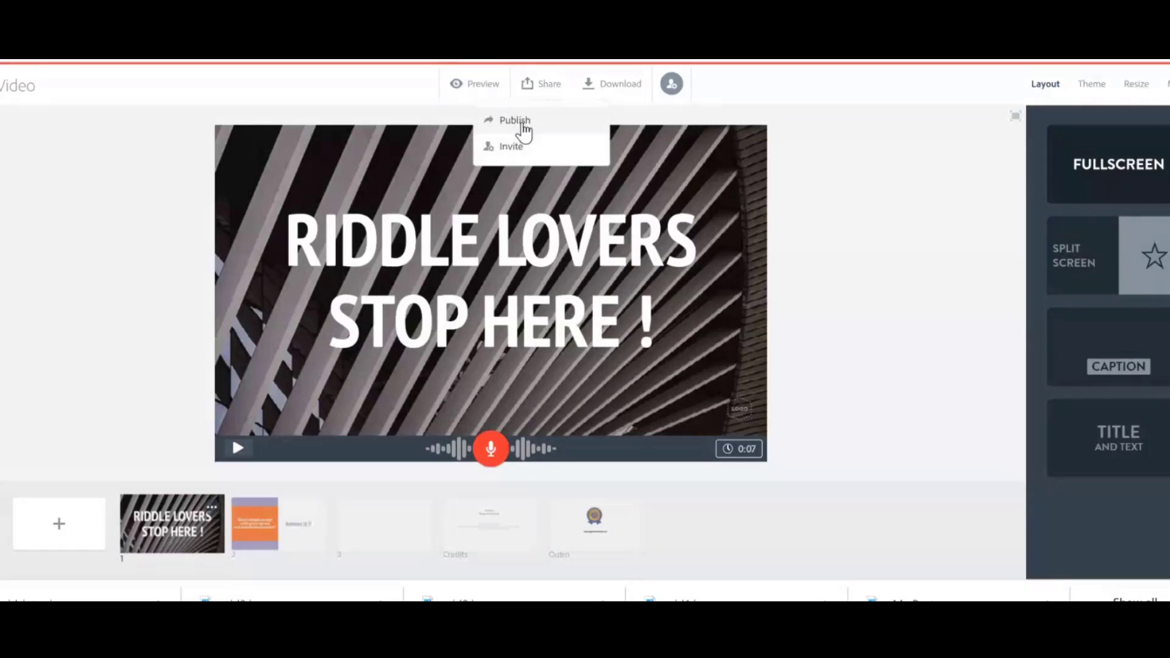
{"action": "left_click", "coordinate": [522, 124]}
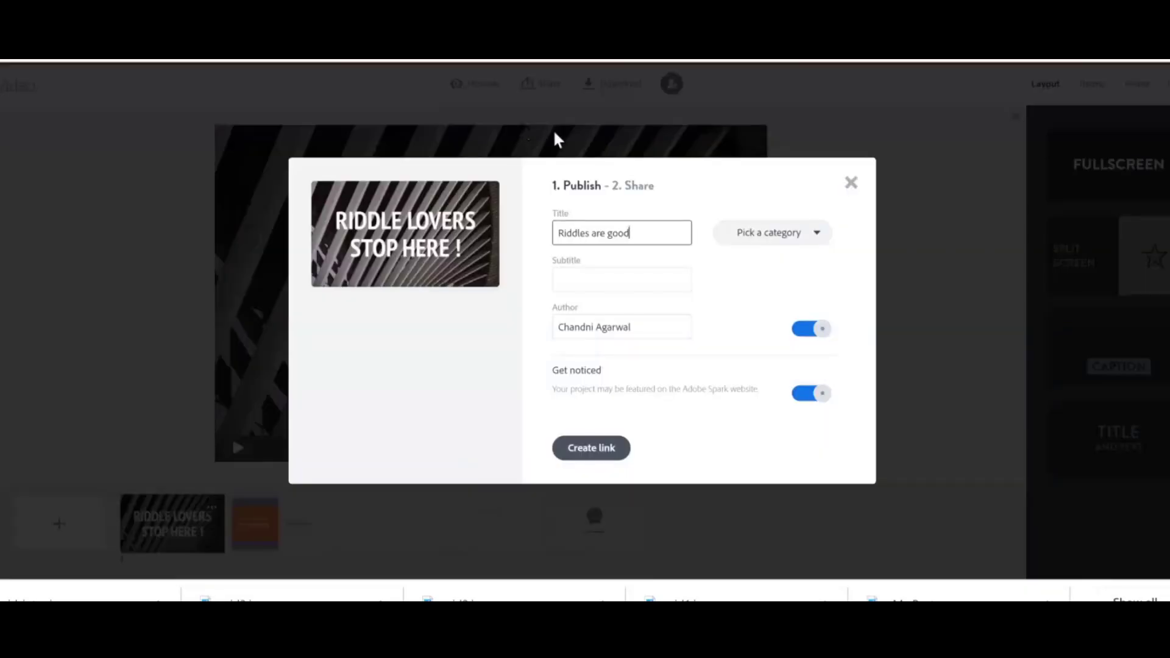
{"action": "left_click", "coordinate": [637, 286]}
{"action": "type", "text": "riddle"}
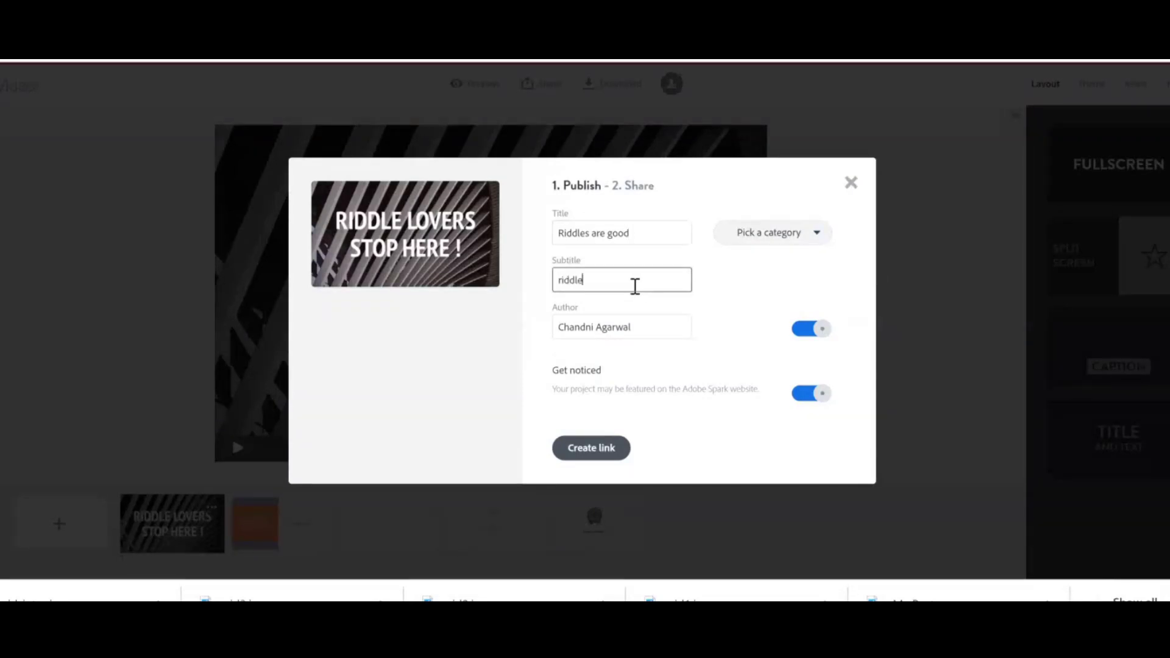
{"action": "type", "text": "s to solve"}
{"action": "left_click", "coordinate": [766, 235]}
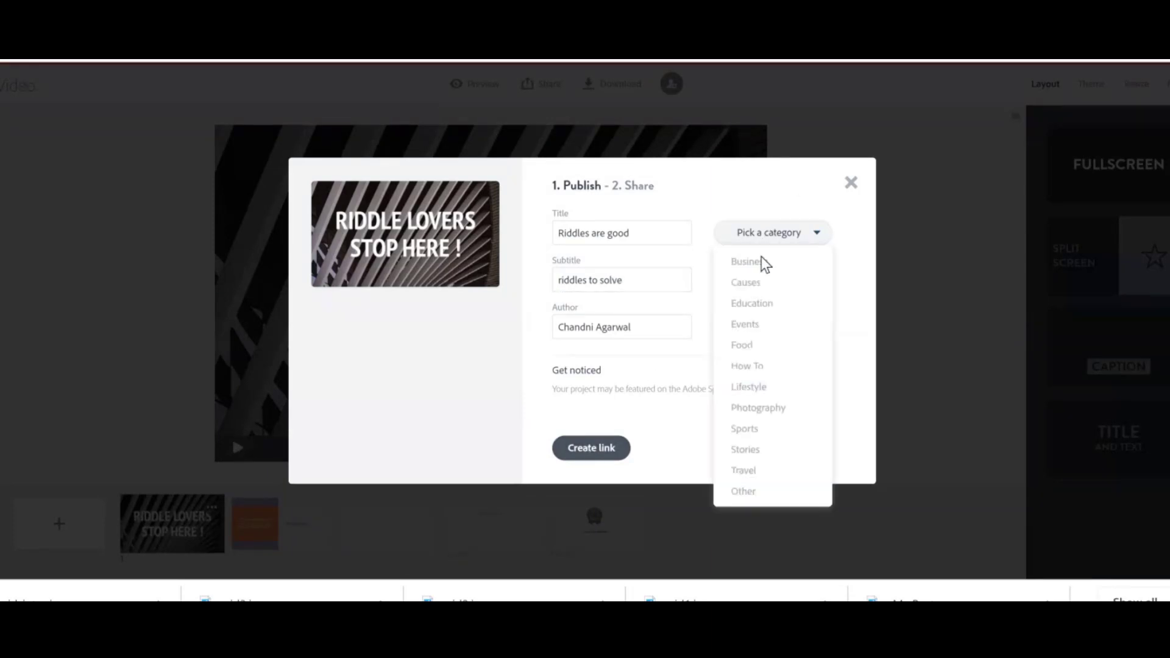
{"action": "left_click", "coordinate": [755, 303]}
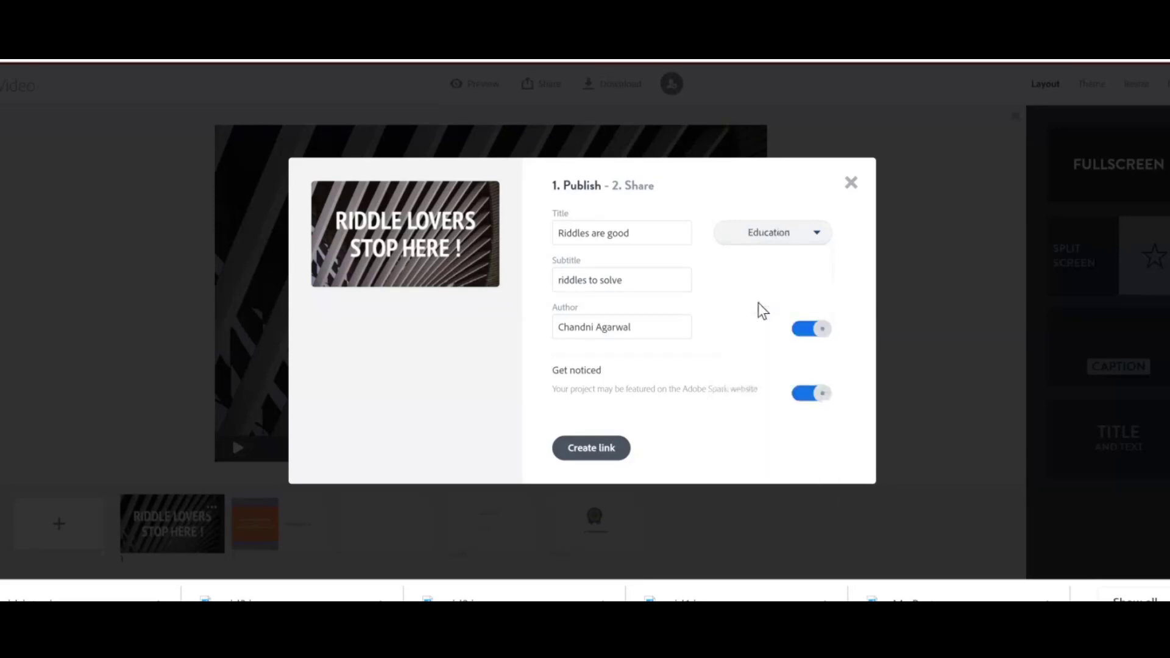
{"action": "left_click", "coordinate": [591, 451]}
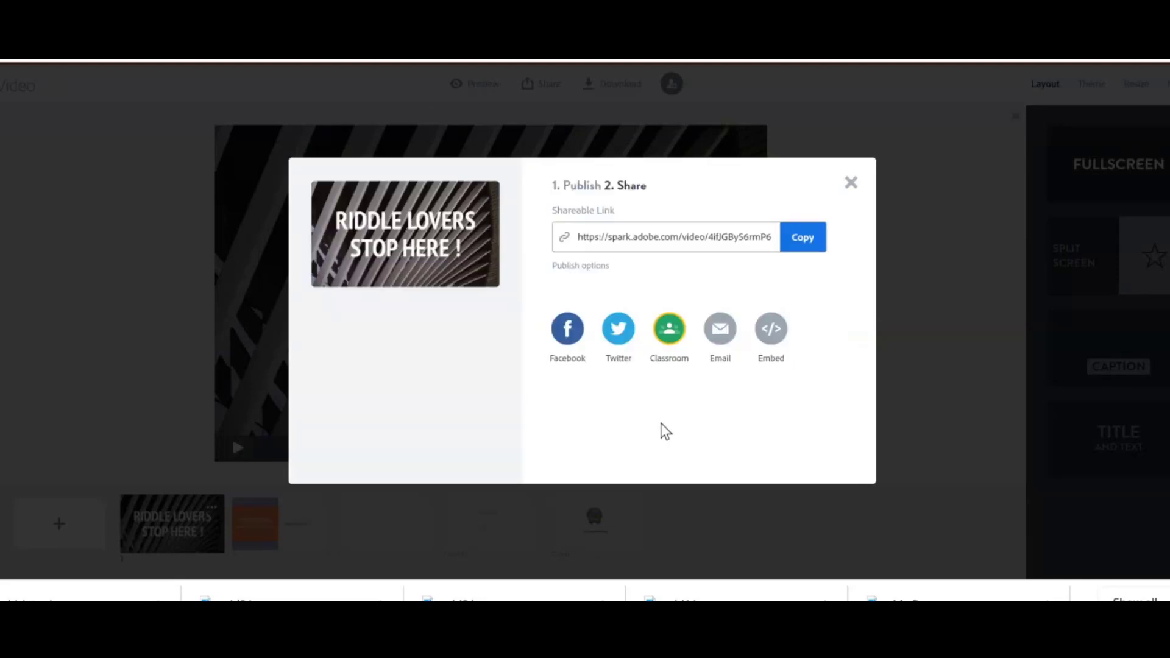
{"action": "left_click", "coordinate": [784, 344]}
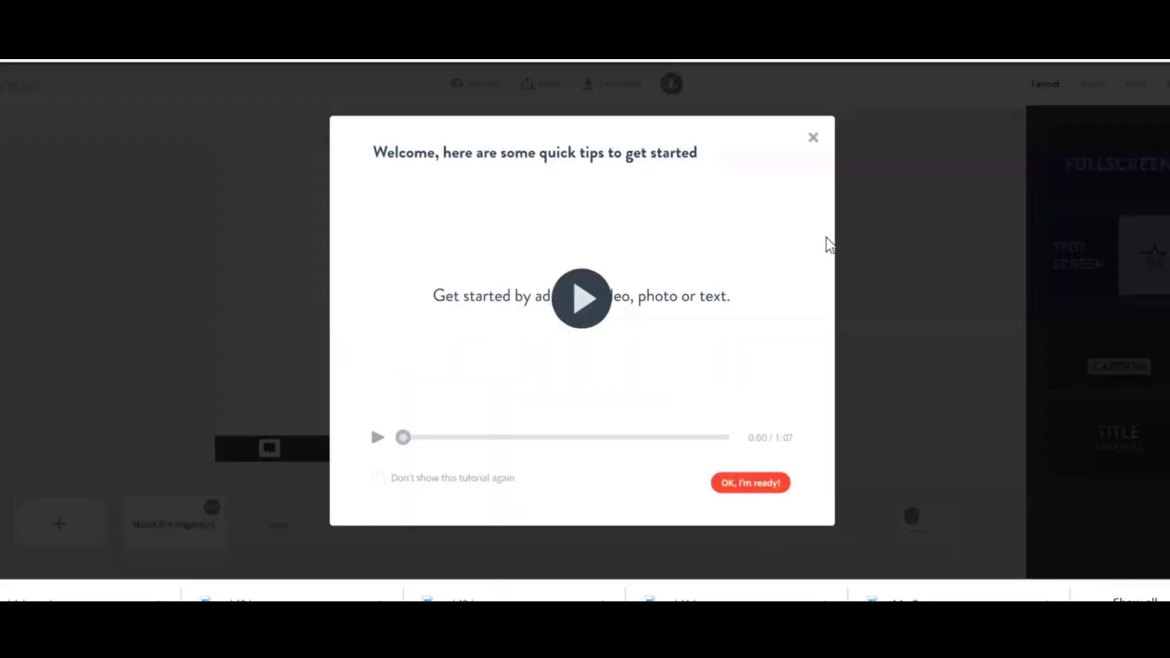
{"action": "left_click", "coordinate": [812, 138]}
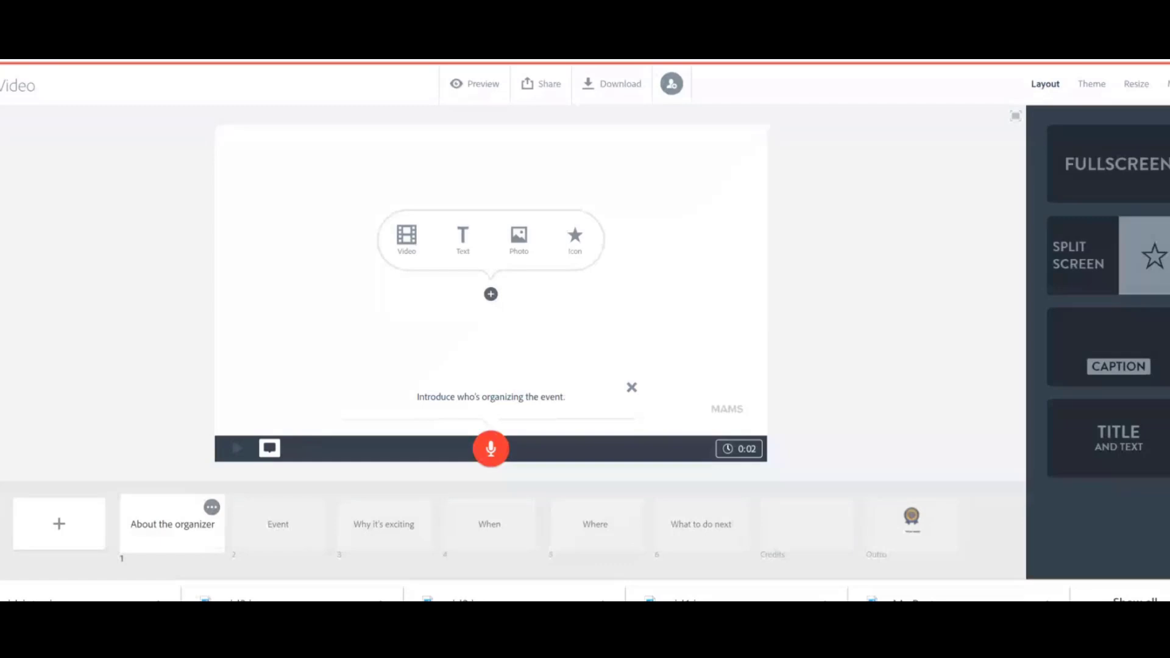
{"action": "key", "text": "alt+Tab"}
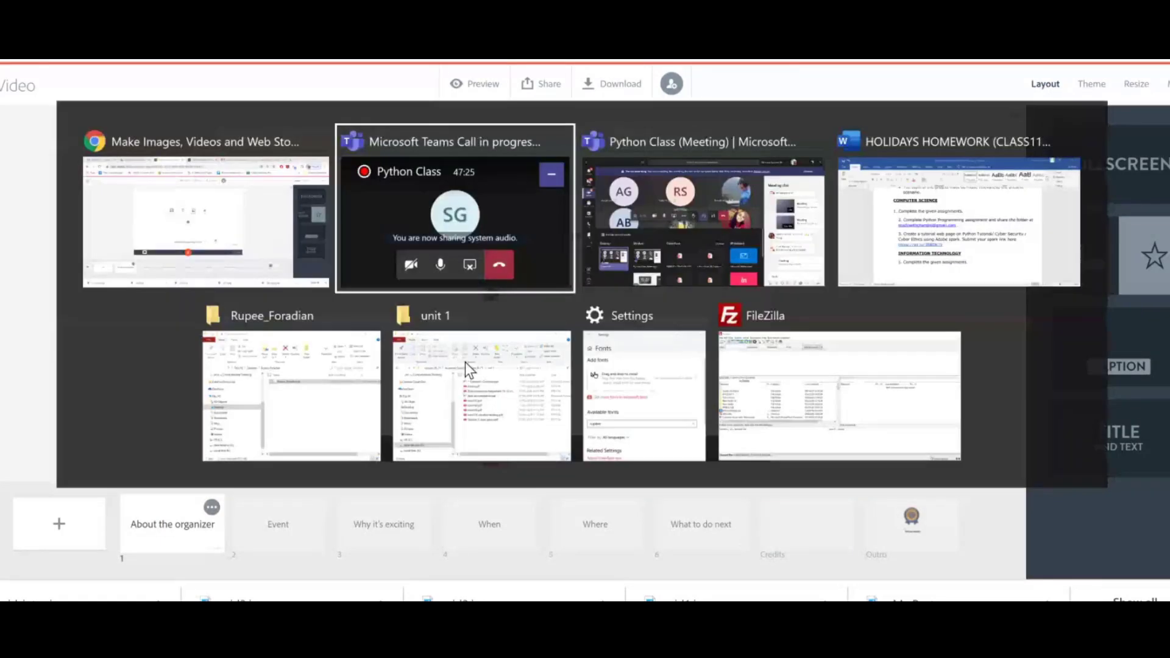
{"action": "key", "text": "alt+Tab"}
{"action": "key", "text": "alt+Tab"}
{"action": "key", "text": "alt+Tab"}
{"action": "key", "text": "alt+Tab"}
{"action": "key", "text": "alt+Tab"}
{"action": "key", "text": "alt+Tab"}
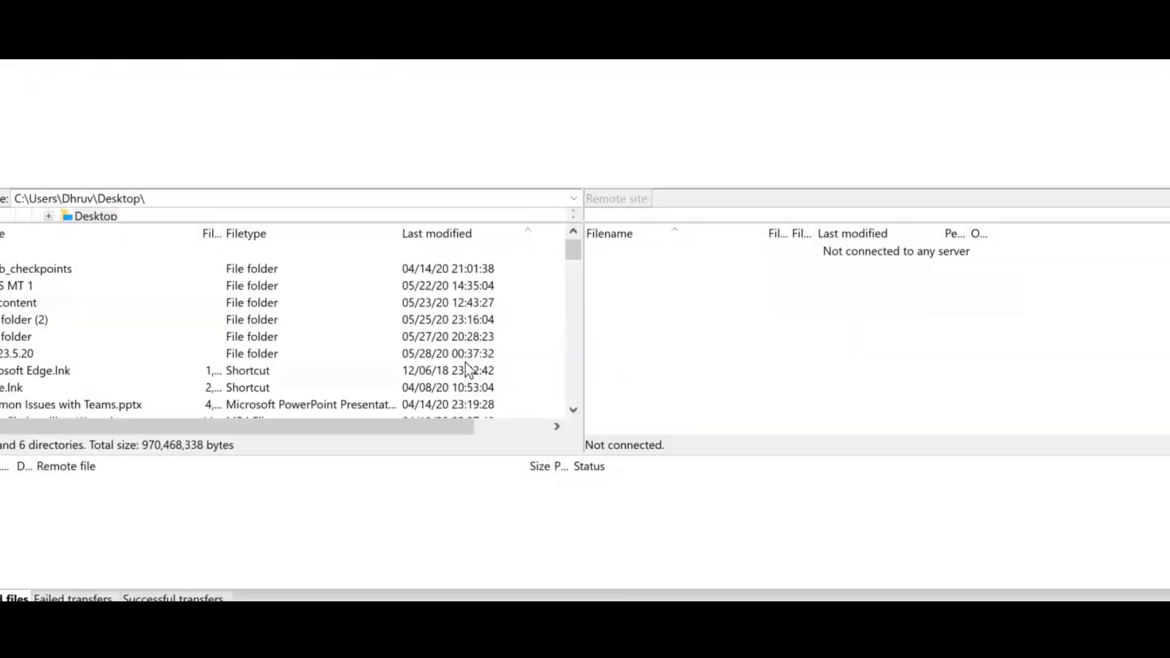
{"action": "key", "text": "alt+Tab"}
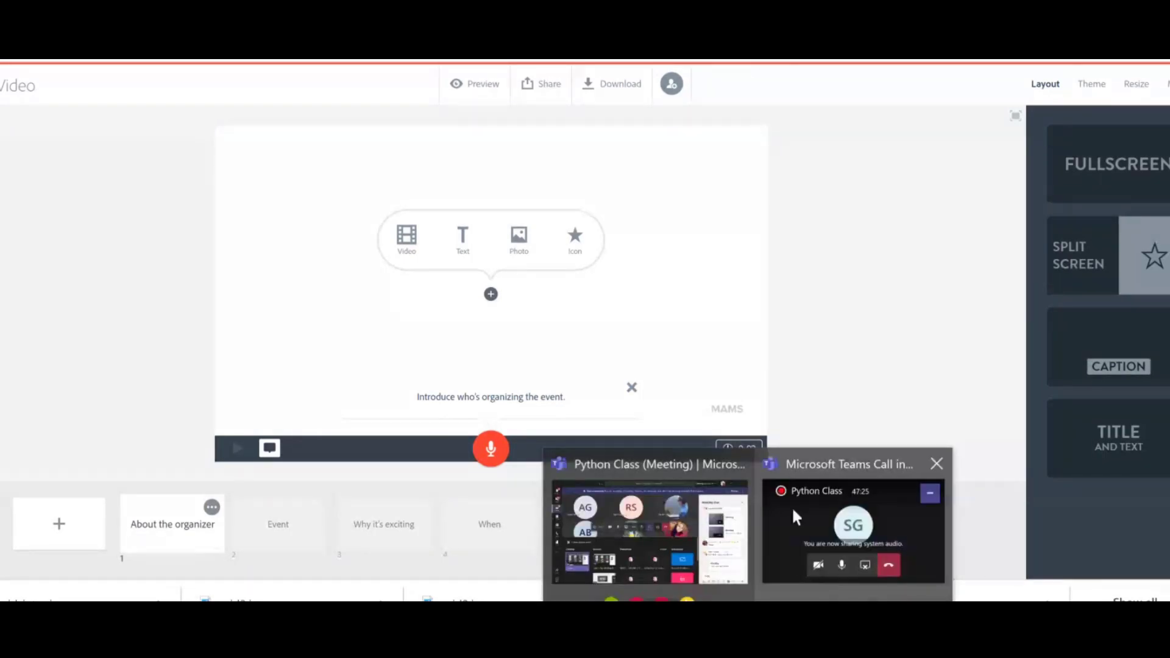
{"action": "left_click", "coordinate": [791, 507]}
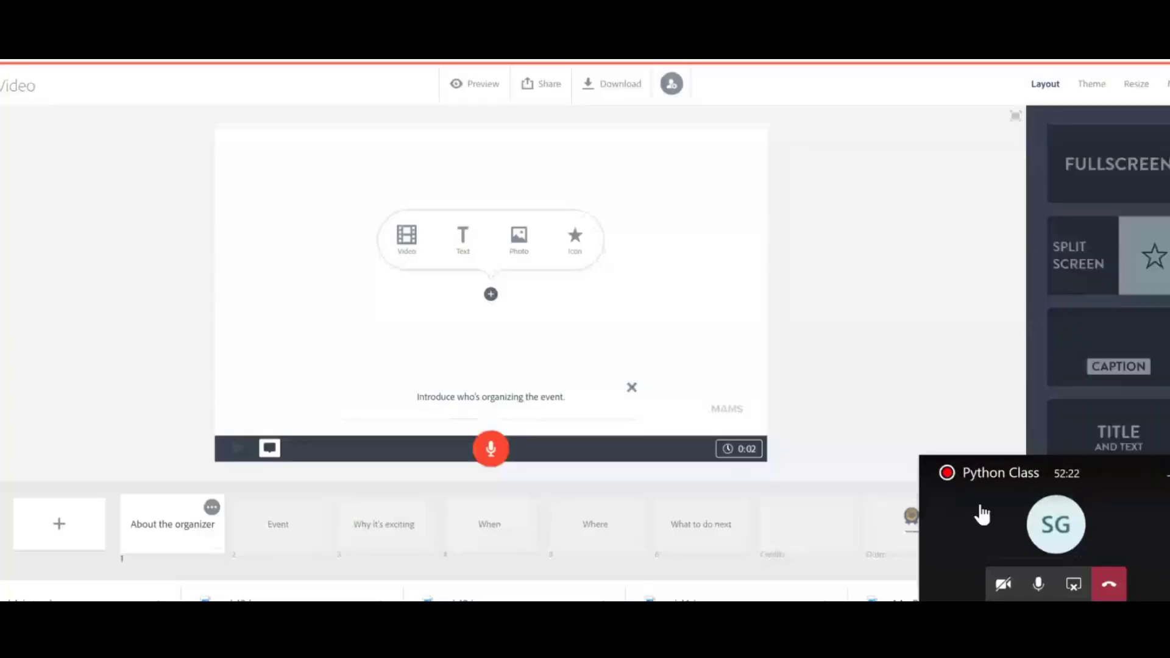
{"action": "left_click", "coordinate": [1075, 583]}
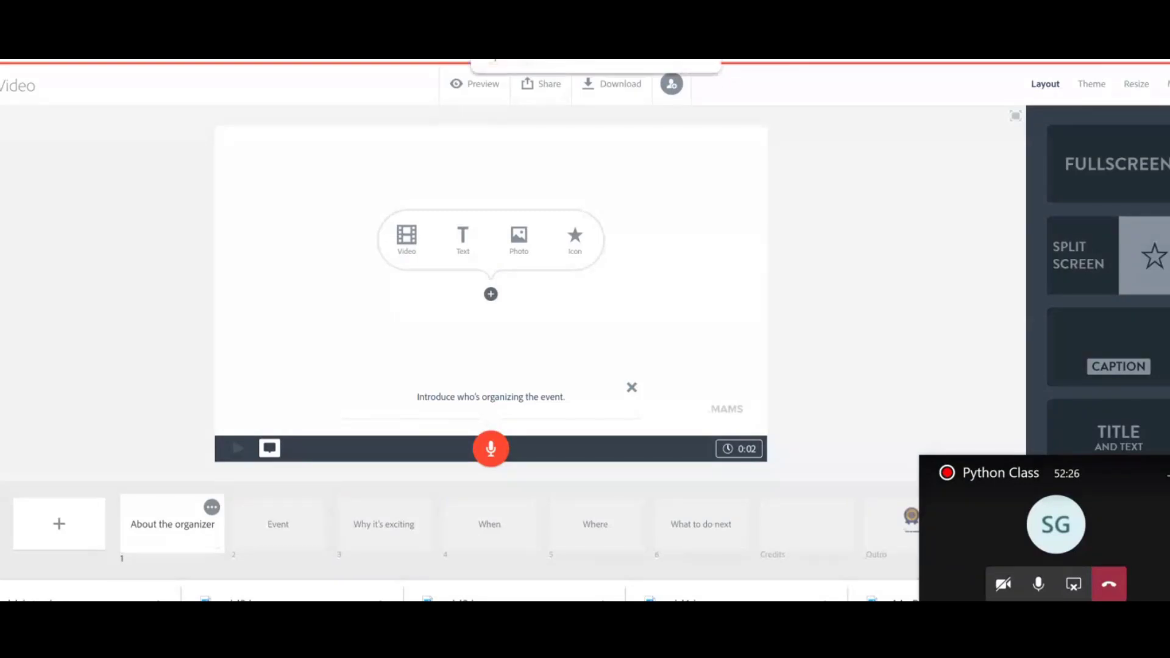
{"action": "key", "text": "alt+Left"}
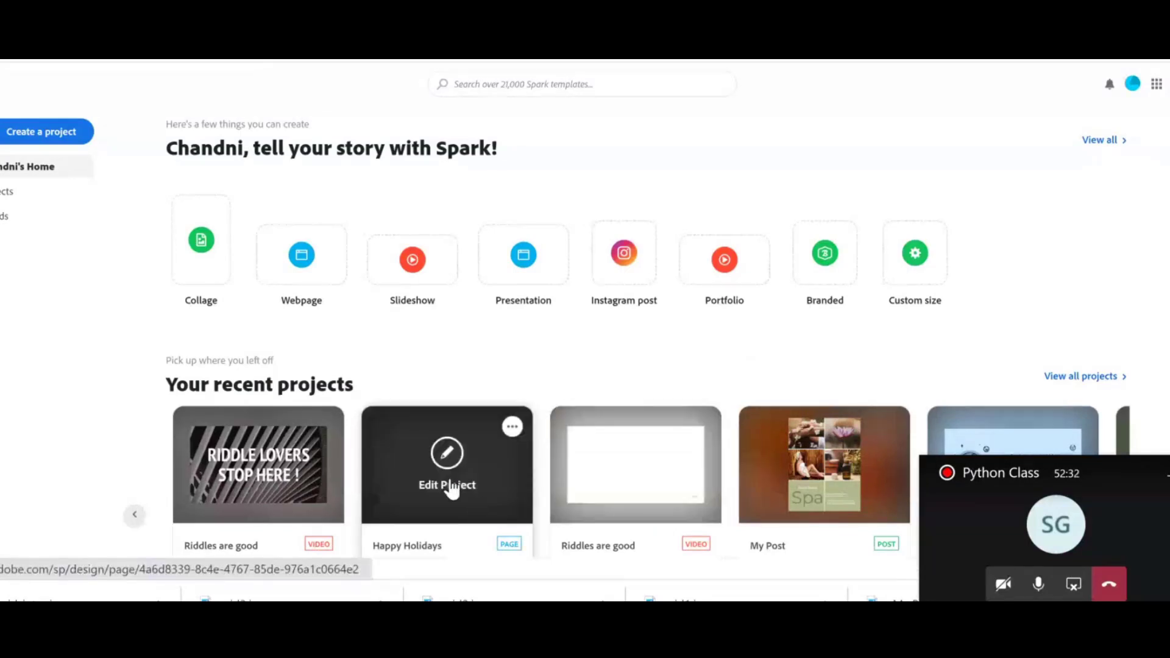
Open the Happy Holidays page and add a video block below its header.
{"action": "left_click", "coordinate": [445, 453]}
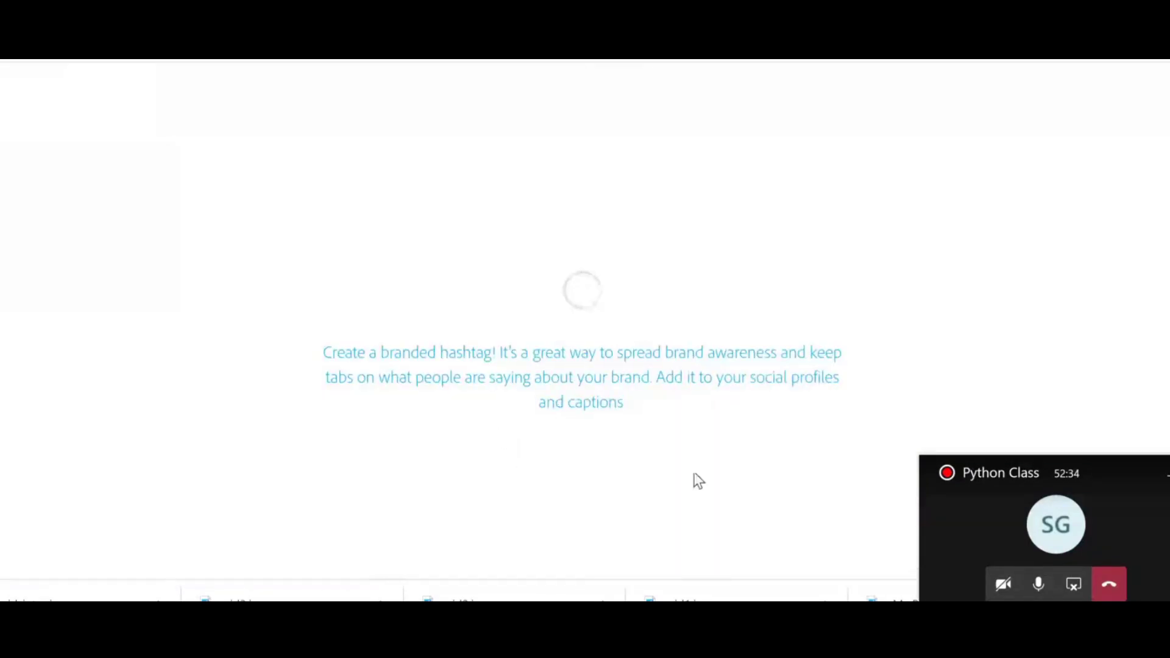
{"action": "left_click", "coordinate": [1167, 479]}
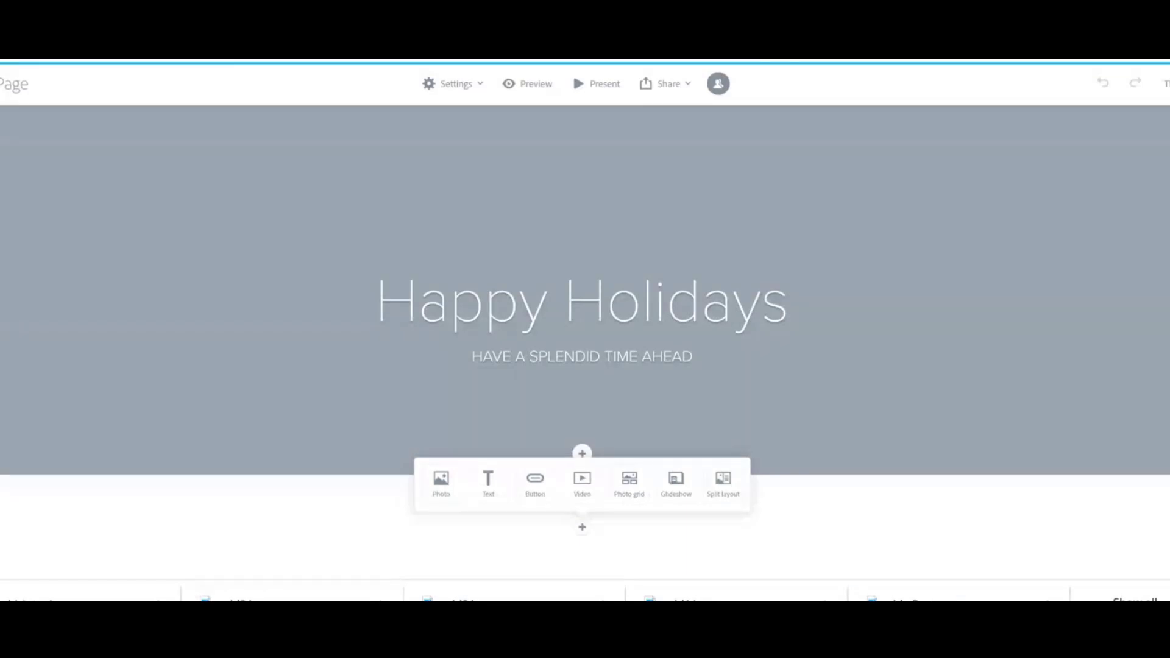
{"action": "left_click", "coordinate": [582, 481]}
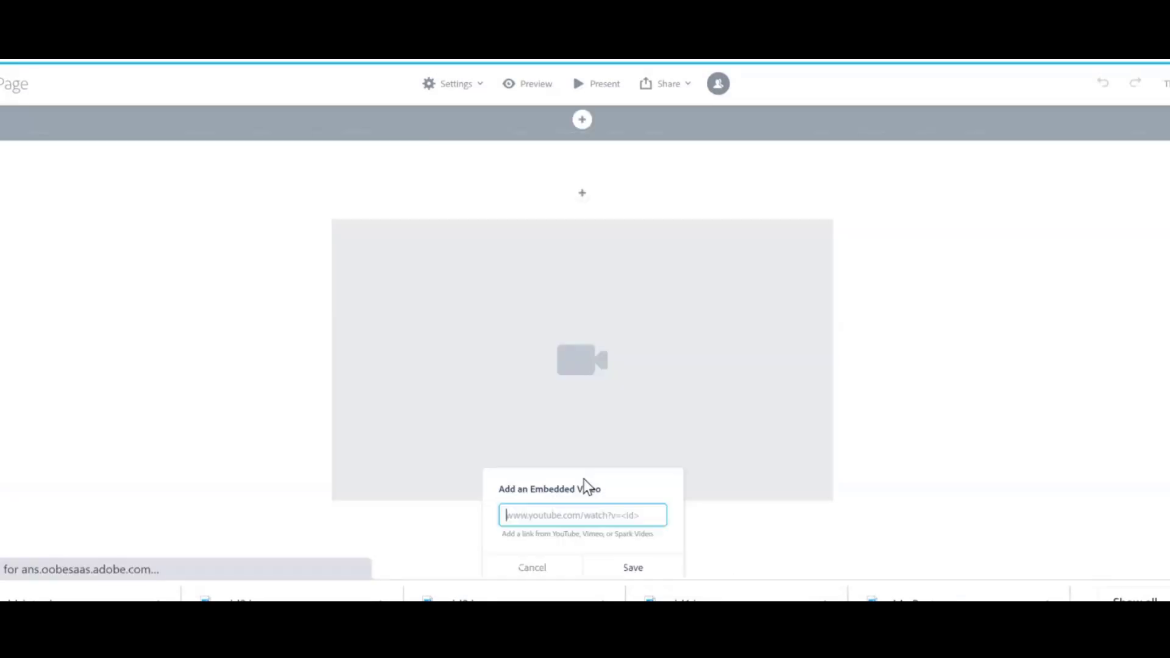
Try embedding the Riddles are good video with its iframe embed code, then clear the field.
{"action": "key", "text": "ctrl+v"}
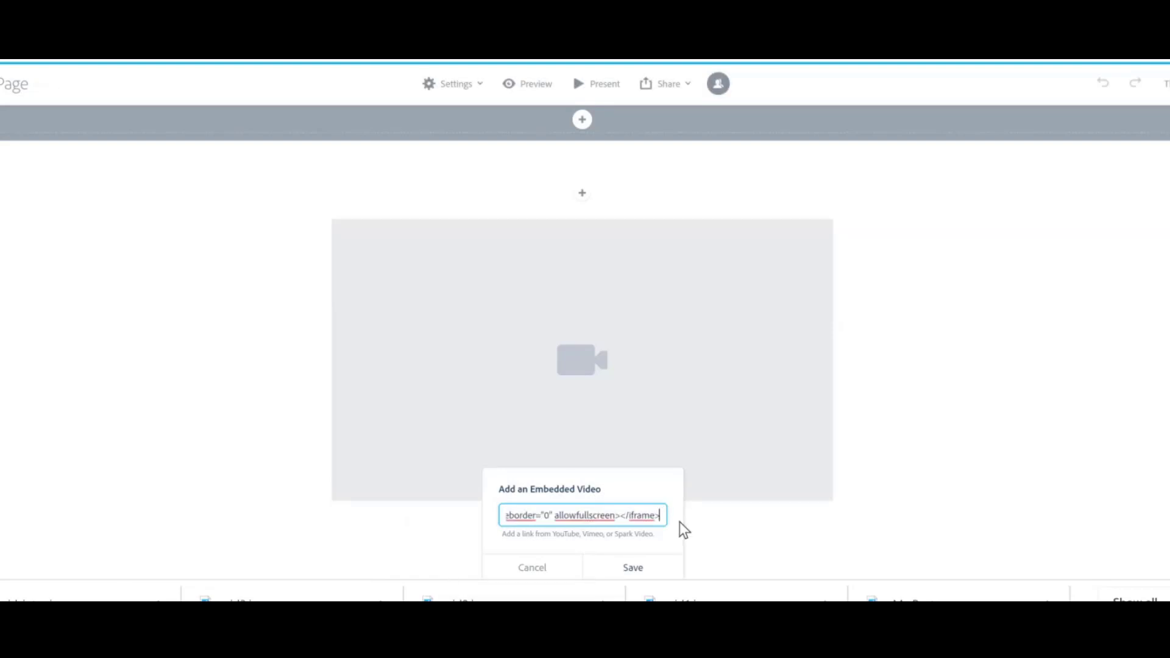
{"action": "left_click", "coordinate": [644, 578]}
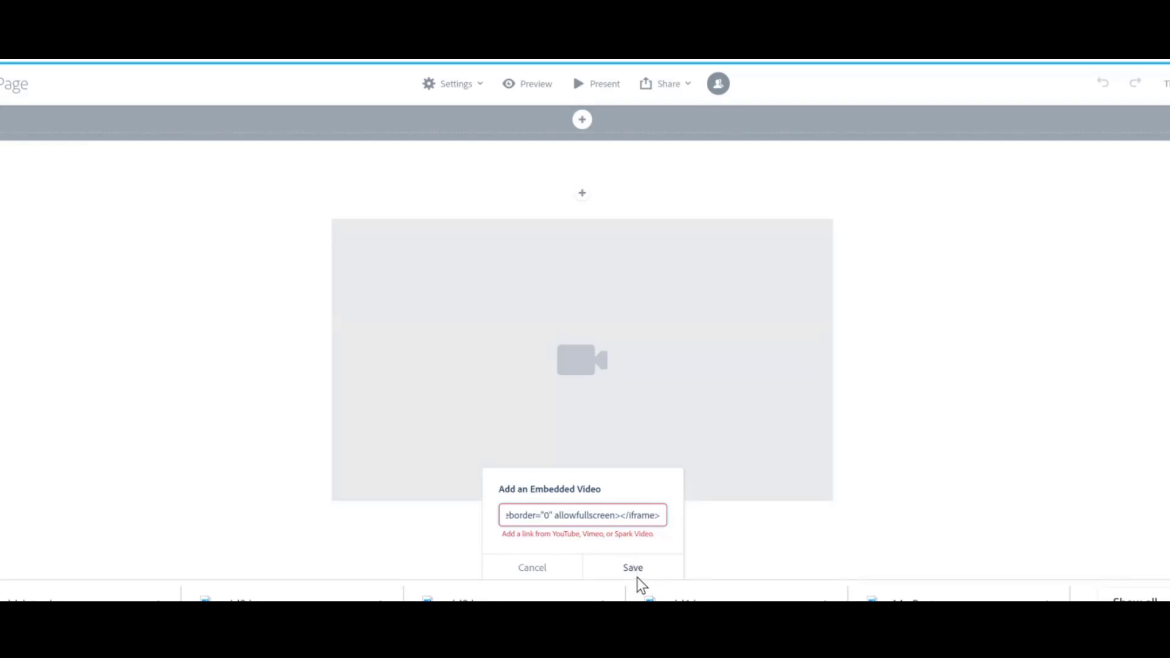
{"action": "key", "text": "ctrl+a"}
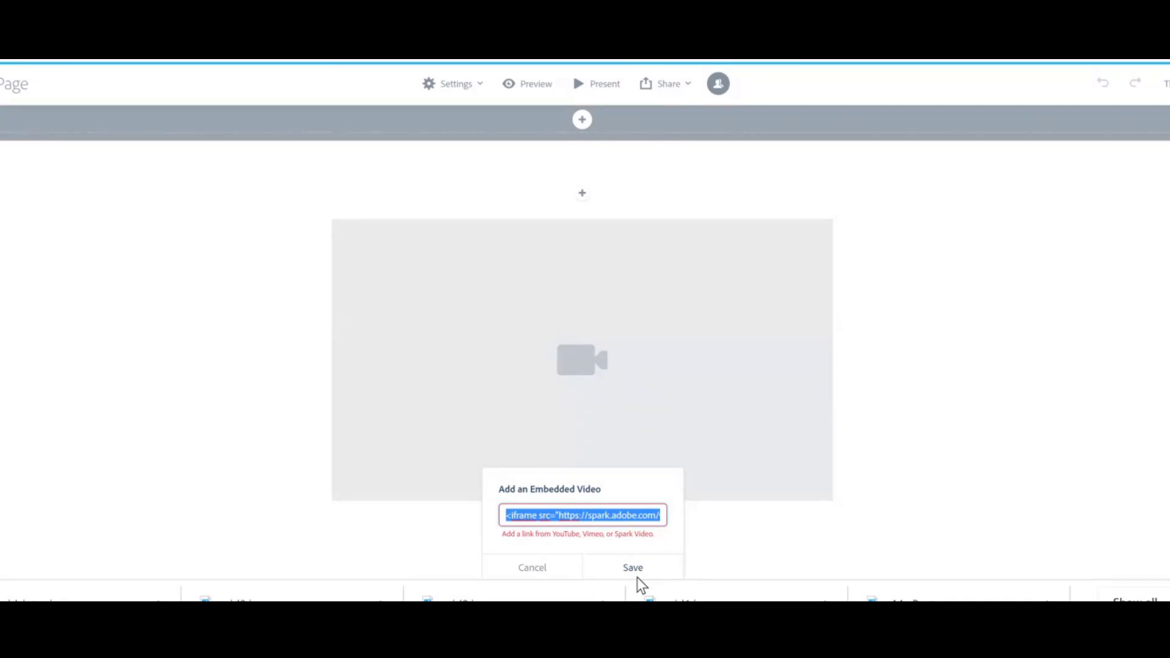
{"action": "key", "text": "BackSpace"}
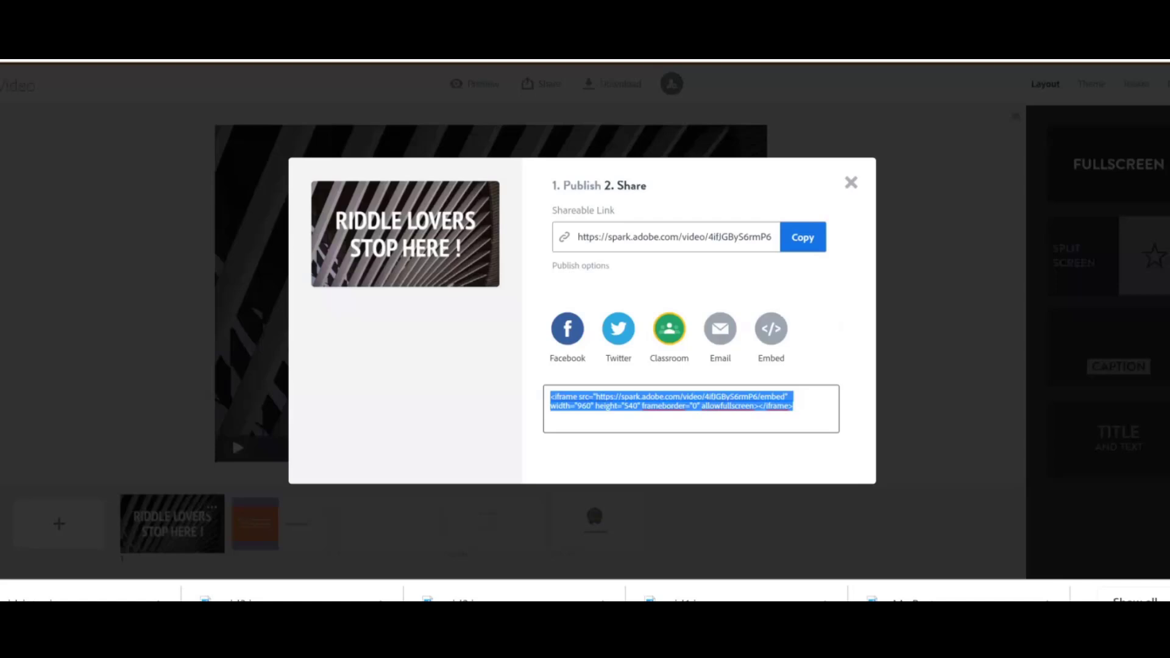
Copy the published video's shareable link and embed it in the page's video block.
{"action": "left_click", "coordinate": [806, 239]}
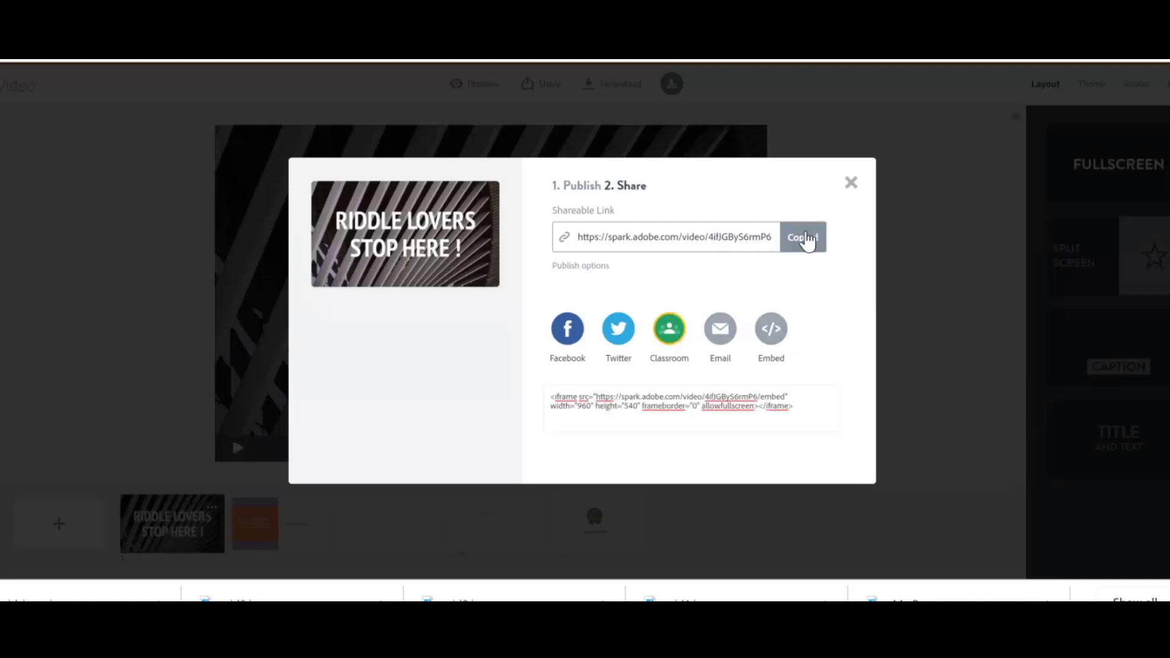
{"action": "left_click", "coordinate": [851, 184]}
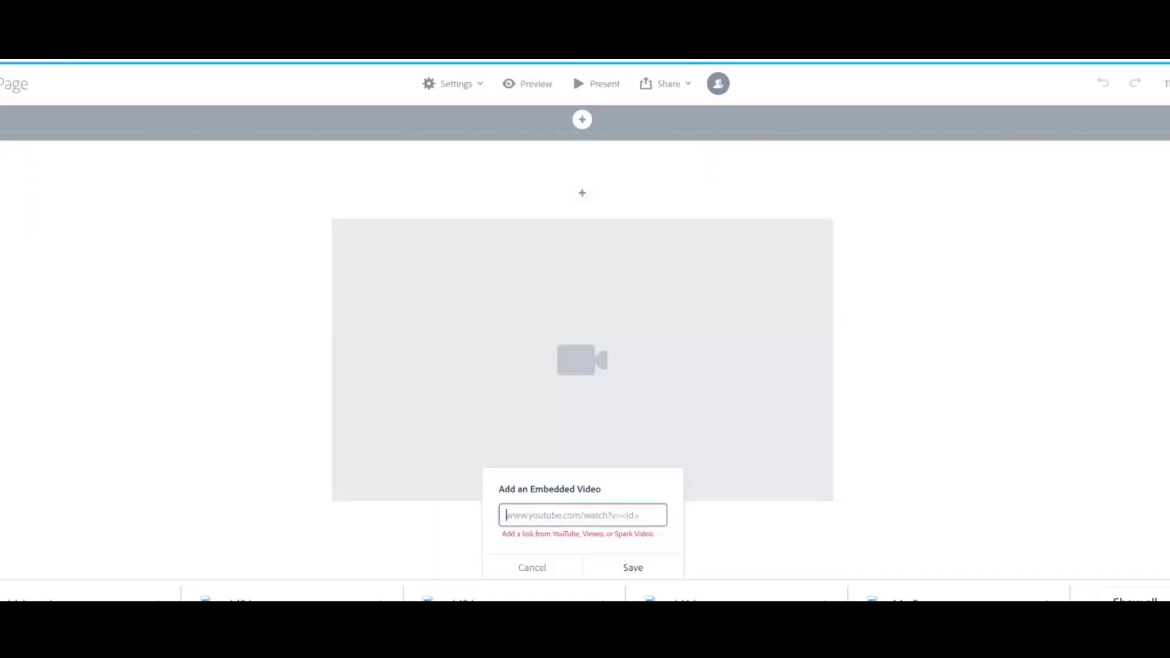
{"action": "left_click", "coordinate": [543, 511]}
{"action": "key", "text": "ctrl+v"}
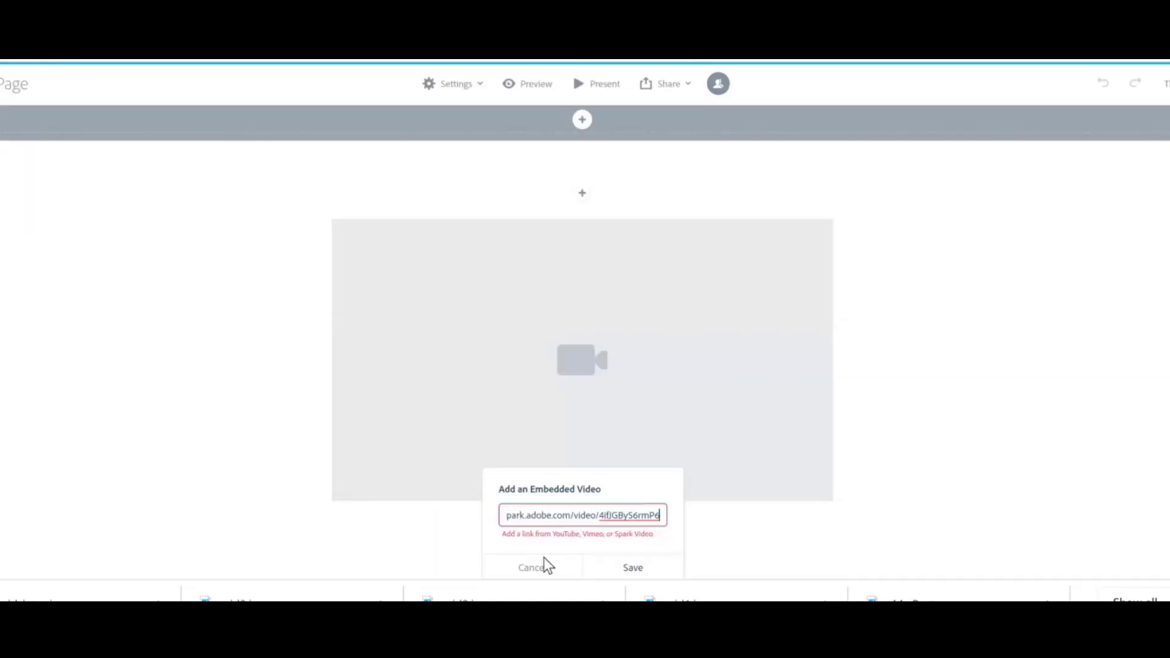
{"action": "left_click", "coordinate": [636, 574]}
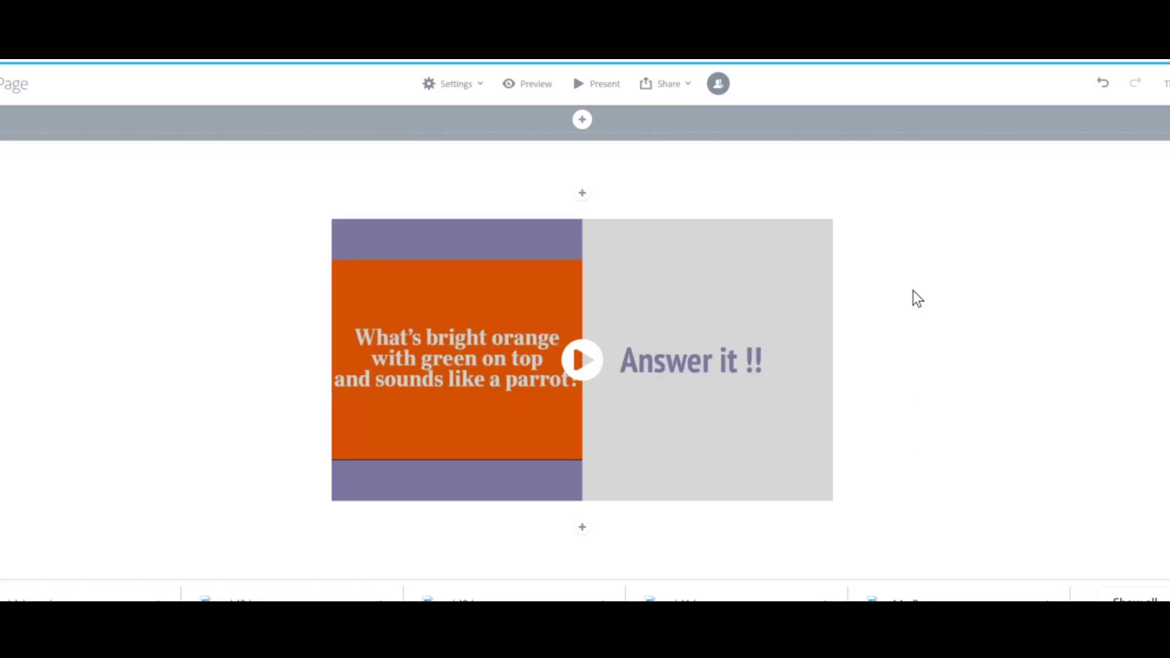
Set the header background to a free photo found by searching splendid Holidays.
{"action": "scroll", "coordinate": [992, 163], "scroll_direction": "up", "scroll_amount": 8}
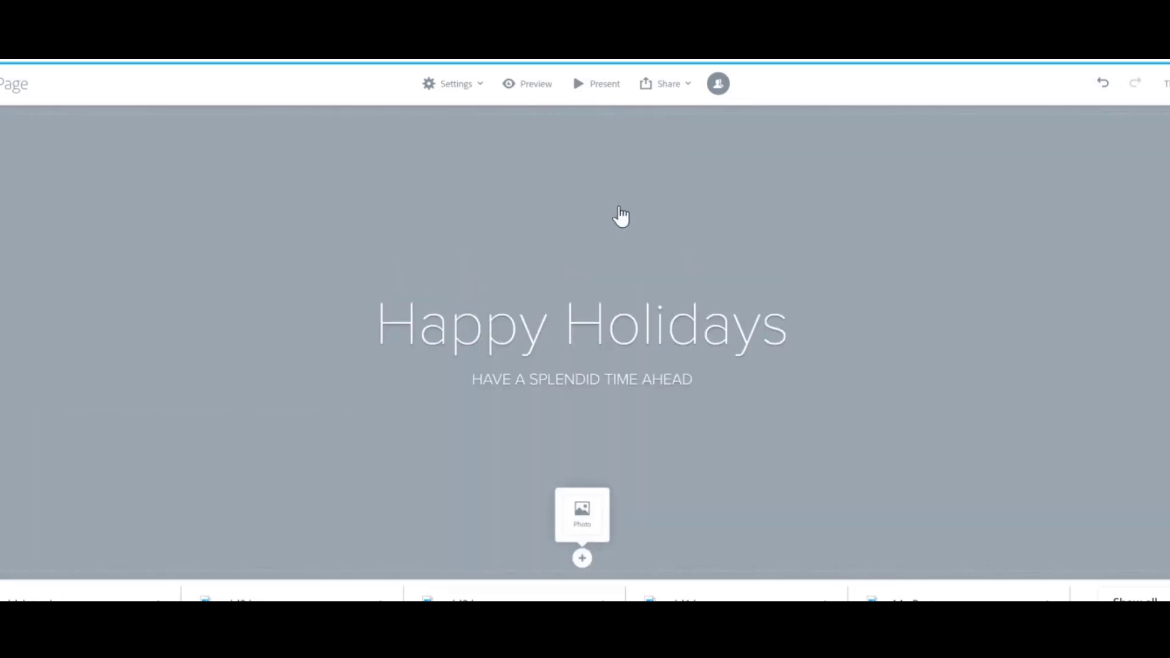
{"action": "left_click", "coordinate": [588, 514]}
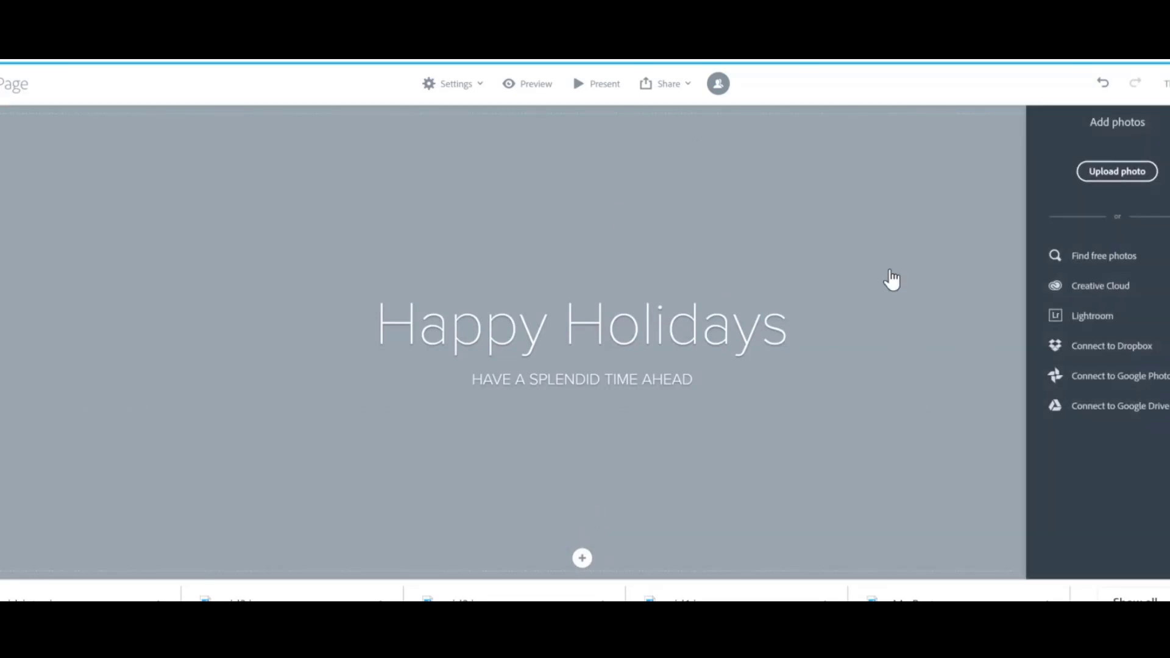
{"action": "left_click", "coordinate": [1089, 266]}
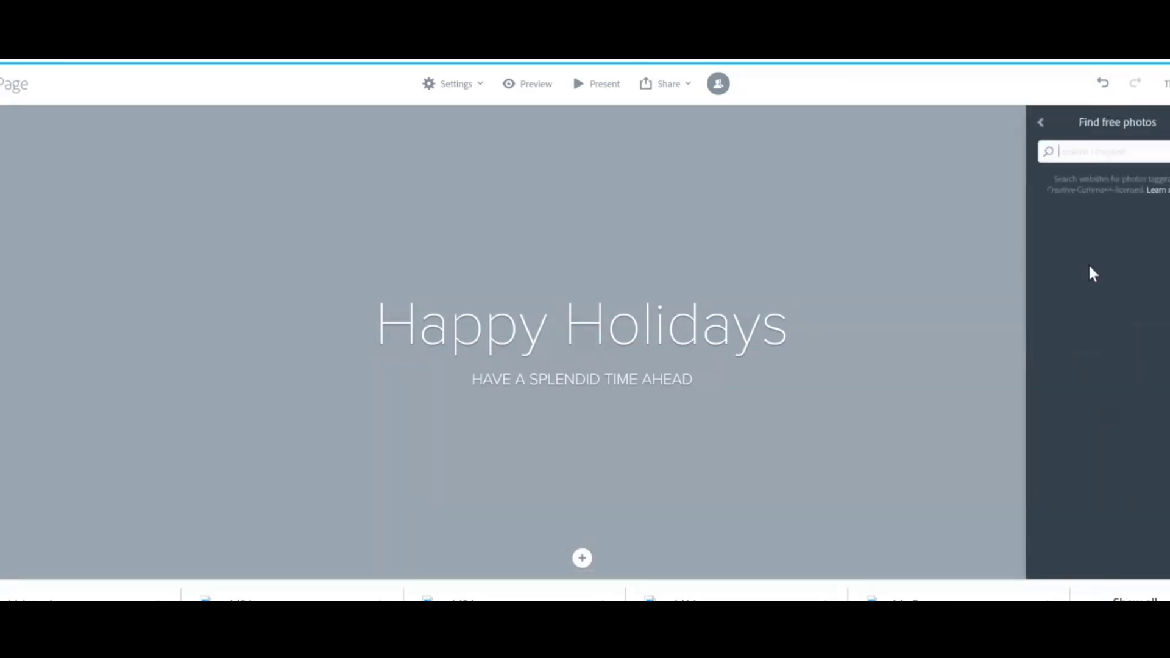
{"action": "type", "text": "Holidays"}
{"action": "key", "text": "Return"}
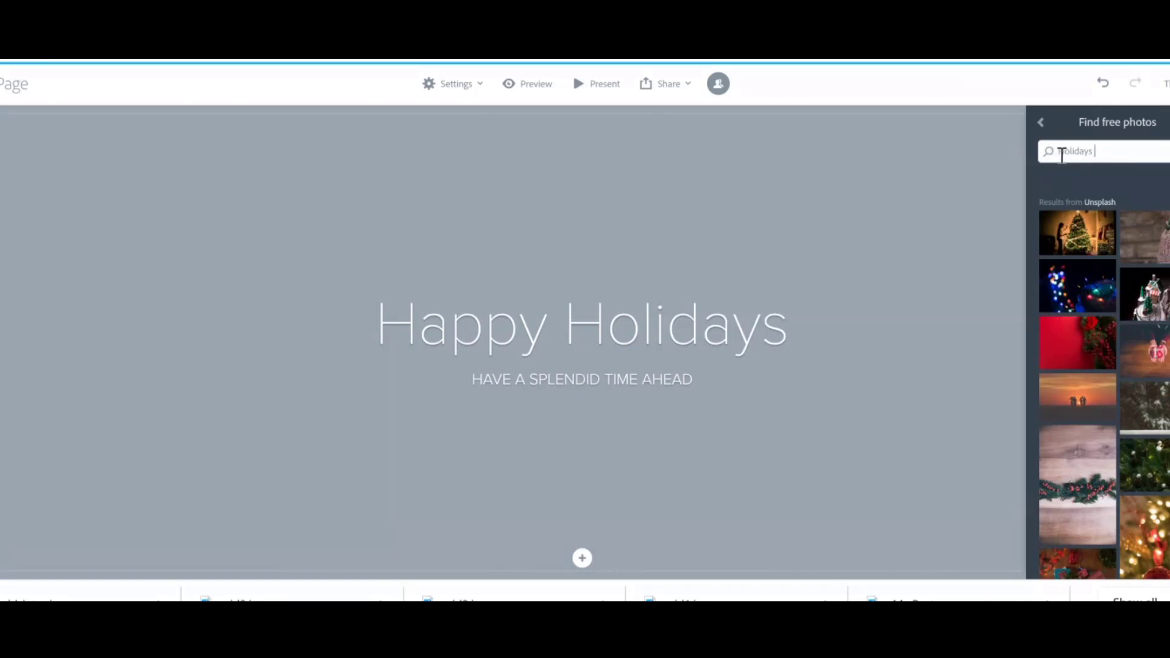
{"action": "left_click", "coordinate": [1062, 153]}
{"action": "type", "text": "Splendid"}
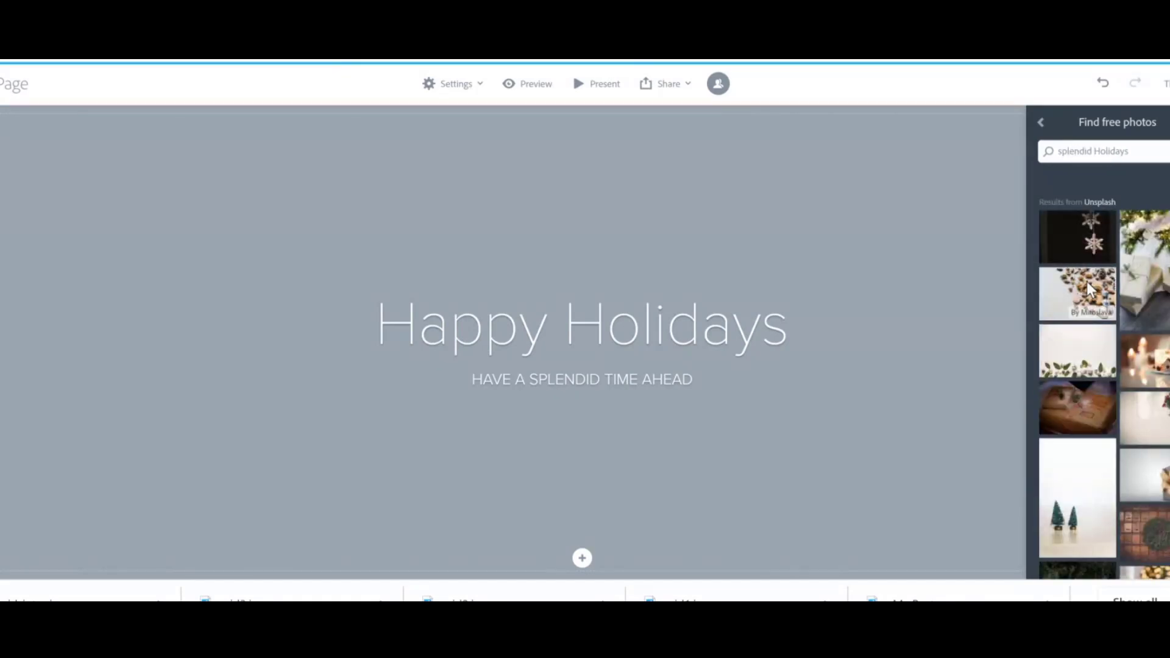
{"action": "left_click", "coordinate": [1090, 291]}
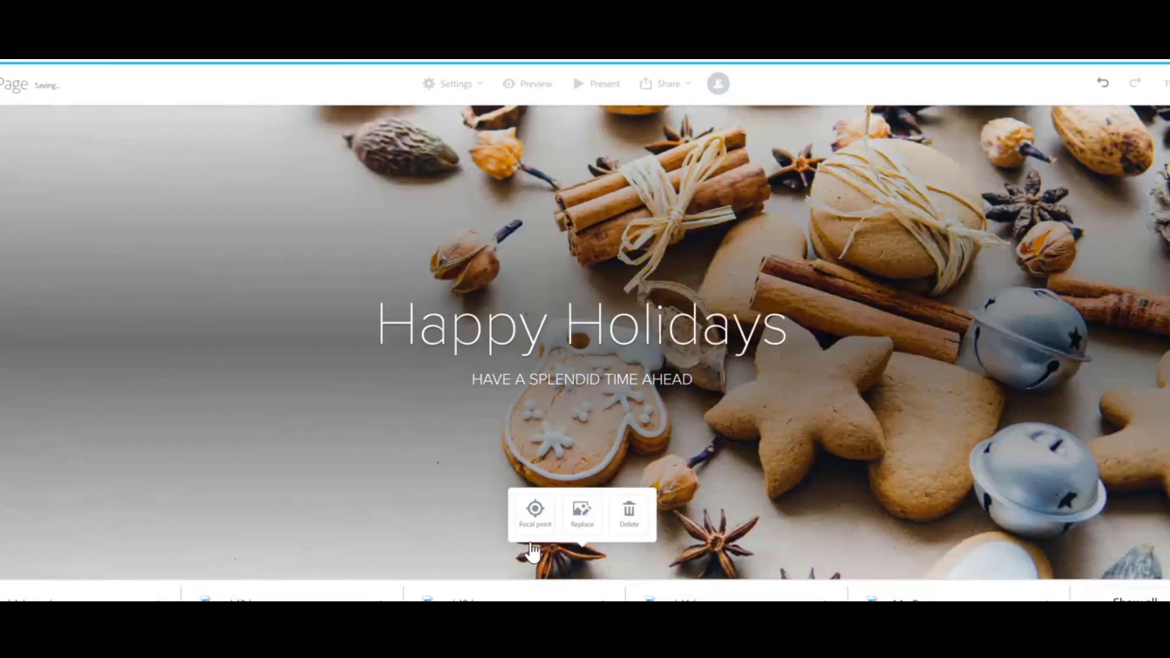
Move the header photo's focal point higher and save it.
{"action": "left_click", "coordinate": [533, 516]}
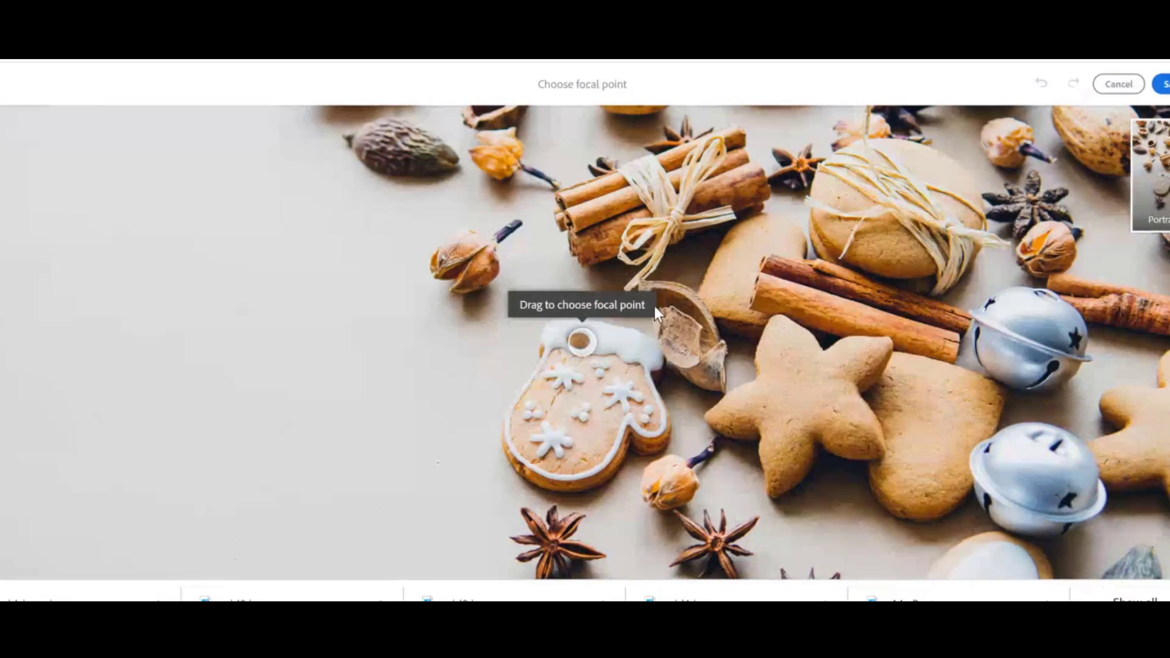
{"action": "mouse_move", "coordinate": [582, 341]}
{"action": "left_mouse_down"}
{"action": "mouse_move", "coordinate": [491, 295]}
{"action": "mouse_move", "coordinate": [800, 242]}
{"action": "mouse_move", "coordinate": [468, 263]}
{"action": "mouse_move", "coordinate": [777, 242]}
{"action": "mouse_move", "coordinate": [566, 196]}
{"action": "mouse_move", "coordinate": [551, 210]}
{"action": "left_mouse_up"}
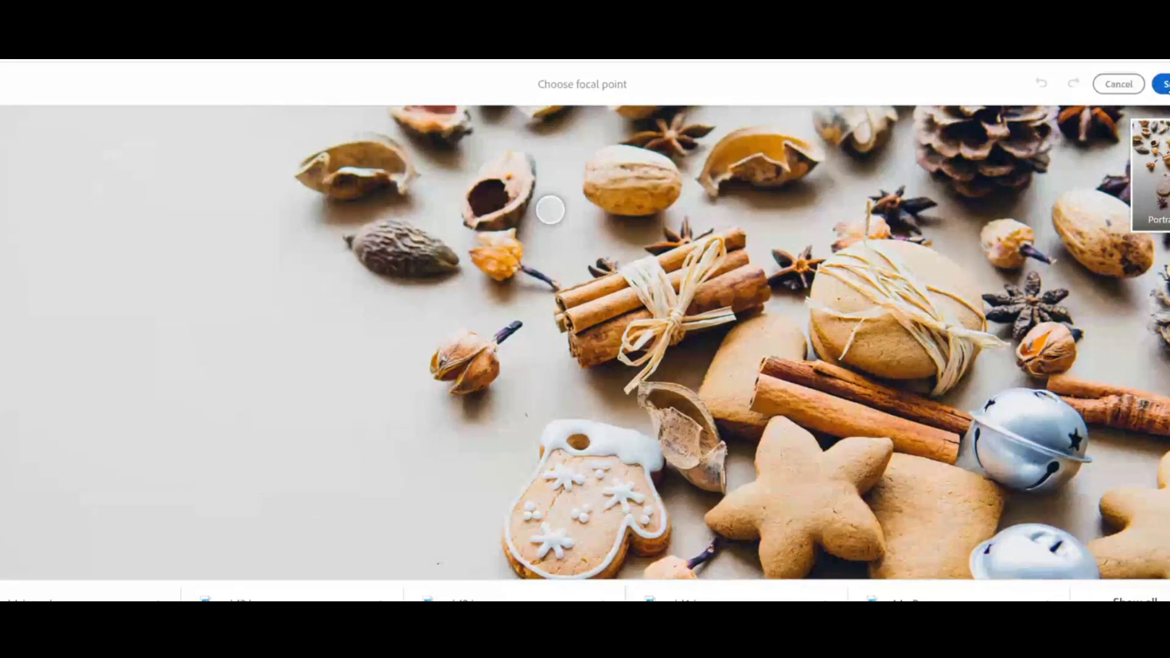
{"action": "left_click", "coordinate": [1168, 89]}
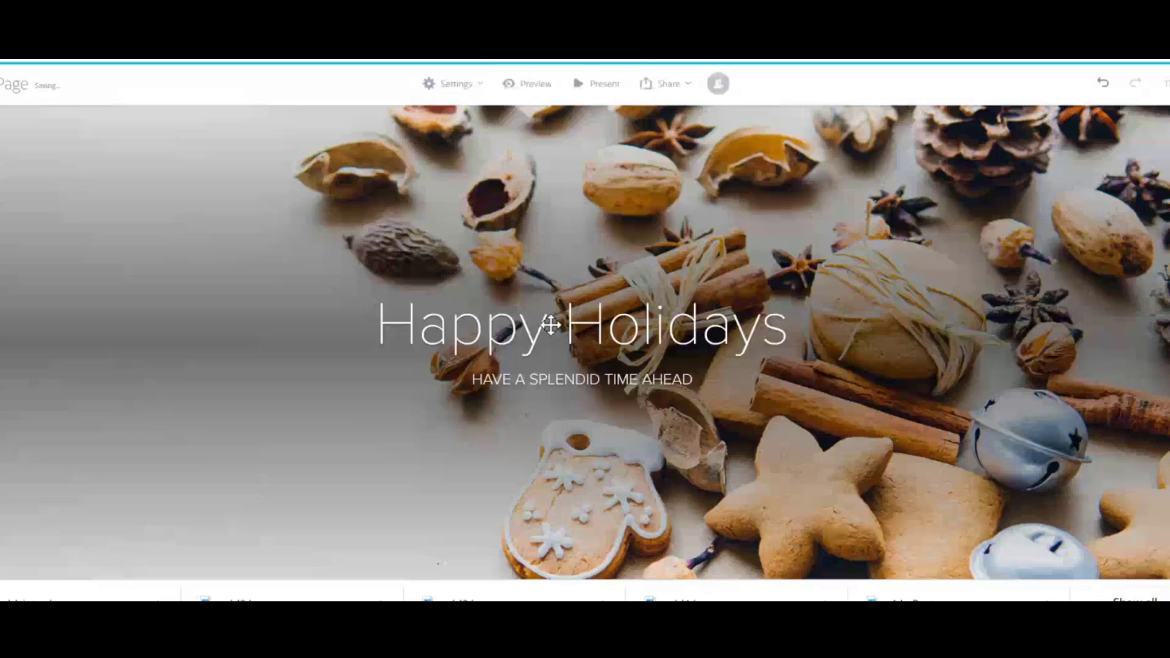
Insert a glideshow below the video, add several splendid Holidays photos to it, and save it.
{"action": "scroll", "coordinate": [585, 341], "scroll_direction": "down", "scroll_amount": 7}
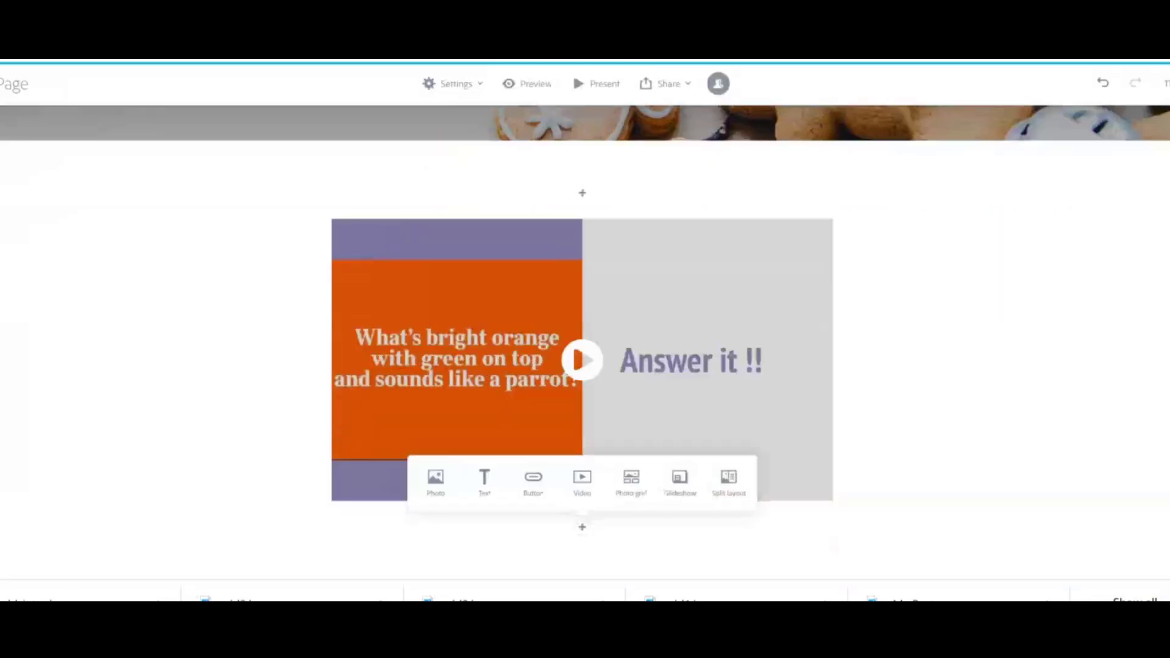
{"action": "scroll", "coordinate": [501, 464], "scroll_direction": "up", "scroll_amount": 3}
{"action": "scroll", "coordinate": [501, 464], "scroll_direction": "down", "scroll_amount": 3}
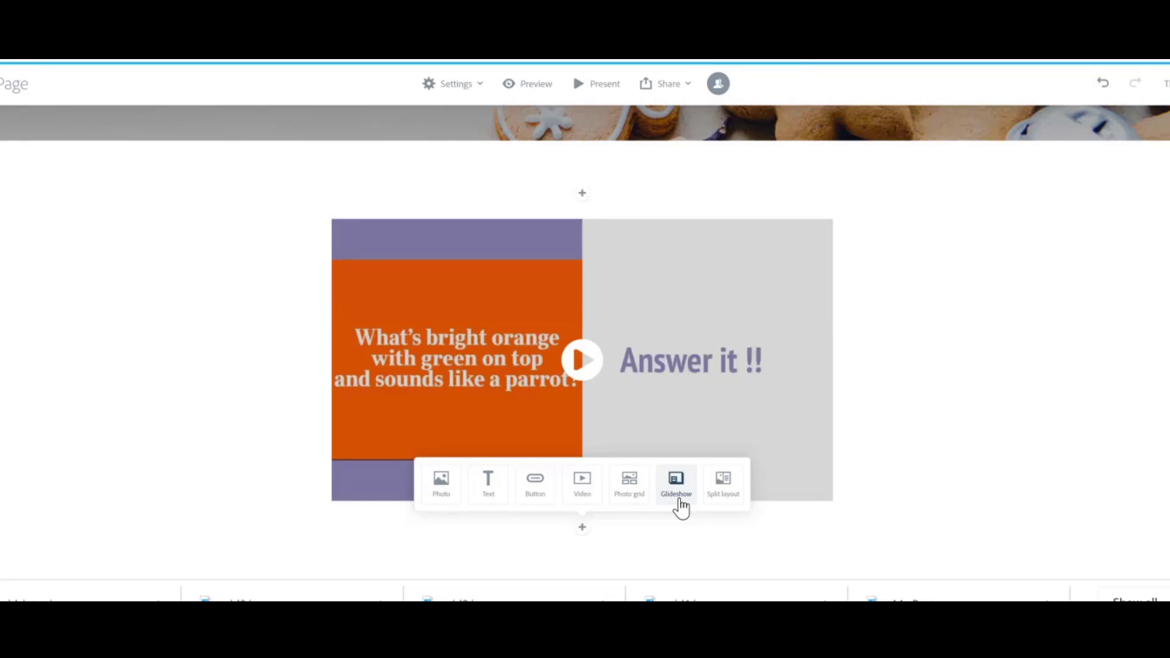
{"action": "left_click", "coordinate": [679, 499]}
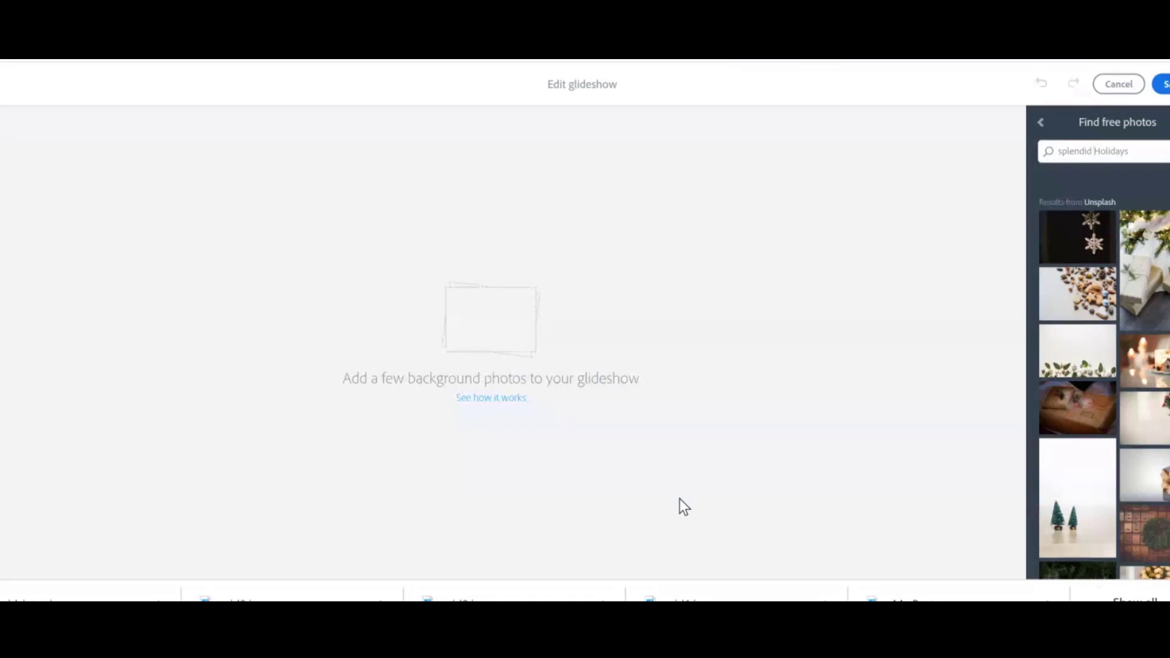
{"action": "left_click_drag", "start_coordinate": [1158, 373], "coordinate": [427, 421]}
{"action": "left_click", "coordinate": [1066, 470]}
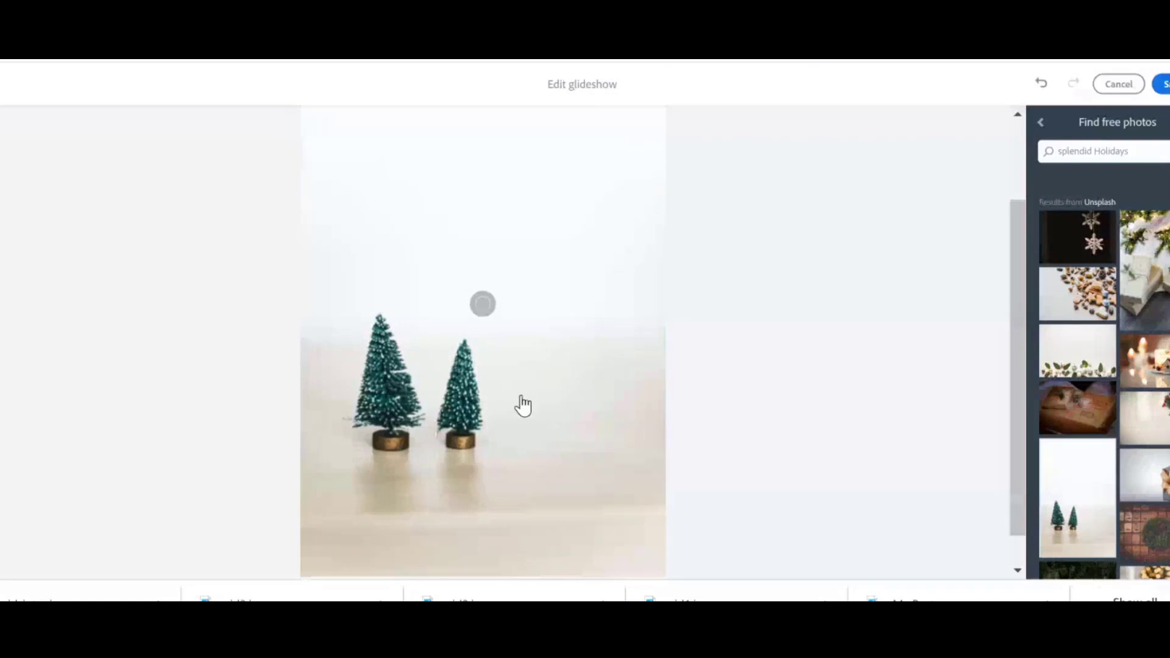
{"action": "scroll", "coordinate": [551, 462], "scroll_direction": "down", "scroll_amount": 1}
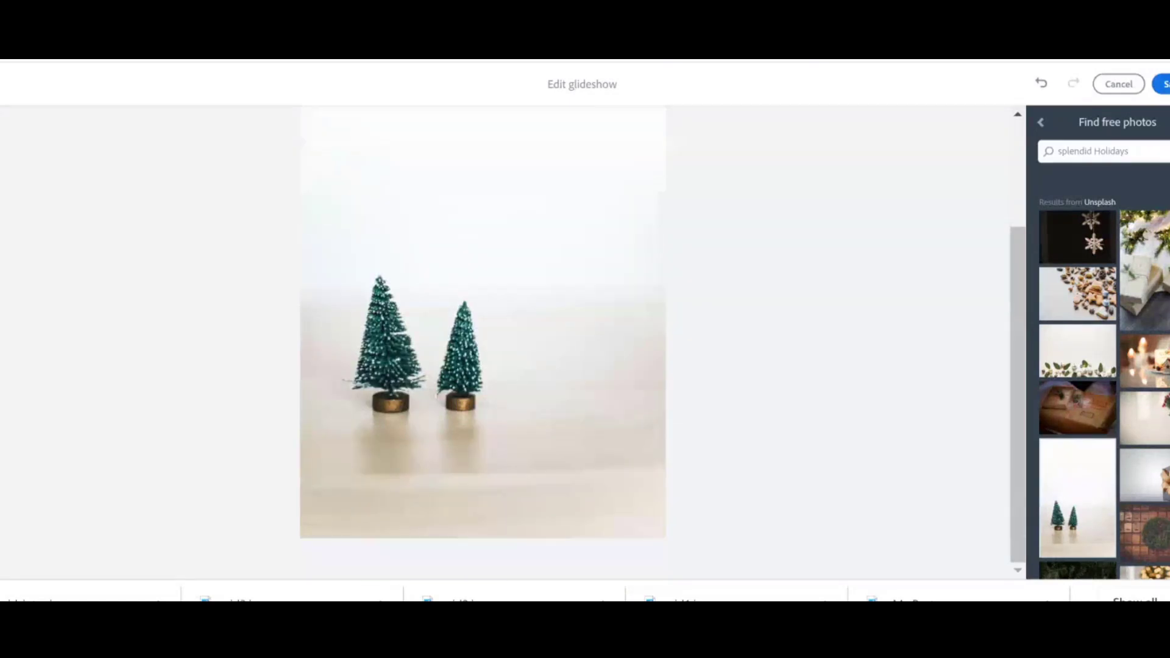
{"action": "scroll", "coordinate": [482, 342], "scroll_direction": "up", "scroll_amount": 1}
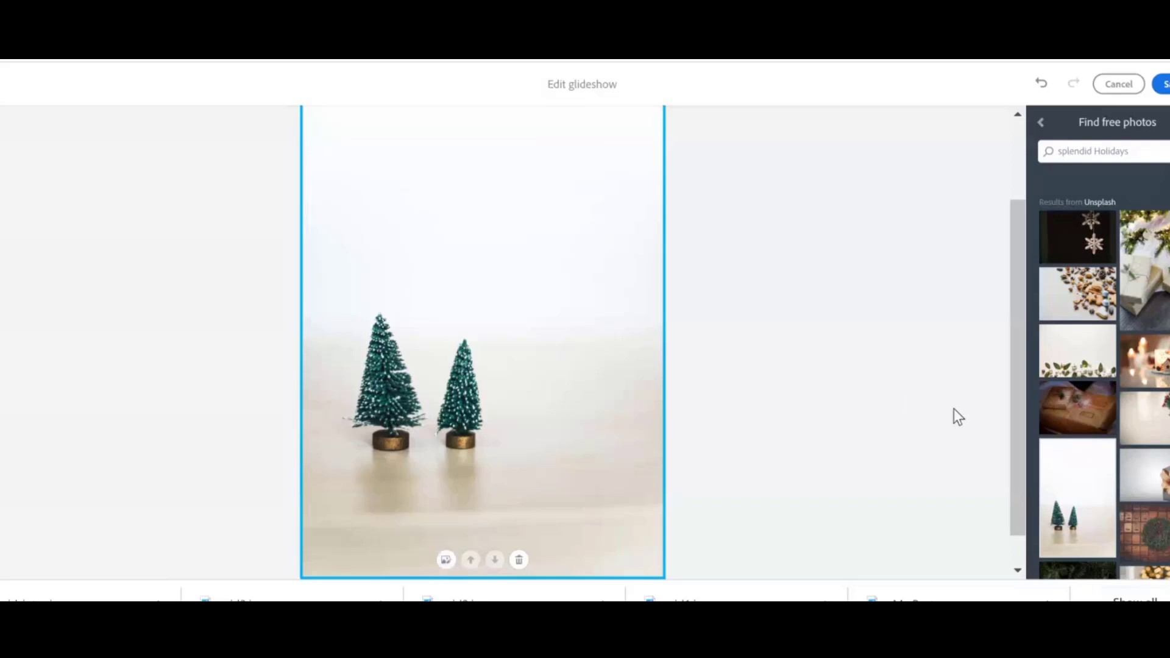
{"action": "left_click", "coordinate": [1146, 373]}
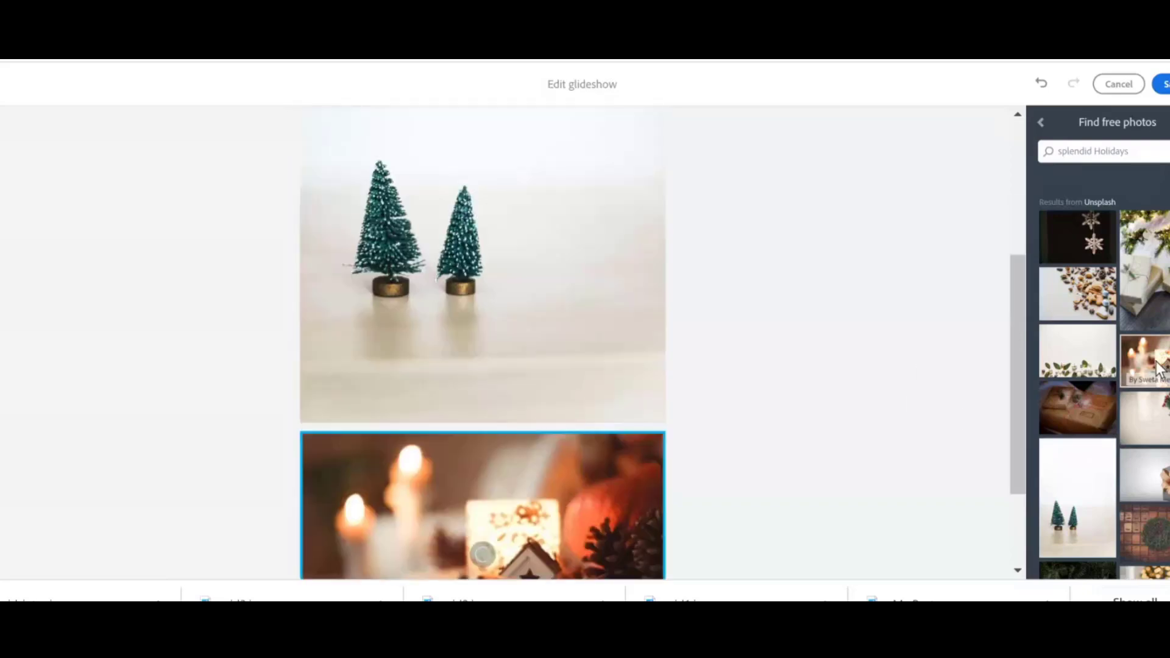
{"action": "left_click", "coordinate": [1156, 485]}
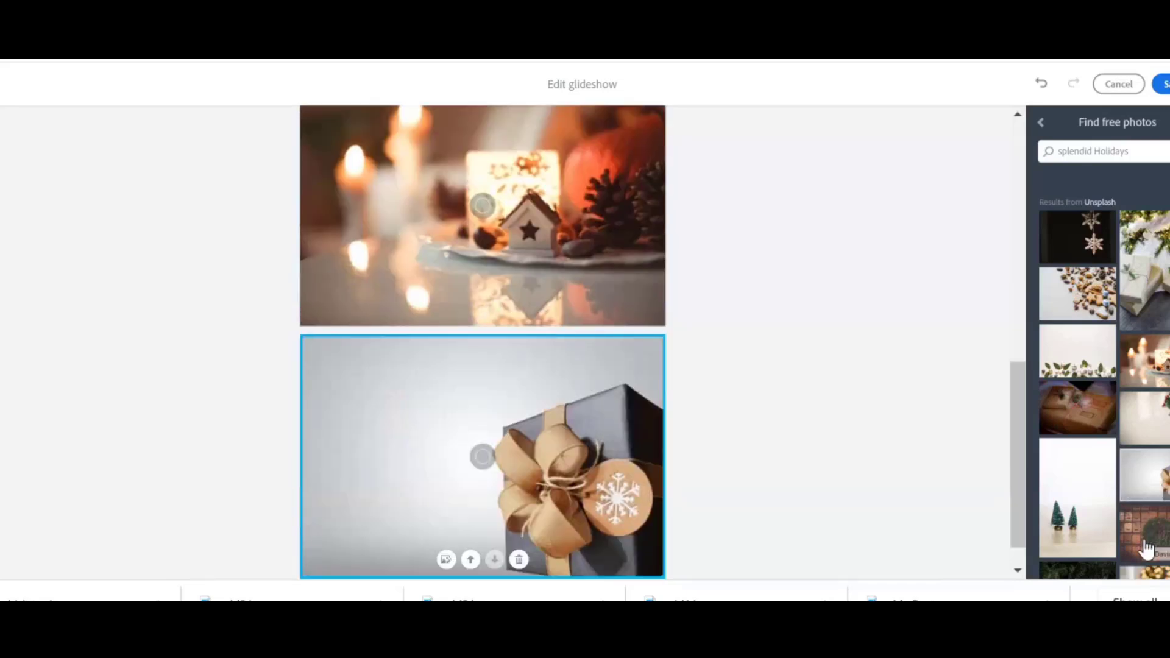
{"action": "left_click", "coordinate": [1123, 517]}
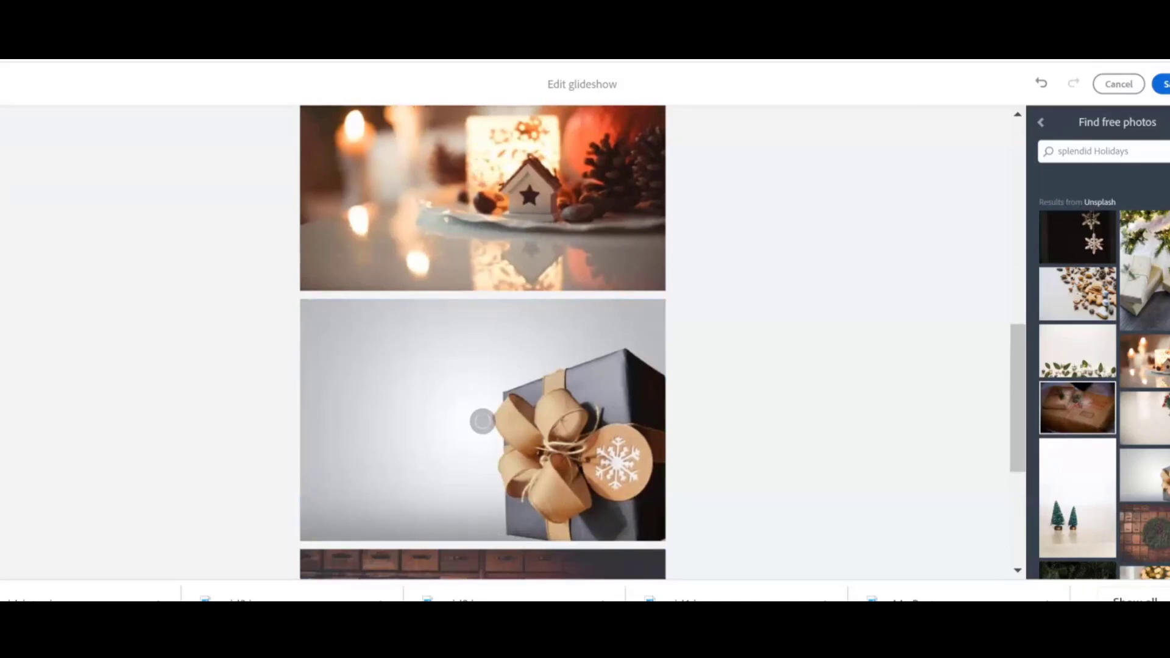
{"action": "left_click", "coordinate": [1165, 84]}
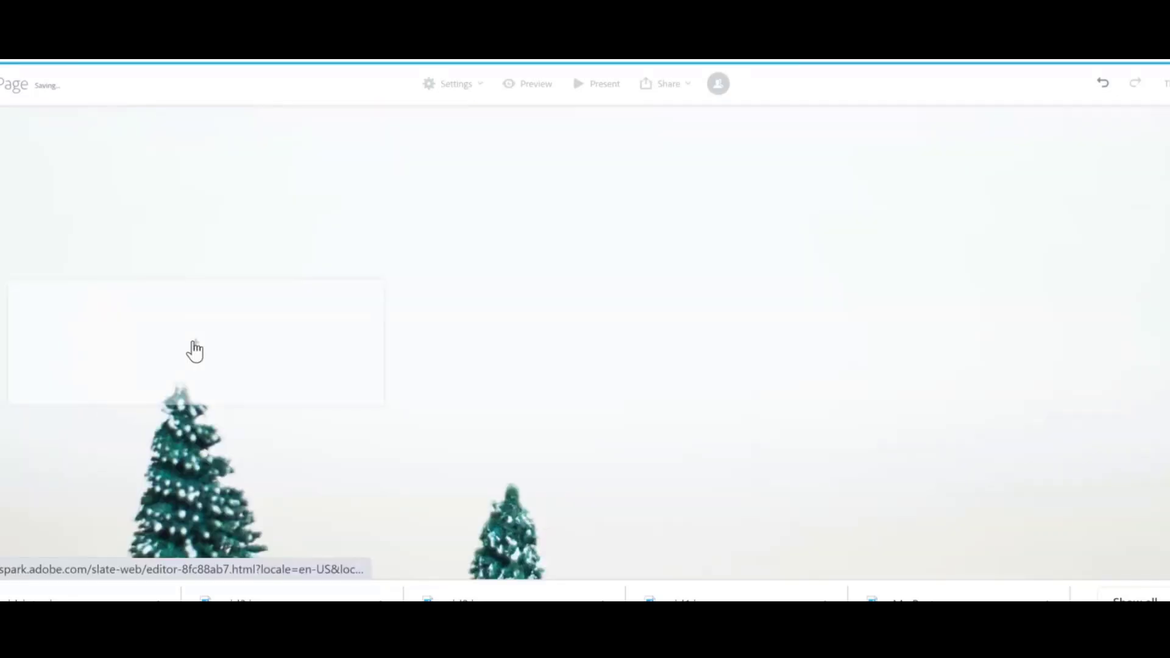
Add a text block to the card over the tree background and enter the letter L.
{"action": "left_click", "coordinate": [195, 343]}
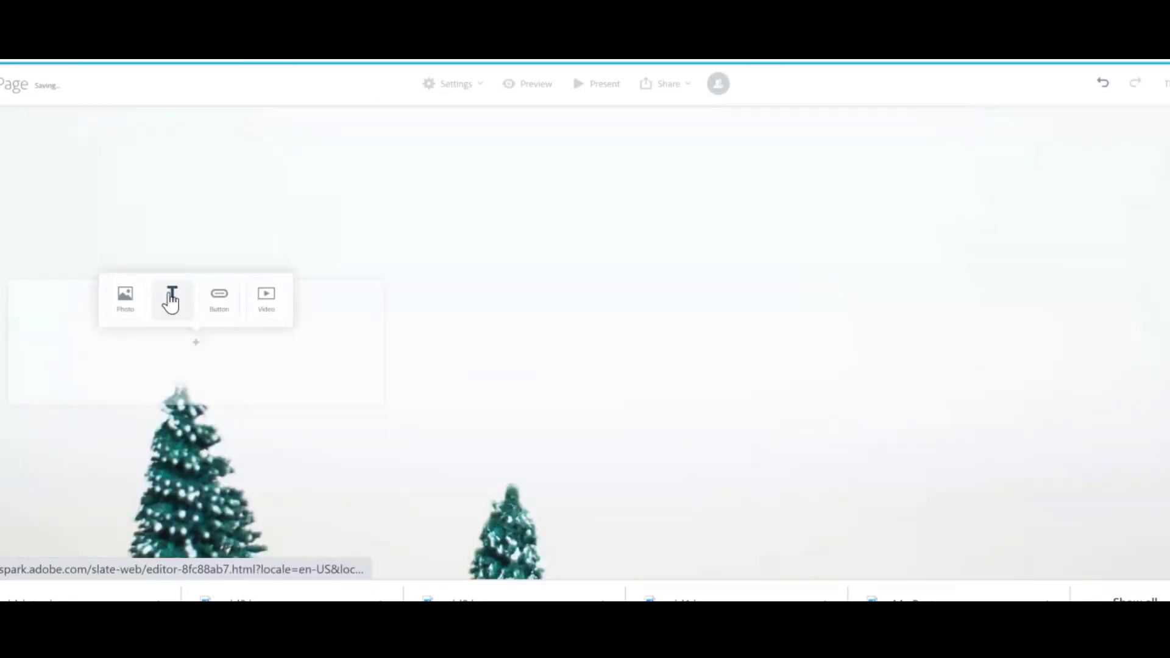
{"action": "left_click", "coordinate": [171, 299]}
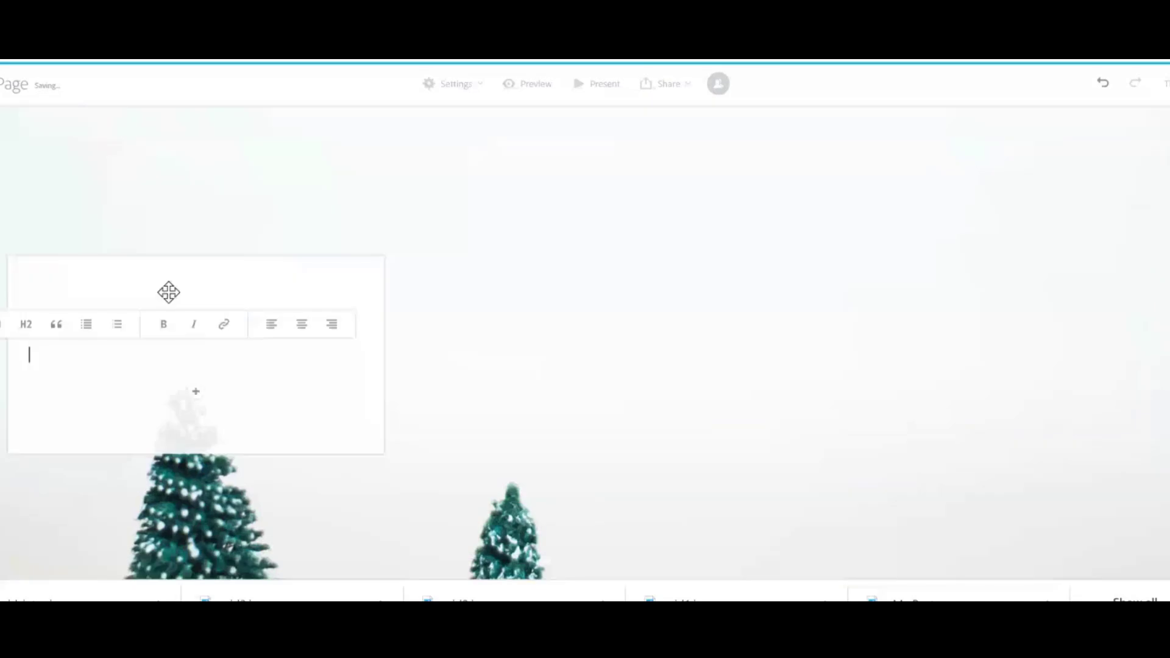
{"action": "type", "text": "L"}
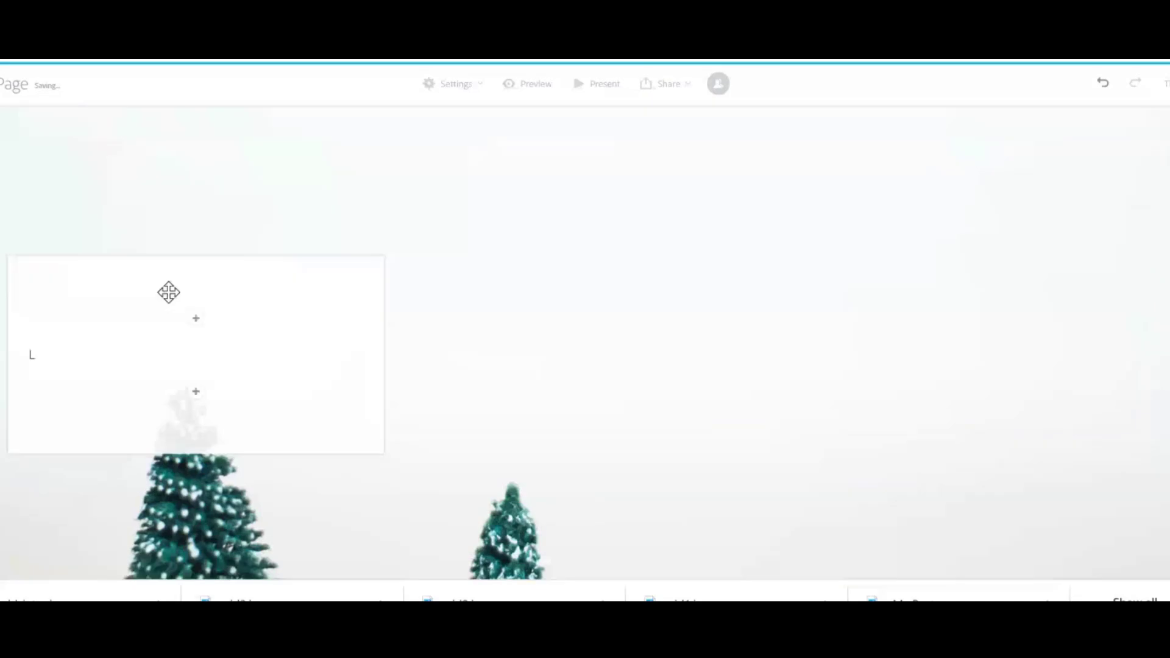
Insert another text block above it reading Love the relaxing music.
{"action": "left_click", "coordinate": [196, 321]}
{"action": "left_click", "coordinate": [171, 273]}
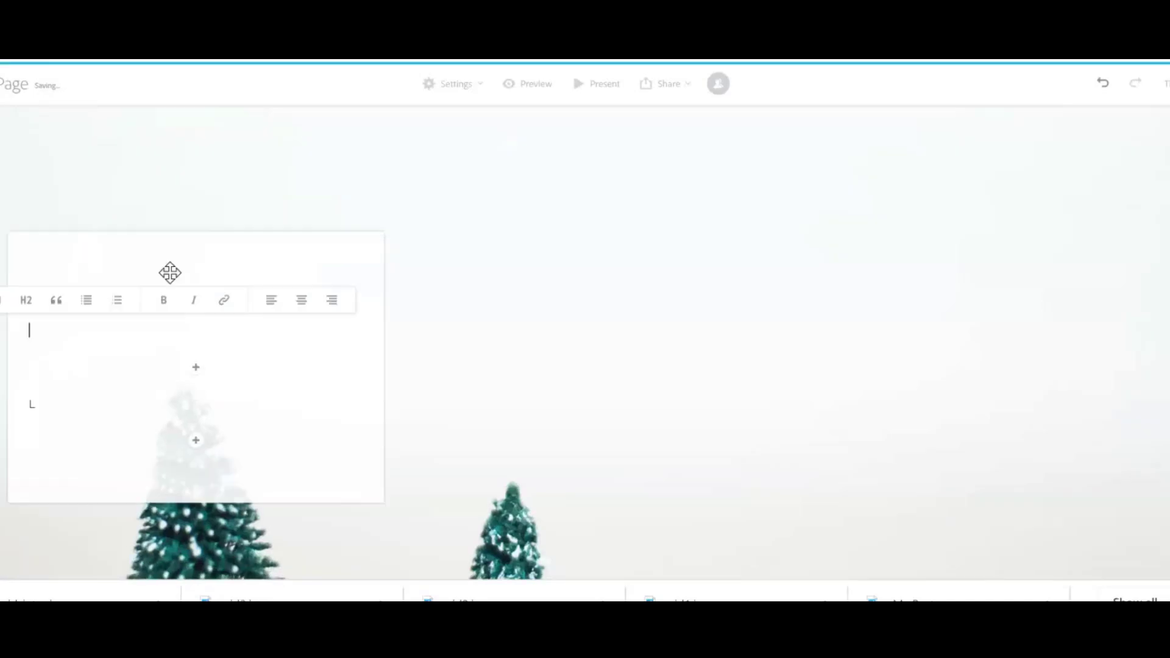
{"action": "type", "text": "Love the "}
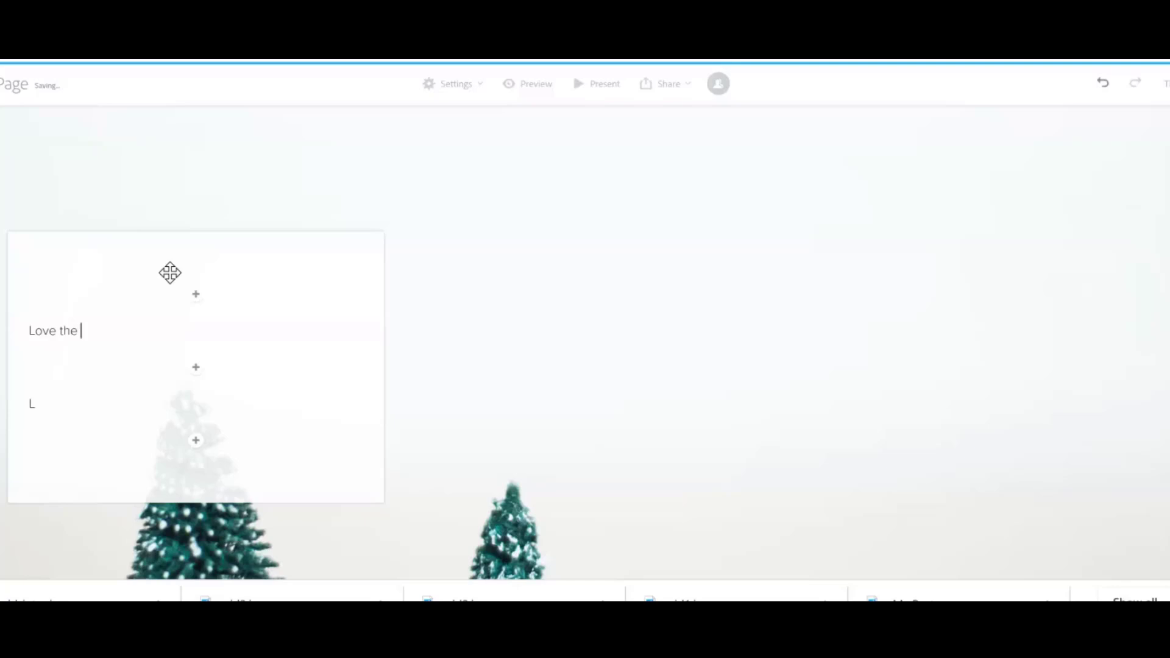
{"action": "type", "text": "relaxing music"}
Insert a photo below that text, choosing the boombox image from a free photo search for music.
{"action": "left_click", "coordinate": [195, 370]}
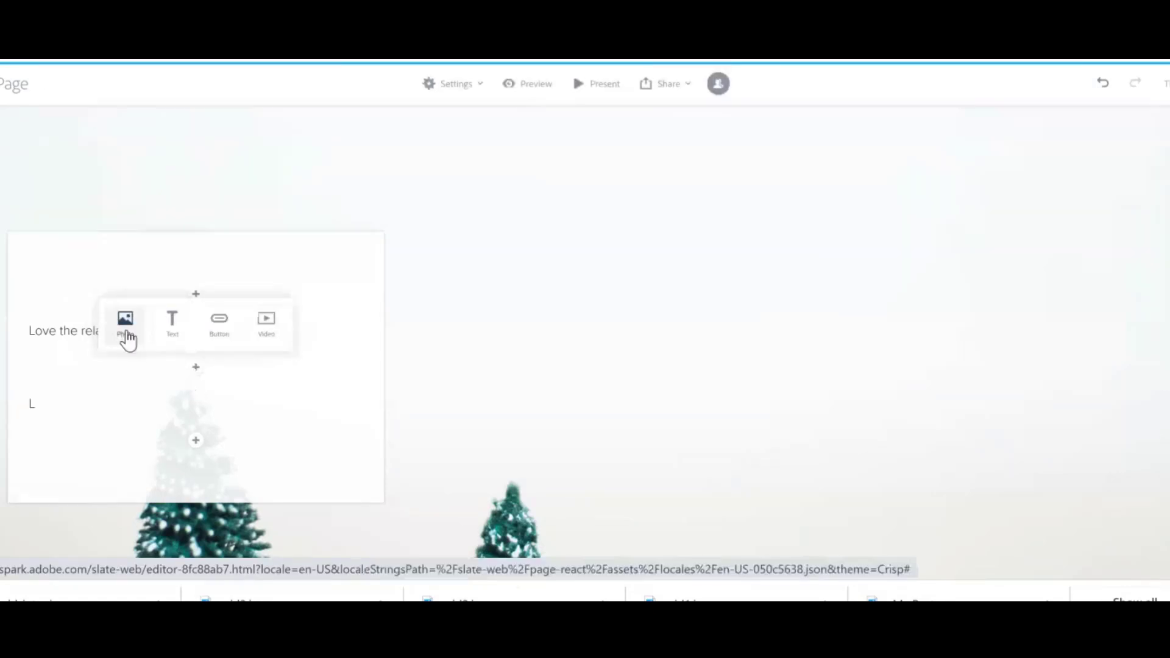
{"action": "left_click", "coordinate": [126, 335]}
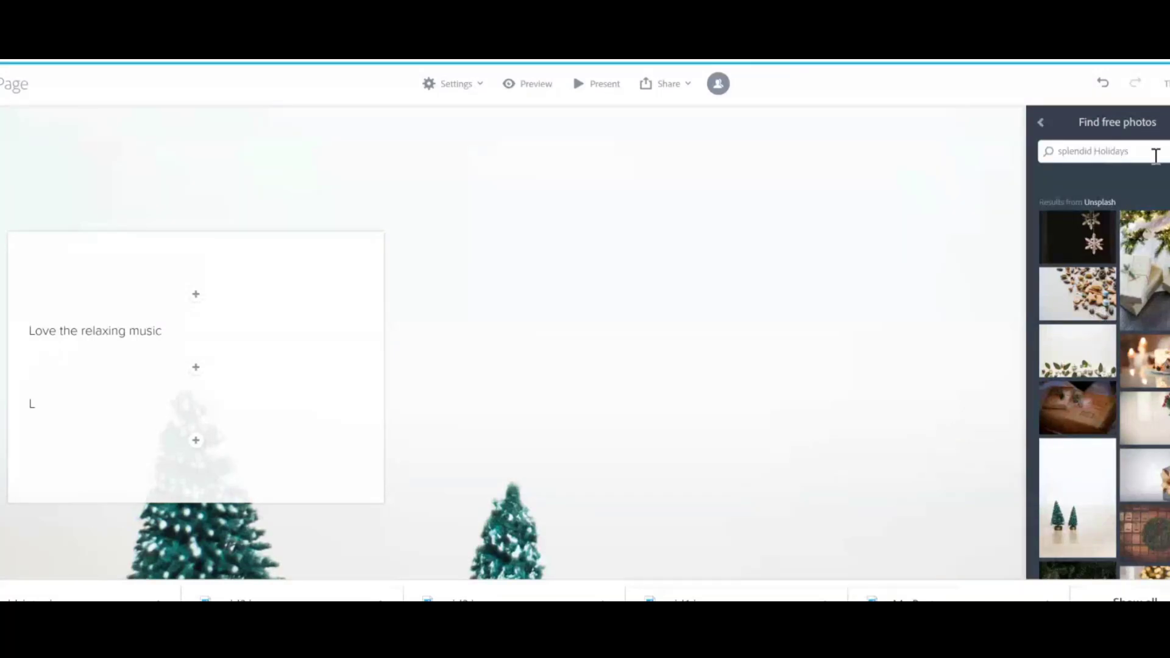
{"action": "left_click", "coordinate": [1155, 156]}
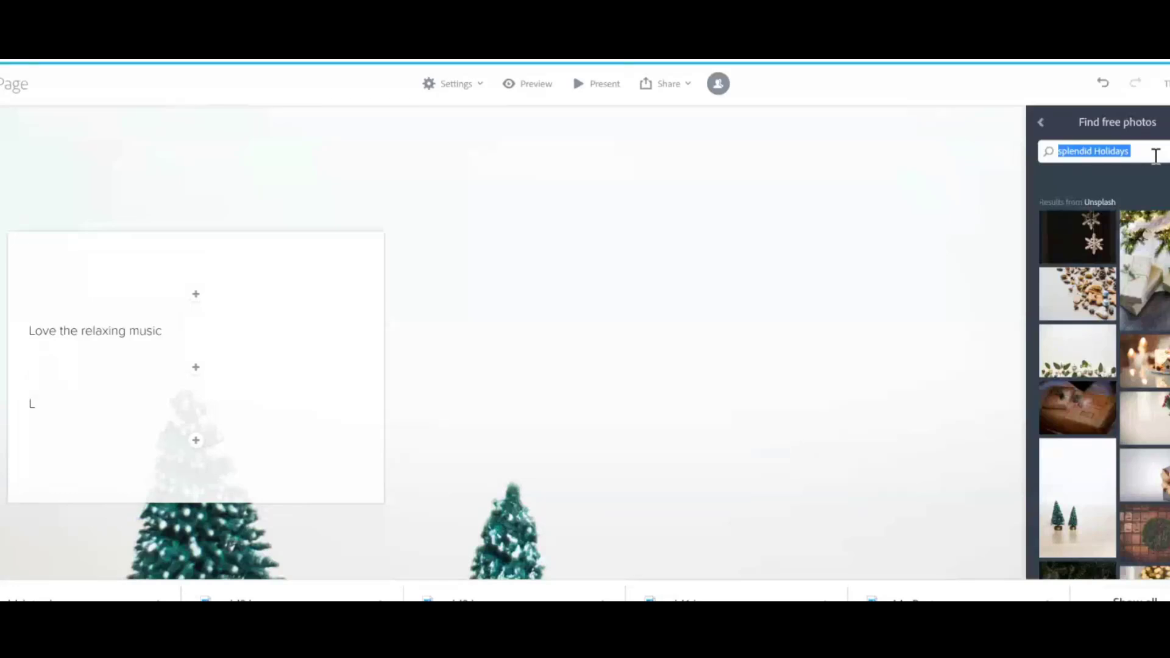
{"action": "type", "text": "music"}
{"action": "key", "text": "Return"}
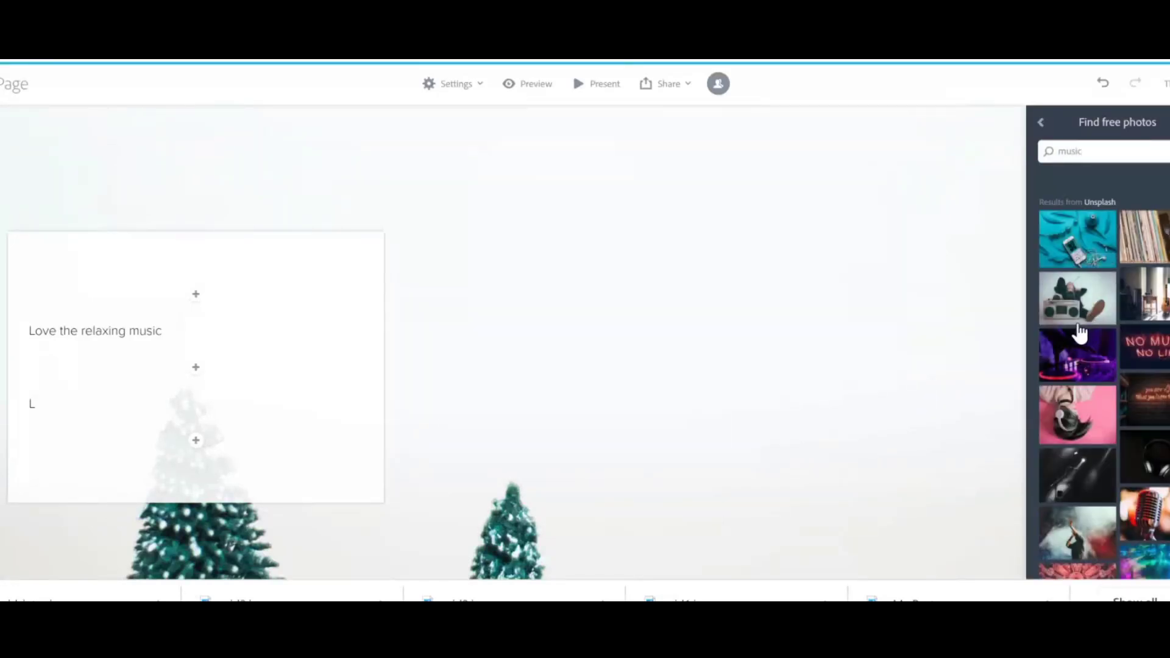
{"action": "left_click", "coordinate": [1077, 305]}
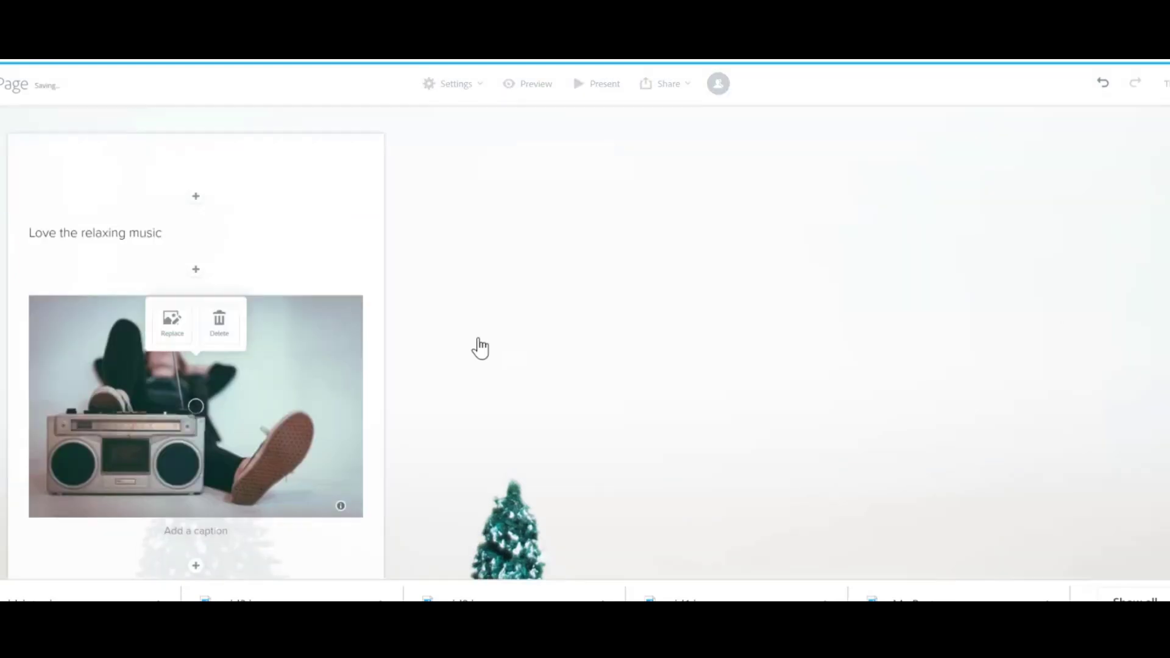
{"action": "left_click", "coordinate": [871, 276]}
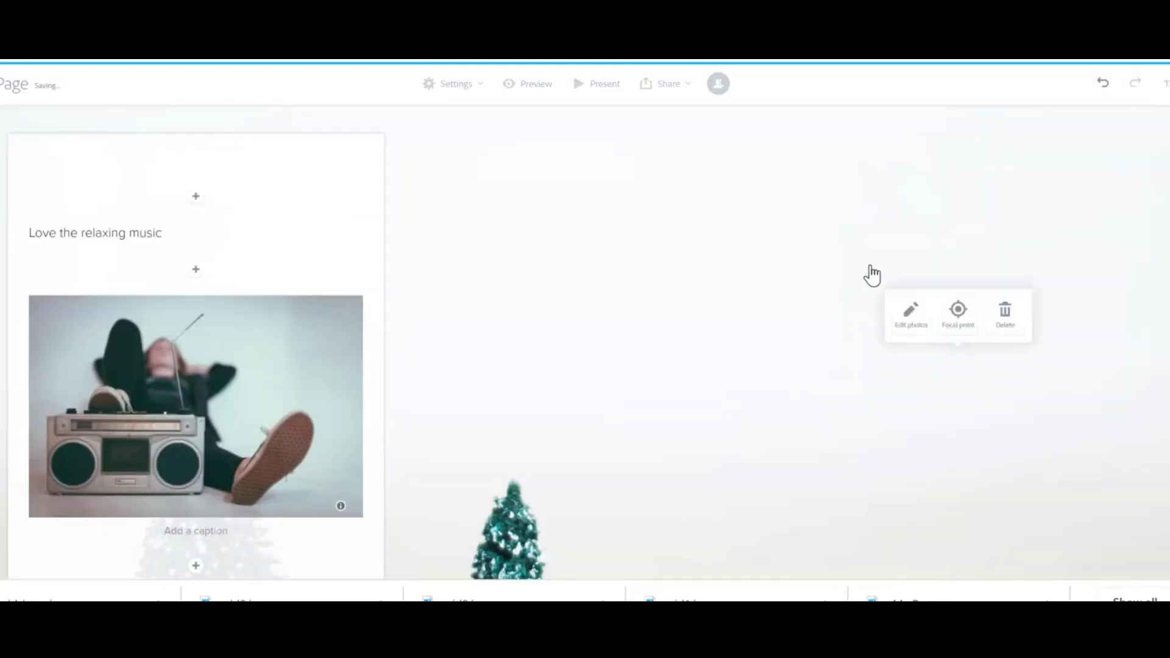
{"action": "scroll", "coordinate": [871, 275], "scroll_direction": "down", "scroll_amount": 10}
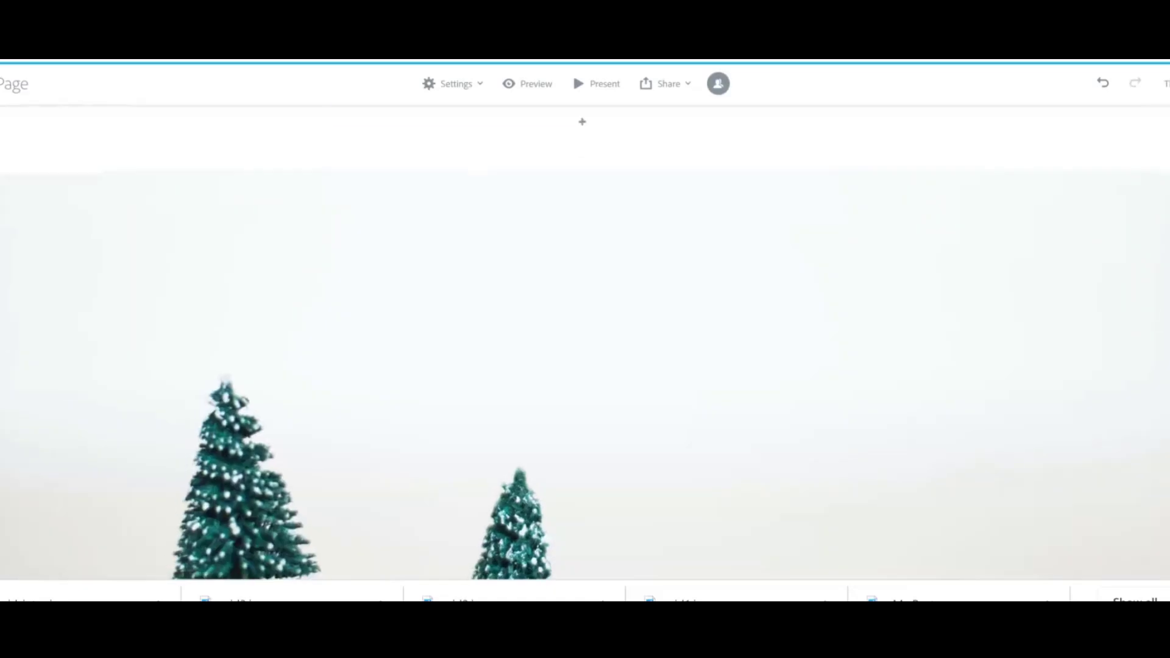
{"action": "scroll", "coordinate": [585, 341], "scroll_direction": "up", "scroll_amount": 5}
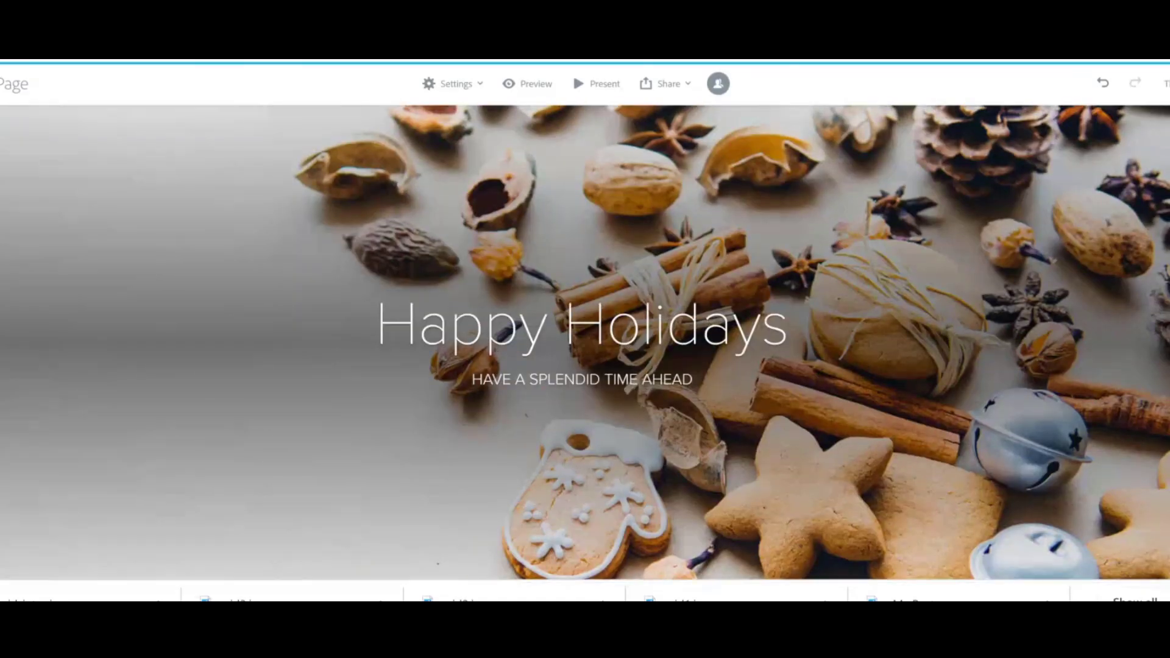
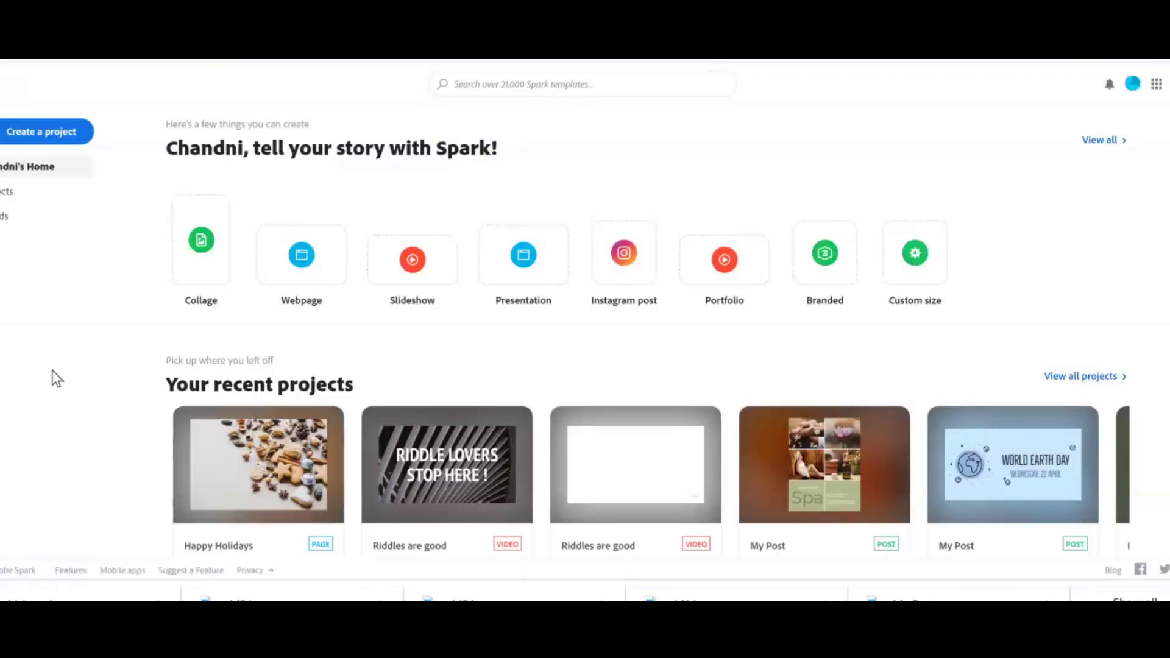
{"action": "scroll", "coordinate": [52, 371], "scroll_direction": "down", "scroll_amount": 1}
{"action": "scroll", "coordinate": [648, 327], "scroll_direction": "down", "scroll_amount": 3}
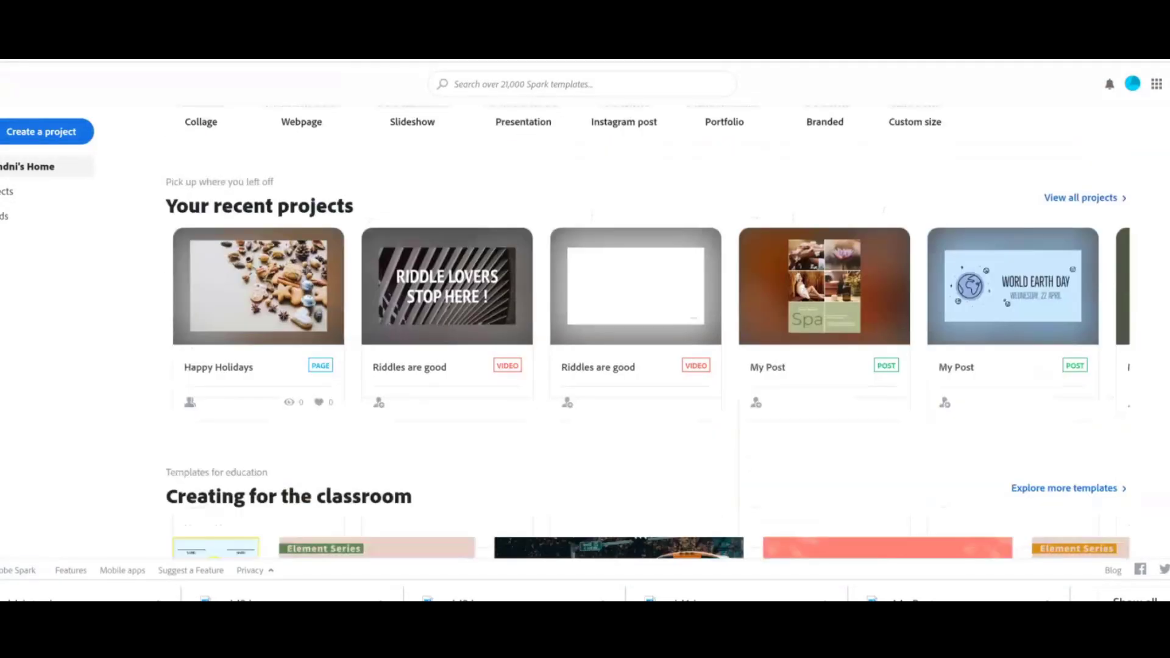
{"action": "scroll", "coordinate": [647, 329], "scroll_direction": "down", "scroll_amount": 2}
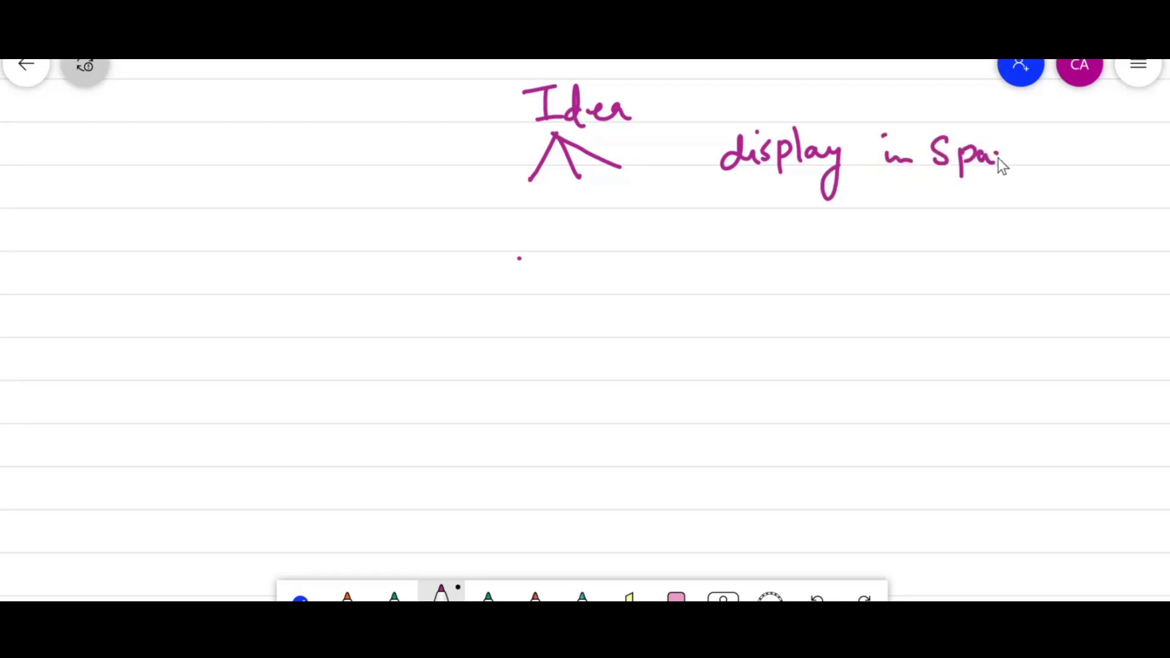
Handwrite an idea map linking Idea to Photos, Text, video, Glideshow and YouTube, with display in Spark page.
{"action": "left_click_drag", "start_coordinate": [1027, 140], "coordinate": [1031, 162]}
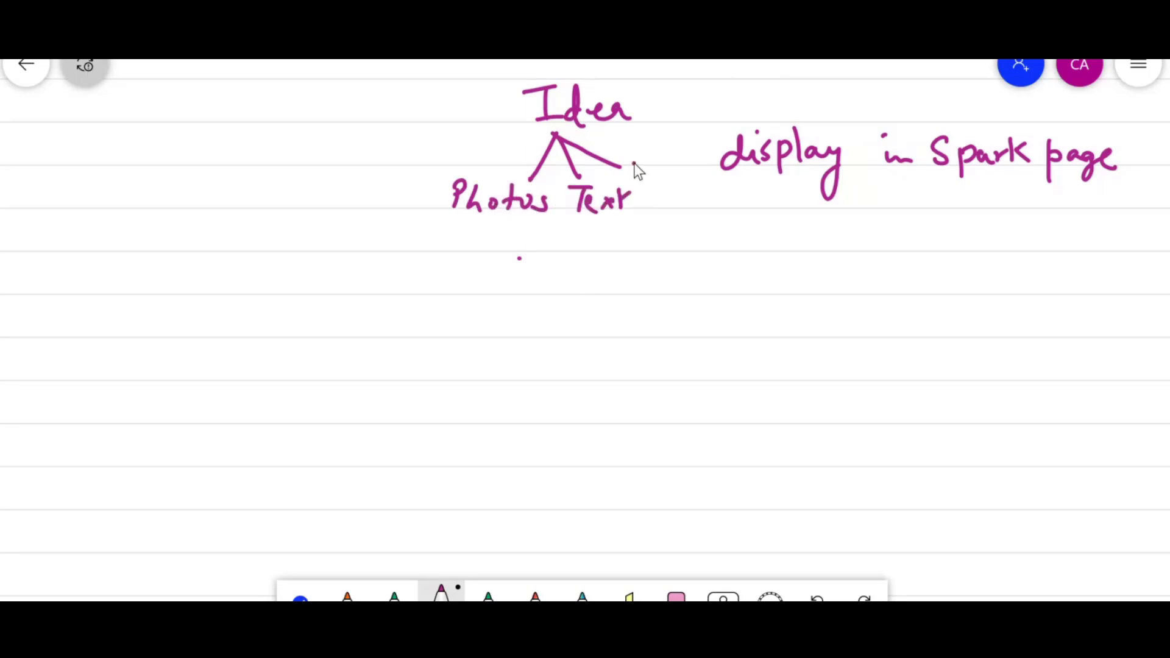
{"action": "left_click_drag", "start_coordinate": [555, 132], "coordinate": [466, 133]}
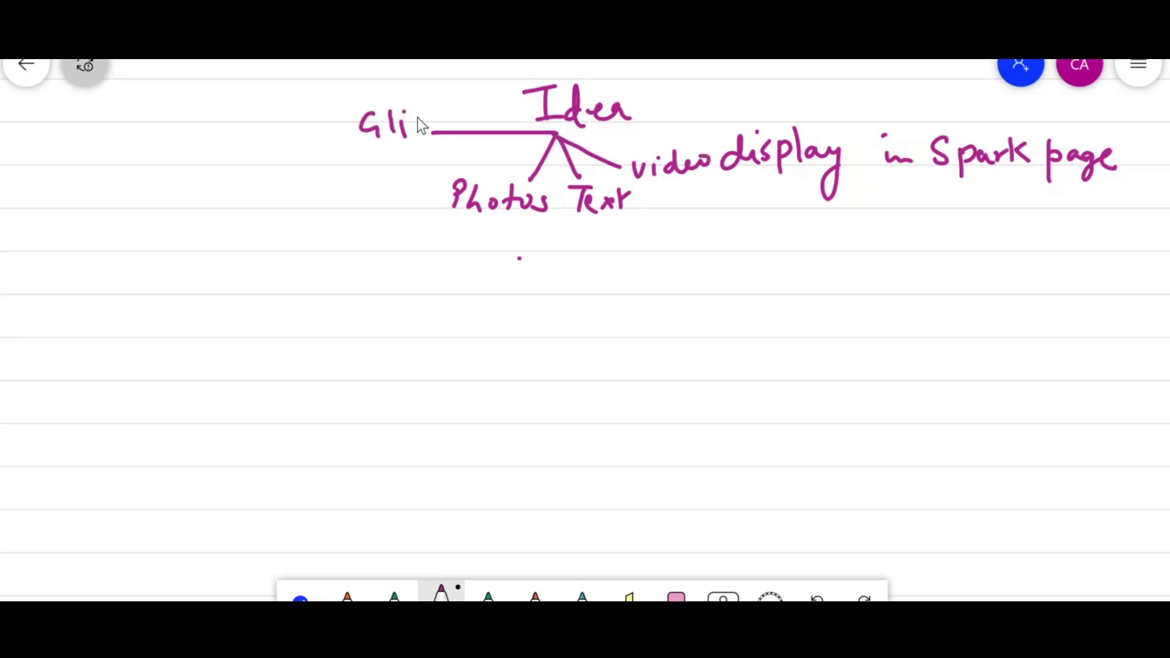
{"action": "left_click_drag", "start_coordinate": [492, 108], "coordinate": [499, 101]}
{"action": "left_click_drag", "start_coordinate": [557, 132], "coordinate": [405, 163]}
{"action": "left_click_drag", "start_coordinate": [257, 185], "coordinate": [273, 183]}
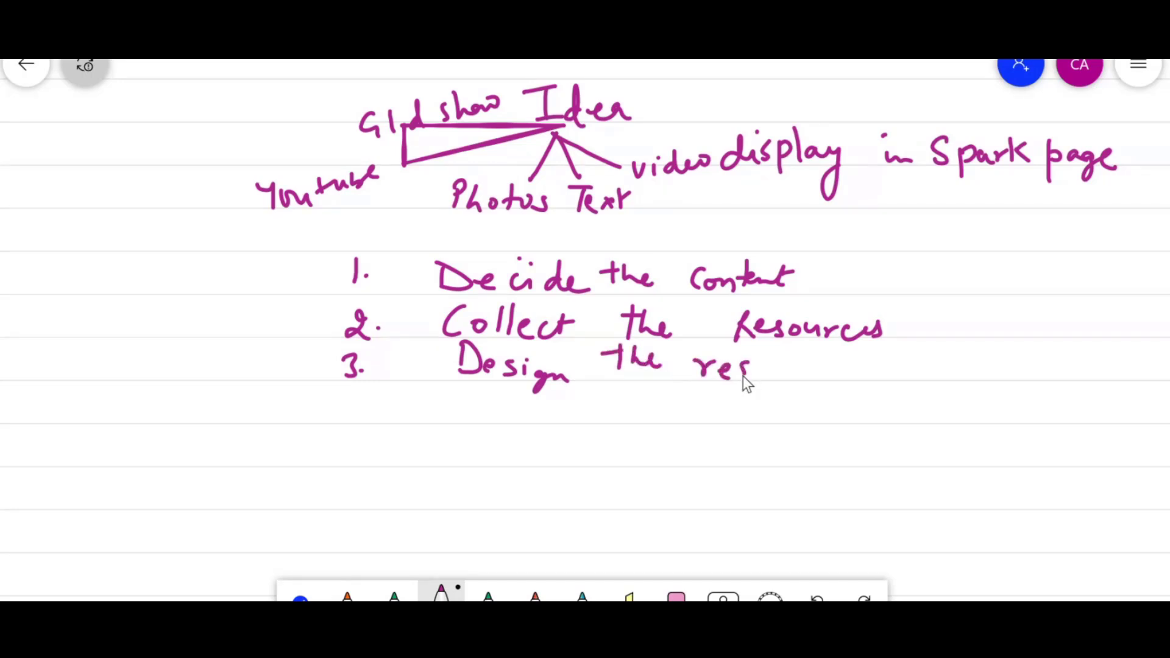
Write a numbered list: Decide the content, Collect the resources, Design the resources, Assemble, Publish & share.
{"action": "left_click_drag", "start_coordinate": [834, 368], "coordinate": [851, 378]}
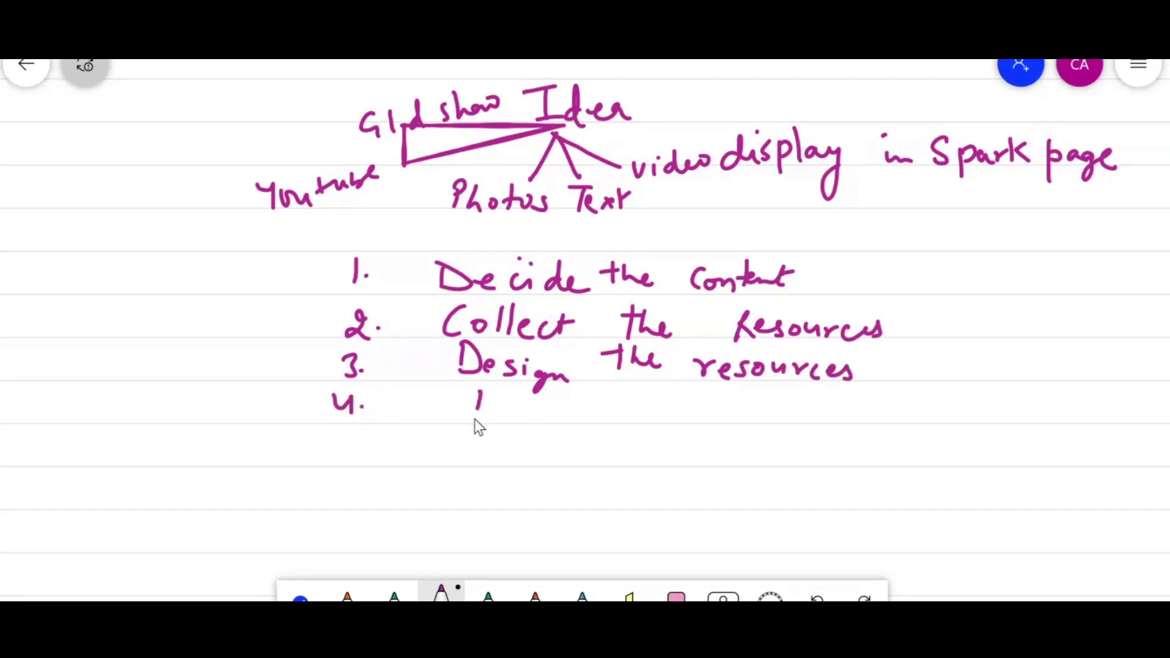
{"action": "mouse_move", "coordinate": [563, 416]}
{"action": "left_mouse_down"}
{"action": "mouse_move", "coordinate": [601, 395]}
{"action": "mouse_move", "coordinate": [612, 417]}
{"action": "left_mouse_up"}
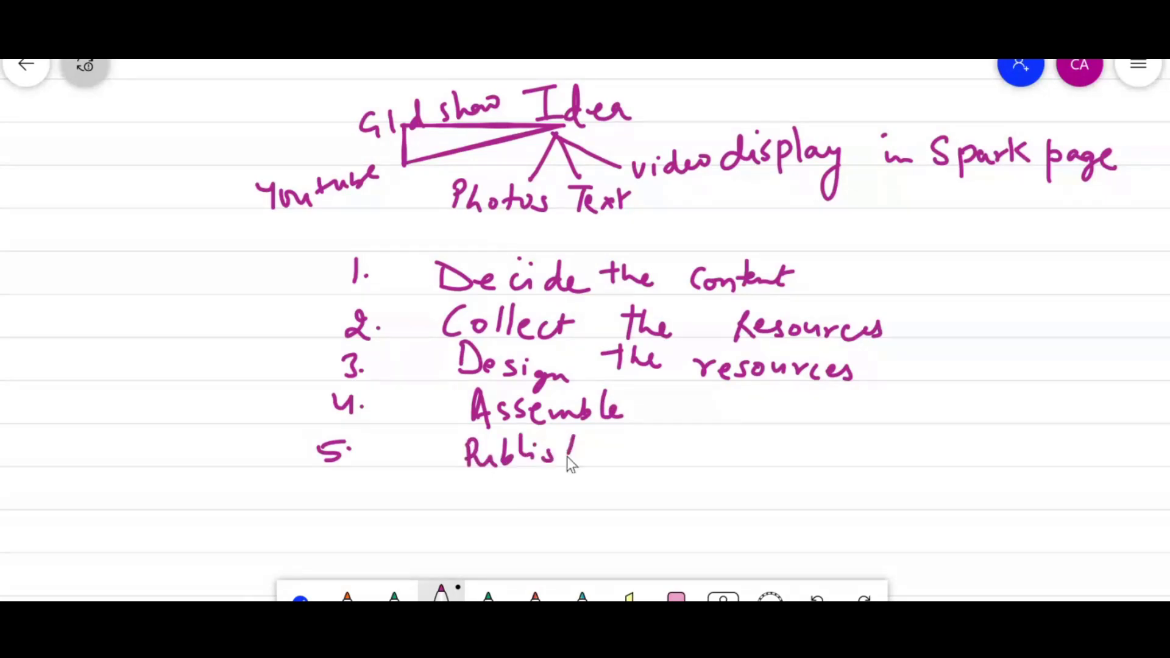
{"action": "left_click", "coordinate": [676, 594]}
{"action": "mouse_move", "coordinate": [468, 458]}
{"action": "left_mouse_down"}
{"action": "mouse_move", "coordinate": [587, 462]}
{"action": "mouse_move", "coordinate": [459, 458]}
{"action": "left_mouse_up"}
{"action": "left_click", "coordinate": [440, 592]}
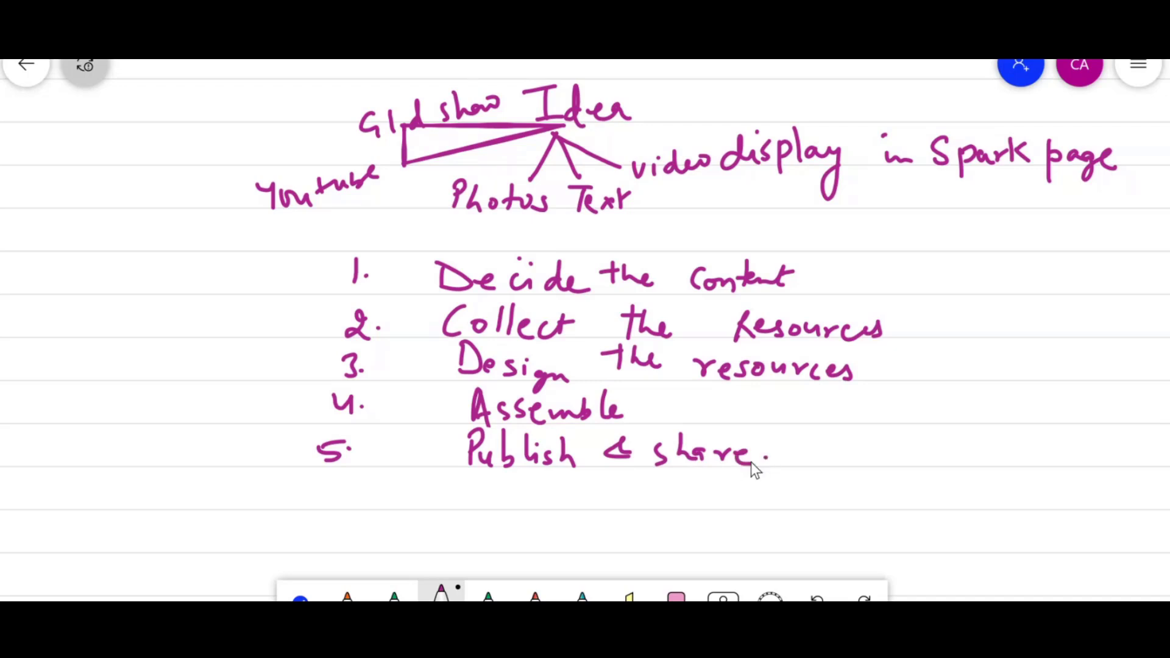
Draw a brace beside the list, label it Collaborate with an underline, and add a smiley face.
{"action": "mouse_move", "coordinate": [305, 242]}
{"action": "left_mouse_down"}
{"action": "mouse_move", "coordinate": [267, 398]}
{"action": "mouse_move", "coordinate": [271, 459]}
{"action": "mouse_move", "coordinate": [290, 485]}
{"action": "mouse_move", "coordinate": [304, 466]}
{"action": "left_mouse_up"}
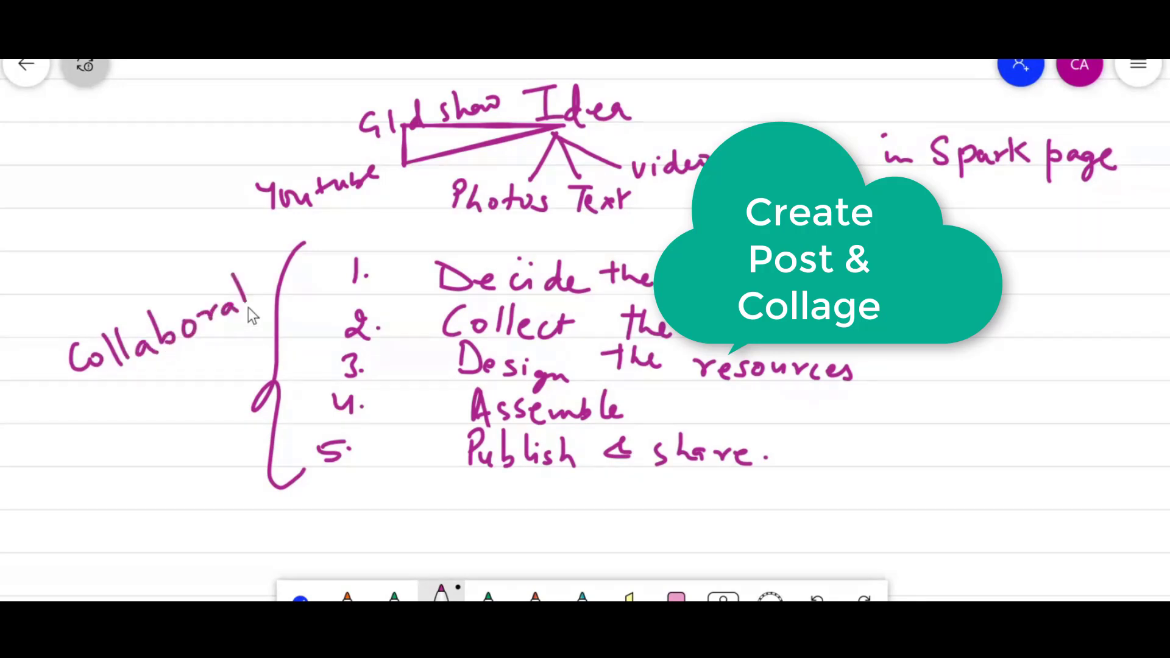
{"action": "left_click_drag", "start_coordinate": [139, 378], "coordinate": [272, 319]}
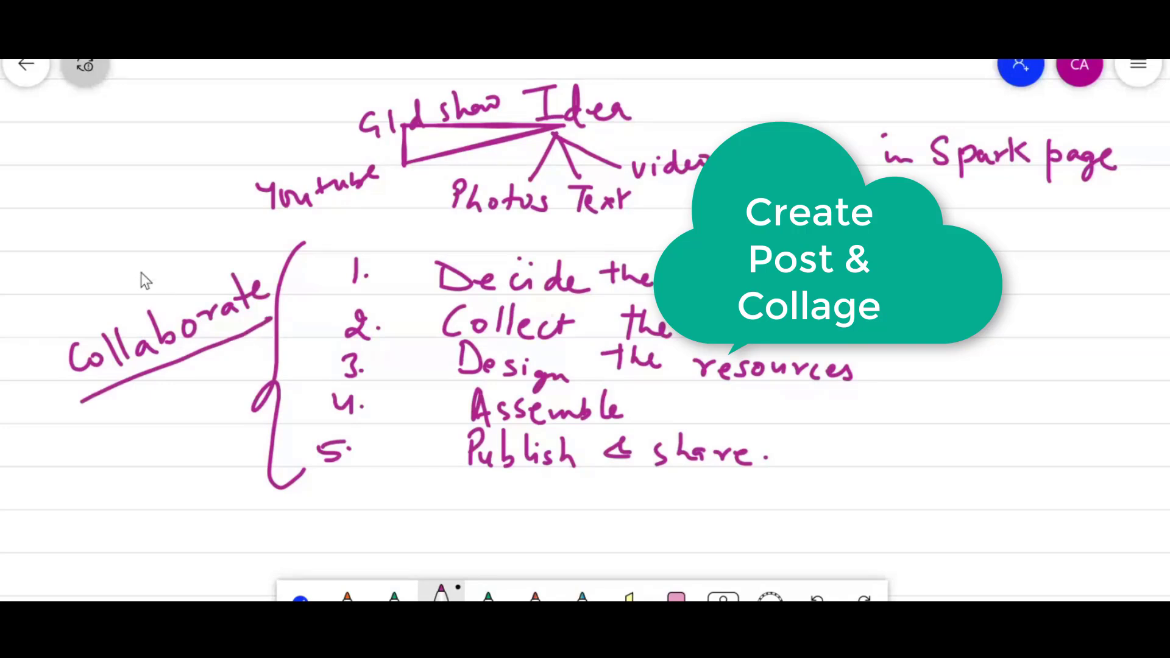
{"action": "left_click_drag", "start_coordinate": [114, 263], "coordinate": [145, 240]}
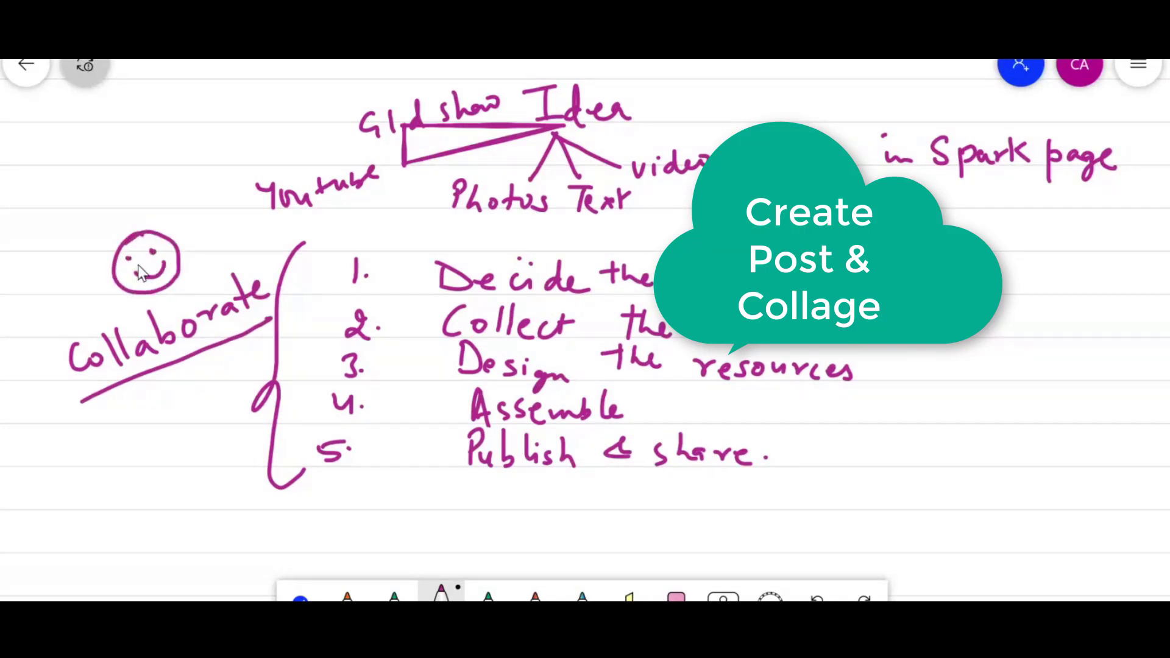
{"action": "left_click_drag", "start_coordinate": [143, 261], "coordinate": [154, 269]}
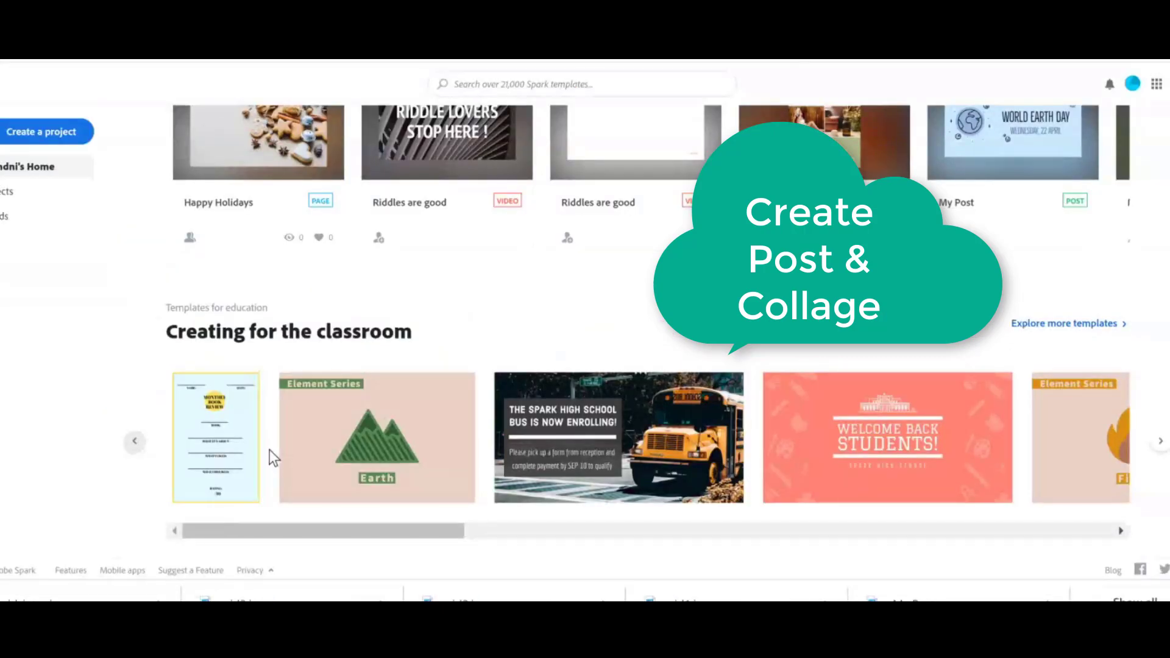
Browse the Creating for the classroom templates, previewing several of them one after another.
{"action": "left_click", "coordinate": [887, 437]}
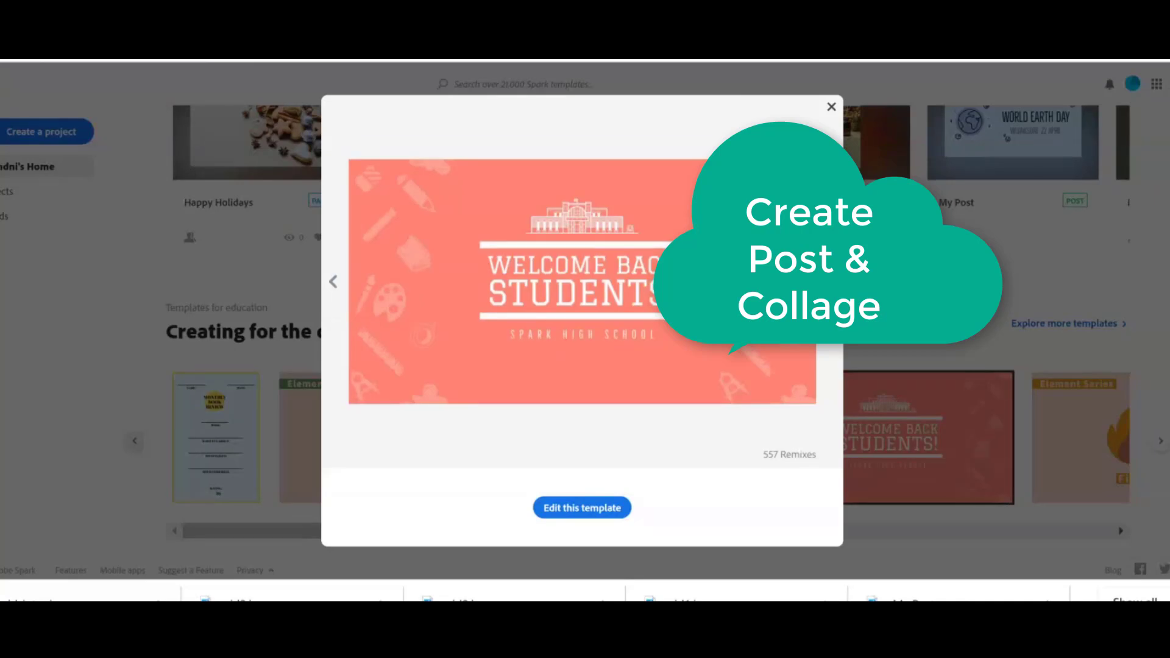
{"action": "left_click", "coordinate": [831, 281]}
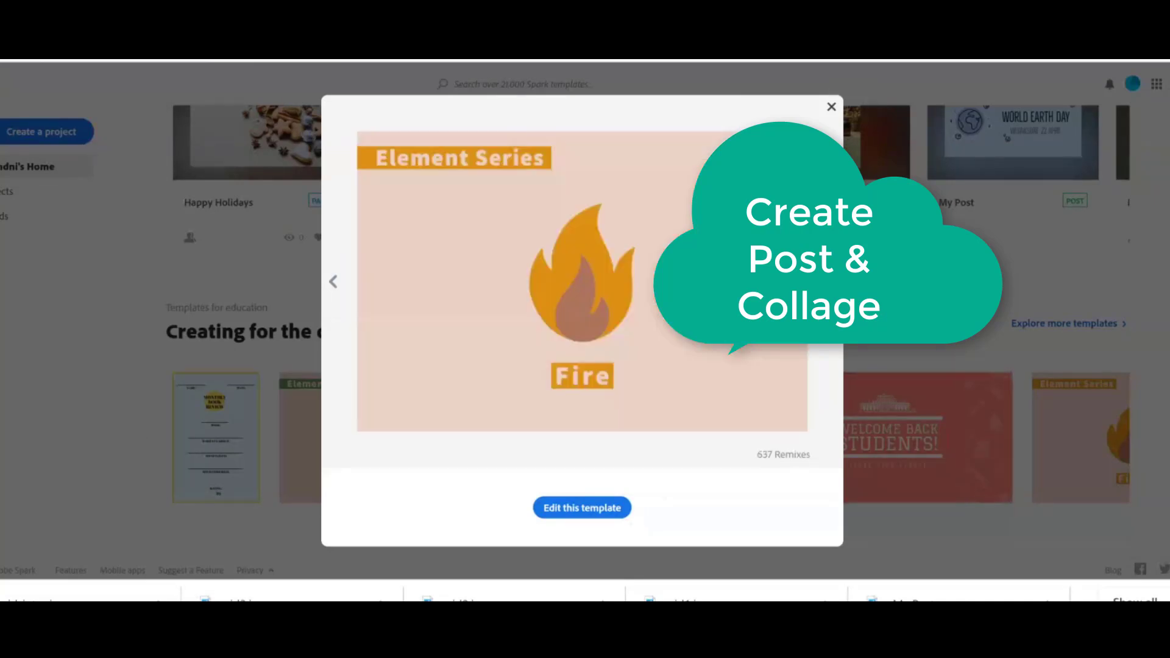
{"action": "left_click", "coordinate": [831, 282]}
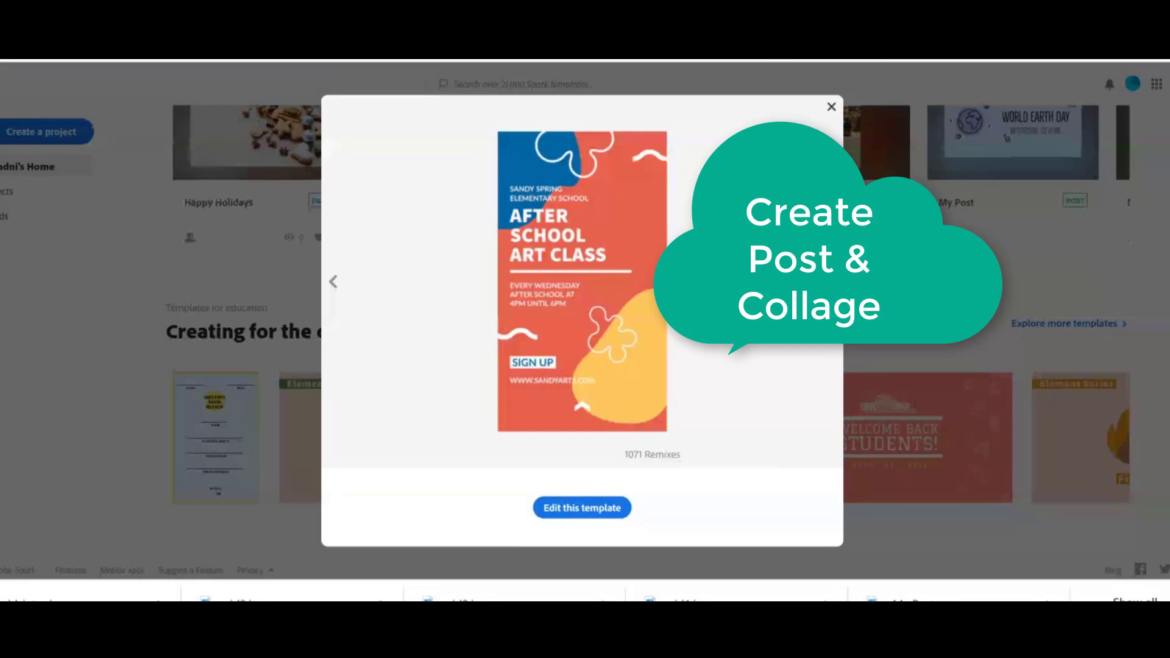
{"action": "left_click", "coordinate": [830, 282]}
{"action": "left_click", "coordinate": [831, 281]}
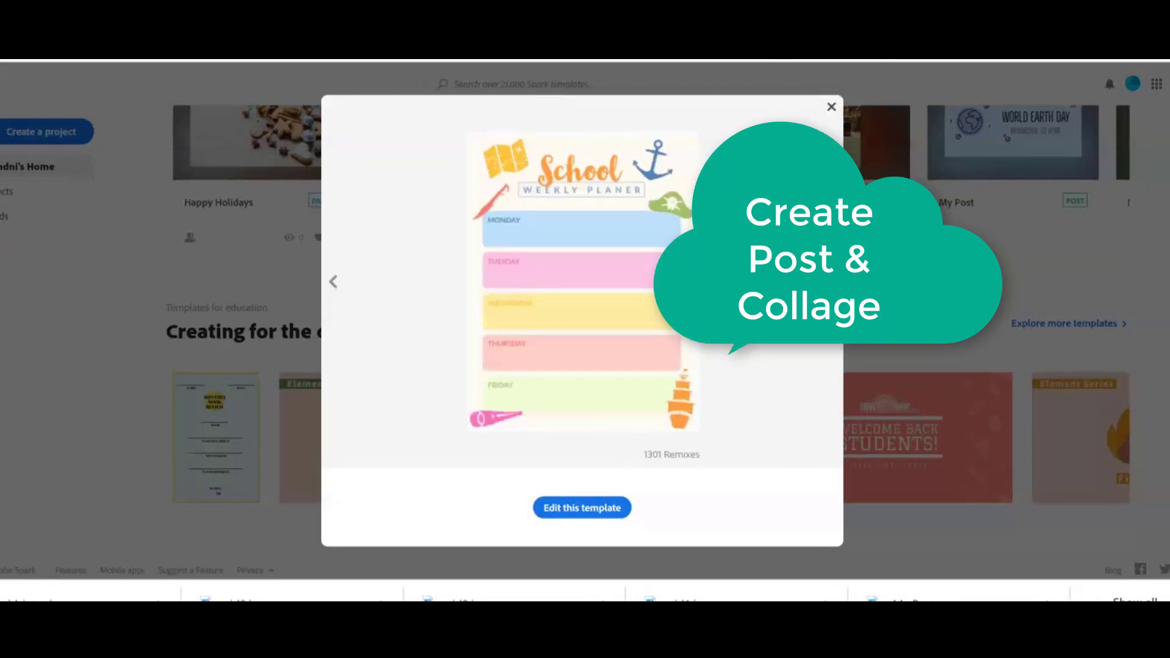
{"action": "left_click", "coordinate": [830, 282]}
{"action": "left_click", "coordinate": [831, 281]}
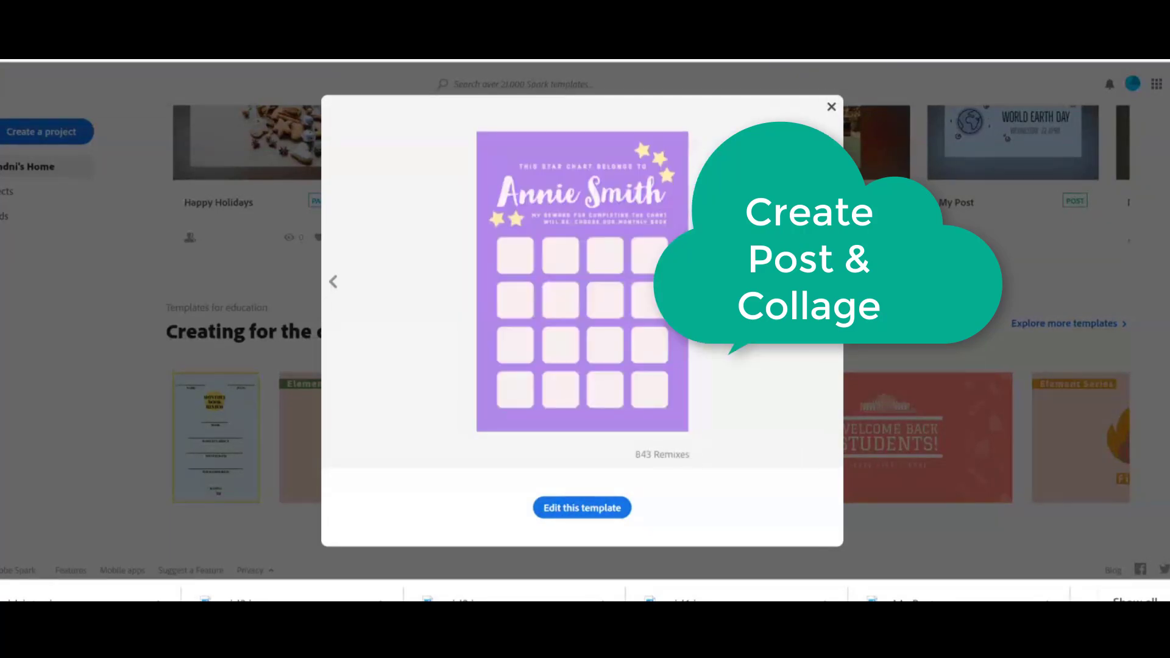
{"action": "key", "text": "Escape"}
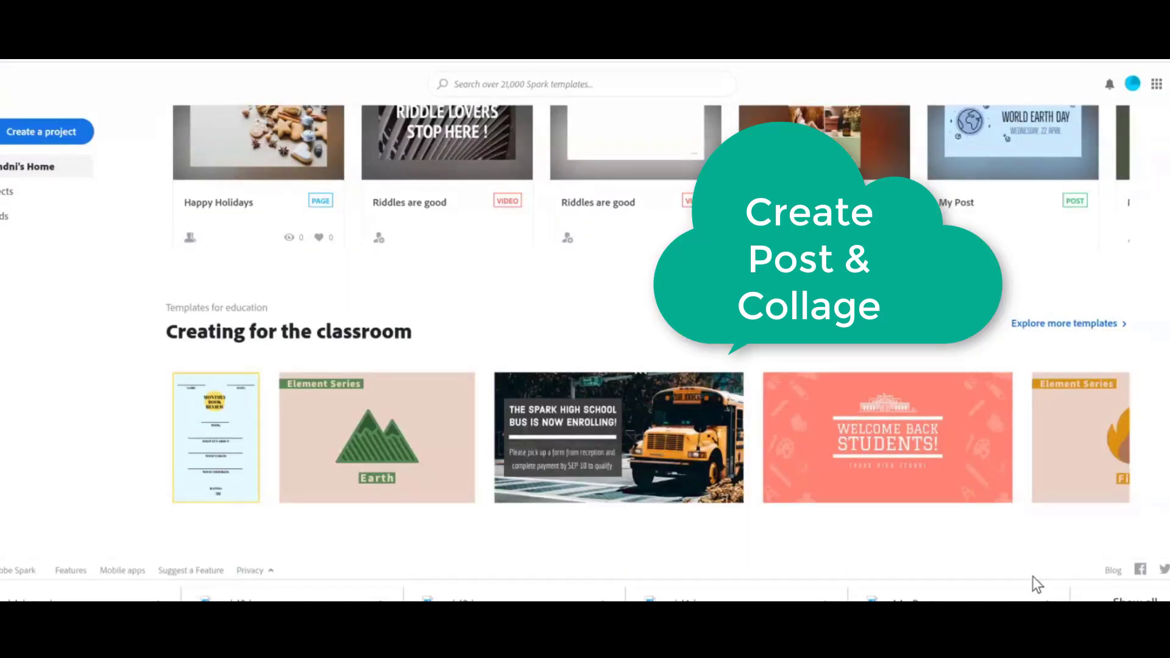
{"action": "left_click", "coordinate": [1160, 444]}
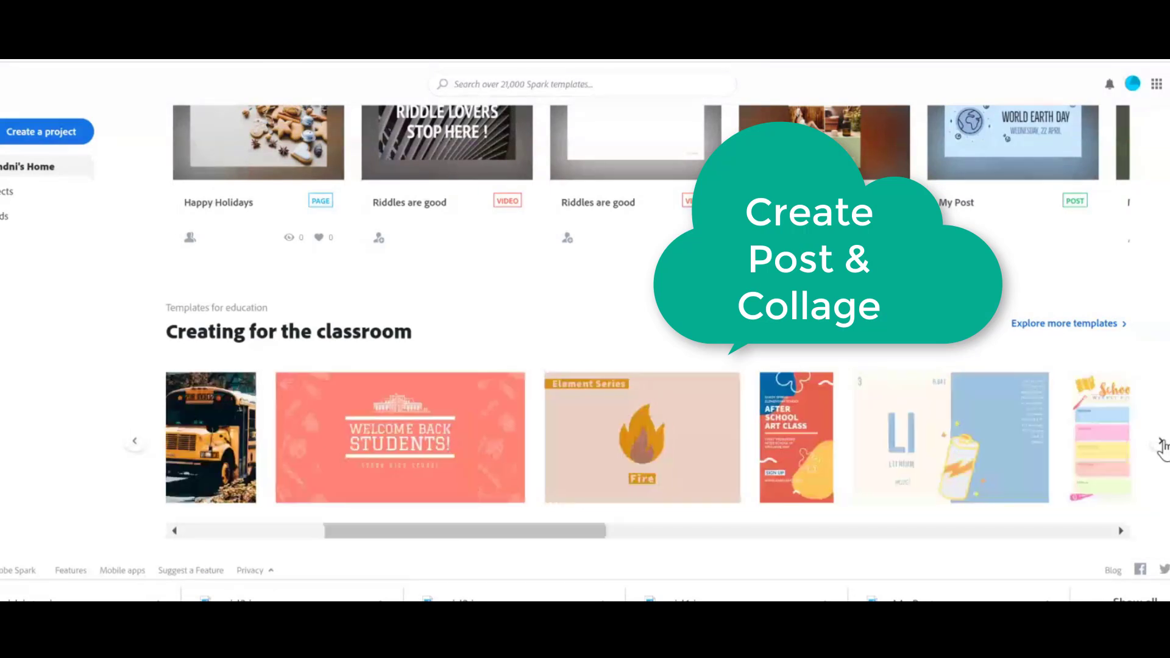
{"action": "left_click", "coordinate": [1160, 445]}
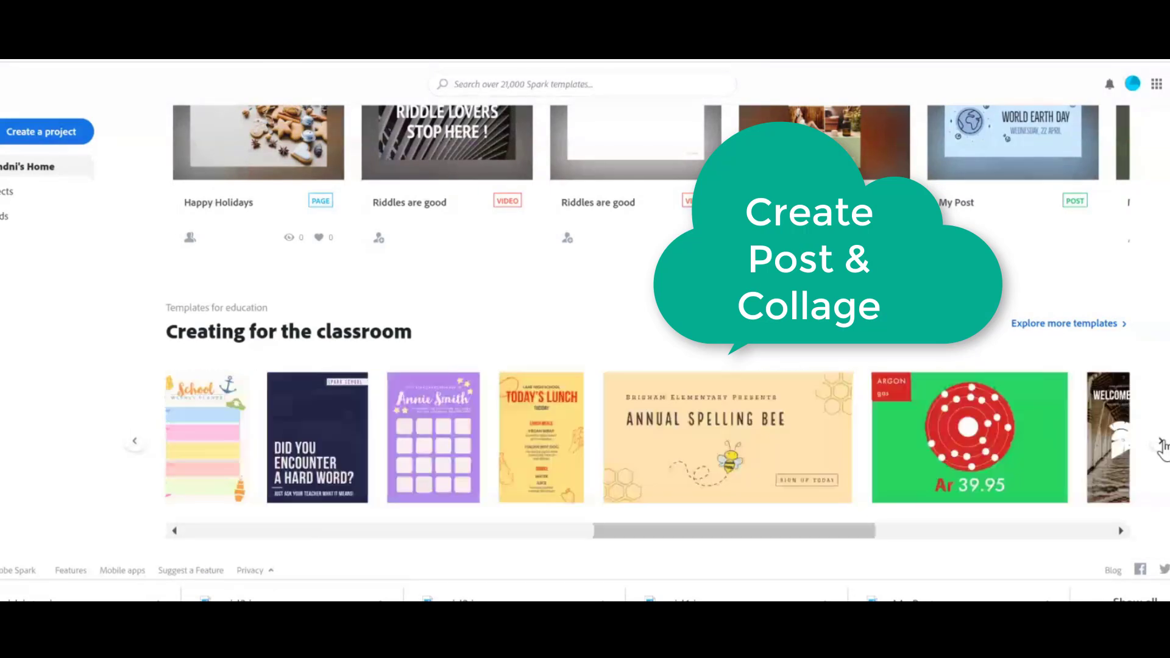
{"action": "left_click", "coordinate": [1160, 445]}
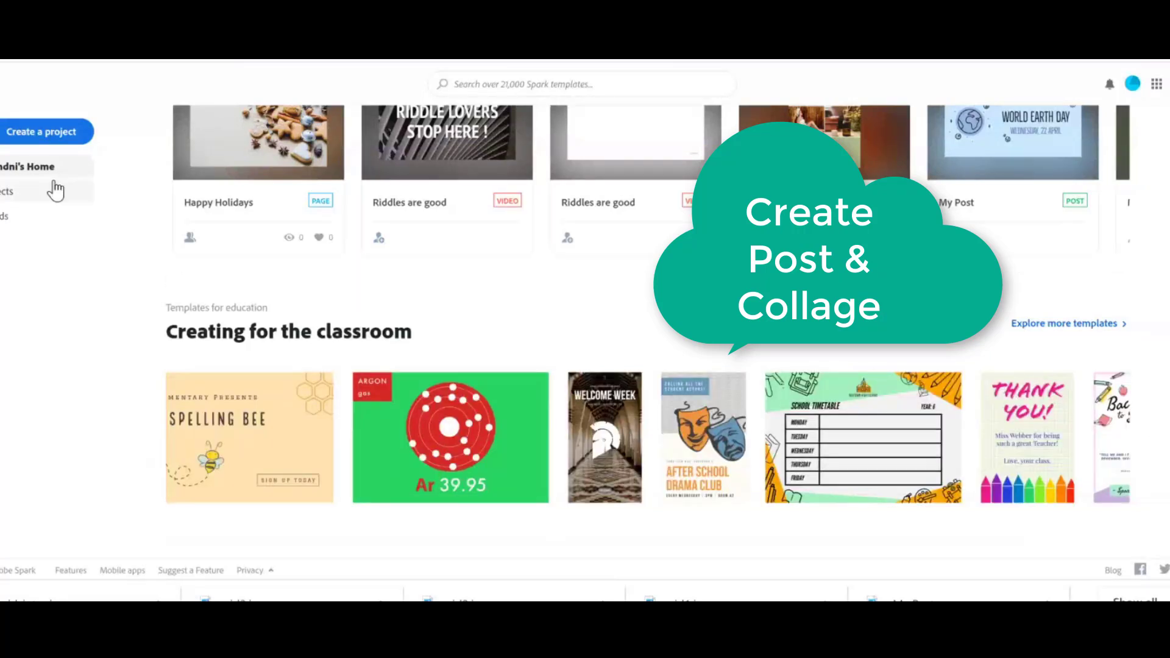
Scroll through the recent projects and open the Salute Health Workers post.
{"action": "left_click", "coordinate": [54, 139]}
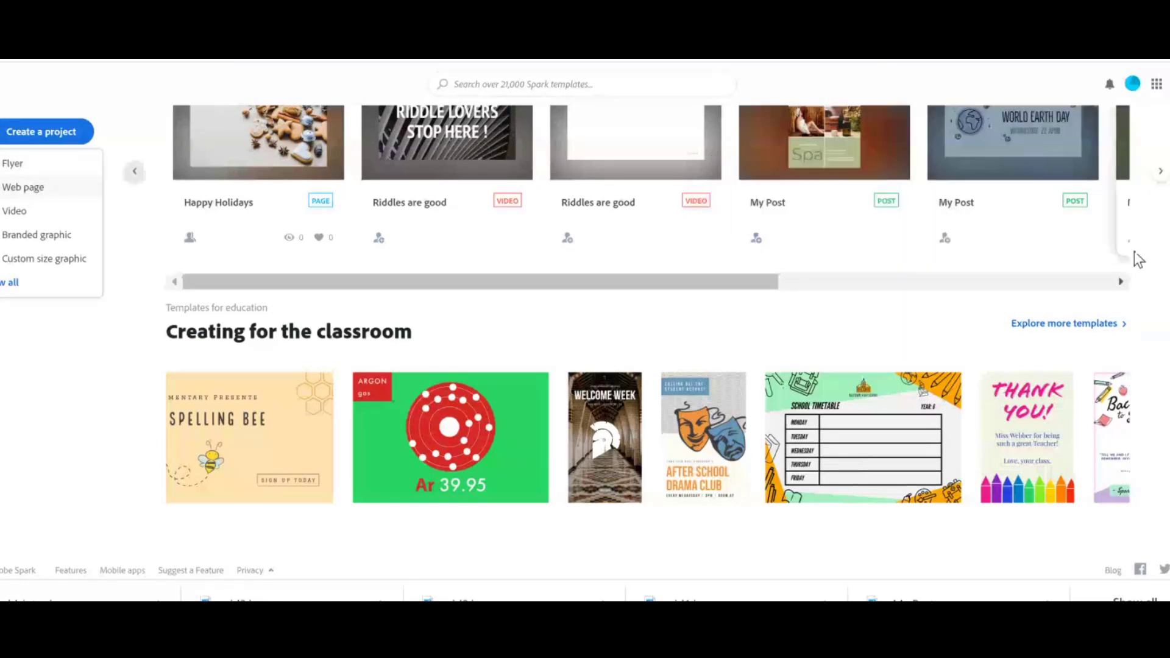
{"action": "scroll", "coordinate": [1166, 223], "scroll_direction": "up", "scroll_amount": 1}
{"action": "scroll", "coordinate": [1166, 223], "scroll_direction": "down", "scroll_amount": 1}
{"action": "left_click", "coordinate": [1162, 172]}
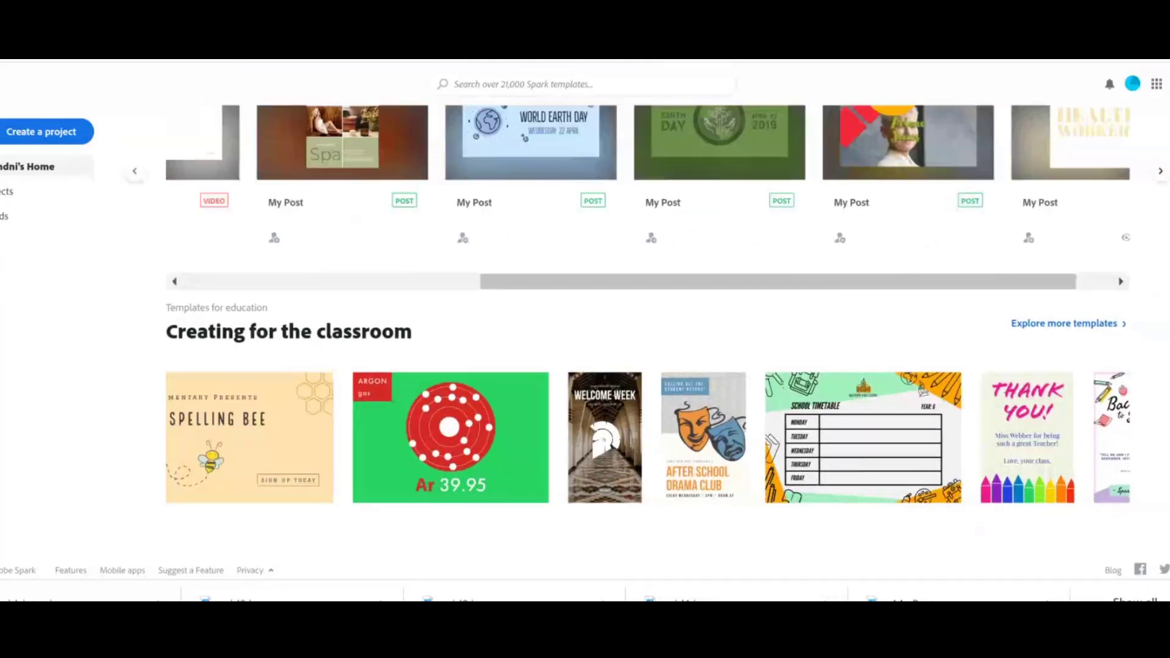
{"action": "scroll", "coordinate": [1163, 173], "scroll_direction": "up", "scroll_amount": 4}
{"action": "left_click", "coordinate": [1160, 426]}
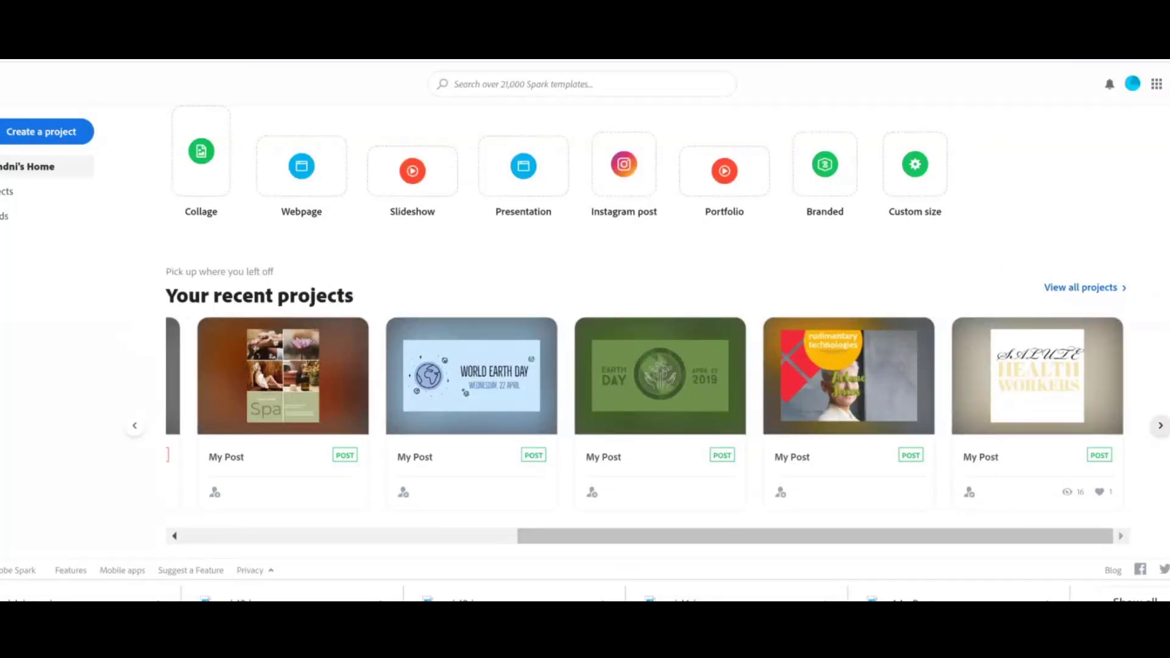
{"action": "left_click", "coordinate": [1036, 365]}
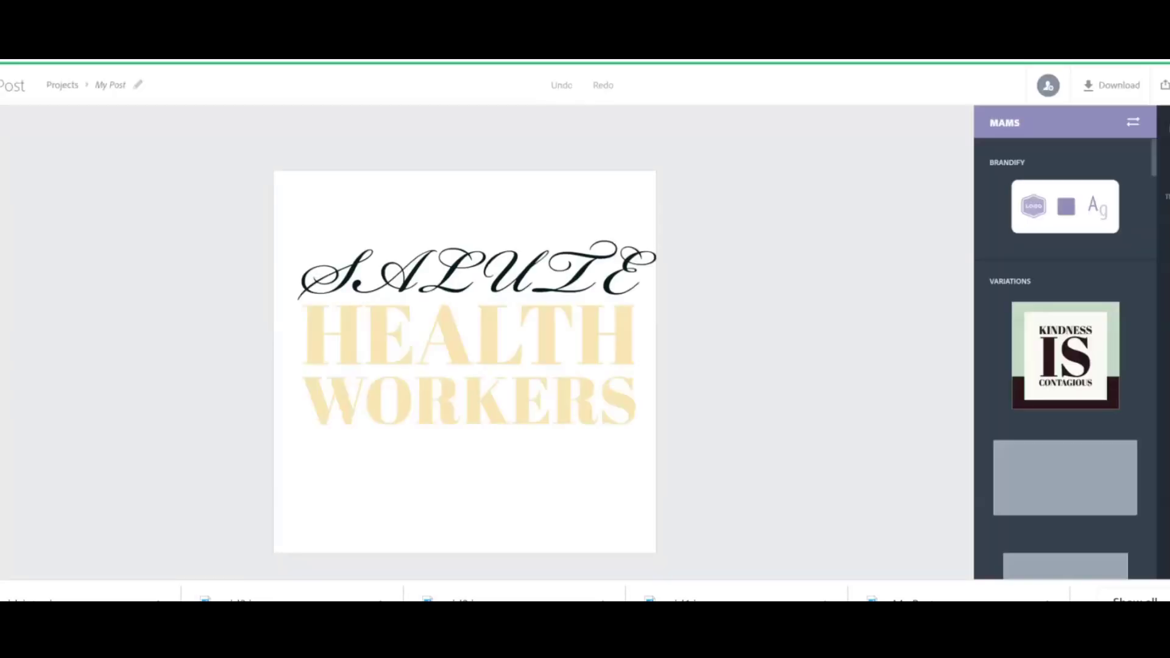
Apply brand layout variations to the post, trying Kindness Is Contagious, Happy Easter Sunday and Believe.
{"action": "left_click", "coordinate": [1065, 356]}
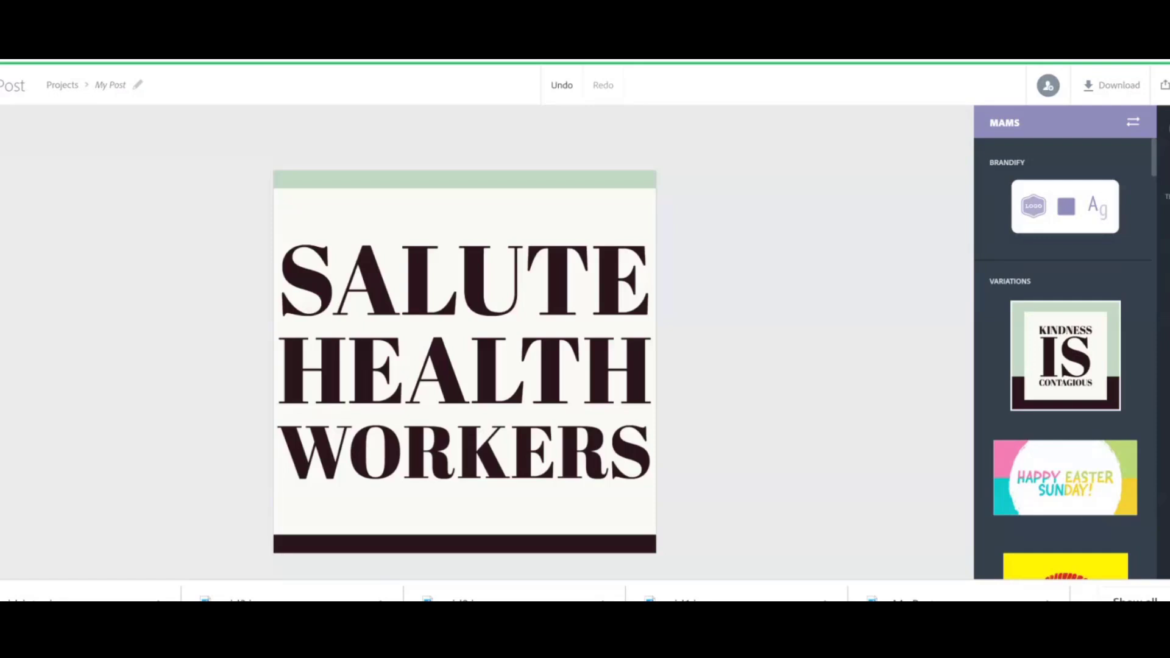
{"action": "left_click", "coordinate": [1065, 477]}
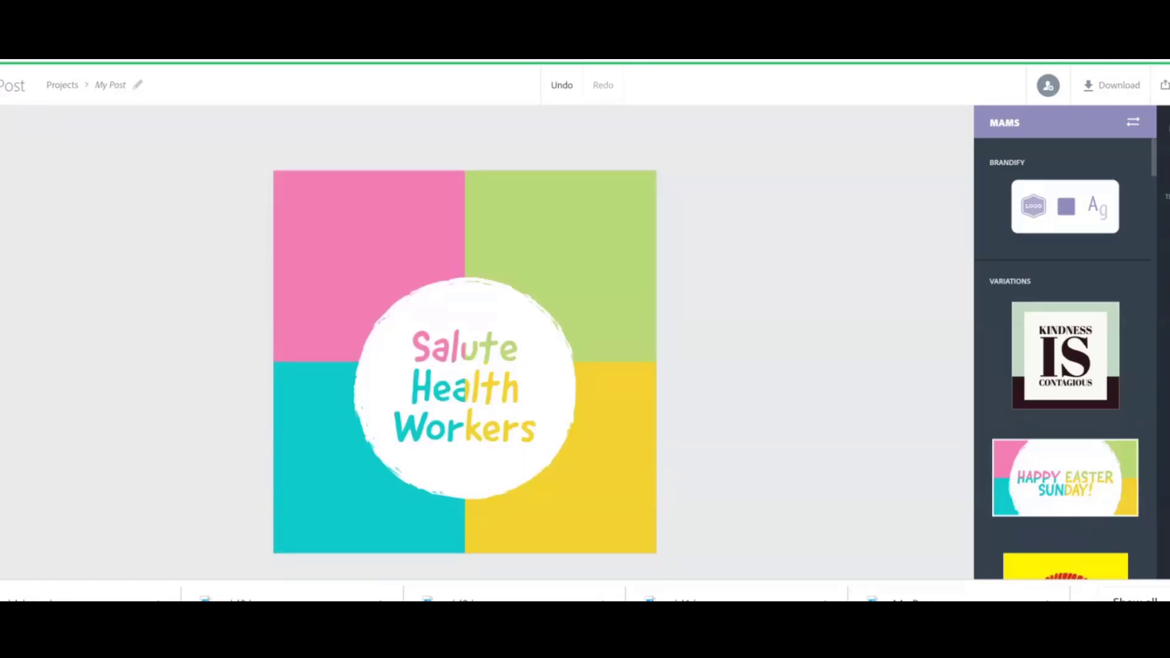
{"action": "scroll", "coordinate": [1064, 359], "scroll_direction": "down", "scroll_amount": 4}
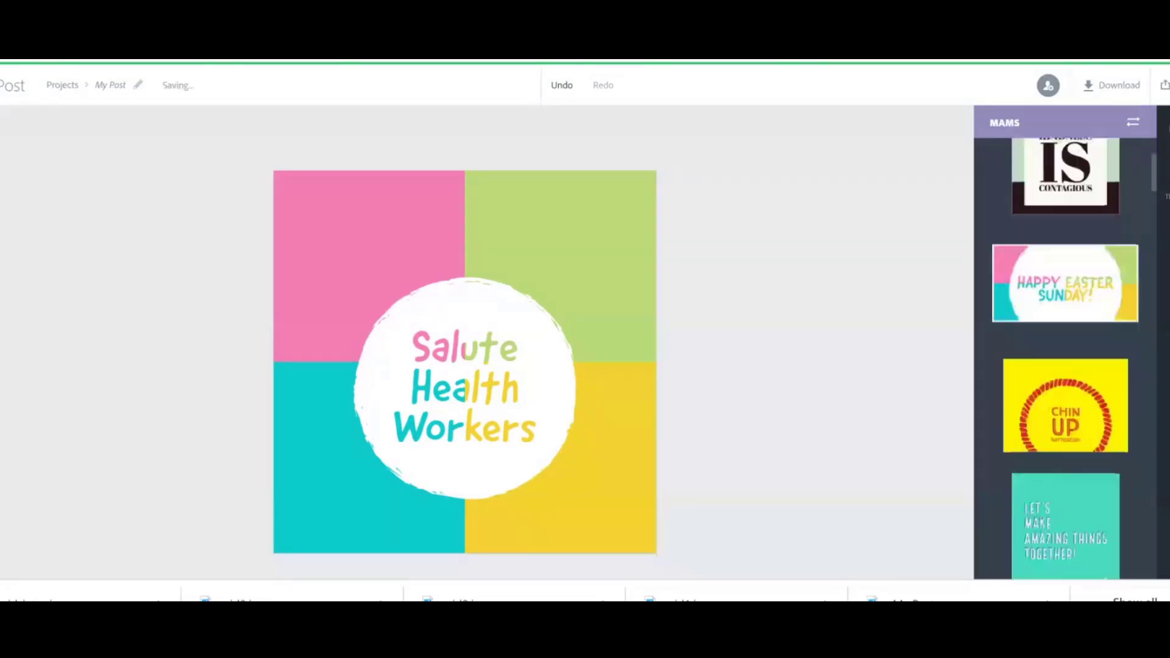
{"action": "scroll", "coordinate": [1065, 359], "scroll_direction": "down", "scroll_amount": 2}
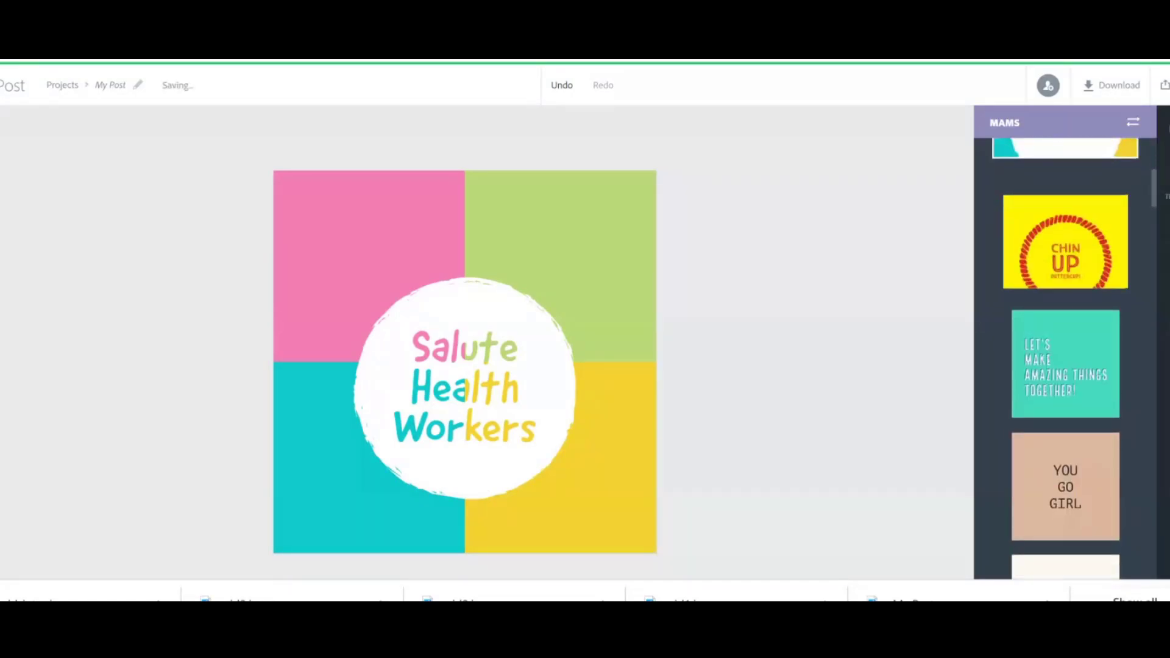
{"action": "scroll", "coordinate": [1065, 360], "scroll_direction": "down", "scroll_amount": 4}
{"action": "left_click", "coordinate": [1065, 477]}
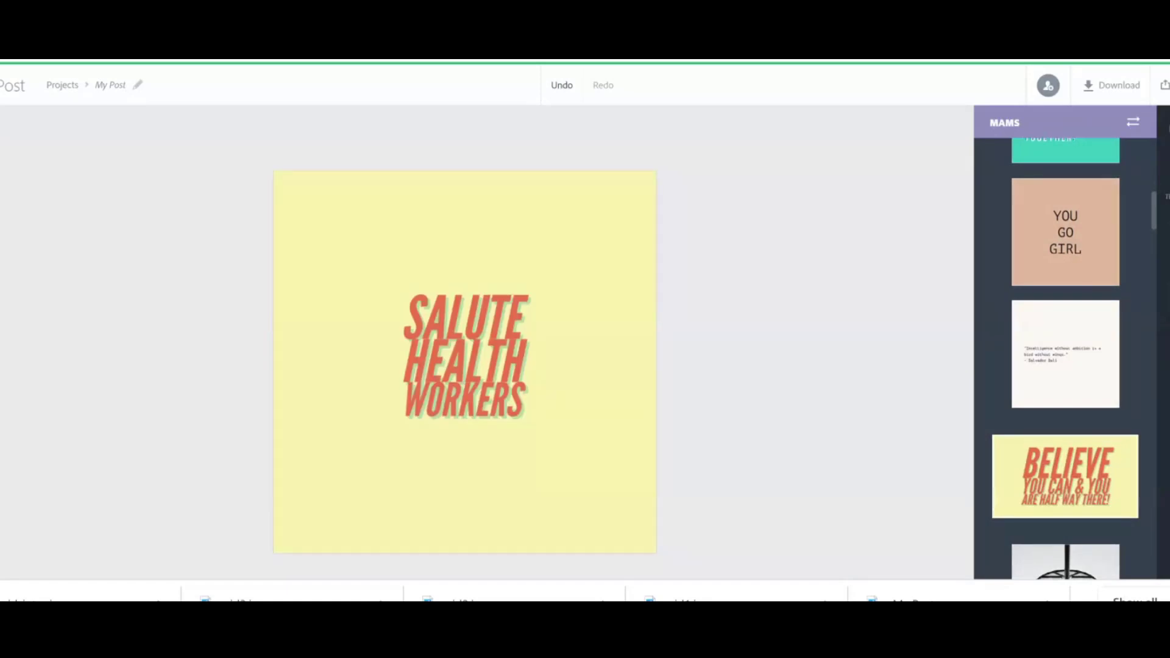
Try further layout variations on the post, finishing with the Every Moment Matters layout.
{"action": "scroll", "coordinate": [1065, 360], "scroll_direction": "down", "scroll_amount": 4}
{"action": "left_click", "coordinate": [1065, 368]}
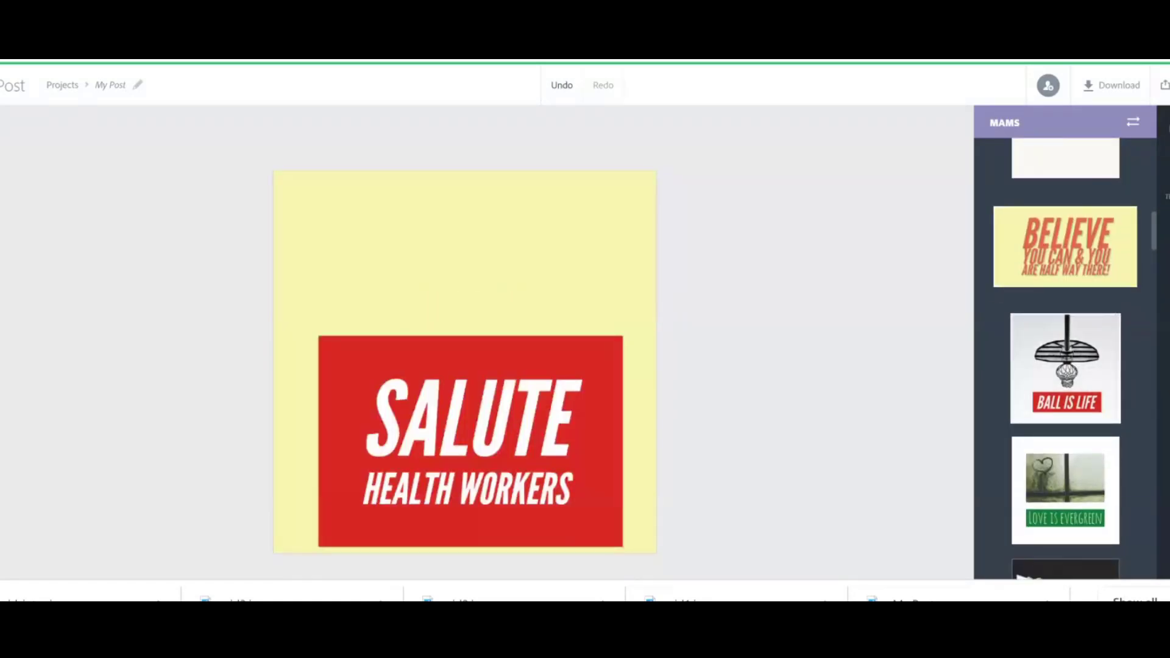
{"action": "left_click", "coordinate": [1065, 491]}
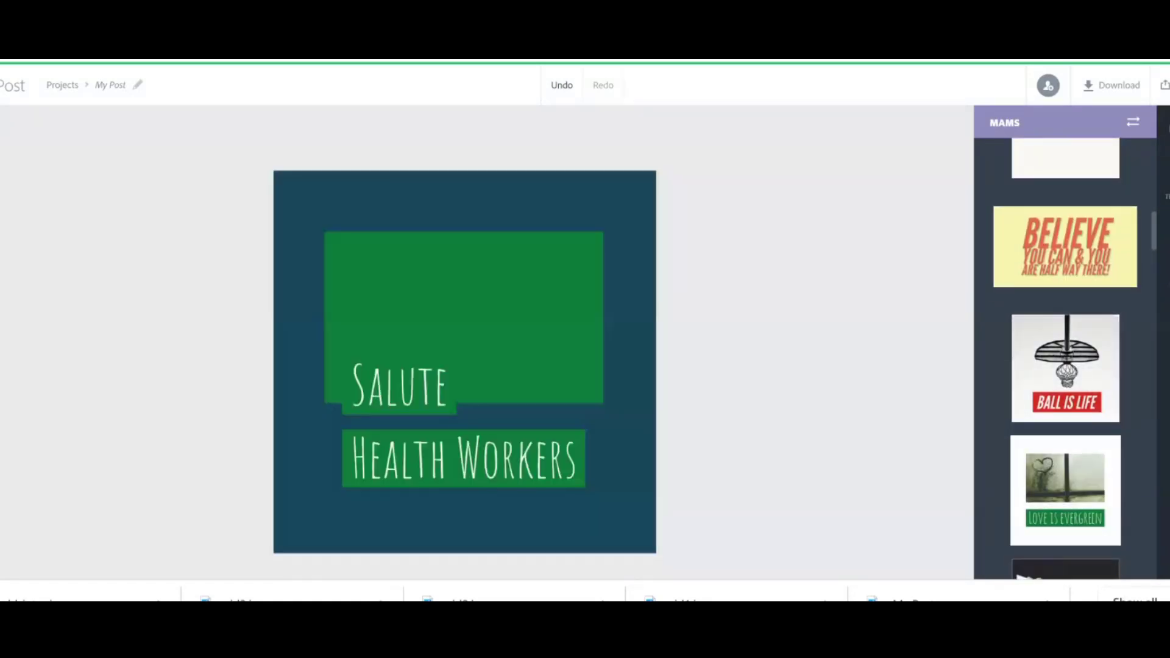
{"action": "scroll", "coordinate": [1065, 360], "scroll_direction": "down", "scroll_amount": 1}
{"action": "left_click", "coordinate": [1065, 445]}
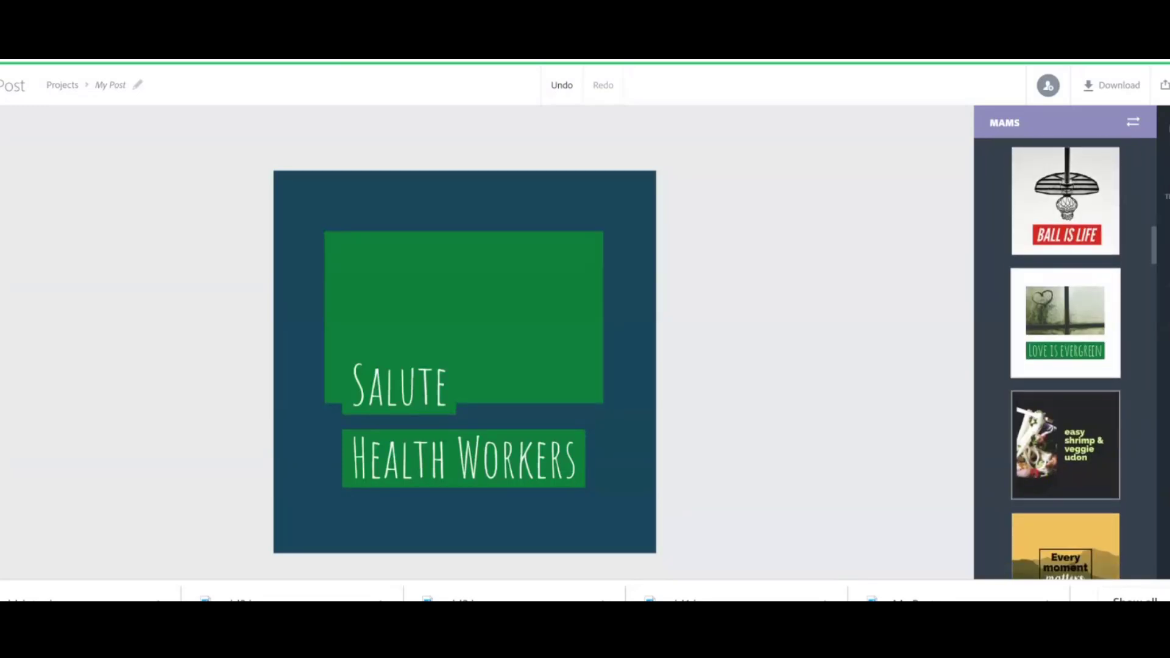
{"action": "scroll", "coordinate": [1065, 359], "scroll_direction": "down", "scroll_amount": 2}
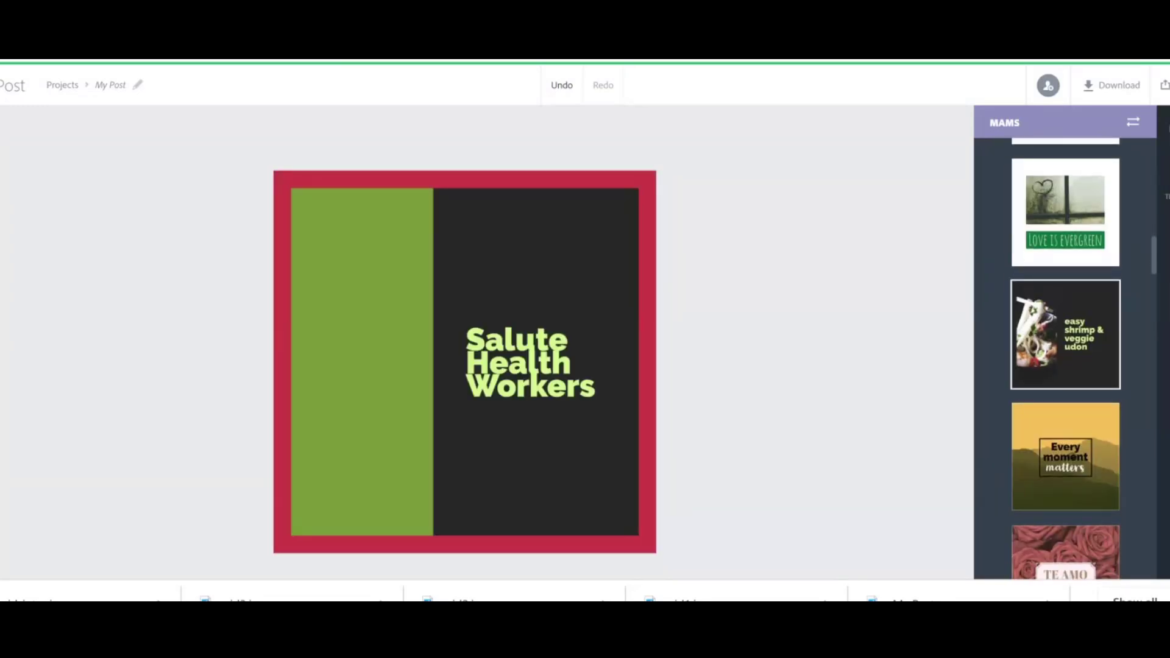
{"action": "left_click", "coordinate": [1065, 457]}
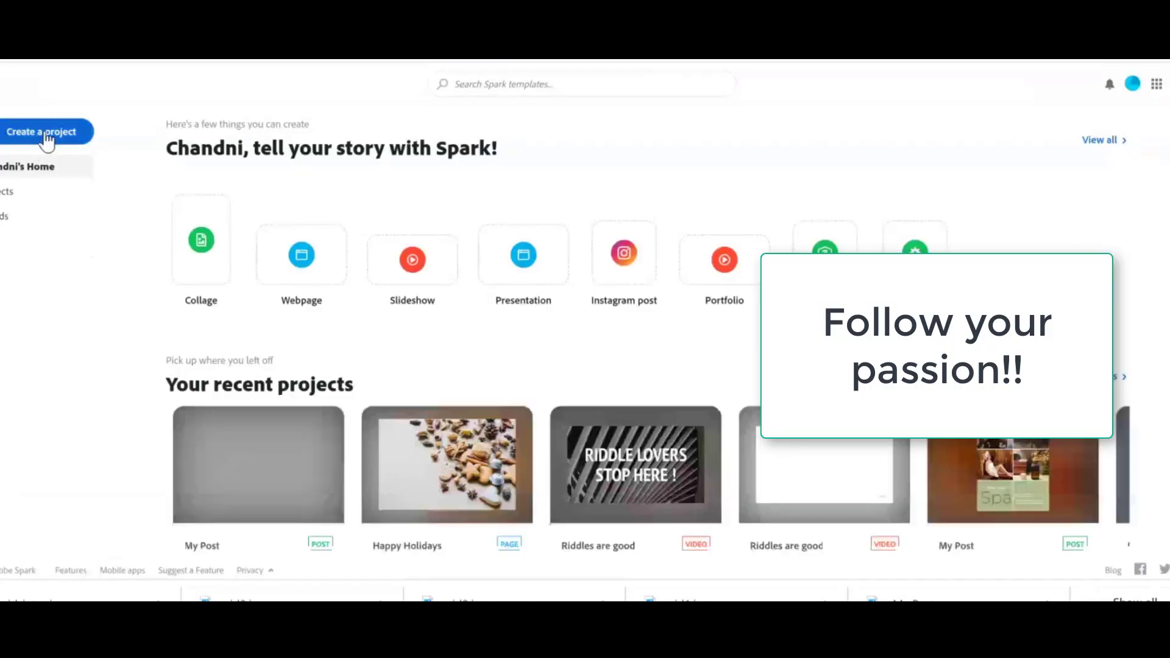
Start a new project and open the full list of project types.
{"action": "left_click", "coordinate": [48, 137]}
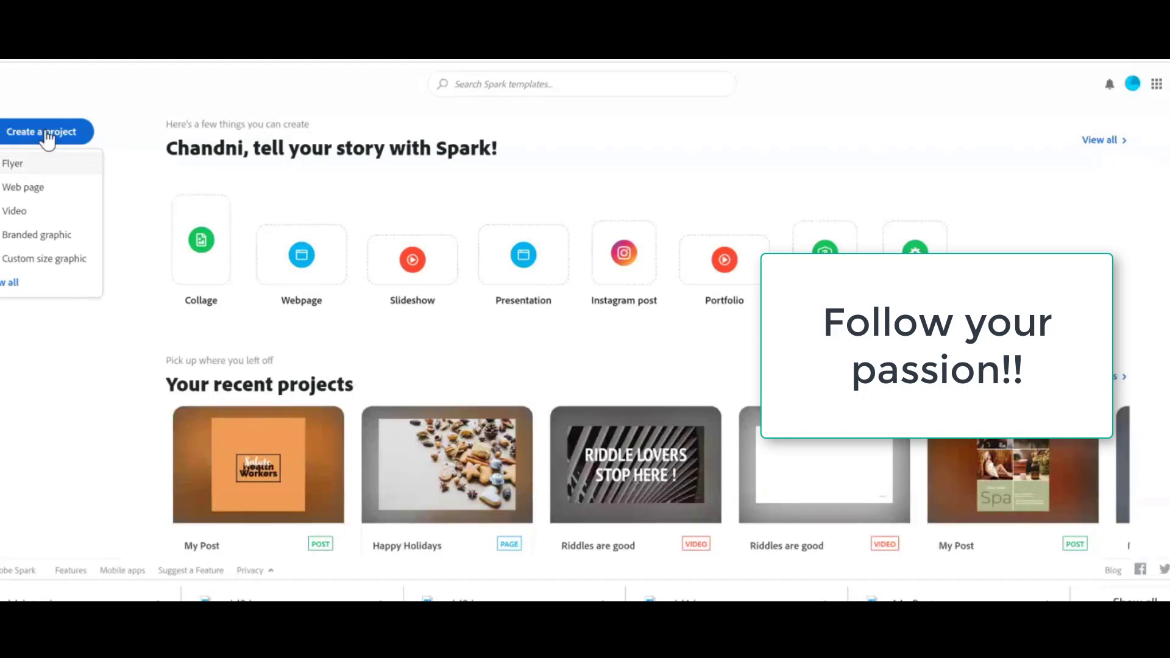
{"action": "left_click", "coordinate": [14, 284]}
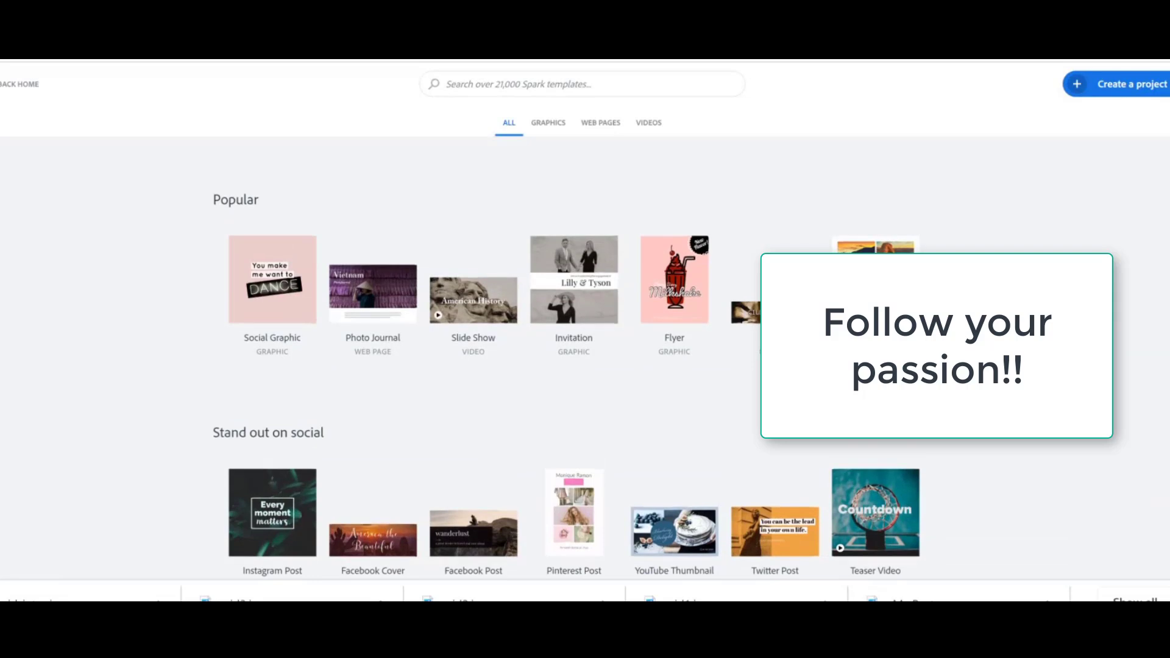
{"action": "scroll", "coordinate": [566, 371], "scroll_direction": "down", "scroll_amount": 4}
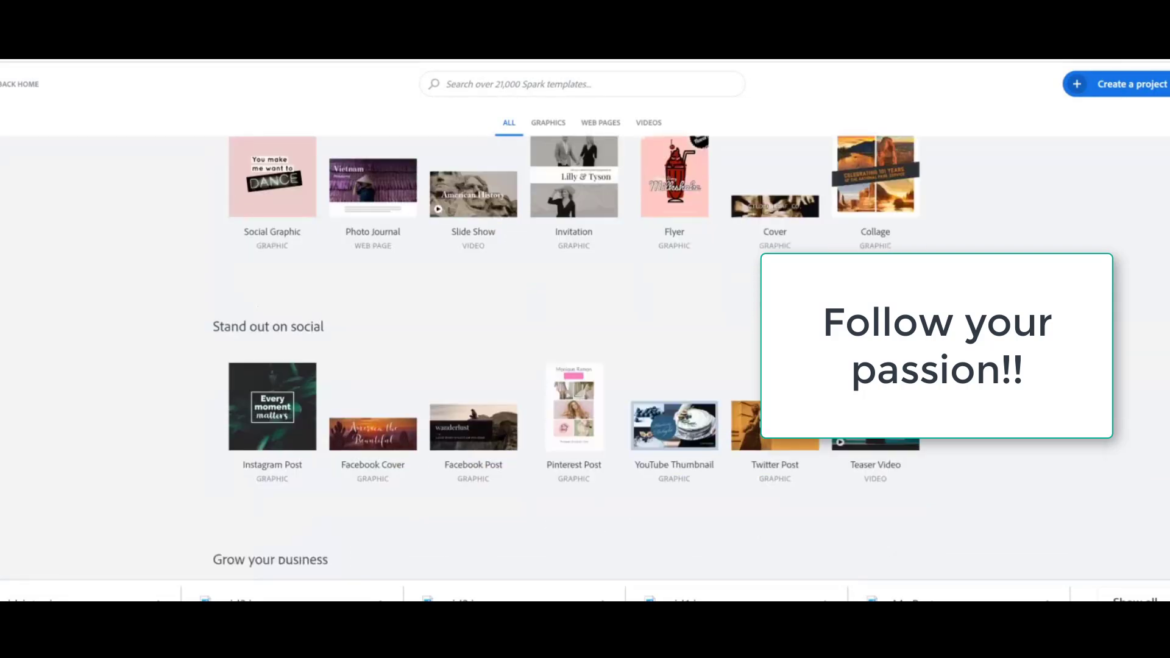